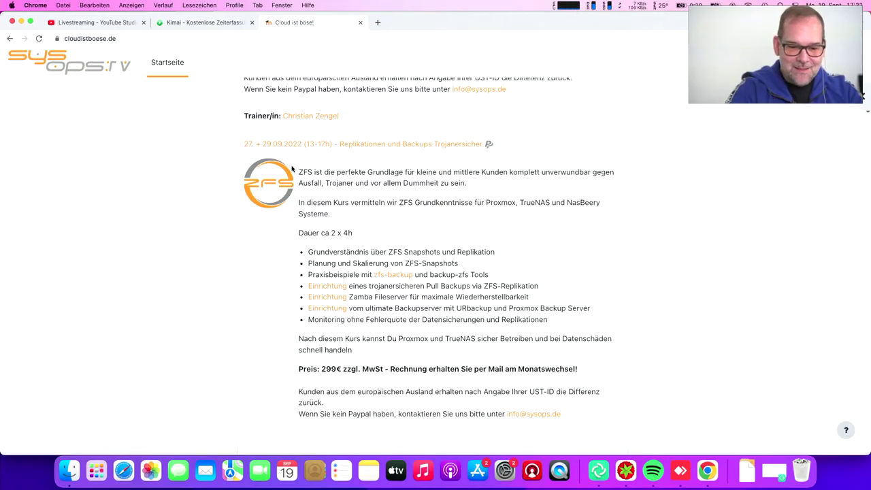
Zoom in the cloudistboese.de page and highlight the 'Replikationen und Backups Trojanersicher' ZFS course heading.
{"action": "key", "text": "super+plus"}
{"action": "key", "text": "super+plus"}
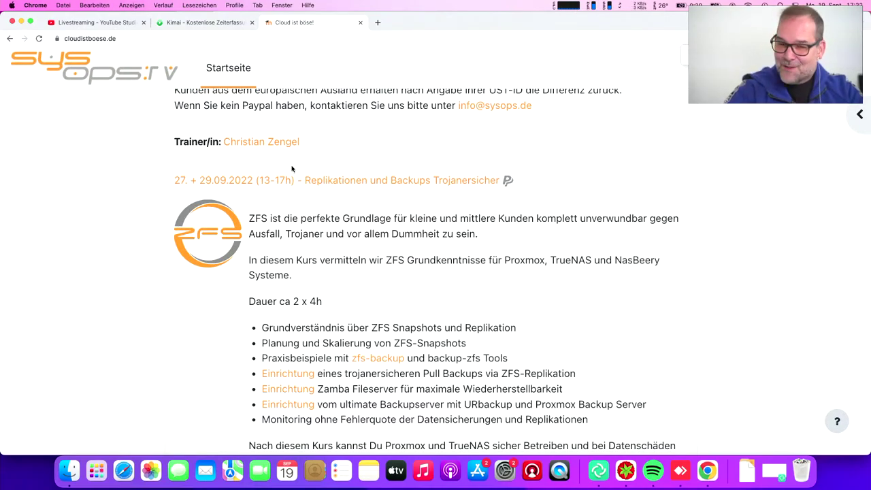
{"action": "triple_click", "coordinate": [156, 183]}
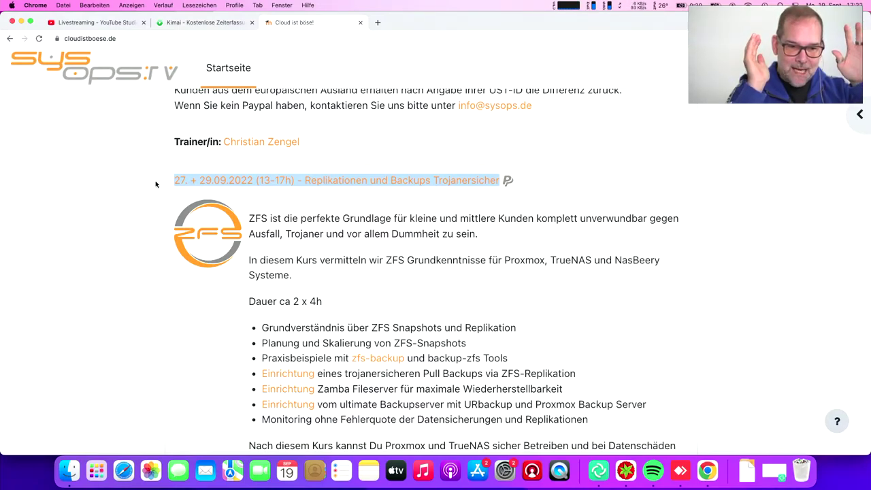
{"action": "left_click", "coordinate": [270, 196]}
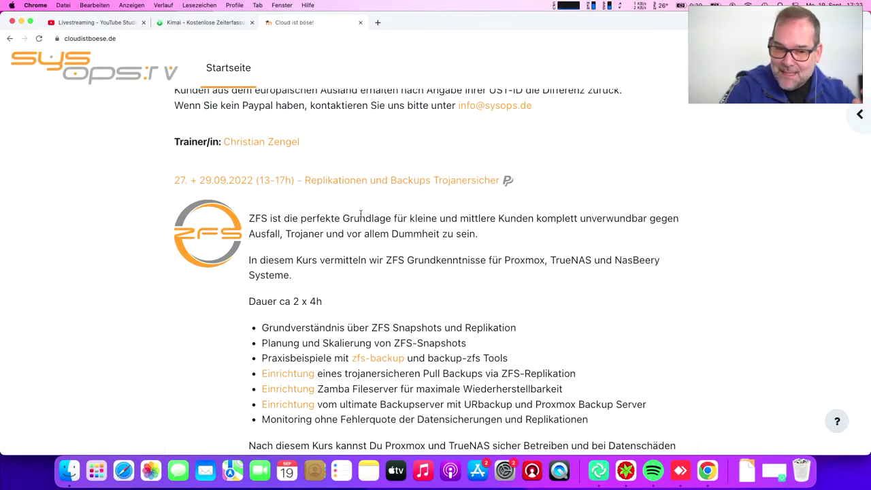
{"action": "scroll", "coordinate": [343, 252], "scroll_direction": "down", "scroll_amount": 5}
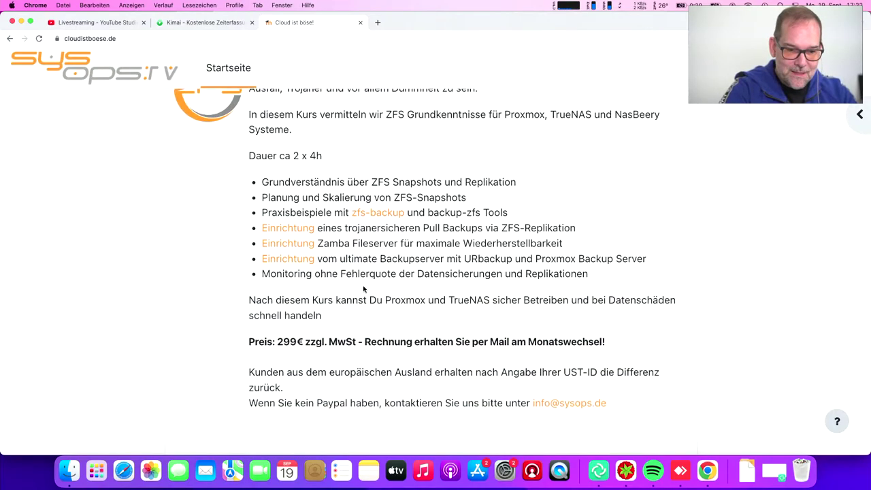
{"action": "triple_click", "coordinate": [313, 233]}
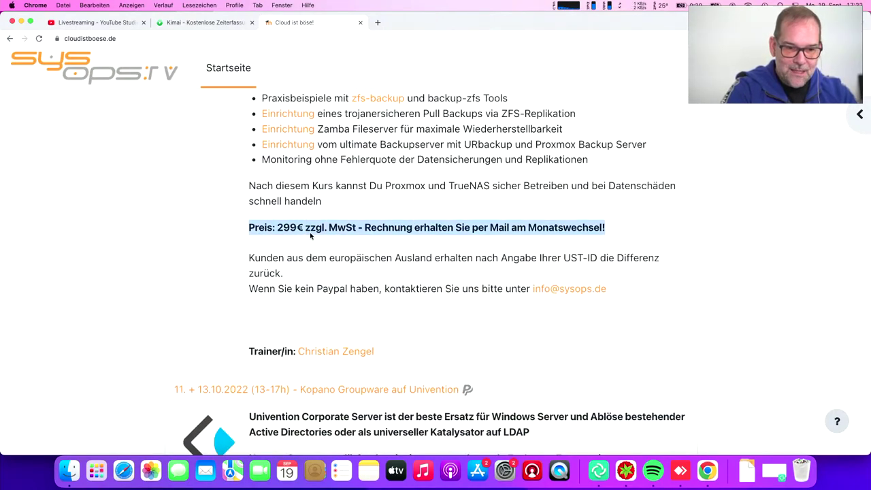
{"action": "scroll", "coordinate": [312, 235], "scroll_direction": "up", "scroll_amount": 4}
{"action": "scroll", "coordinate": [310, 235], "scroll_direction": "down", "scroll_amount": 1}
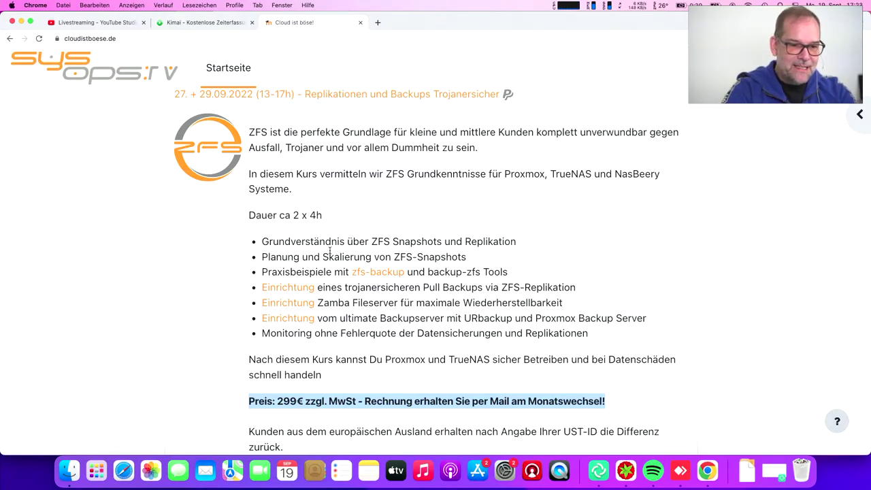
{"action": "triple_click", "coordinate": [327, 243]}
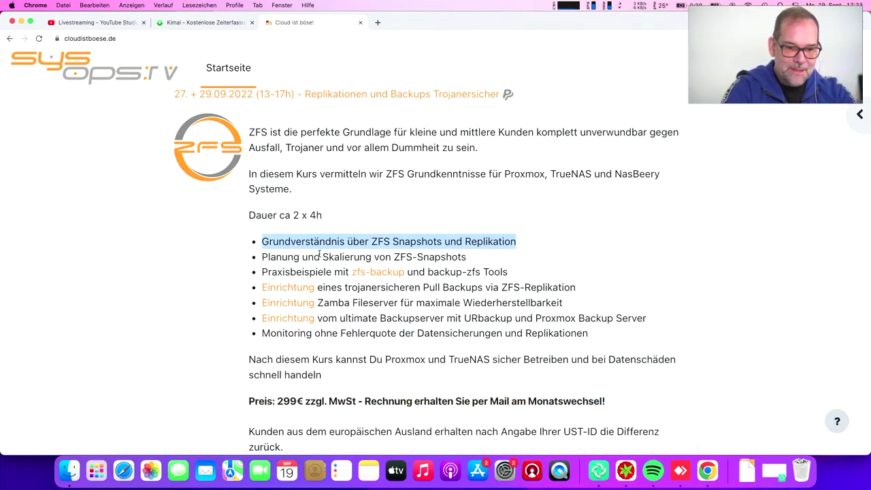
{"action": "triple_click", "coordinate": [321, 257]}
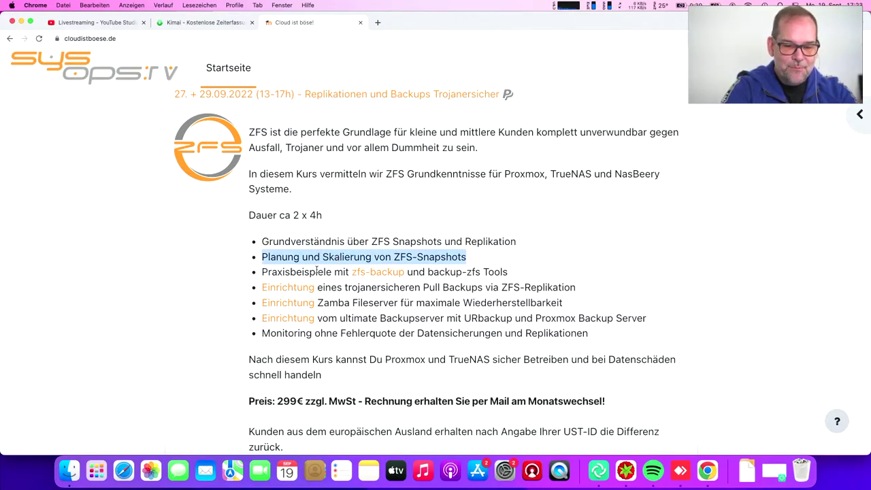
{"action": "triple_click", "coordinate": [317, 271]}
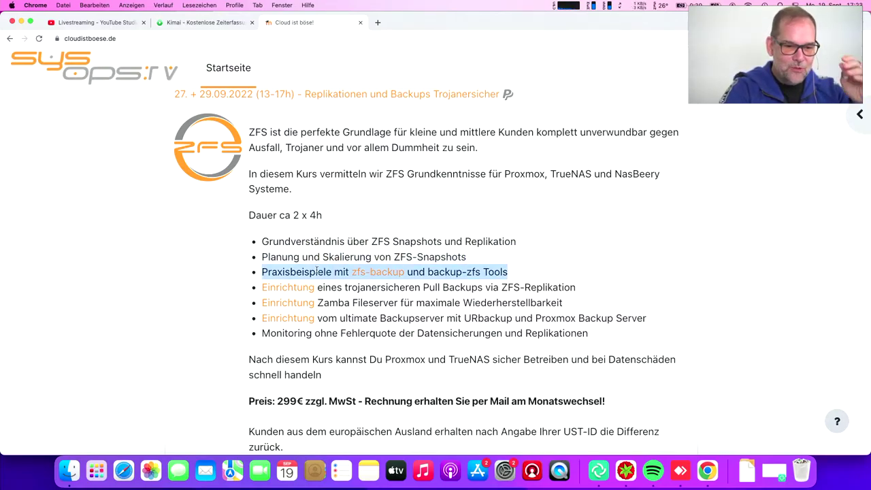
{"action": "triple_click", "coordinate": [364, 288]}
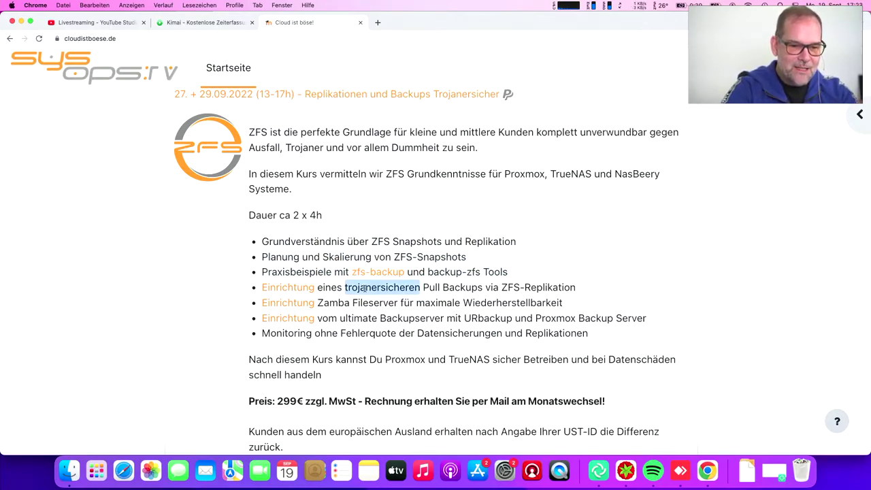
{"action": "triple_click", "coordinate": [415, 300]}
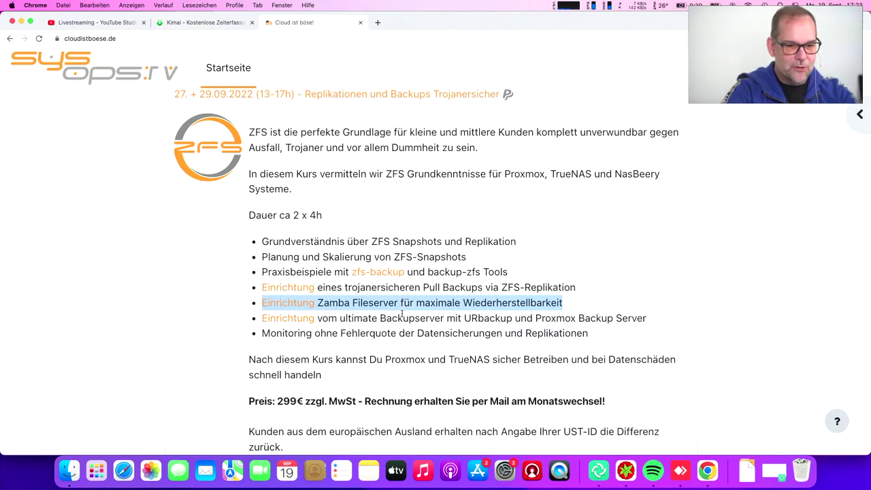
{"action": "triple_click", "coordinate": [401, 315]}
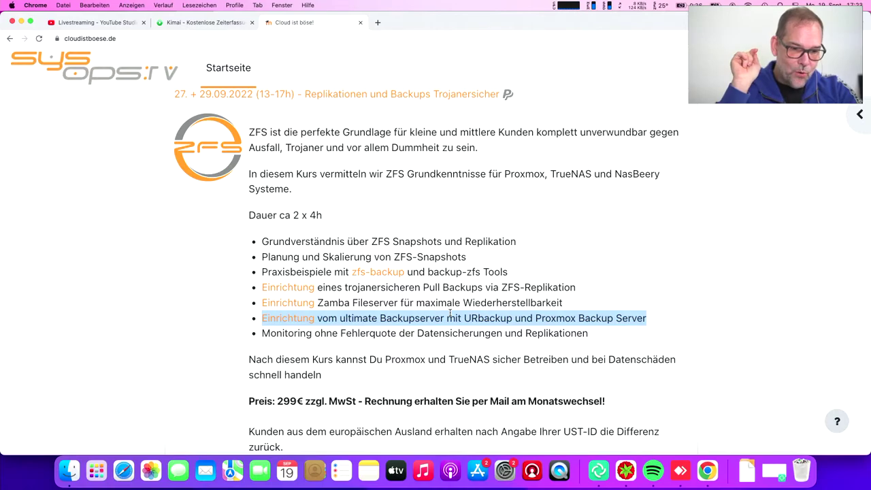
{"action": "triple_click", "coordinate": [454, 333]}
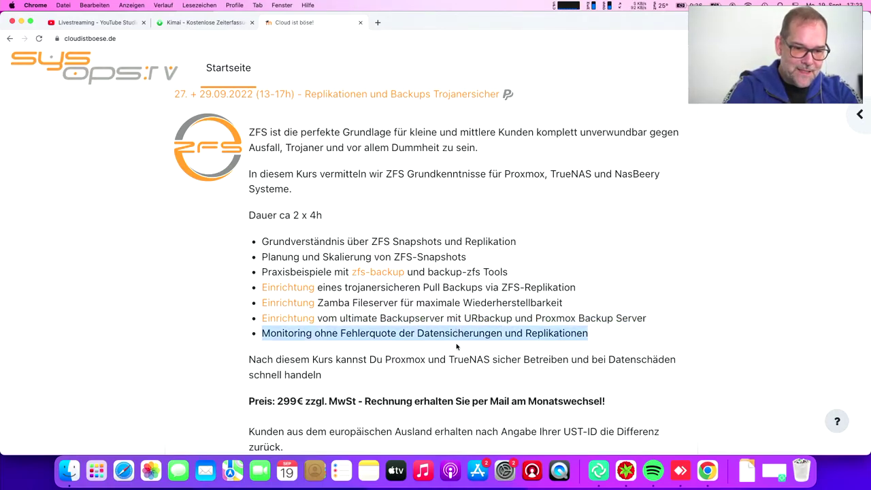
{"action": "triple_click", "coordinate": [450, 366]}
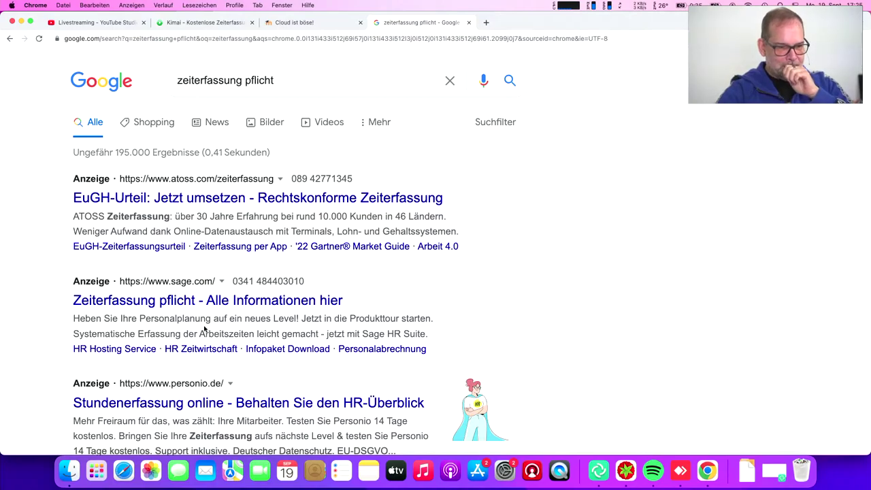
Scroll down to the tagesschau result, then bring Smultron's Dokument 89 on the BAG ruling forward.
{"action": "scroll", "coordinate": [205, 329], "scroll_direction": "down", "scroll_amount": 3}
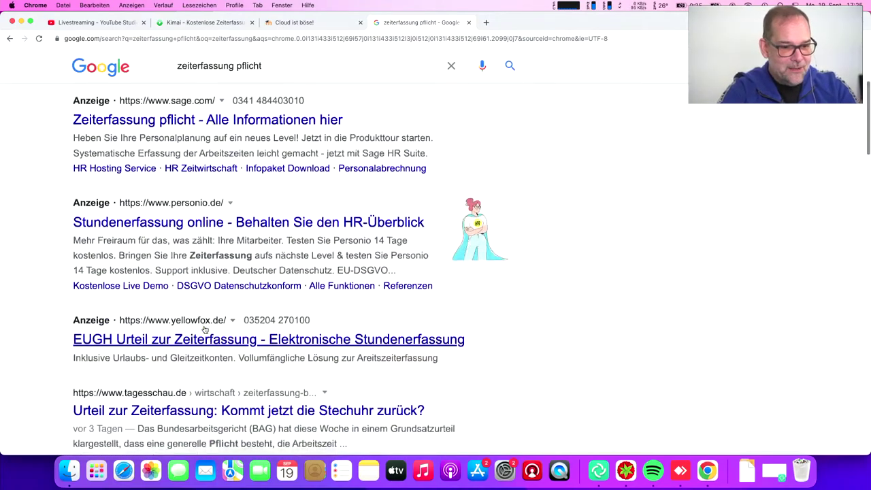
{"action": "scroll", "coordinate": [204, 329], "scroll_direction": "down", "scroll_amount": 1}
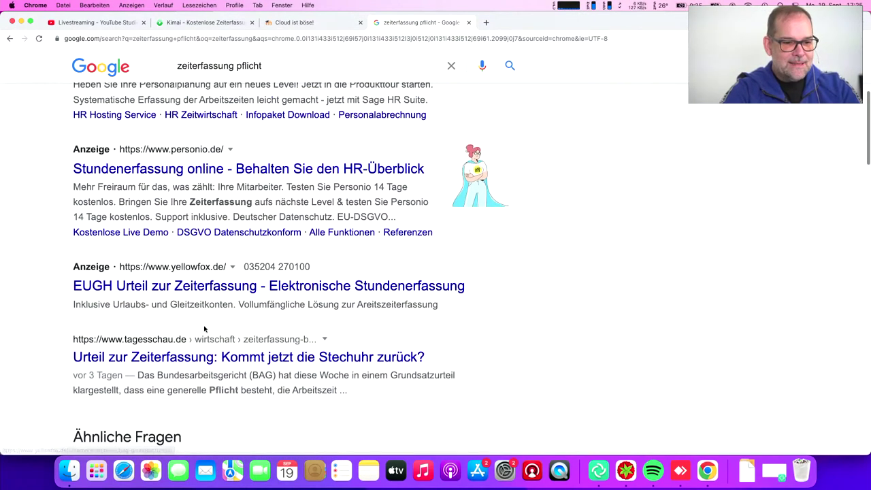
{"action": "scroll", "coordinate": [204, 329], "scroll_direction": "down", "scroll_amount": 1}
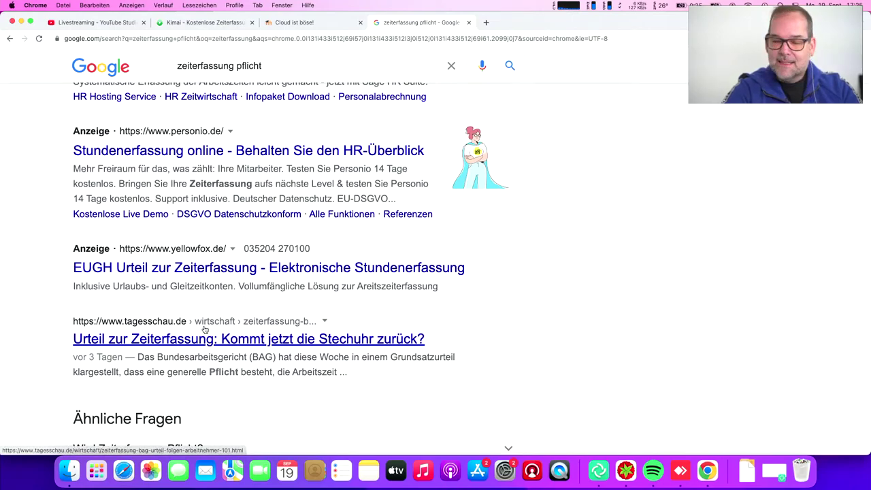
{"action": "left_click", "coordinate": [621, 477]}
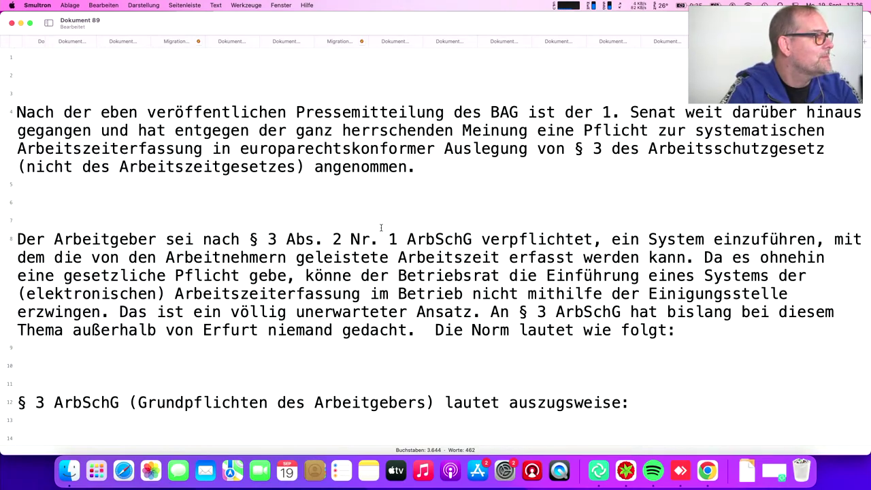
{"action": "scroll", "coordinate": [367, 257], "scroll_direction": "down", "scroll_amount": 2}
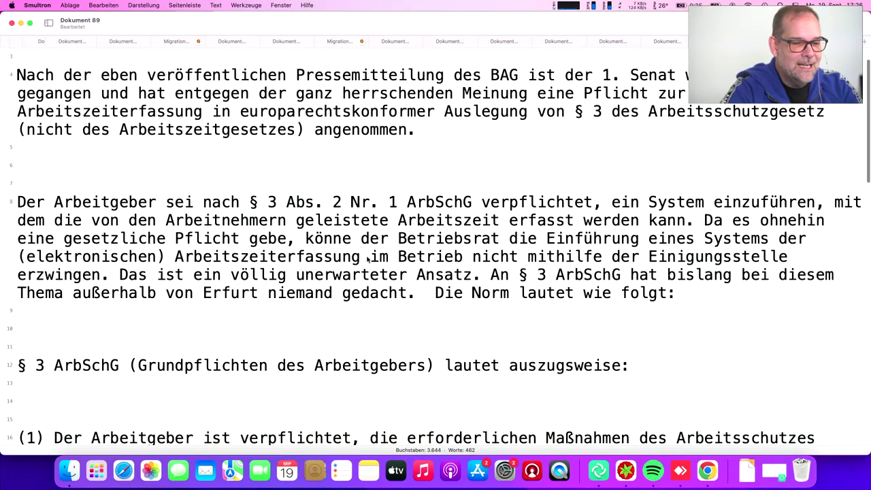
{"action": "scroll", "coordinate": [327, 218], "scroll_direction": "down", "scroll_amount": 1}
{"action": "scroll", "coordinate": [286, 184], "scroll_direction": "down", "scroll_amount": 2}
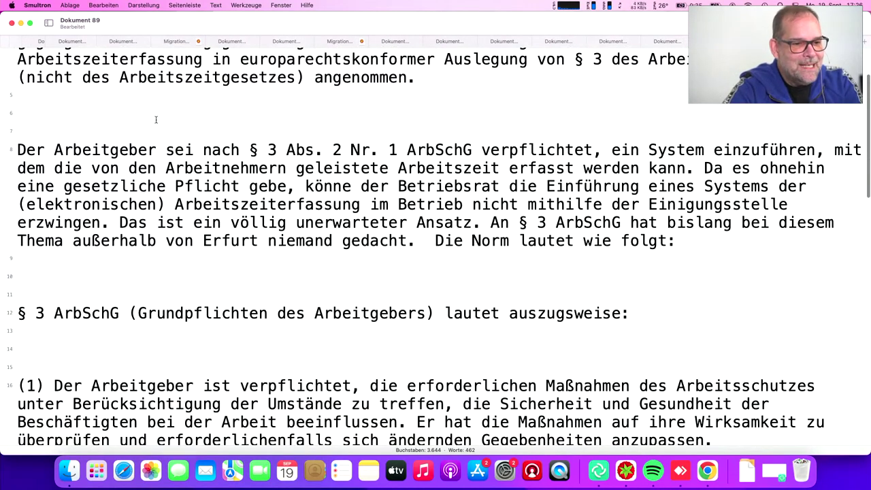
{"action": "triple_click", "coordinate": [154, 150]}
{"action": "left_click", "coordinate": [243, 150]}
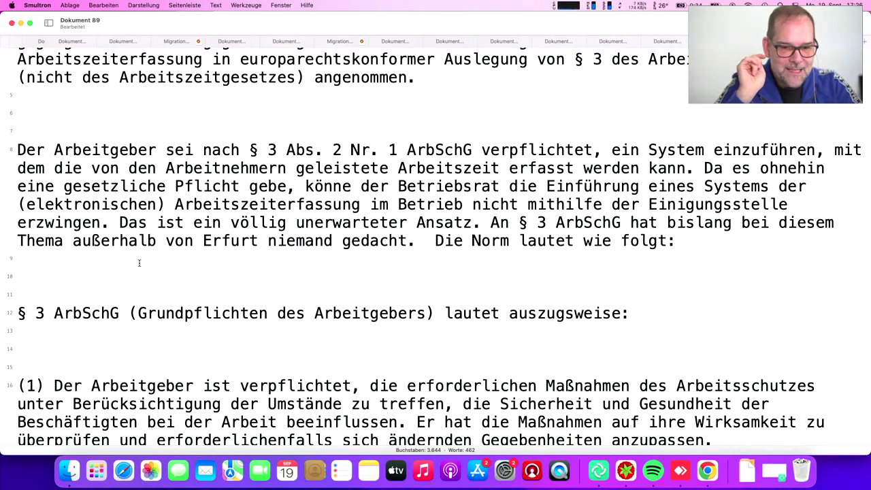
{"action": "left_click", "coordinate": [154, 317]}
{"action": "scroll", "coordinate": [154, 315], "scroll_direction": "down", "scroll_amount": 3}
{"action": "scroll", "coordinate": [153, 314], "scroll_direction": "down", "scroll_amount": 3}
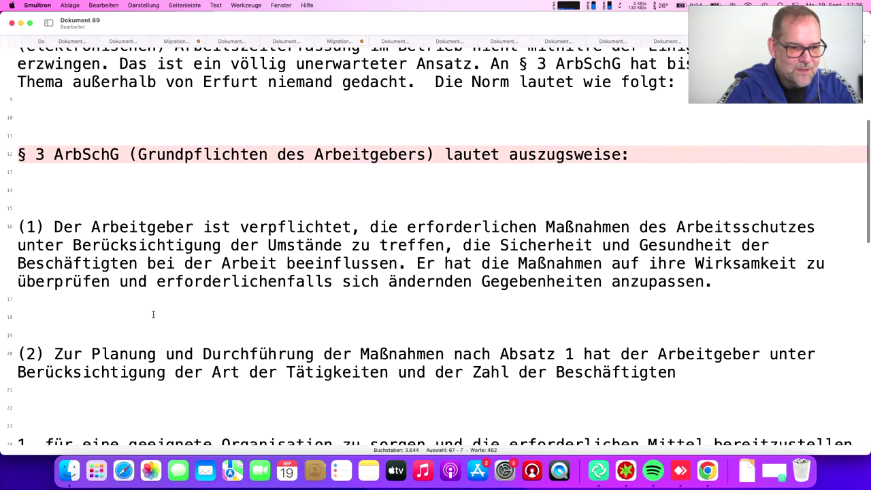
{"action": "left_click", "coordinate": [141, 206]}
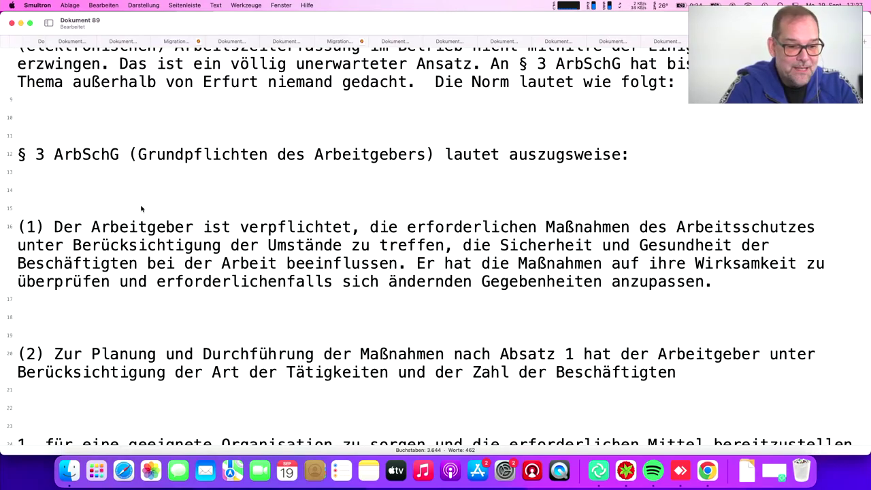
{"action": "scroll", "coordinate": [158, 307], "scroll_direction": "down", "scroll_amount": 3}
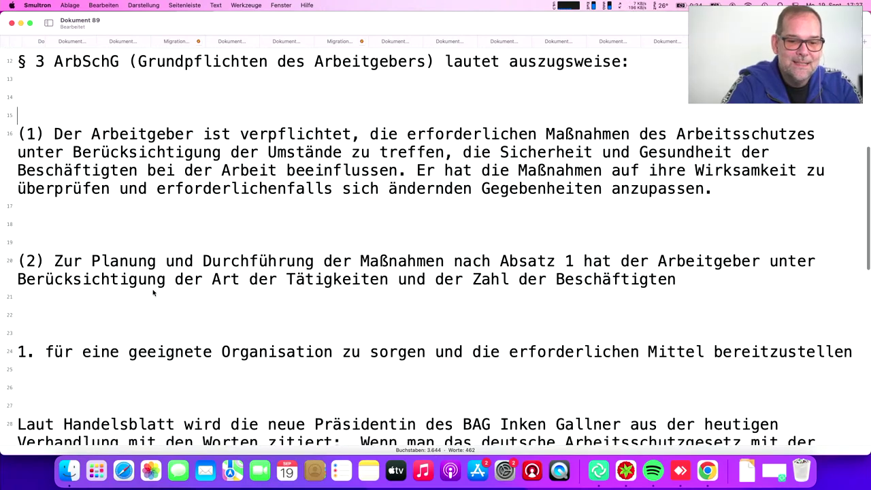
{"action": "scroll", "coordinate": [154, 291], "scroll_direction": "down", "scroll_amount": 3}
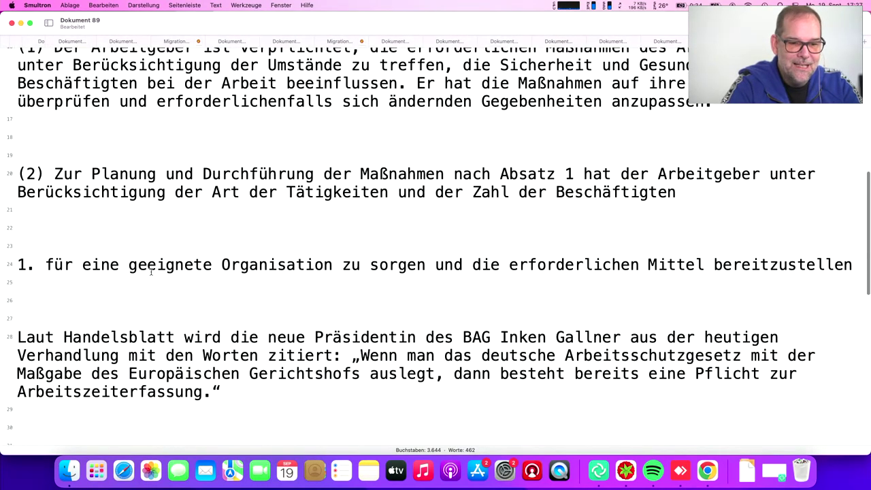
{"action": "triple_click", "coordinate": [151, 269]}
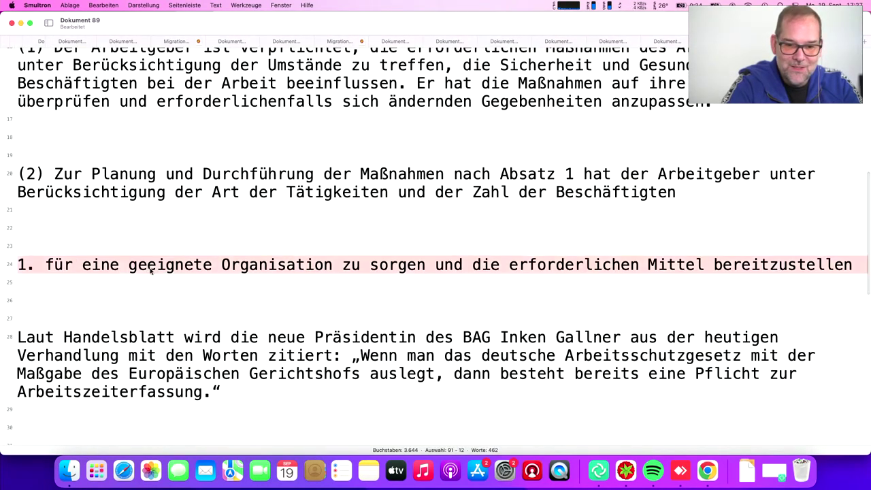
{"action": "triple_click", "coordinate": [126, 336]}
{"action": "scroll", "coordinate": [113, 297], "scroll_direction": "down", "scroll_amount": 3}
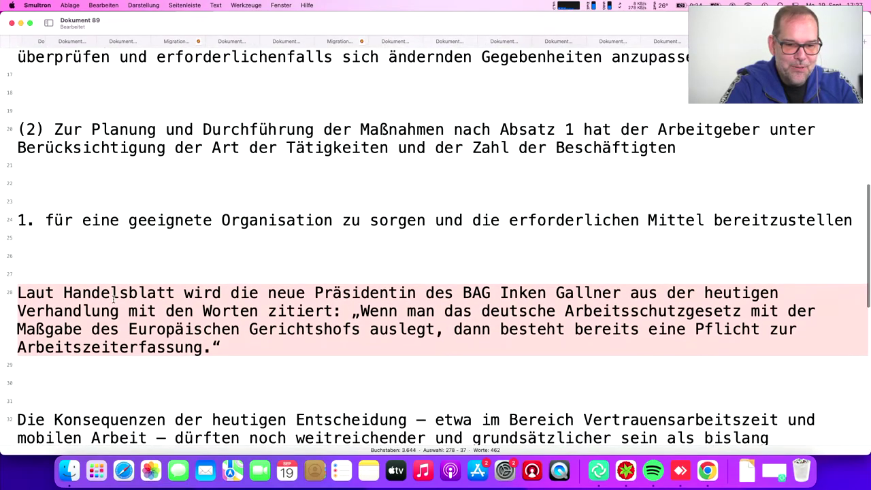
{"action": "scroll", "coordinate": [113, 297], "scroll_direction": "down", "scroll_amount": 2}
{"action": "scroll", "coordinate": [116, 303], "scroll_direction": "down", "scroll_amount": 2}
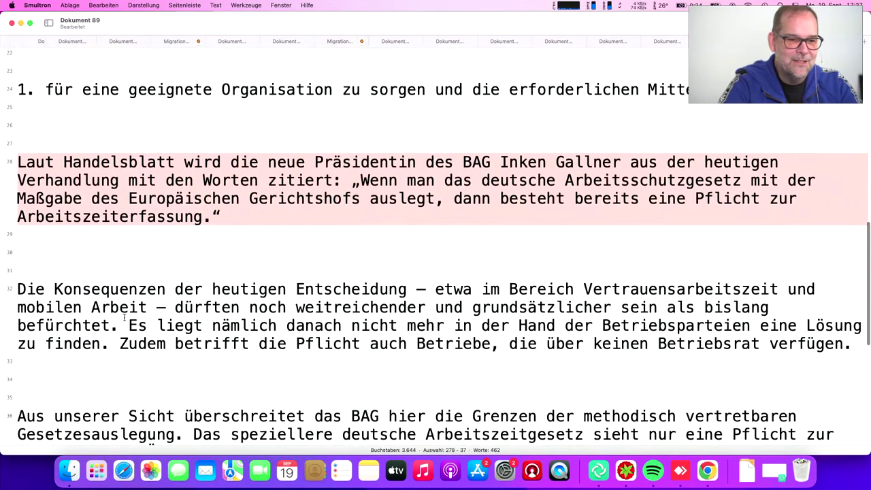
{"action": "scroll", "coordinate": [122, 316], "scroll_direction": "down", "scroll_amount": 10}
{"action": "scroll", "coordinate": [125, 320], "scroll_direction": "up", "scroll_amount": 3}
{"action": "scroll", "coordinate": [125, 320], "scroll_direction": "up", "scroll_amount": 10}
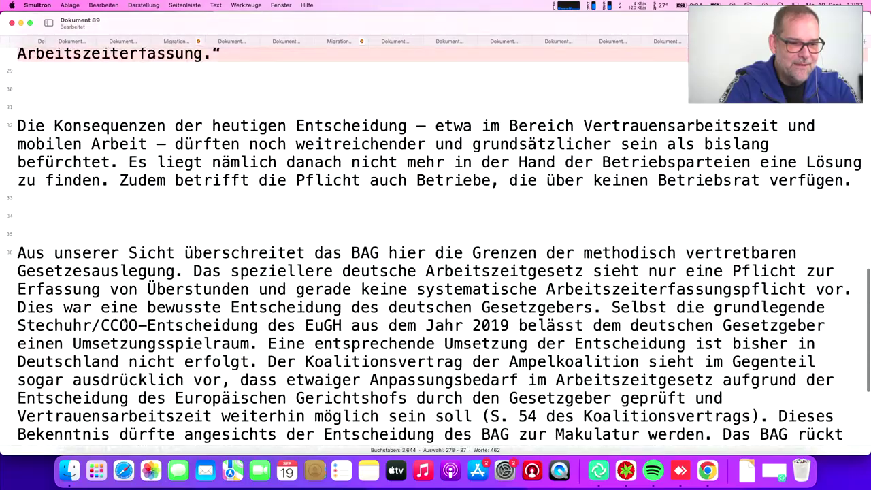
{"action": "scroll", "coordinate": [124, 320], "scroll_direction": "up", "scroll_amount": 2}
{"action": "scroll", "coordinate": [124, 320], "scroll_direction": "up", "scroll_amount": 15}
{"action": "scroll", "coordinate": [124, 320], "scroll_direction": "up", "scroll_amount": 15}
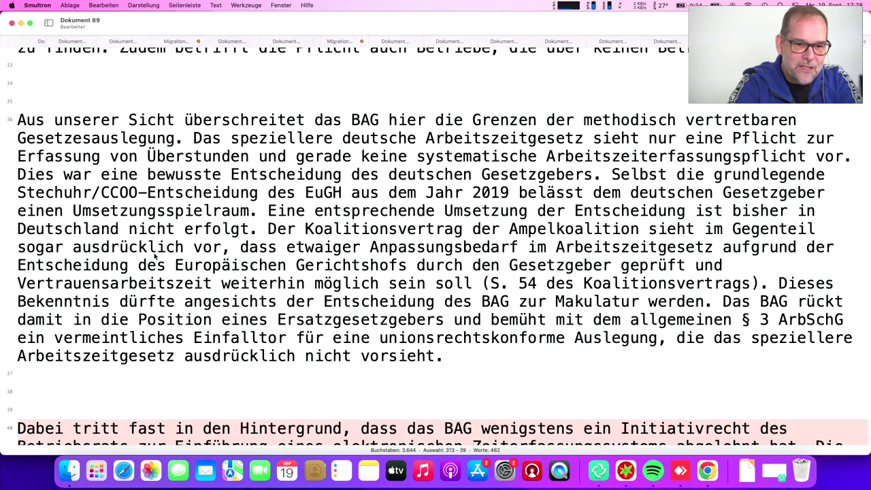
{"action": "triple_click", "coordinate": [242, 120]}
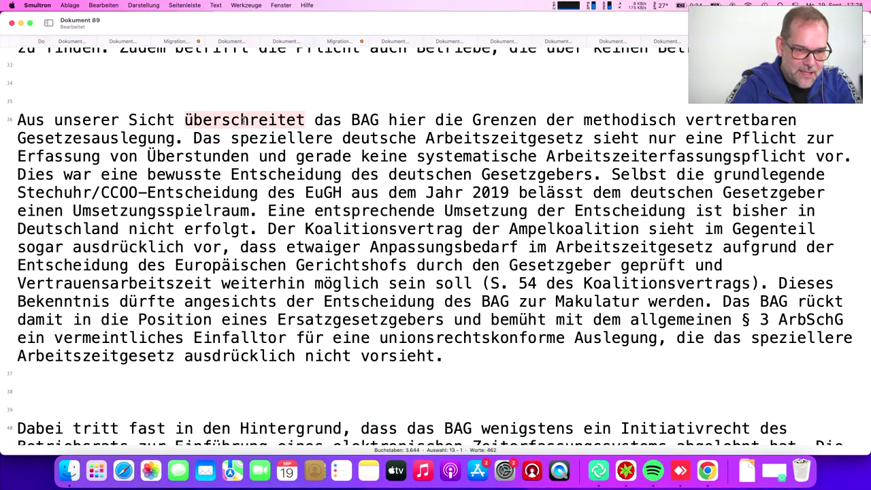
{"action": "left_click", "coordinate": [243, 109]}
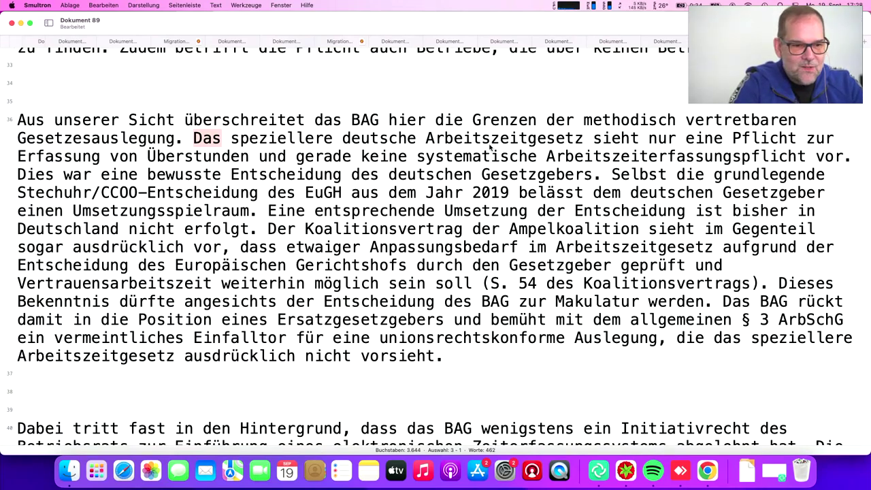
{"action": "triple_click", "coordinate": [481, 158]}
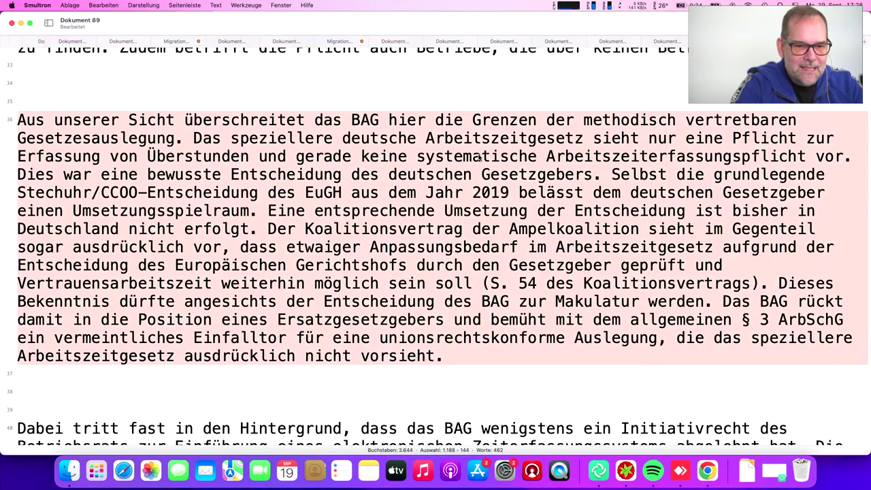
{"action": "left_click", "coordinate": [403, 156]}
{"action": "left_click_drag", "start_coordinate": [378, 155], "coordinate": [541, 158]}
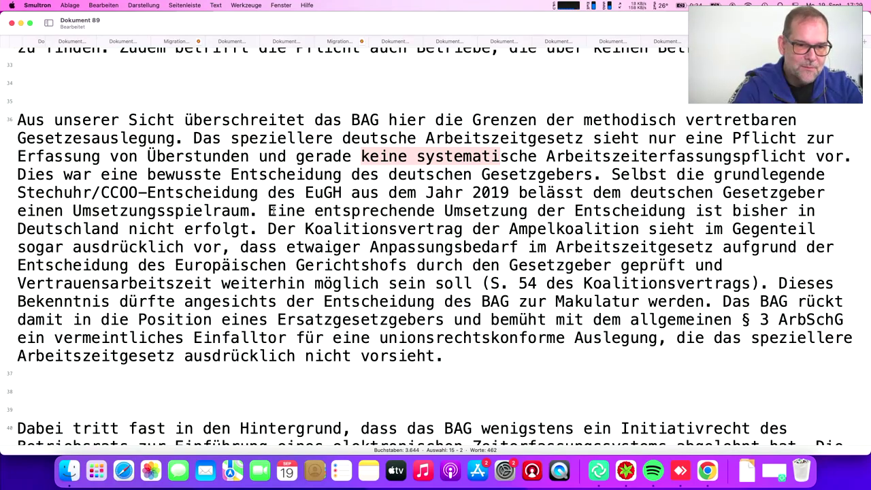
{"action": "scroll", "coordinate": [273, 211], "scroll_direction": "up", "scroll_amount": 20}
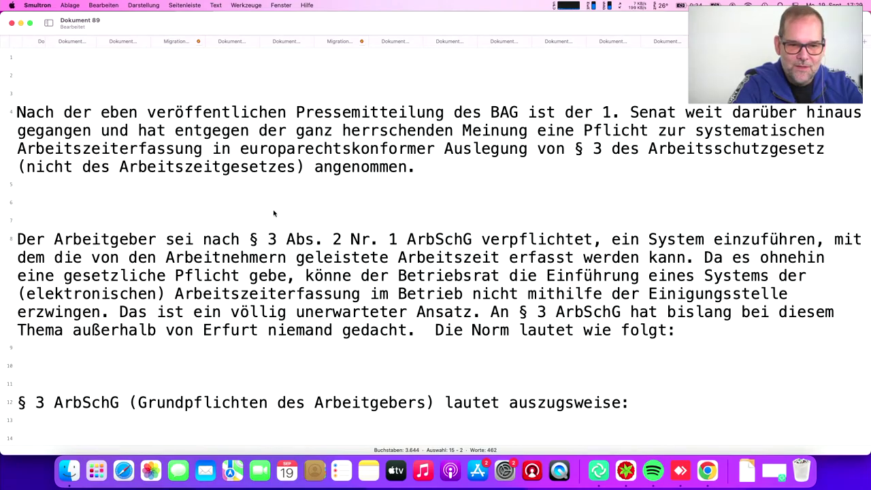
Select the word 'Arbeitszeitgesetzes' in the legal commentary and scroll on.
{"action": "double_click", "coordinate": [197, 165]}
{"action": "scroll", "coordinate": [198, 166], "scroll_direction": "down", "scroll_amount": 20}
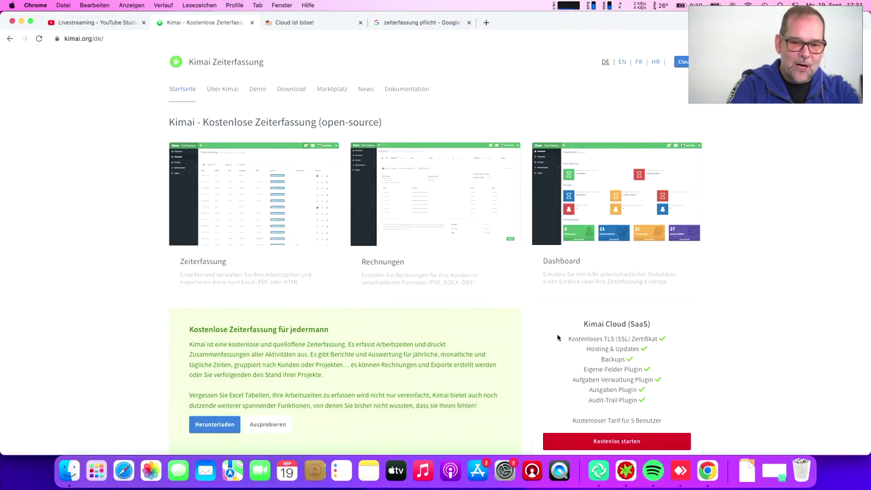
{"action": "scroll", "coordinate": [392, 213], "scroll_direction": "down", "scroll_amount": 2}
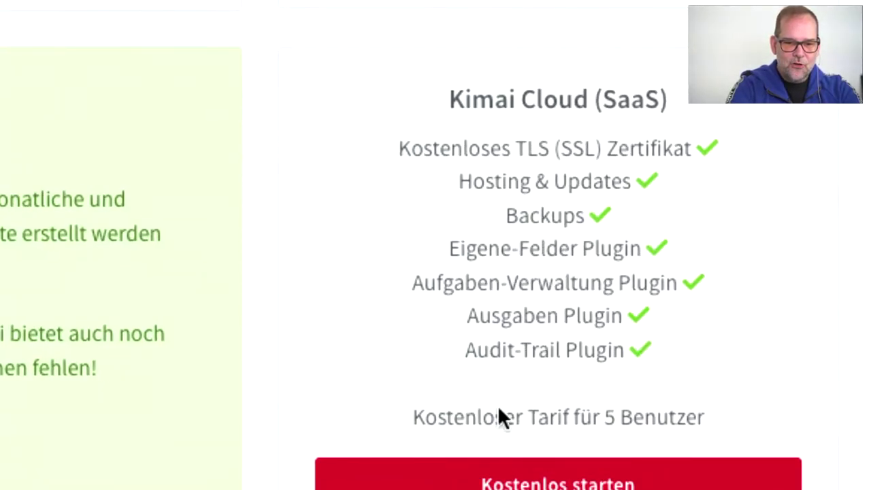
{"action": "scroll", "coordinate": [507, 471], "scroll_direction": "down", "scroll_amount": 3}
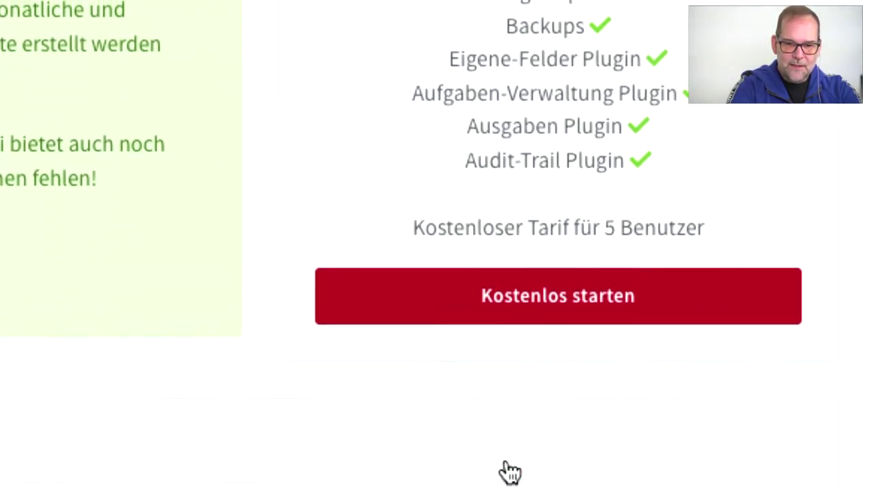
{"action": "scroll", "coordinate": [511, 472], "scroll_direction": "up", "scroll_amount": 1}
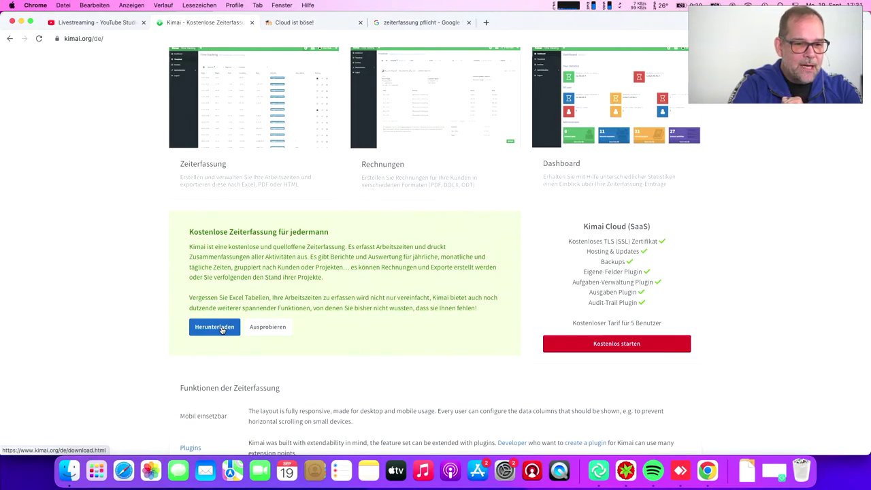
{"action": "scroll", "coordinate": [221, 331], "scroll_direction": "down", "scroll_amount": 4}
Open the Über Kimai page from the kimai.org site navigation.
{"action": "scroll", "coordinate": [222, 330], "scroll_direction": "up", "scroll_amount": 3}
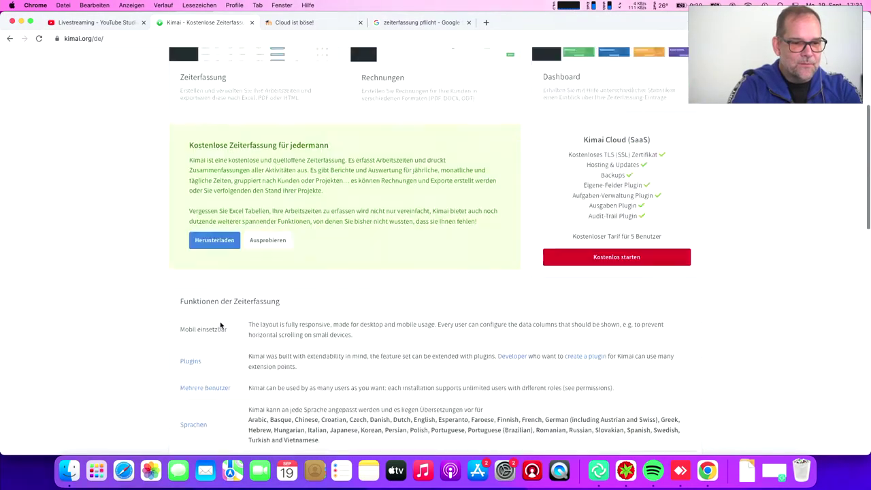
{"action": "scroll", "coordinate": [225, 320], "scroll_direction": "up", "scroll_amount": 3}
{"action": "left_click", "coordinate": [233, 89]}
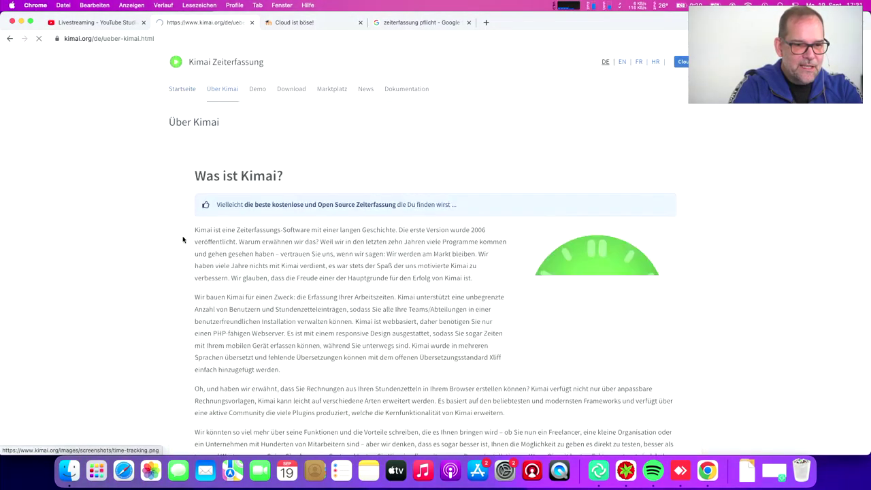
{"action": "scroll", "coordinate": [268, 236], "scroll_direction": "up", "scroll_amount": 3}
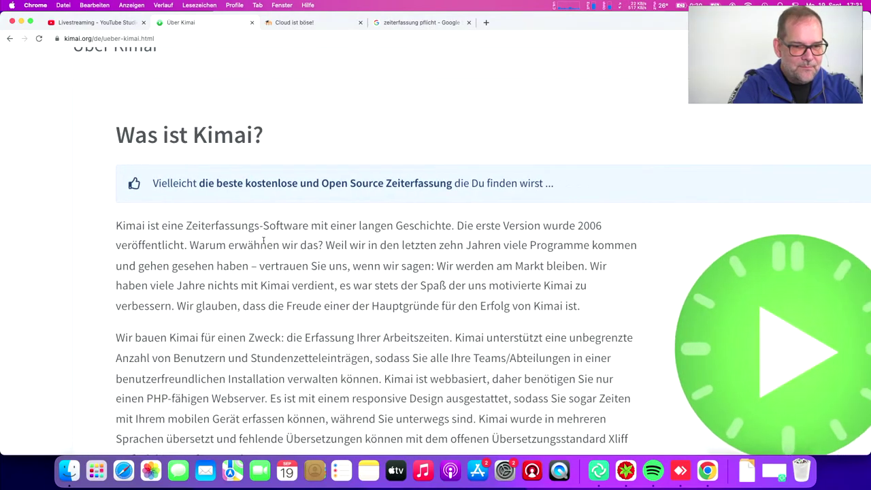
{"action": "scroll", "coordinate": [266, 239], "scroll_direction": "up", "scroll_amount": 2}
{"action": "scroll", "coordinate": [264, 242], "scroll_direction": "up", "scroll_amount": 2}
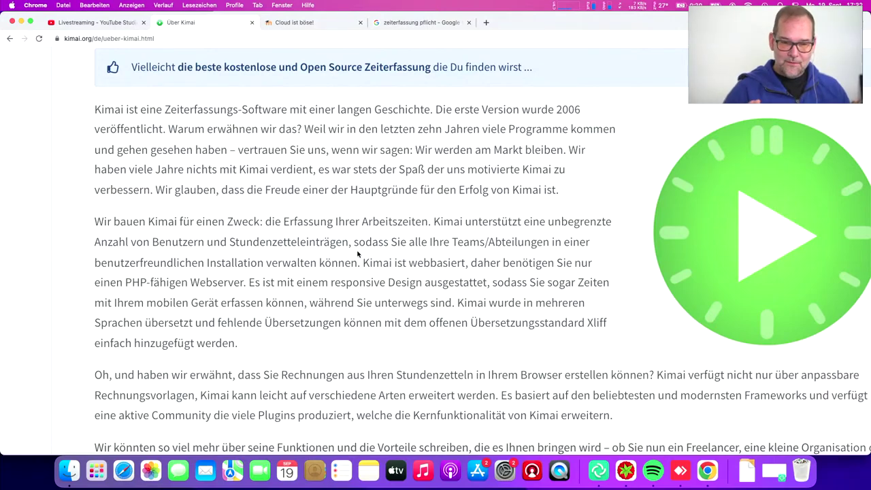
Highlight the 'Wir bauen Kimai' paragraph and the paragraph about creating invoices.
{"action": "triple_click", "coordinate": [335, 221]}
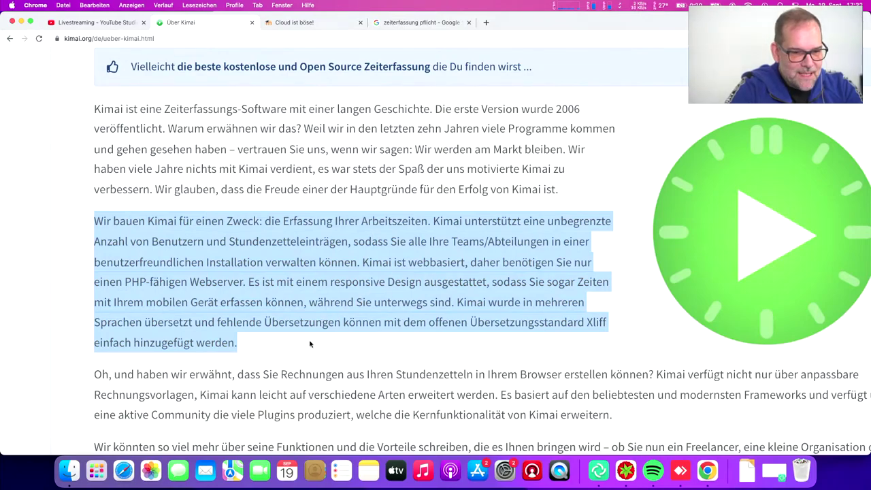
{"action": "scroll", "coordinate": [309, 344], "scroll_direction": "down", "scroll_amount": 2}
{"action": "scroll", "coordinate": [307, 331], "scroll_direction": "down", "scroll_amount": 2}
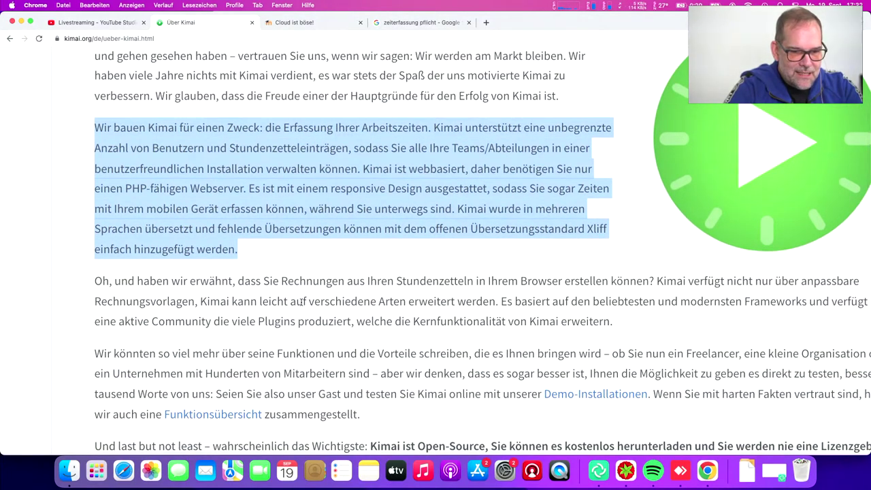
{"action": "triple_click", "coordinate": [301, 302]}
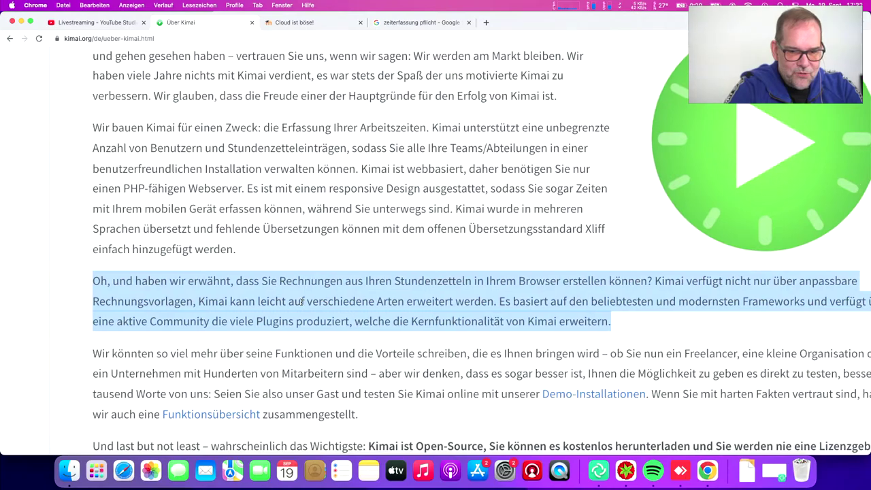
{"action": "scroll", "coordinate": [301, 302], "scroll_direction": "right", "scroll_amount": 2}
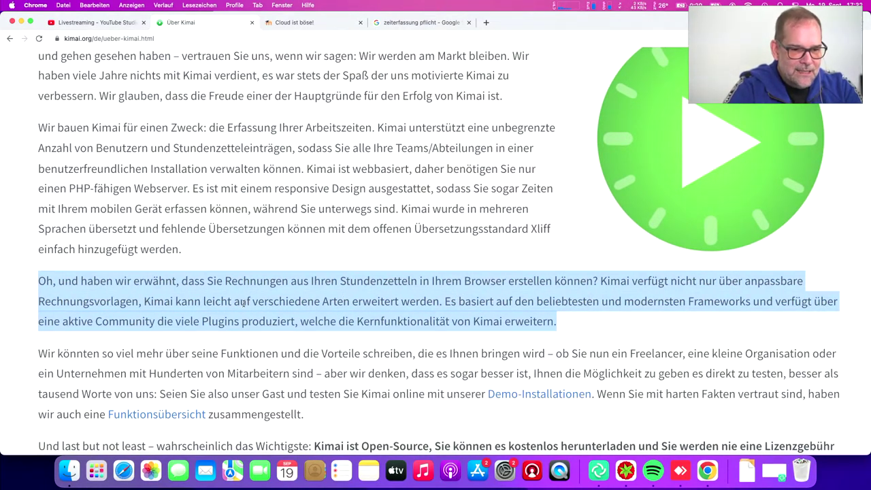
Scroll through the rest of the Über Kimai page.
{"action": "scroll", "coordinate": [266, 315], "scroll_direction": "down", "scroll_amount": 3}
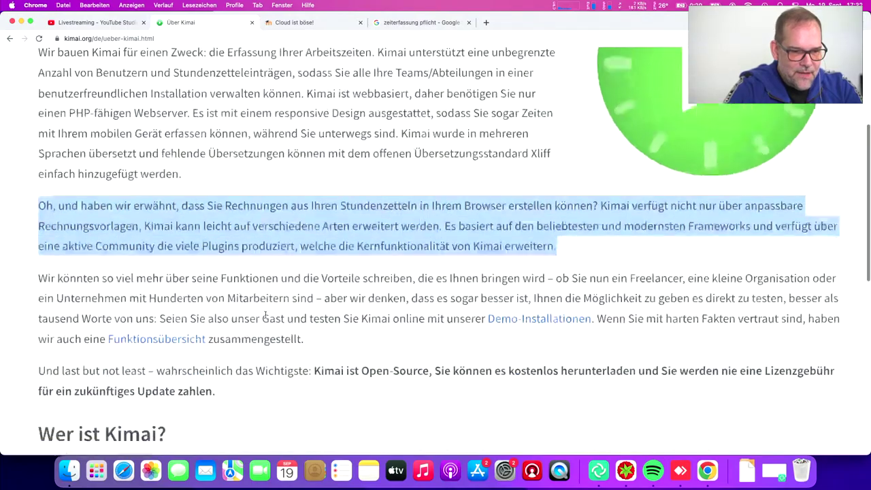
{"action": "scroll", "coordinate": [266, 314], "scroll_direction": "down", "scroll_amount": 3}
{"action": "scroll", "coordinate": [266, 315], "scroll_direction": "down", "scroll_amount": 5}
{"action": "scroll", "coordinate": [265, 314], "scroll_direction": "down", "scroll_amount": 1}
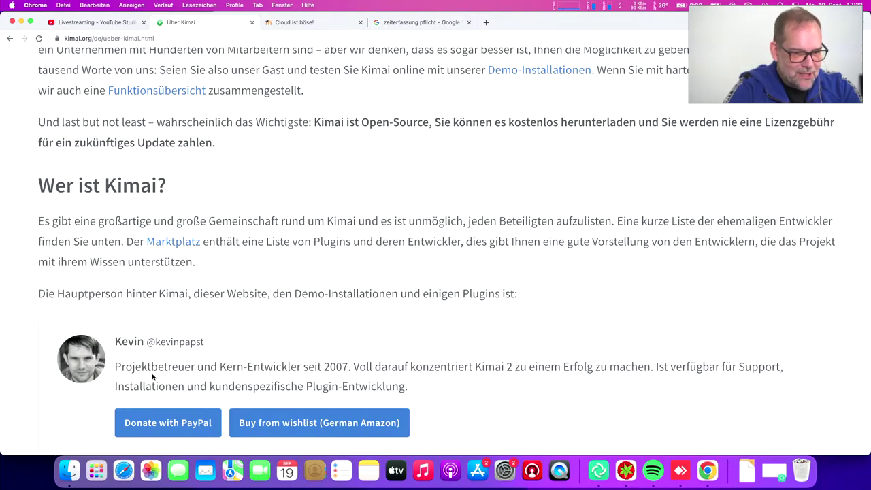
{"action": "scroll", "coordinate": [152, 373], "scroll_direction": "down", "scroll_amount": 1}
{"action": "scroll", "coordinate": [152, 373], "scroll_direction": "down", "scroll_amount": 4}
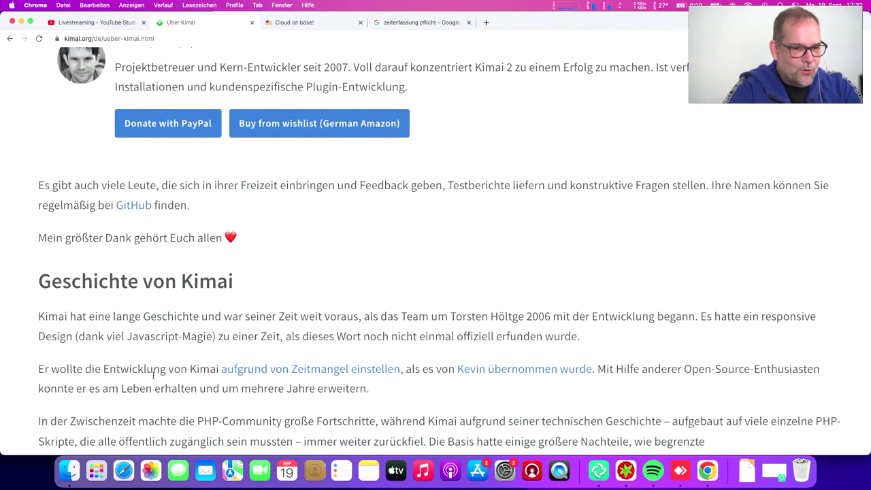
{"action": "scroll", "coordinate": [153, 374], "scroll_direction": "down", "scroll_amount": 5}
{"action": "scroll", "coordinate": [163, 327], "scroll_direction": "up", "scroll_amount": 15}
{"action": "scroll", "coordinate": [172, 286], "scroll_direction": "up", "scroll_amount": 5}
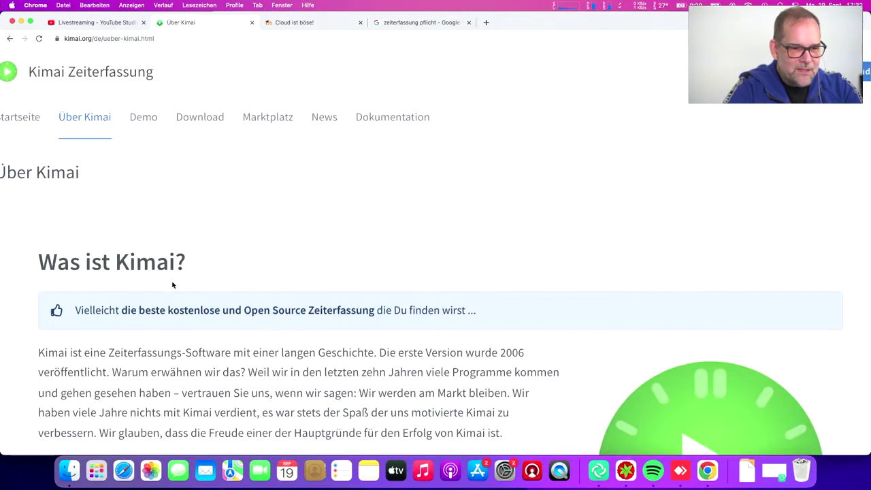
{"action": "scroll", "coordinate": [172, 286], "scroll_direction": "down", "scroll_amount": 2}
Zoom the page back to normal size and scroll down into the kimai.org feature table.
{"action": "key", "text": "super+minus"}
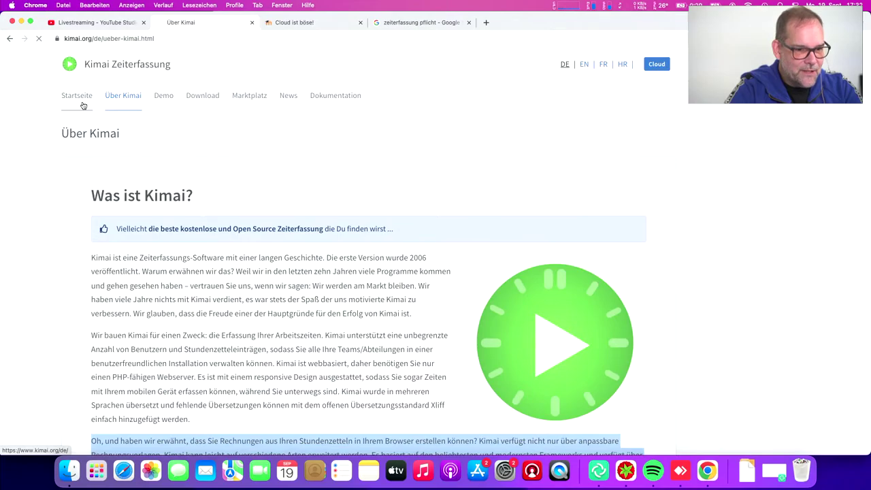
{"action": "scroll", "coordinate": [129, 304], "scroll_direction": "down", "scroll_amount": 3}
{"action": "scroll", "coordinate": [129, 305], "scroll_direction": "down", "scroll_amount": 3}
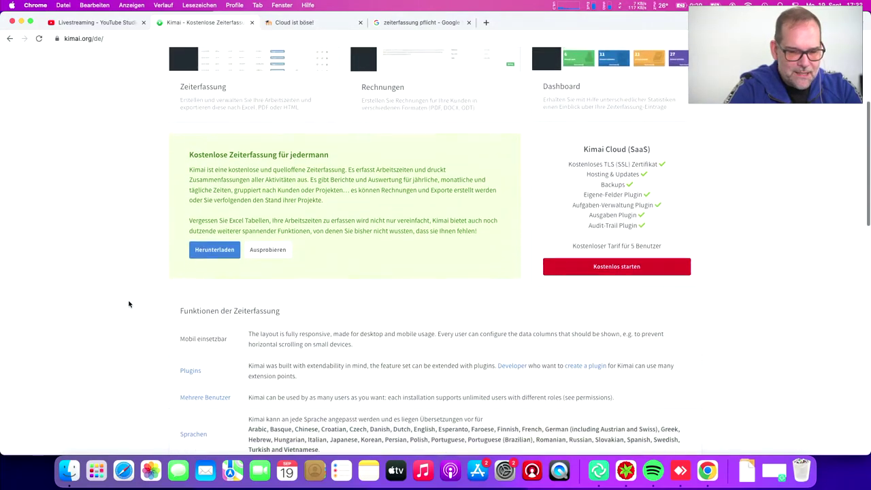
{"action": "scroll", "coordinate": [128, 304], "scroll_direction": "down", "scroll_amount": 5}
{"action": "scroll", "coordinate": [129, 305], "scroll_direction": "down", "scroll_amount": 2}
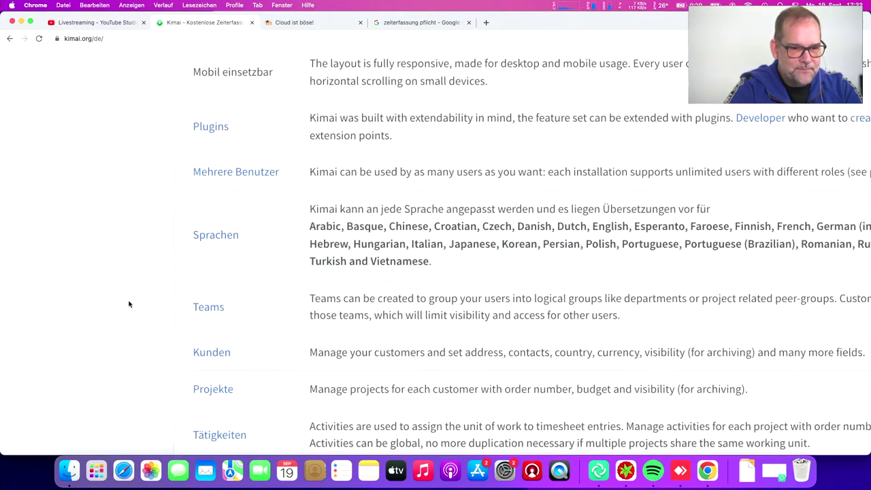
{"action": "scroll", "coordinate": [129, 304], "scroll_direction": "up", "scroll_amount": 3, "text": "ctrl"}
{"action": "scroll", "coordinate": [129, 305], "scroll_direction": "up", "scroll_amount": 3, "text": "ctrl"}
{"action": "scroll", "coordinate": [130, 305], "scroll_direction": "down", "scroll_amount": 1}
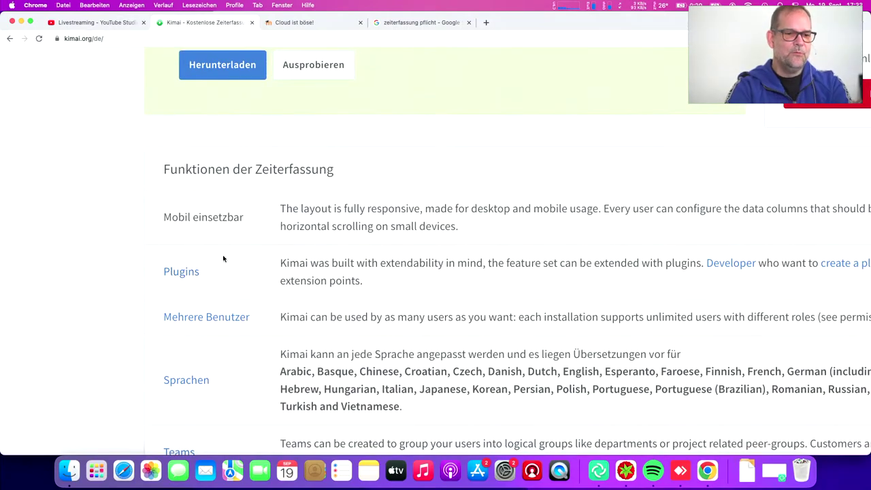
{"action": "scroll", "coordinate": [246, 278], "scroll_direction": "right", "scroll_amount": 2}
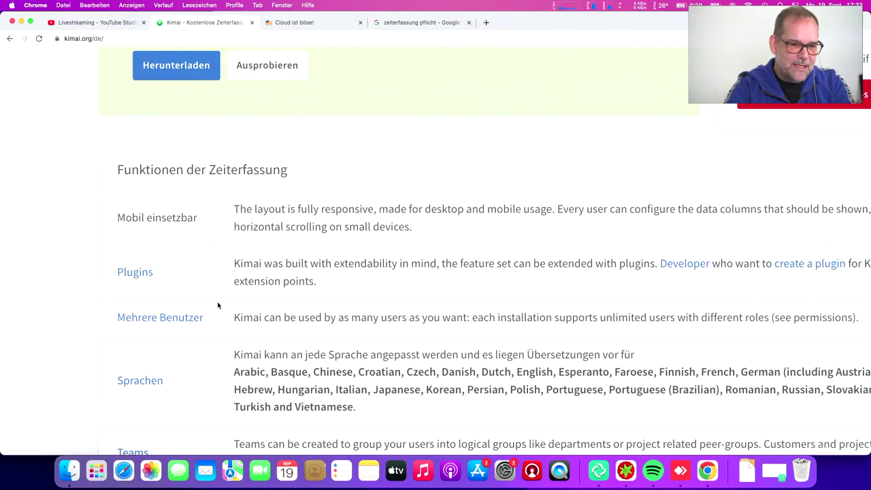
{"action": "scroll", "coordinate": [182, 371], "scroll_direction": "down", "scroll_amount": 2}
{"action": "scroll", "coordinate": [185, 354], "scroll_direction": "down", "scroll_amount": 5}
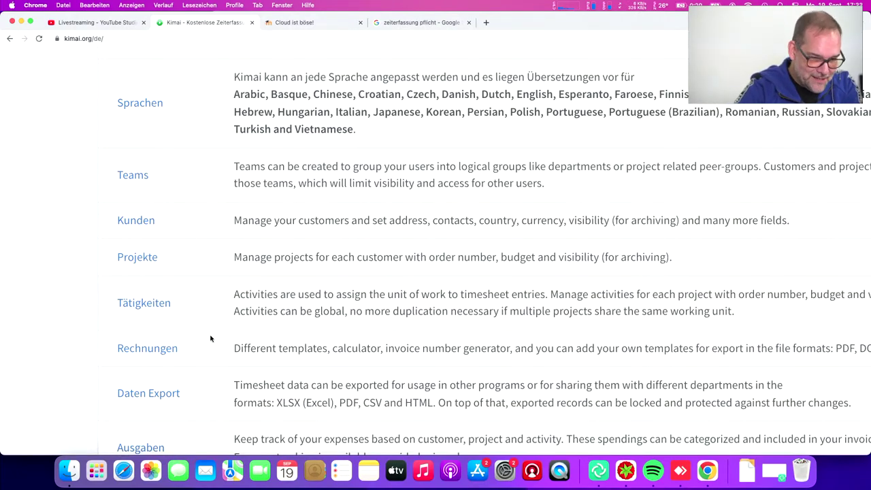
{"action": "scroll", "coordinate": [211, 338], "scroll_direction": "down", "scroll_amount": 2}
{"action": "scroll", "coordinate": [210, 338], "scroll_direction": "down", "scroll_amount": 3}
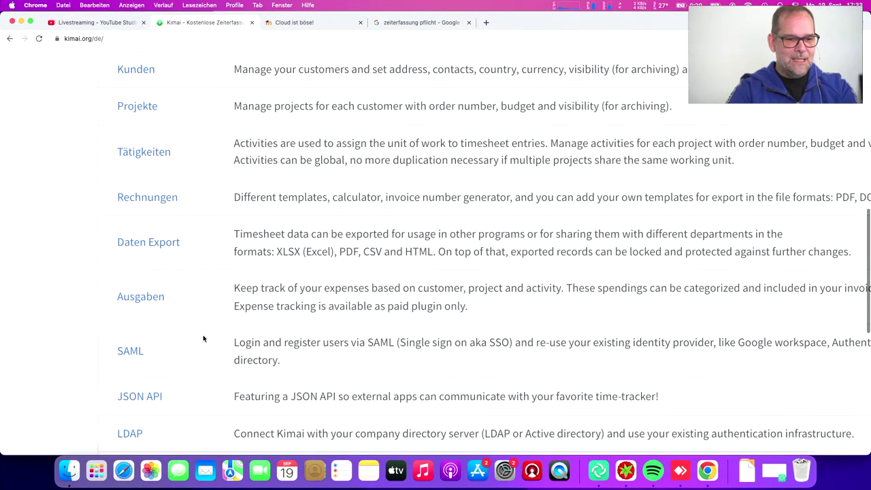
Scroll on to the Docker entry and highlight the word Docker.
{"action": "right_click", "coordinate": [187, 395]}
{"action": "left_click", "coordinate": [187, 395]}
{"action": "scroll", "coordinate": [185, 422], "scroll_direction": "down", "scroll_amount": 1}
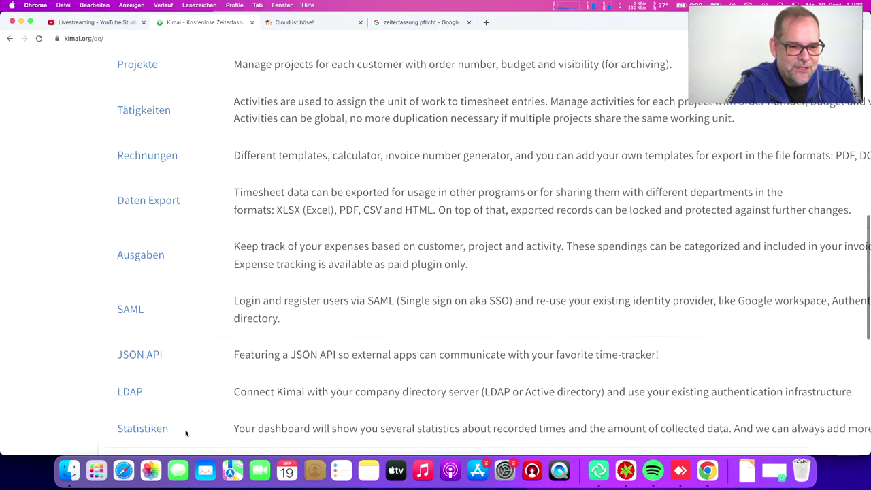
{"action": "scroll", "coordinate": [187, 382], "scroll_direction": "down", "scroll_amount": 2}
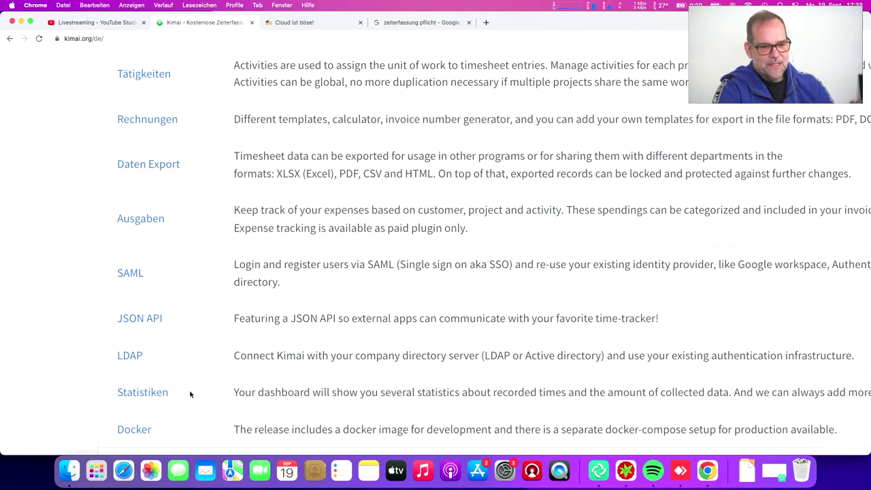
{"action": "scroll", "coordinate": [187, 382], "scroll_direction": "down", "scroll_amount": 3}
{"action": "scroll", "coordinate": [180, 326], "scroll_direction": "down", "scroll_amount": 1}
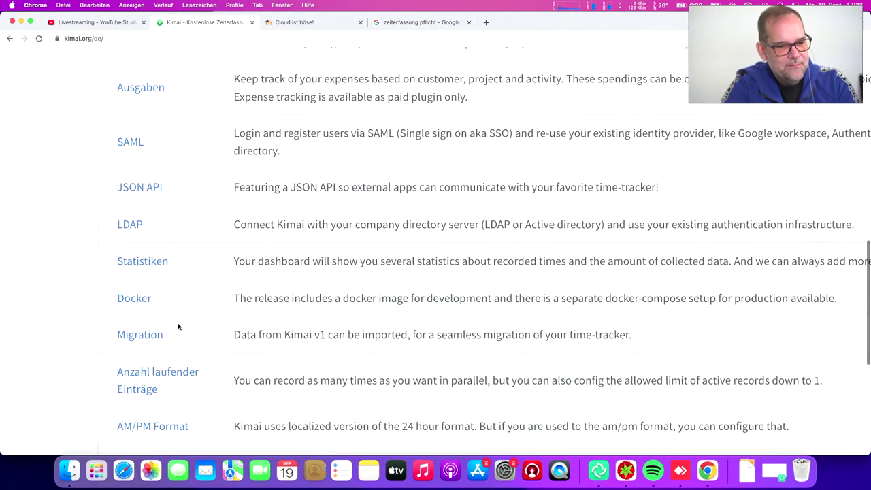
{"action": "double_click", "coordinate": [189, 314]}
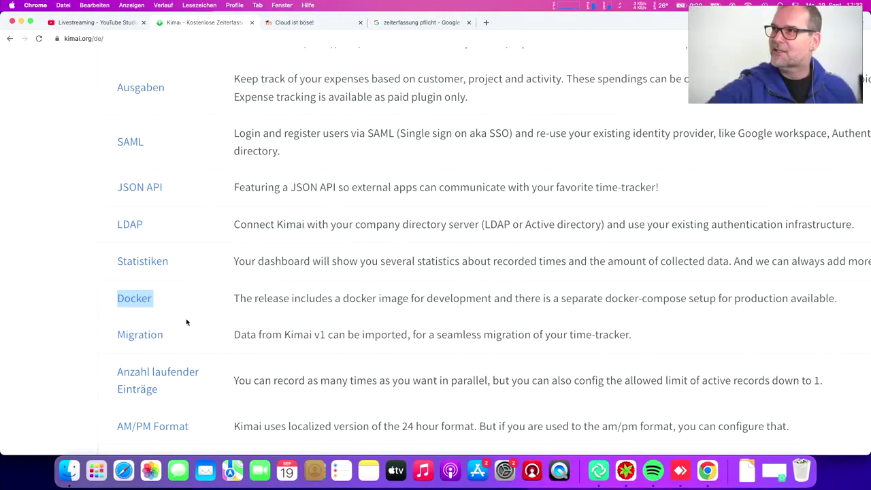
Highlight the Migration and Stechuhr time-clock feature descriptions.
{"action": "triple_click", "coordinate": [223, 335]}
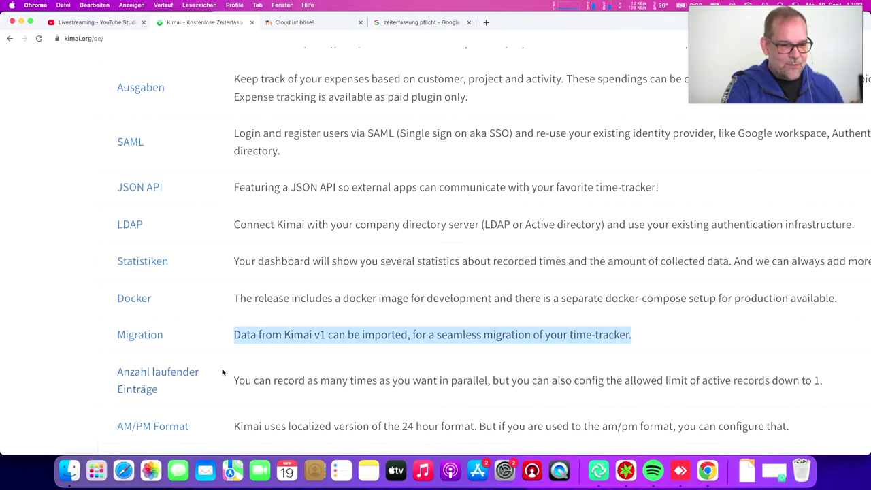
{"action": "scroll", "coordinate": [230, 388], "scroll_direction": "down", "scroll_amount": 2}
{"action": "scroll", "coordinate": [230, 387], "scroll_direction": "right", "scroll_amount": 2}
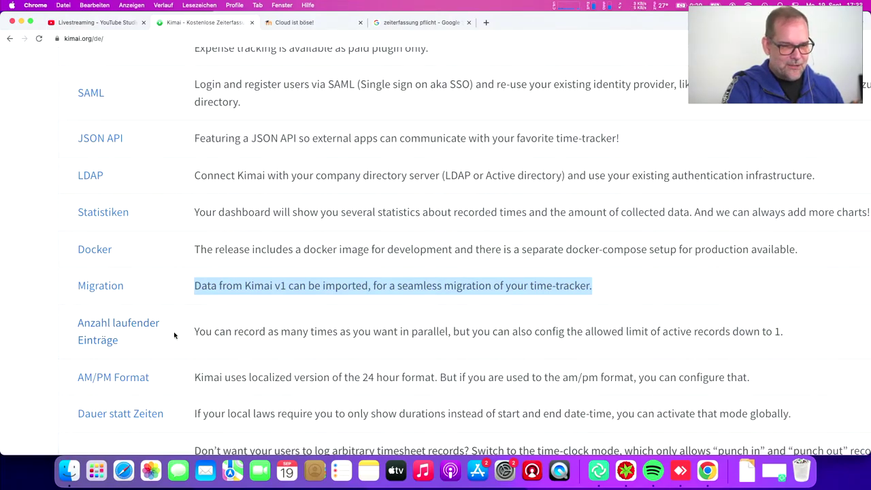
{"action": "scroll", "coordinate": [174, 337], "scroll_direction": "down", "scroll_amount": 2}
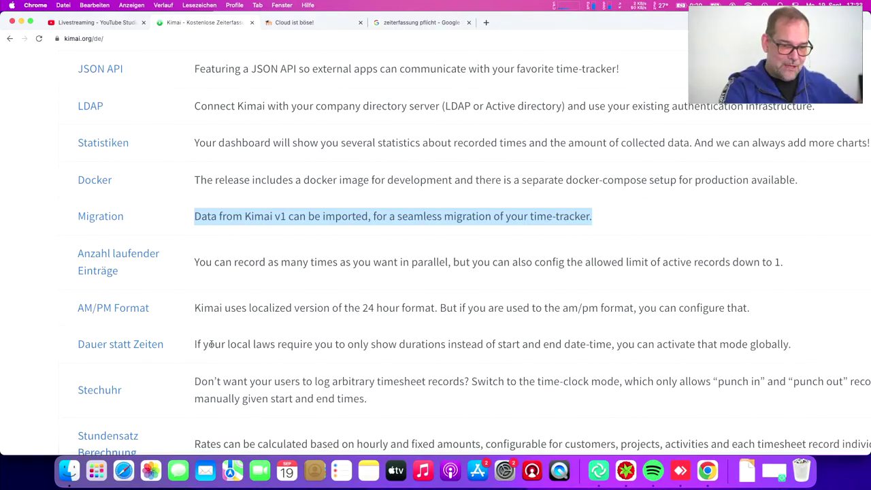
{"action": "scroll", "coordinate": [211, 345], "scroll_direction": "down", "scroll_amount": 1}
{"action": "triple_click", "coordinate": [246, 360]}
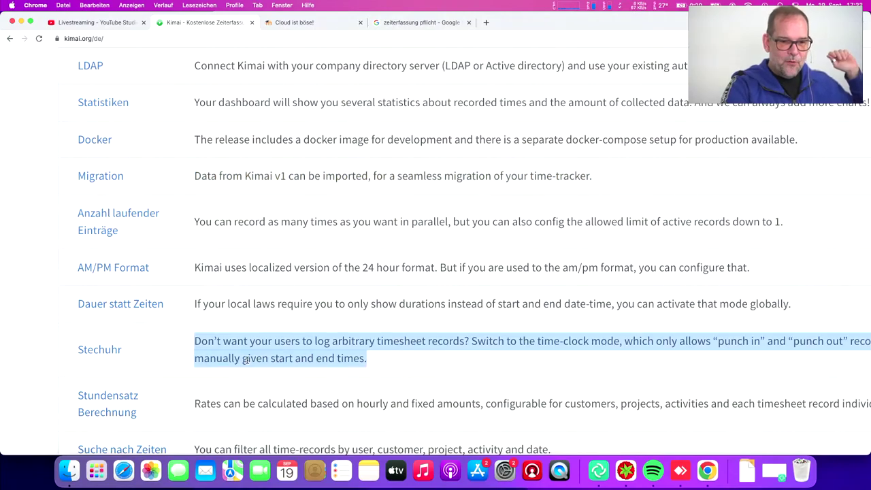
{"action": "scroll", "coordinate": [246, 360], "scroll_direction": "right", "scroll_amount": 3}
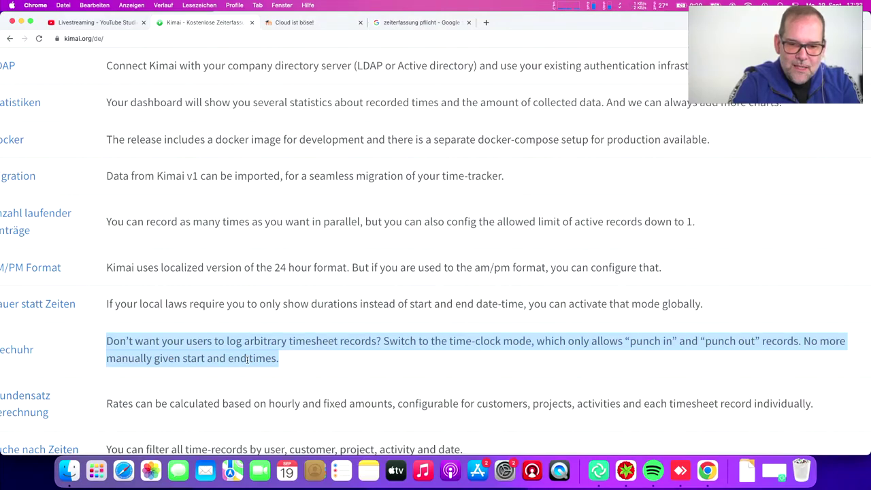
{"action": "scroll", "coordinate": [246, 359], "scroll_direction": "left", "scroll_amount": 2}
{"action": "scroll", "coordinate": [246, 359], "scroll_direction": "left", "scroll_amount": 1}
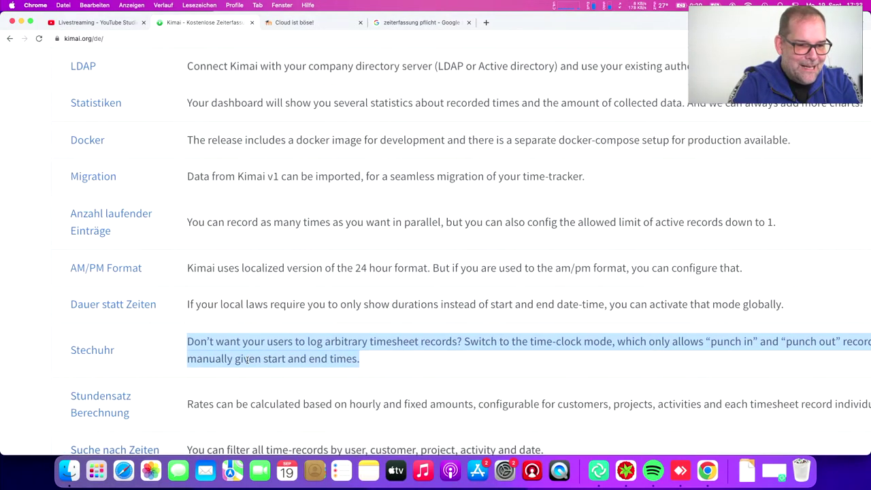
Highlight the self-registration and password reset descriptions, then scroll back up.
{"action": "scroll", "coordinate": [269, 413], "scroll_direction": "down", "scroll_amount": 3}
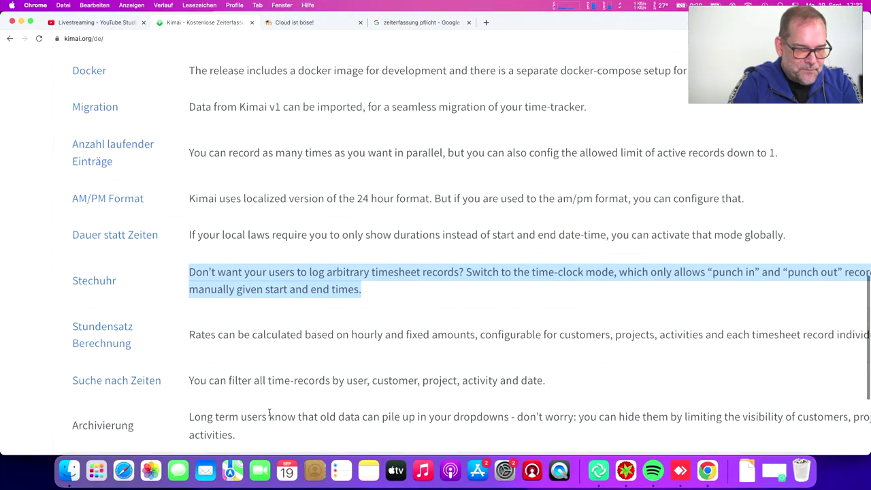
{"action": "scroll", "coordinate": [251, 340], "scroll_direction": "down", "scroll_amount": 5}
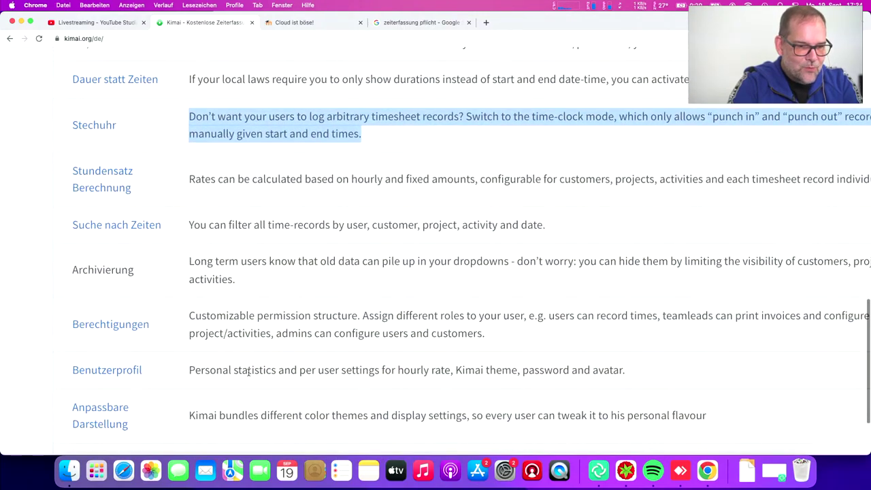
{"action": "scroll", "coordinate": [249, 371], "scroll_direction": "down", "scroll_amount": 2}
{"action": "scroll", "coordinate": [248, 372], "scroll_direction": "down", "scroll_amount": 2}
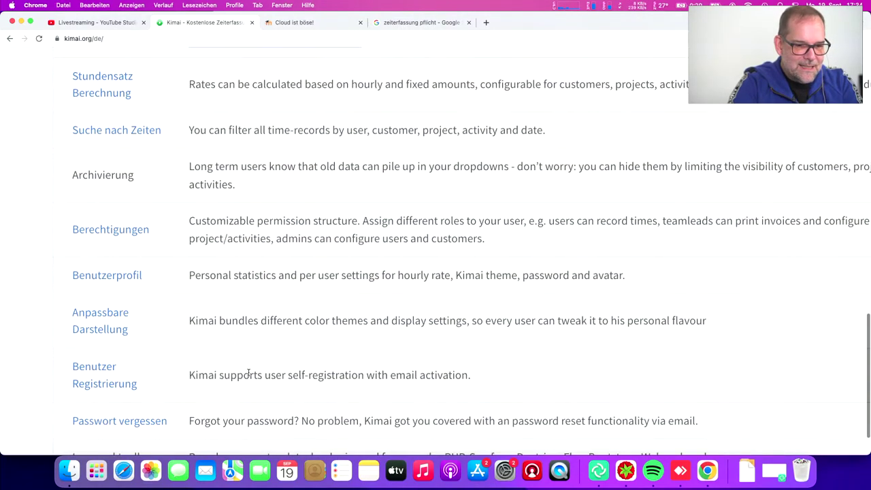
{"action": "scroll", "coordinate": [248, 372], "scroll_direction": "down", "scroll_amount": 1}
{"action": "triple_click", "coordinate": [255, 331]}
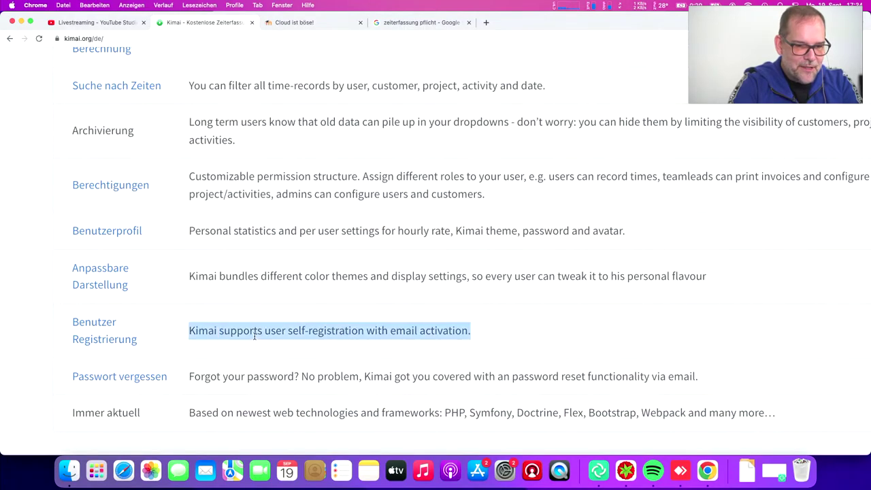
{"action": "triple_click", "coordinate": [242, 378]}
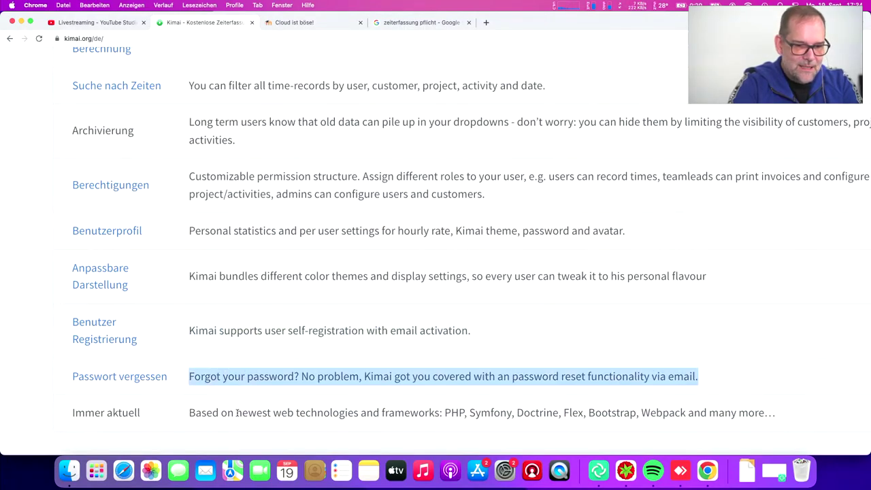
{"action": "double_click", "coordinate": [238, 414]}
{"action": "scroll", "coordinate": [247, 363], "scroll_direction": "up", "scroll_amount": 3}
{"action": "scroll", "coordinate": [247, 362], "scroll_direction": "up", "scroll_amount": 10}
Highlight the Kiosk Modus plugin description in the Marktplatz listing.
{"action": "scroll", "coordinate": [247, 362], "scroll_direction": "up", "scroll_amount": 4}
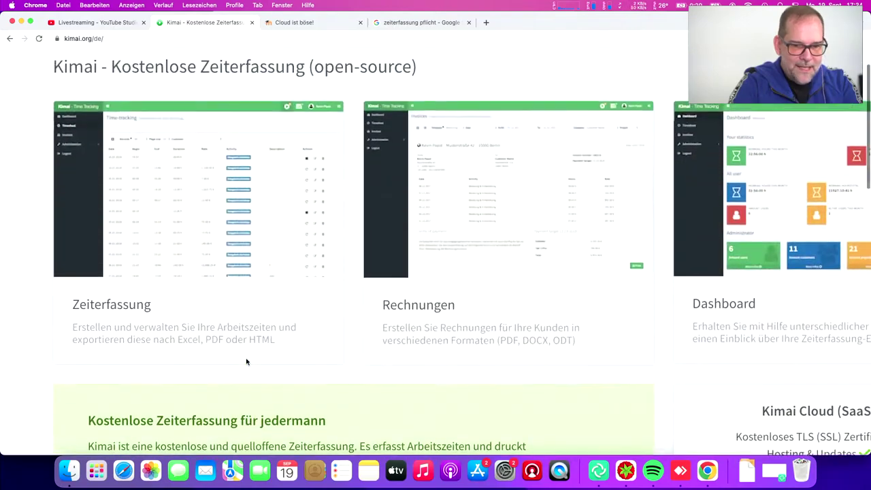
{"action": "scroll", "coordinate": [247, 362], "scroll_direction": "up", "scroll_amount": 3}
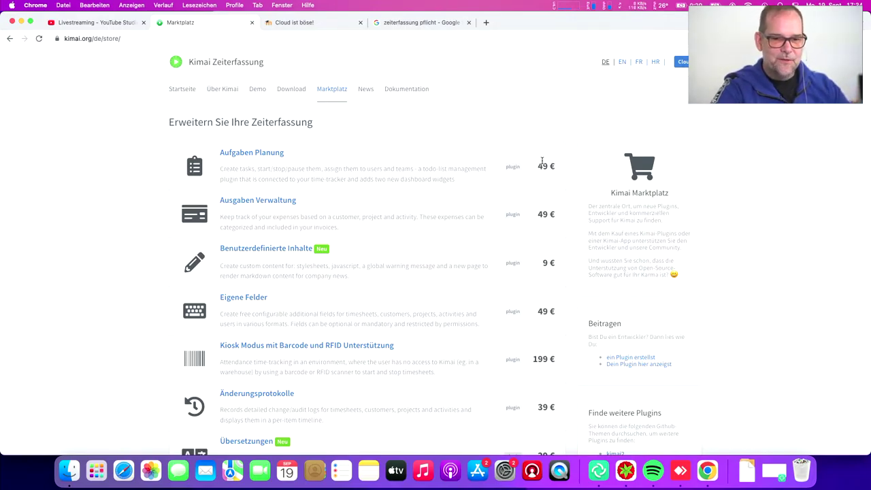
{"action": "scroll", "coordinate": [475, 355], "scroll_direction": "up", "scroll_amount": 2}
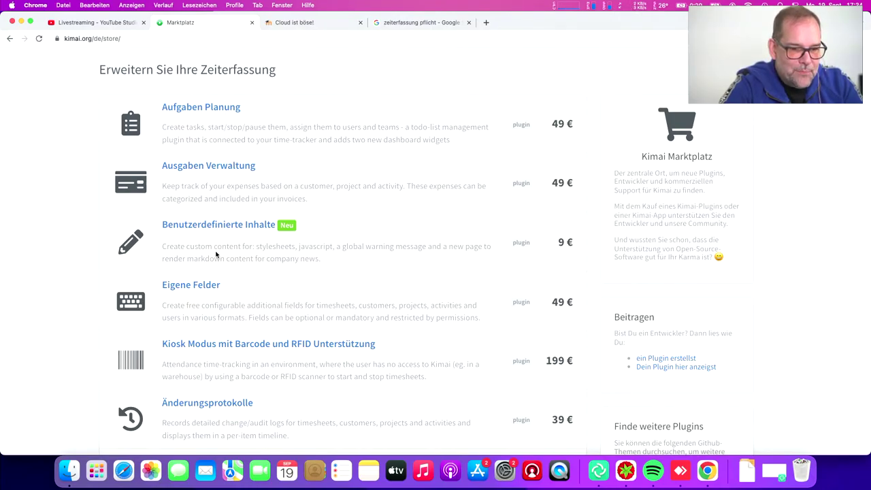
{"action": "scroll", "coordinate": [222, 338], "scroll_direction": "down", "scroll_amount": 1}
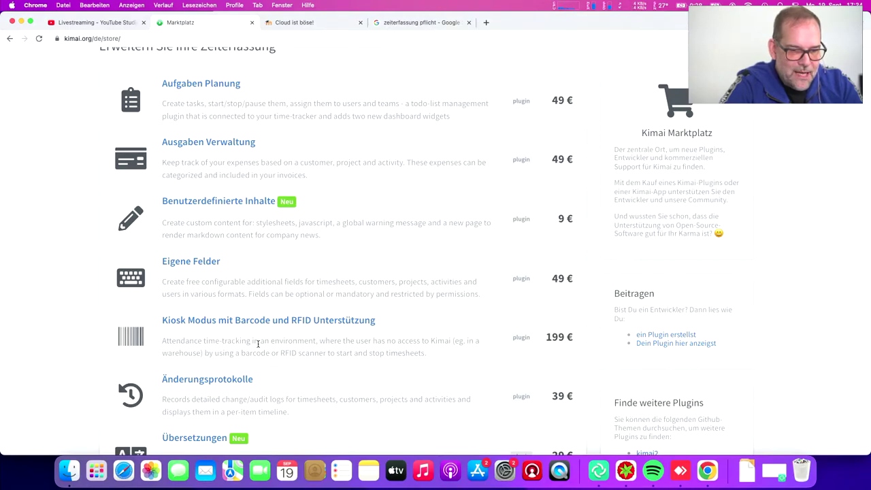
{"action": "triple_click", "coordinate": [255, 348]}
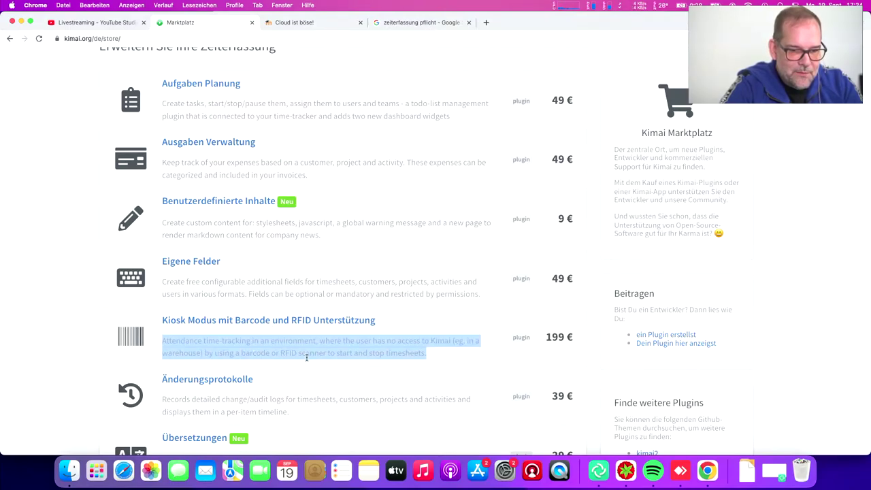
Scroll down the plugin listing to the Berichtsheft für Azubis plugin and highlight it.
{"action": "scroll", "coordinate": [357, 362], "scroll_direction": "down", "scroll_amount": 1}
{"action": "scroll", "coordinate": [357, 361], "scroll_direction": "down", "scroll_amount": 3}
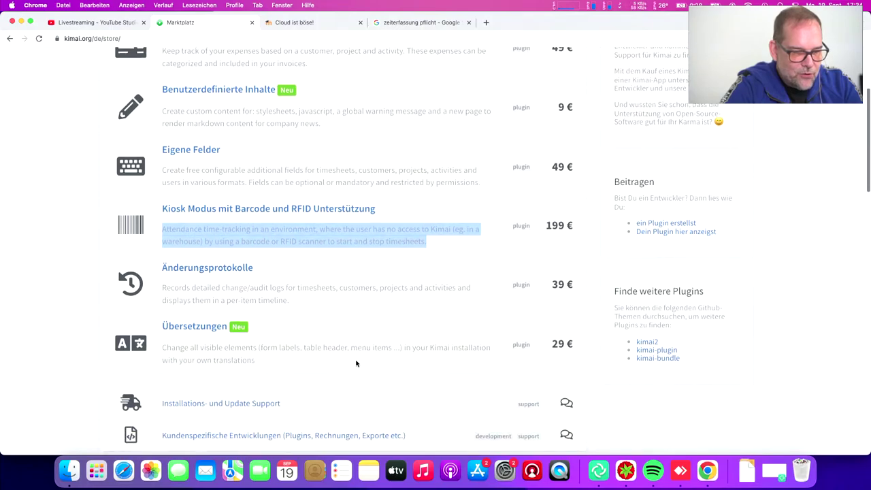
{"action": "scroll", "coordinate": [340, 352], "scroll_direction": "down", "scroll_amount": 2}
{"action": "scroll", "coordinate": [338, 350], "scroll_direction": "down", "scroll_amount": 3}
{"action": "scroll", "coordinate": [338, 350], "scroll_direction": "down", "scroll_amount": 1}
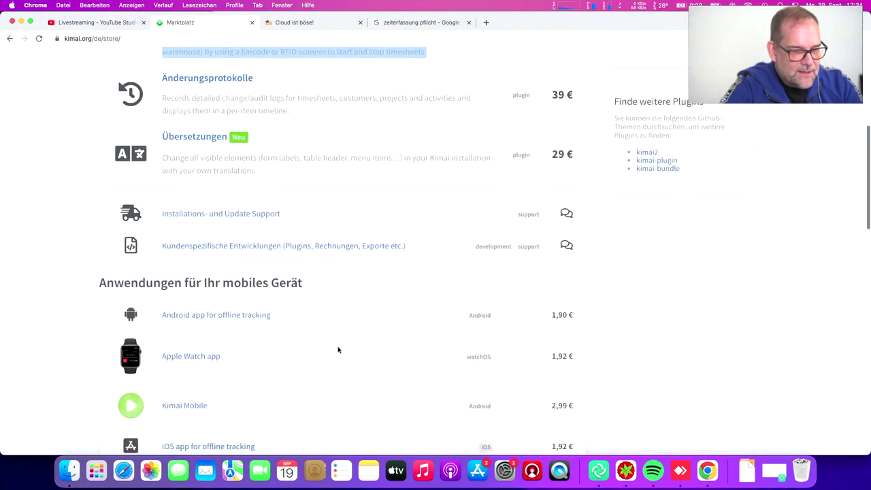
{"action": "scroll", "coordinate": [339, 350], "scroll_direction": "down", "scroll_amount": 3}
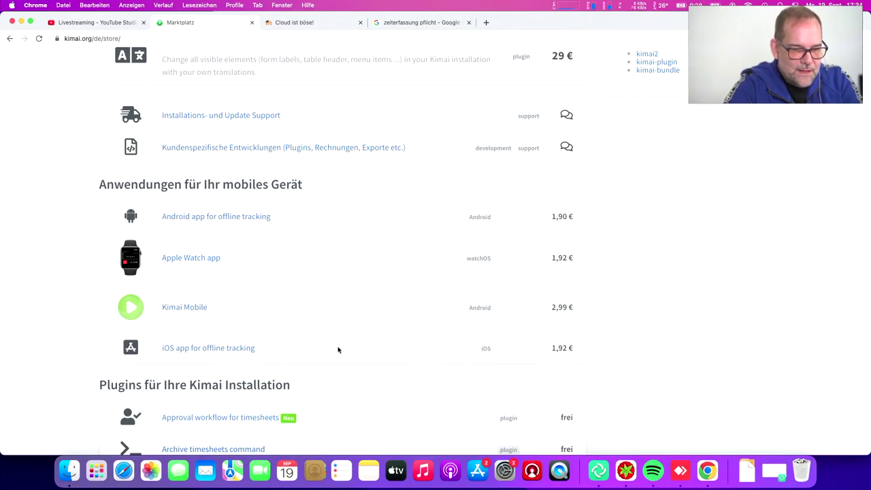
{"action": "scroll", "coordinate": [339, 350], "scroll_direction": "down", "scroll_amount": 4}
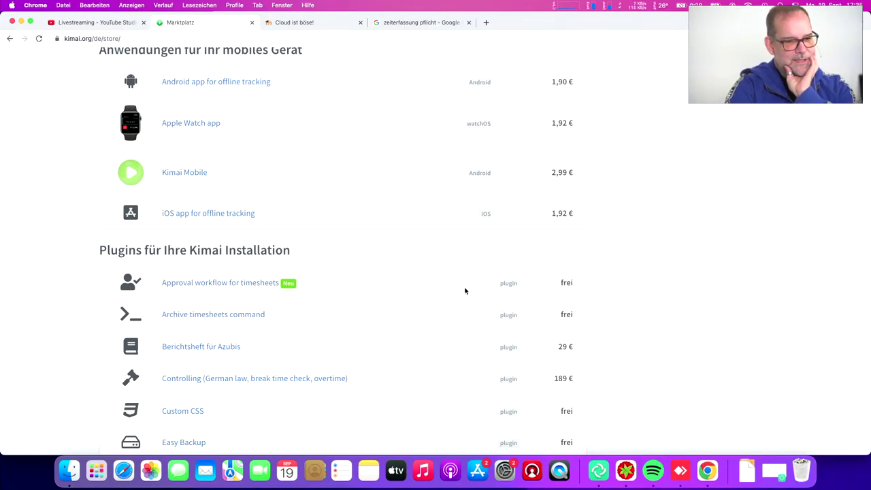
{"action": "scroll", "coordinate": [467, 292], "scroll_direction": "down", "scroll_amount": 2}
{"action": "scroll", "coordinate": [467, 291], "scroll_direction": "down", "scroll_amount": 1}
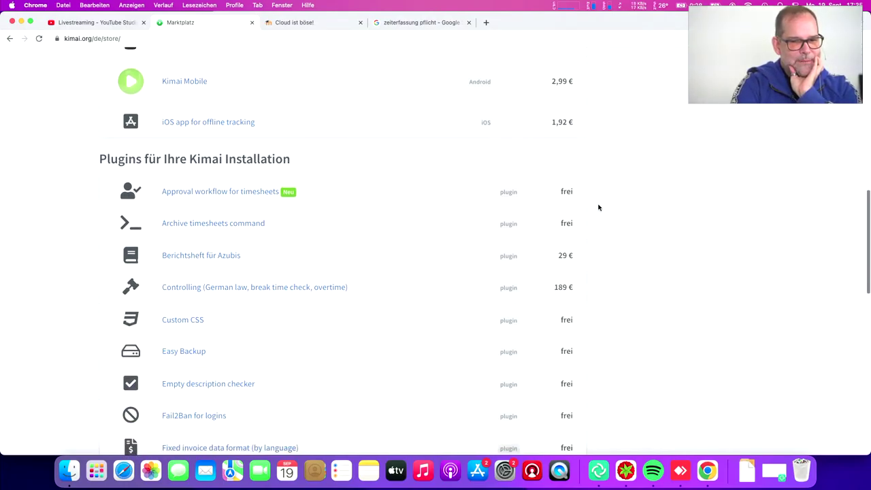
{"action": "triple_click", "coordinate": [264, 259]}
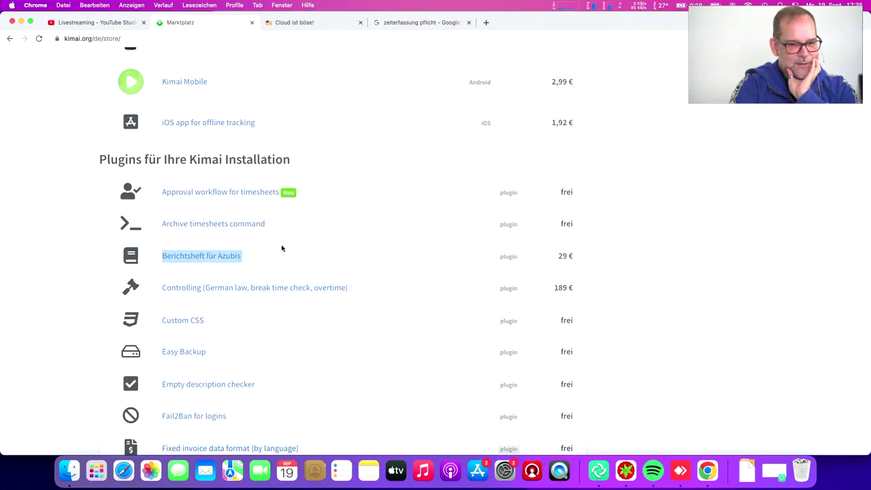
{"action": "left_click", "coordinate": [255, 322]}
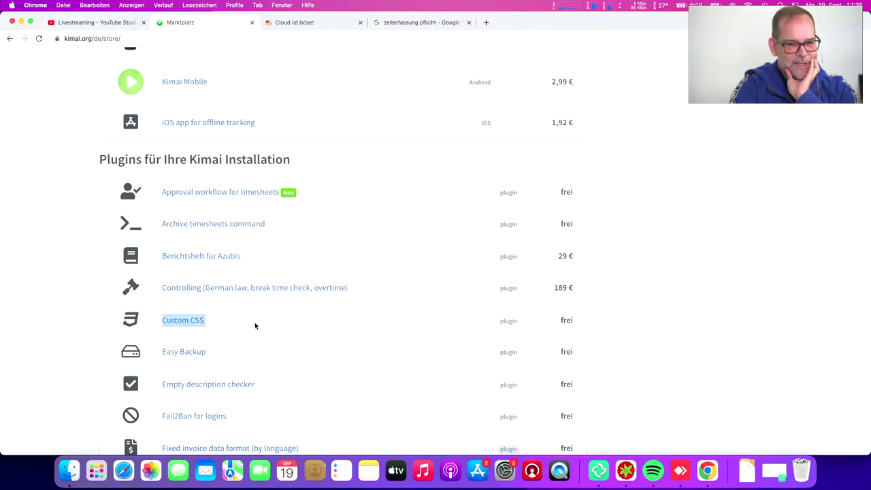
Highlight the Fail2Ban for logins plugin further down the listing.
{"action": "scroll", "coordinate": [260, 346], "scroll_direction": "down", "scroll_amount": 4}
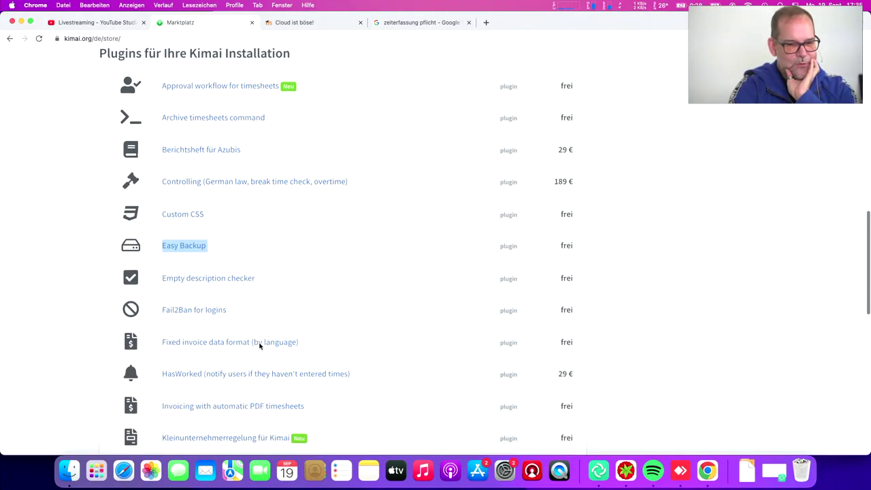
{"action": "triple_click", "coordinate": [269, 284]}
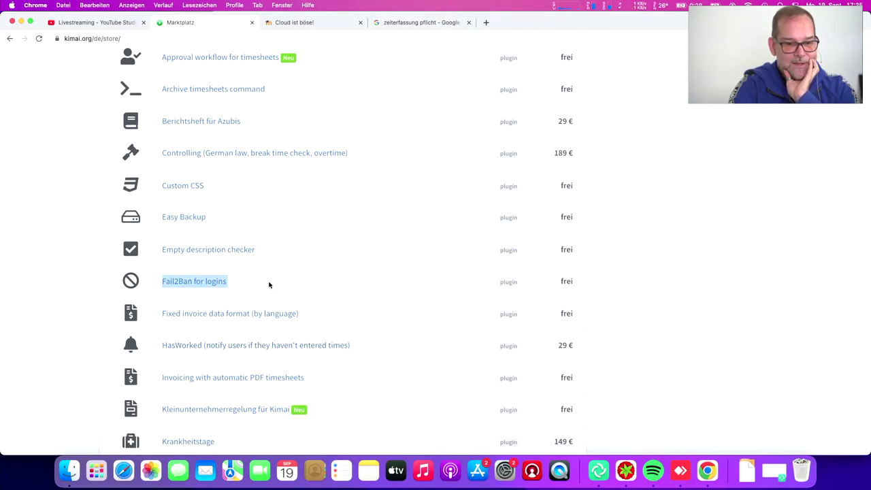
{"action": "scroll", "coordinate": [276, 350], "scroll_direction": "down", "scroll_amount": 2}
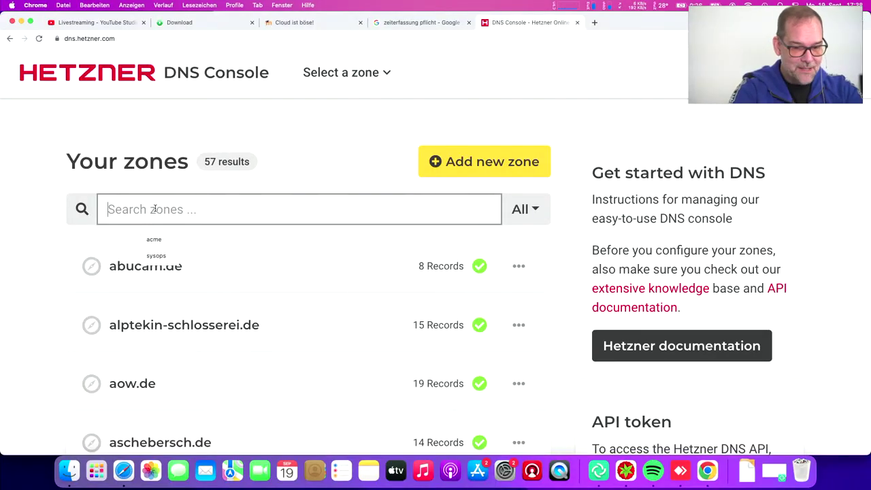
Open the sysops.de zone's records and copy the crm record's IP address.
{"action": "type", "text": "sysops"}
{"action": "left_click", "coordinate": [147, 274]}
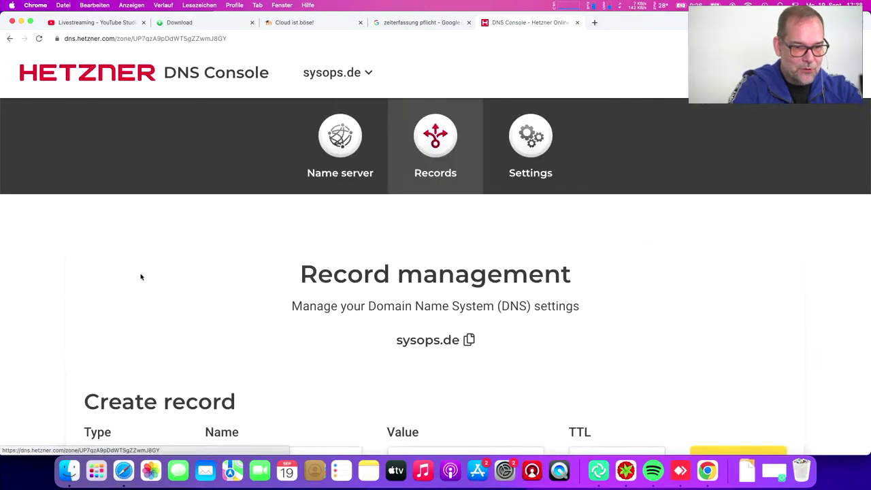
{"action": "scroll", "coordinate": [216, 344], "scroll_direction": "down", "scroll_amount": 5}
{"action": "scroll", "coordinate": [216, 345], "scroll_direction": "down", "scroll_amount": 3}
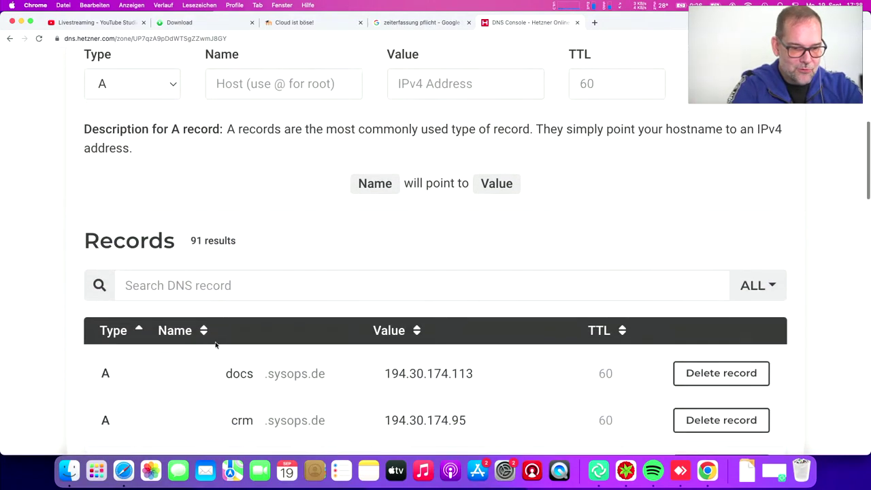
{"action": "scroll", "coordinate": [225, 286], "scroll_direction": "down", "scroll_amount": 2}
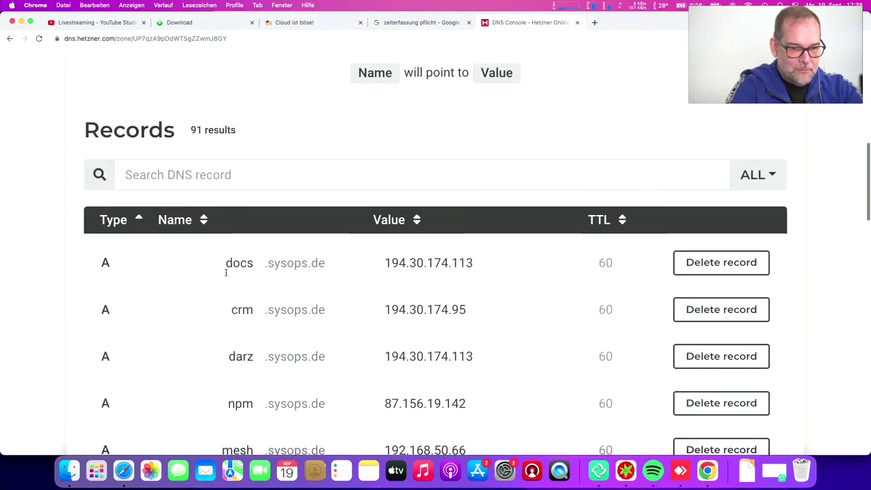
{"action": "double_click", "coordinate": [416, 311]}
{"action": "key", "text": "super+c"}
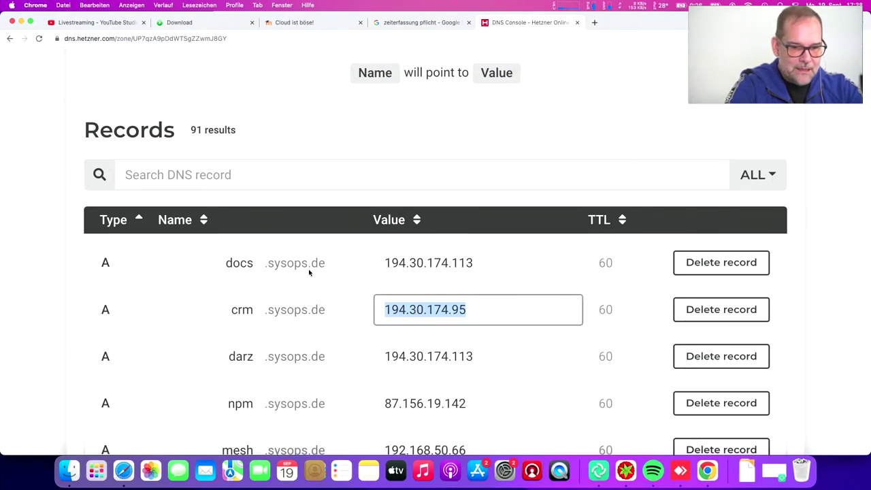
Add an A record named kimain with the pasted value 194.30.174.95.
{"action": "scroll", "coordinate": [303, 268], "scroll_direction": "up", "scroll_amount": 2}
{"action": "scroll", "coordinate": [272, 266], "scroll_direction": "up", "scroll_amount": 1}
{"action": "left_click", "coordinate": [266, 147]}
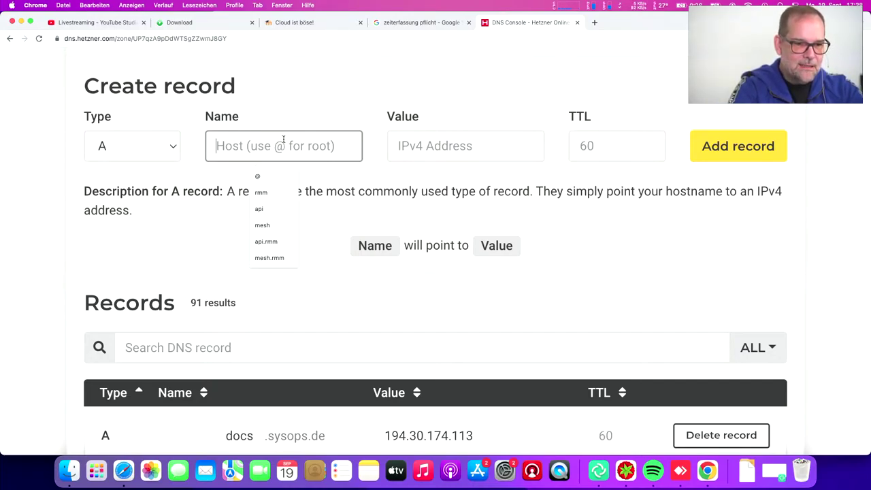
{"action": "type", "text": "kimain"}
{"action": "key", "text": "Tab"}
{"action": "key", "text": "super+v"}
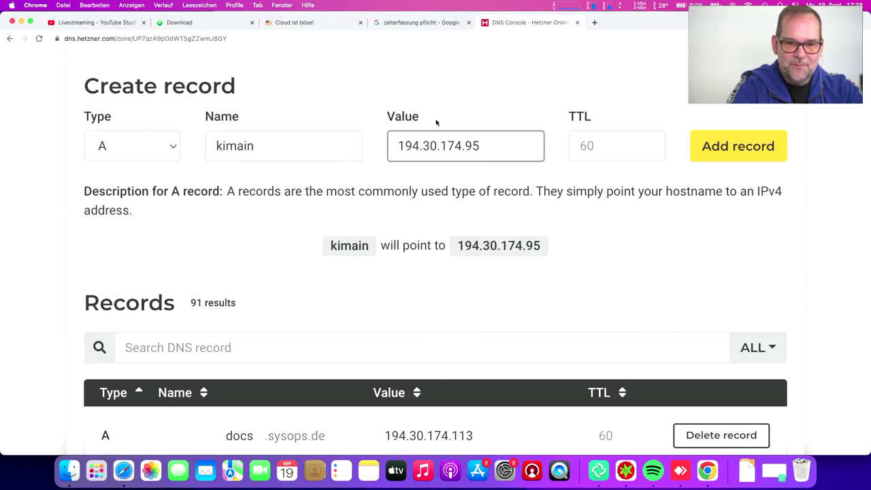
{"action": "left_click", "coordinate": [732, 150]}
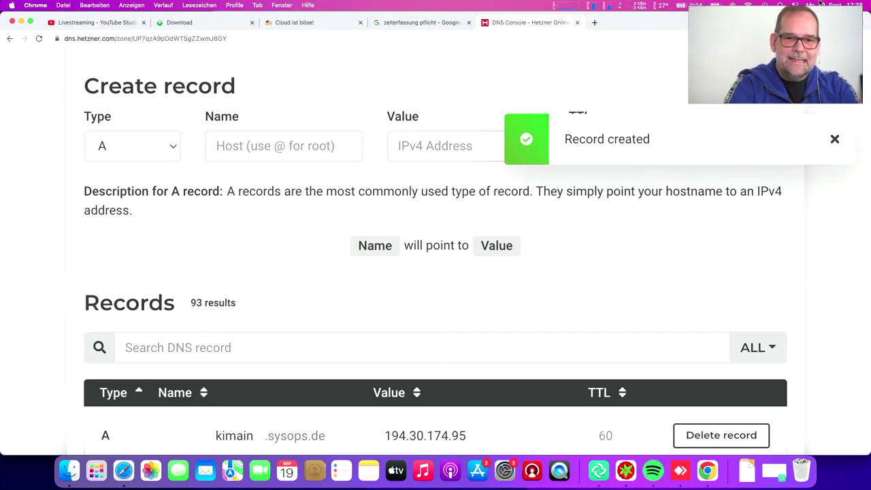
Load the ISPConfig panel at https:media.sysops.tv:8080 in a new tab.
{"action": "left_click", "coordinate": [595, 21]}
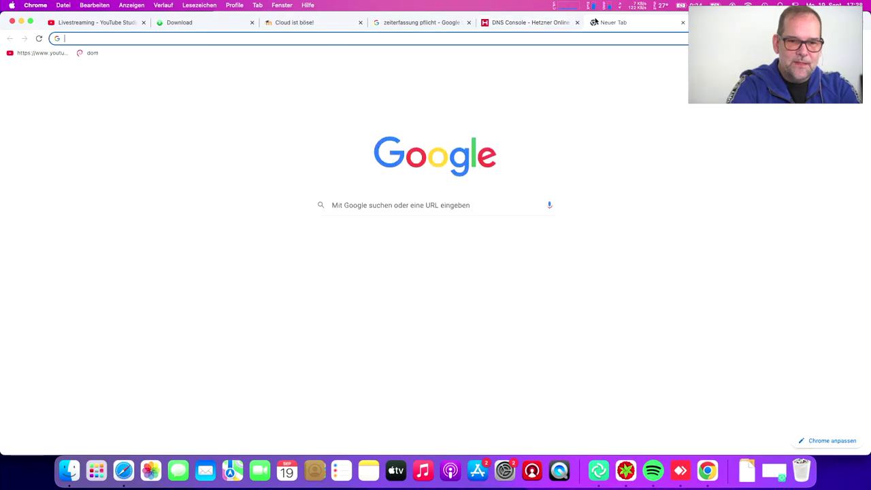
{"action": "type", "text": "media"}
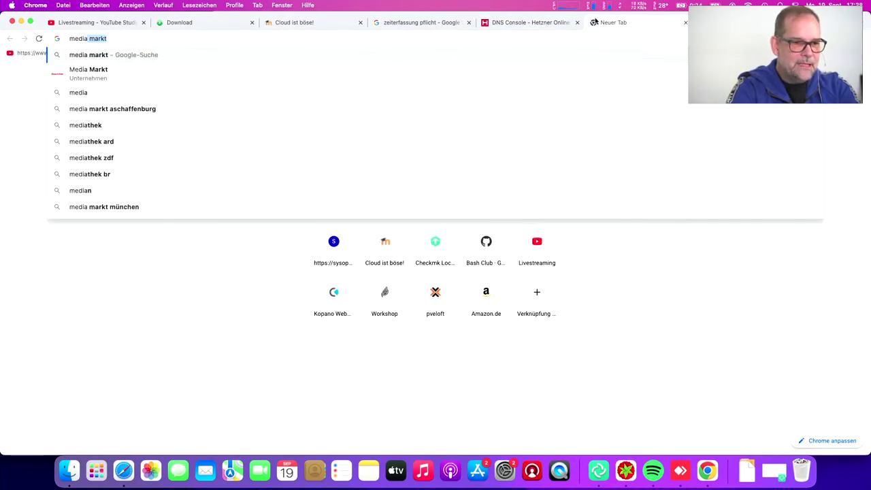
{"action": "type", "text": ".sysops.dtv"}
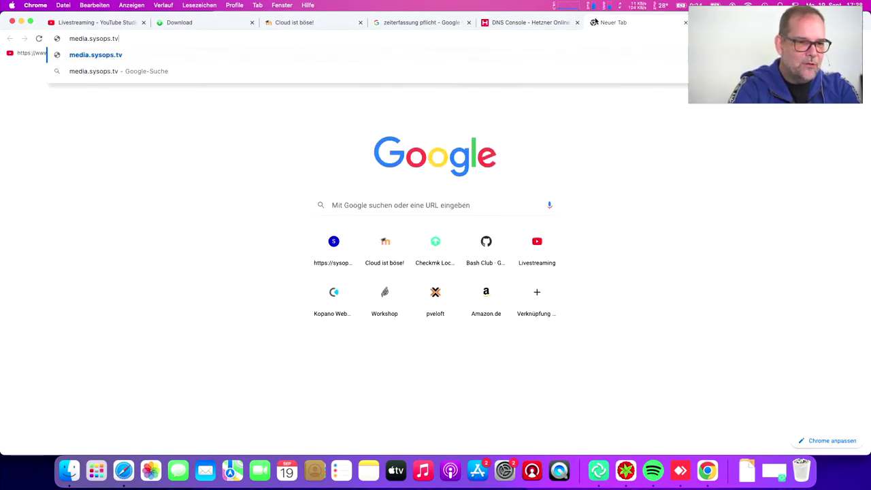
{"action": "type", "text": "/"}
{"action": "key", "text": "BackSpace"}
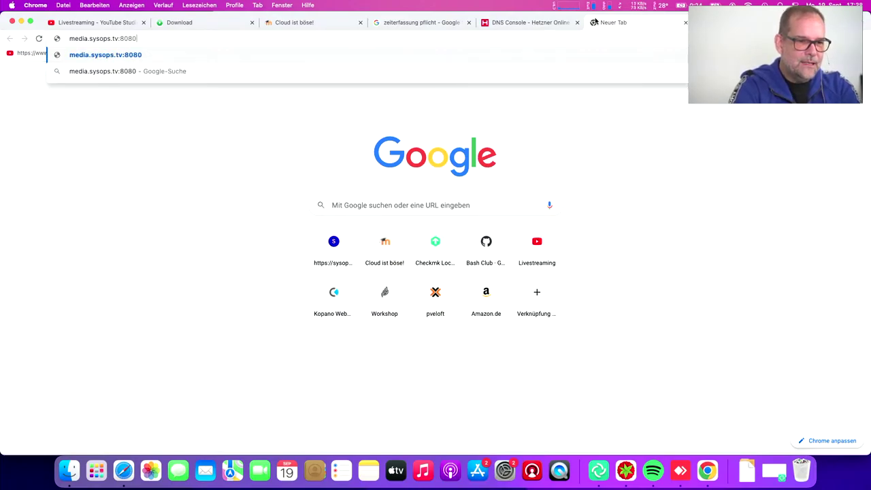
{"action": "key", "text": "Home"}
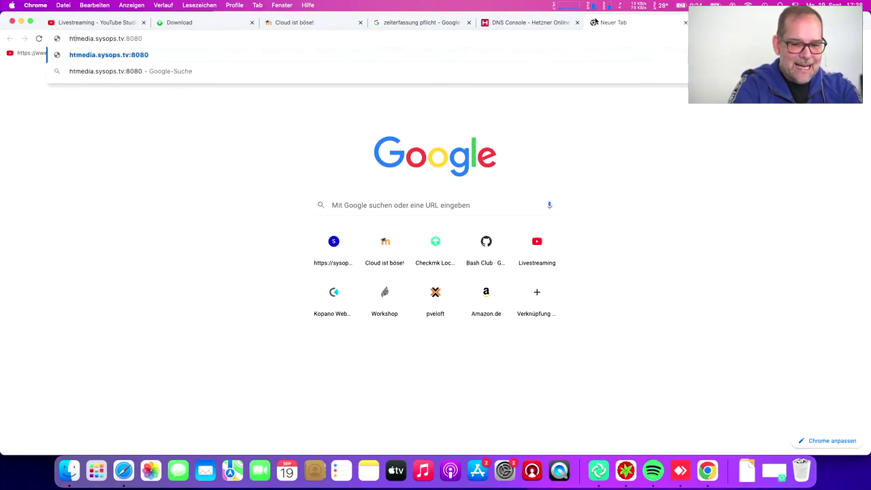
{"action": "type", "text": "https://"}
{"action": "key", "text": "Return"}
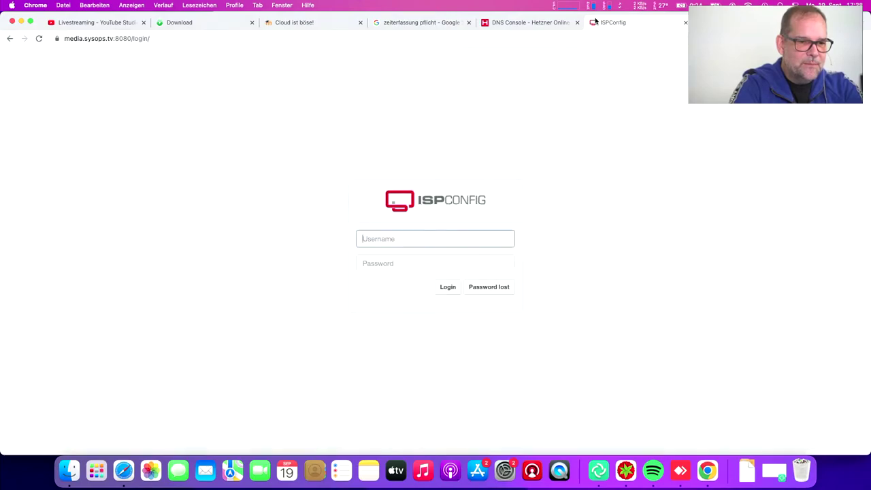
Sign in with the administrator username and password, retrying after the first attempt.
{"action": "key", "text": "Tab"}
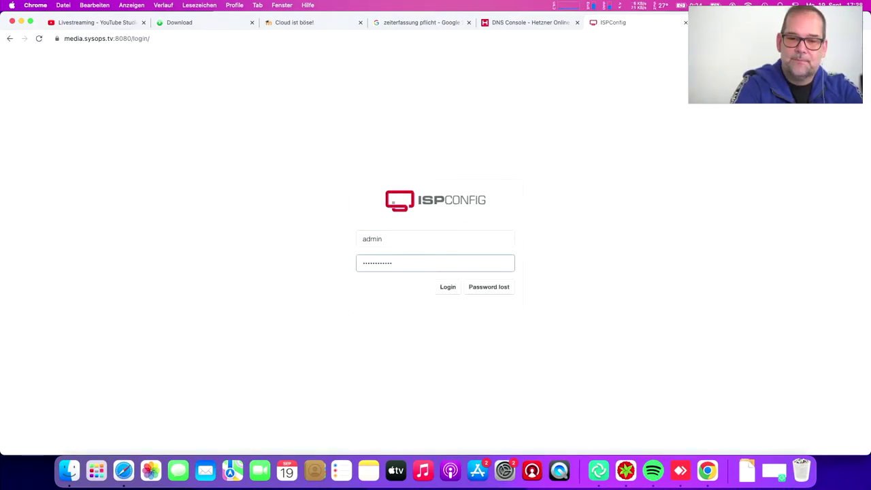
{"action": "key", "text": "Tab"}
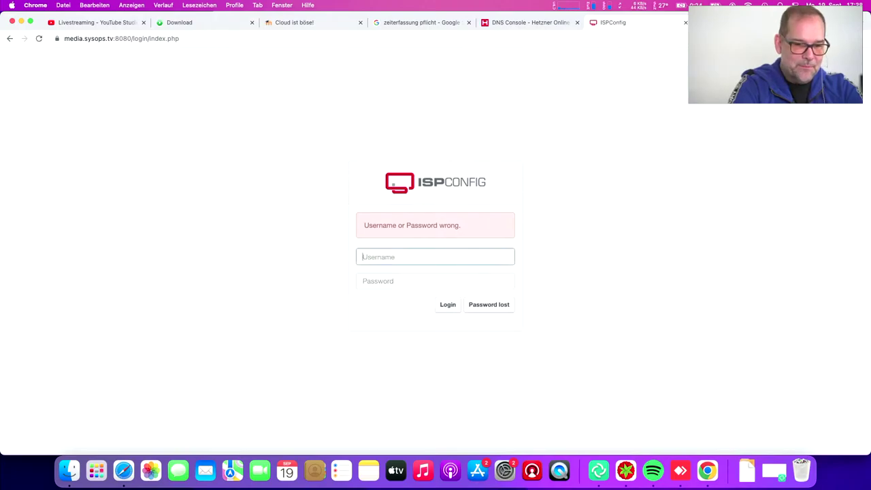
{"action": "key", "text": "Tab"}
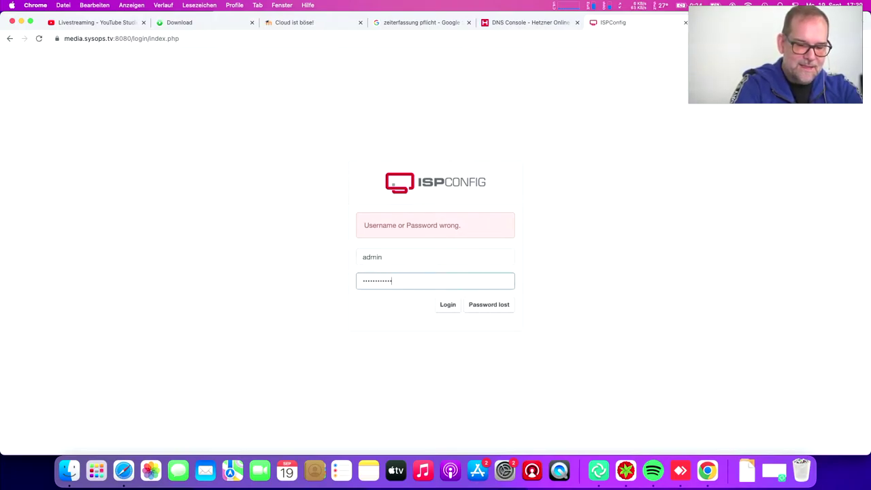
{"action": "key", "text": "Return"}
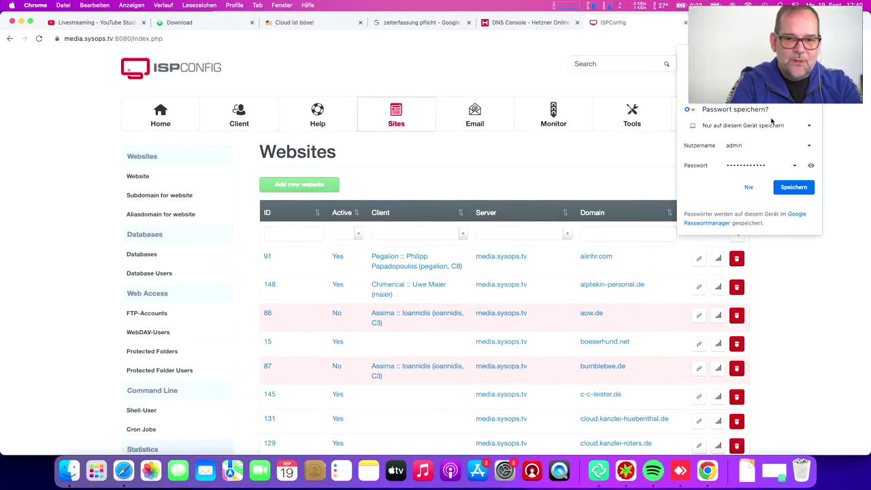
Dismiss Chrome's save-password prompt and start adding a new website under Sites > Websites.
{"action": "left_click", "coordinate": [749, 187]}
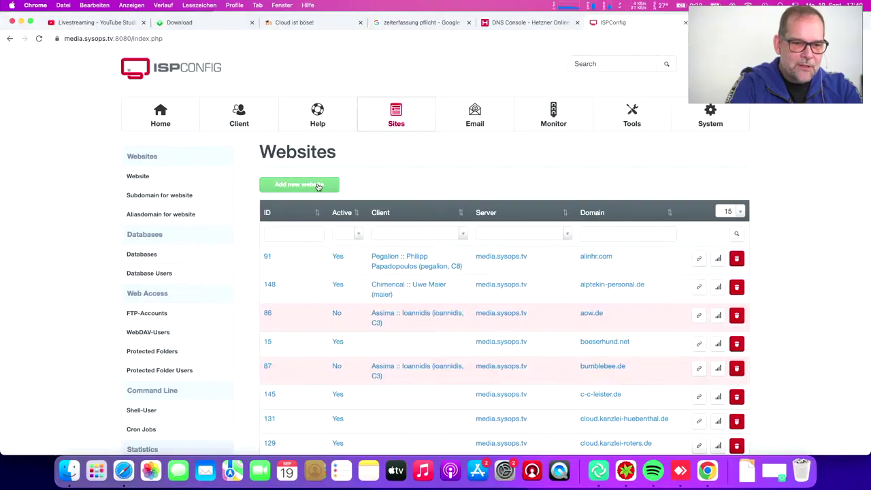
{"action": "left_click", "coordinate": [315, 188]}
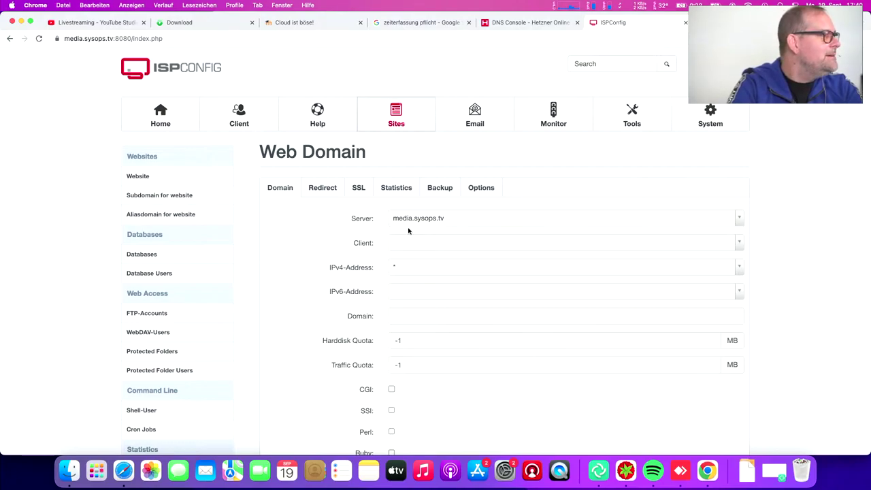
Add an A record named kimai with value 194.30.174.95 to the sysops.de zone.
{"action": "left_click", "coordinate": [508, 23]}
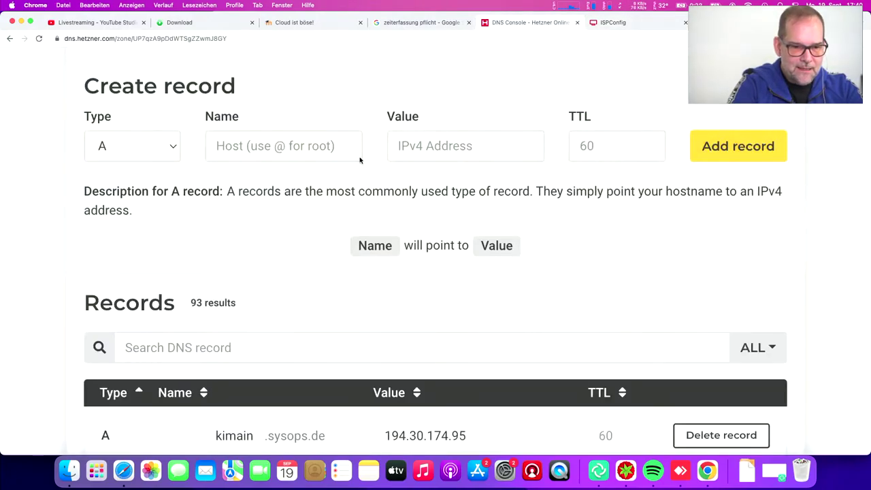
{"action": "left_click", "coordinate": [397, 145]}
{"action": "type", "text": "194.30.174.95"}
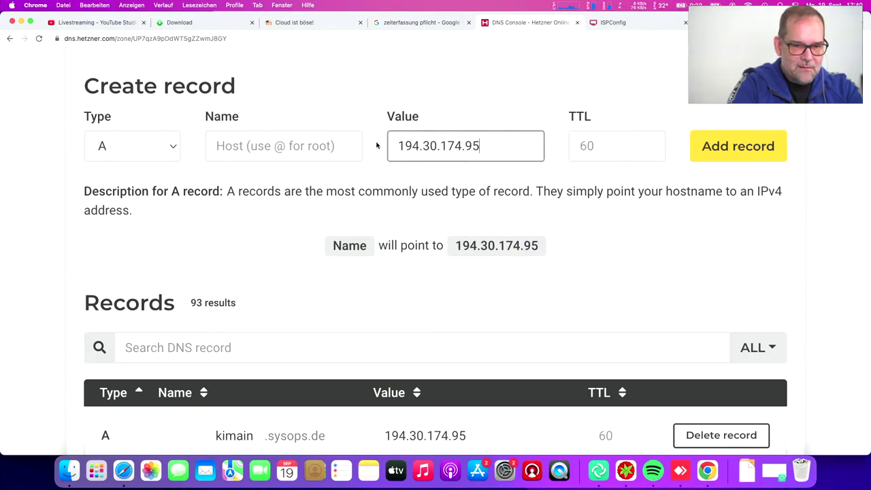
{"action": "left_click", "coordinate": [299, 148]}
{"action": "type", "text": "kimai"}
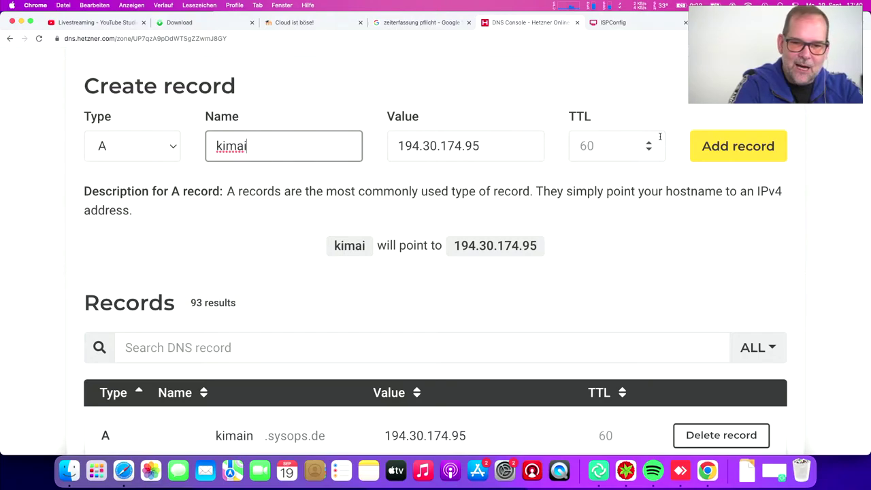
{"action": "left_click", "coordinate": [727, 149]}
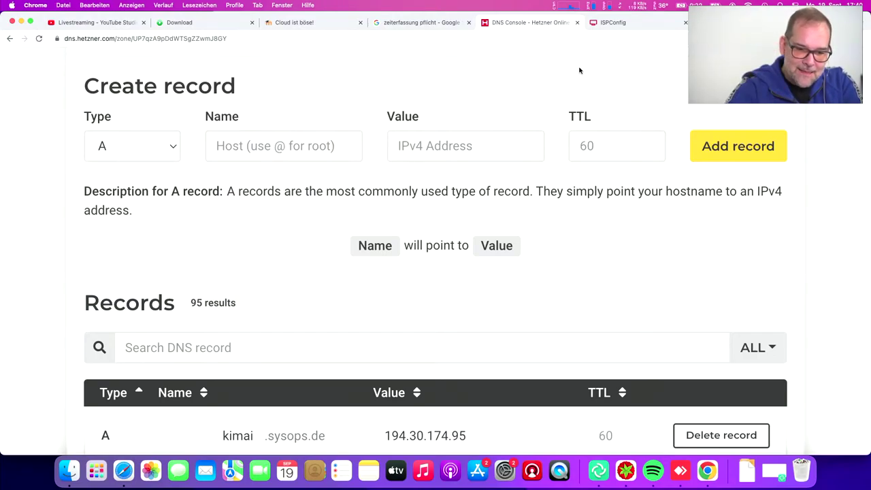
Check the new kimai record's IP 194.30.174.95 in the zone's record list.
{"action": "double_click", "coordinate": [449, 436]}
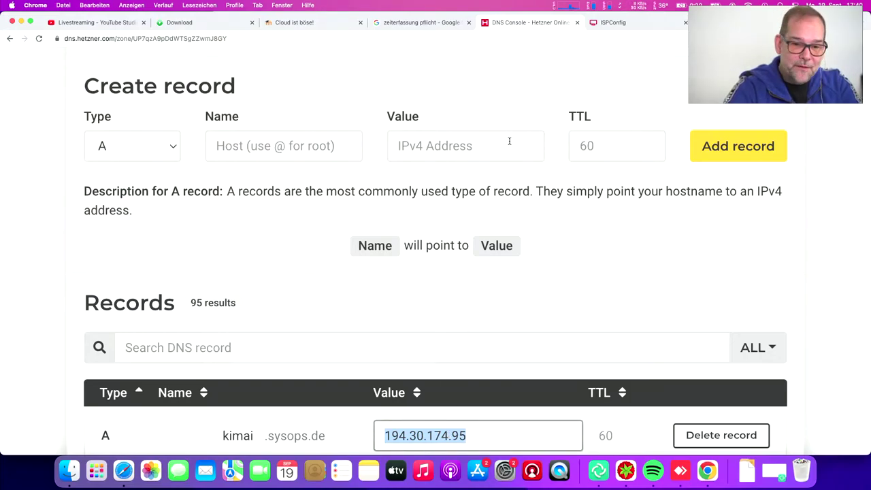
{"action": "scroll", "coordinate": [510, 132], "scroll_direction": "up", "scroll_amount": 3}
{"action": "scroll", "coordinate": [511, 131], "scroll_direction": "up", "scroll_amount": 3}
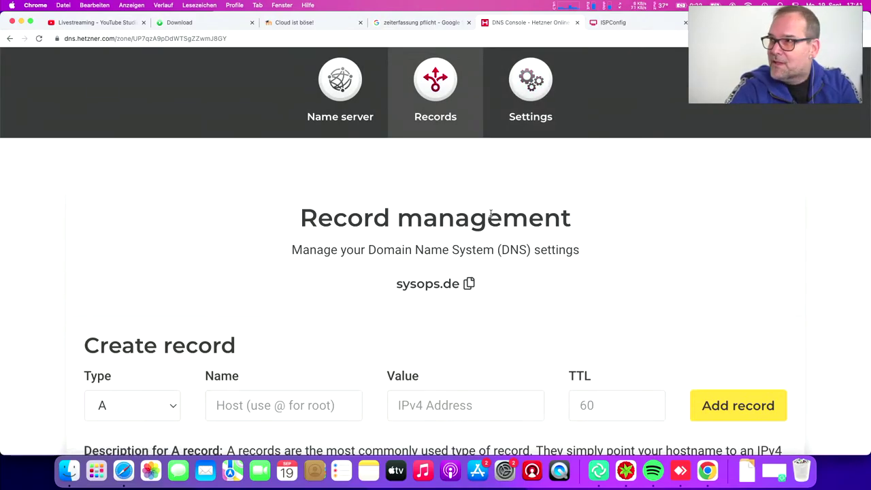
{"action": "scroll", "coordinate": [487, 211], "scroll_direction": "down", "scroll_amount": 1}
{"action": "scroll", "coordinate": [486, 208], "scroll_direction": "down", "scroll_amount": 1}
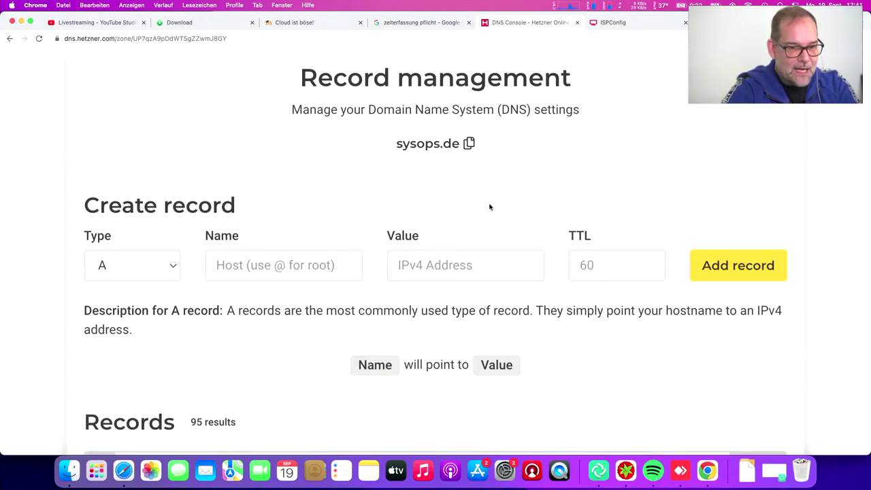
{"action": "scroll", "coordinate": [497, 191], "scroll_direction": "up", "scroll_amount": 1}
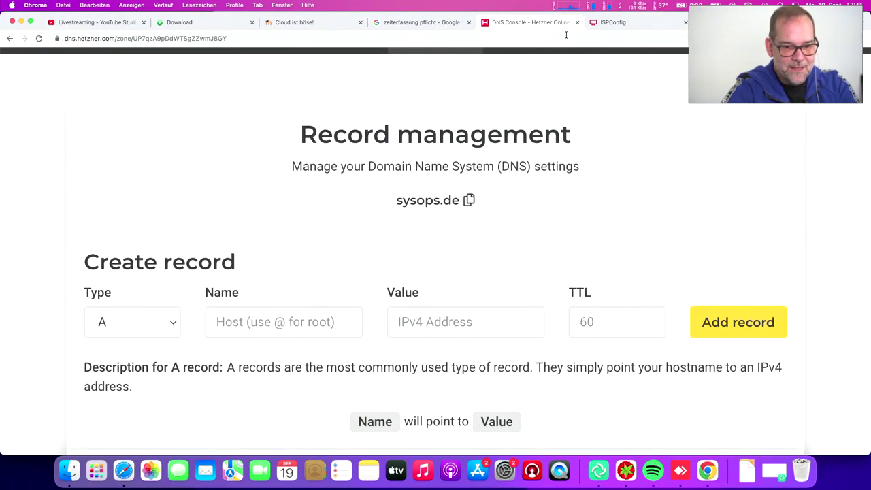
Enter kimai.sysops.de in the Domain field of ISPConfig's new Web Domain form.
{"action": "left_click", "coordinate": [609, 23]}
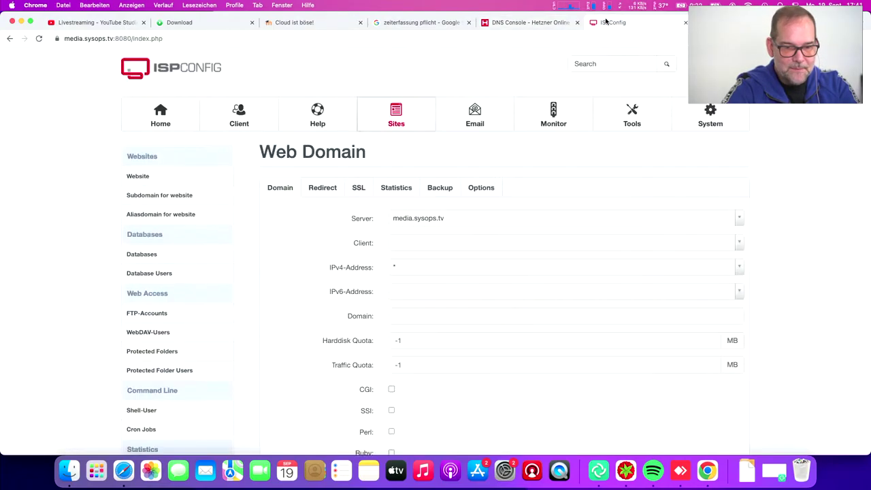
{"action": "left_click", "coordinate": [411, 249]}
{"action": "left_click", "coordinate": [409, 247]}
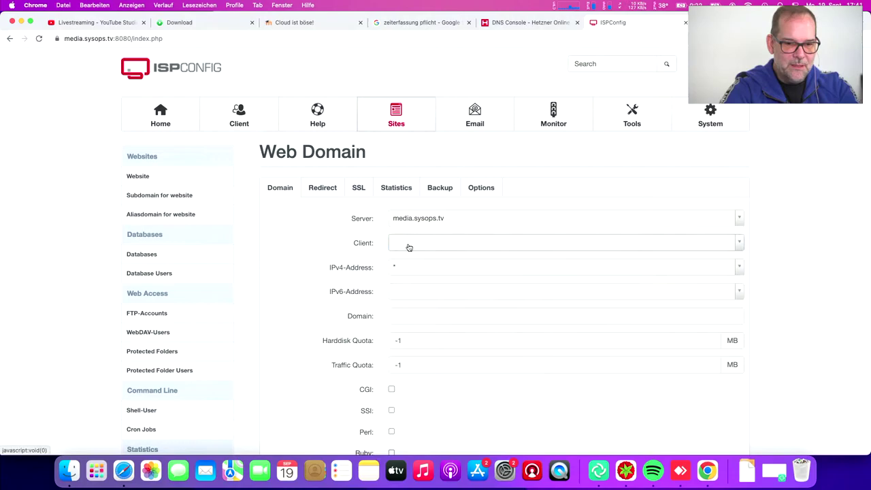
{"action": "left_click", "coordinate": [405, 316]}
{"action": "type", "text": "kimai"}
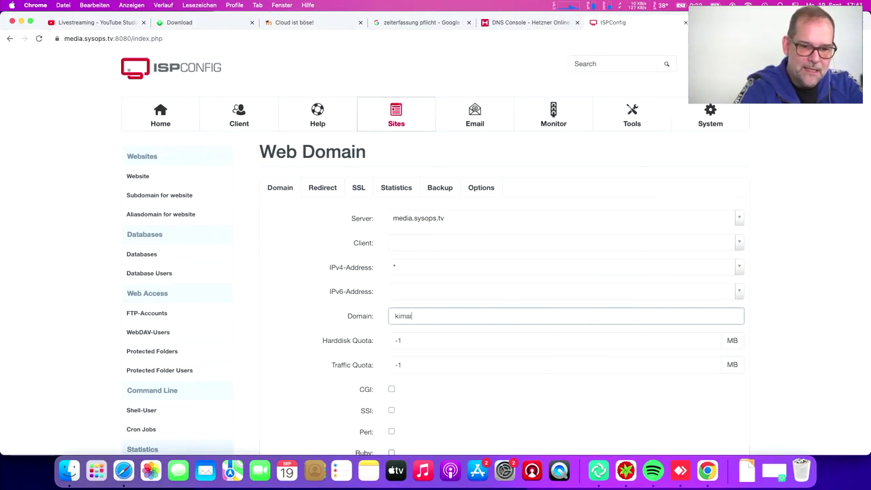
{"action": "type", "text": ".sysops.de"}
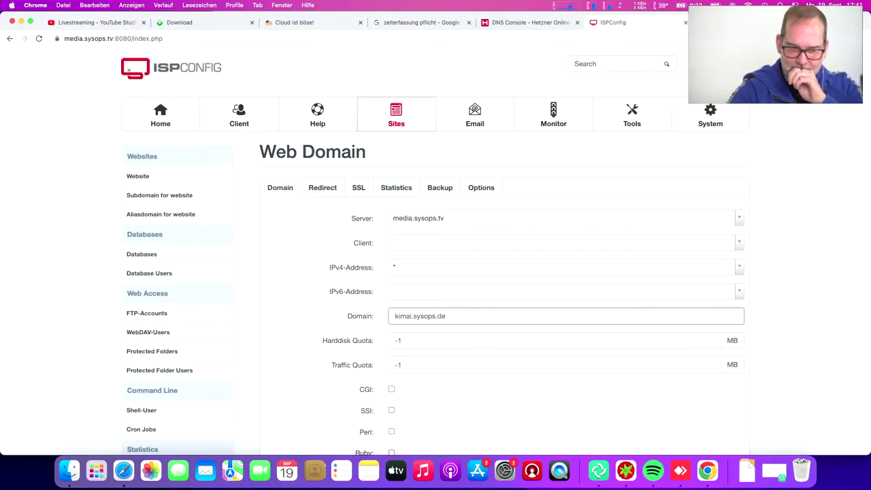
{"action": "double_click", "coordinate": [424, 316]}
{"action": "key", "text": "super+c"}
{"action": "key", "text": "super+space"}
Run nslookup for kimai.sysops.de in Terminal, confirm 194.30.174.95, then close Terminal.
{"action": "type", "text": "te"}
{"action": "key", "text": "Return"}
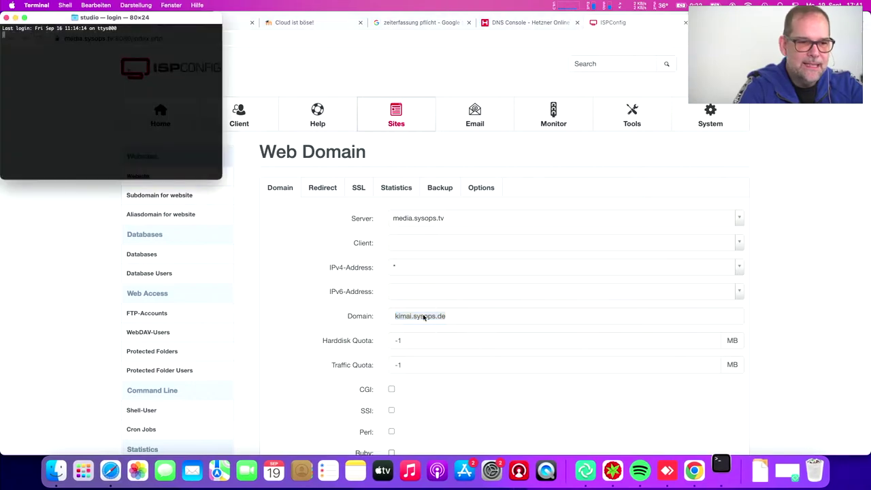
{"action": "key", "text": "super+plus"}
{"action": "key", "text": "super+plus"}
{"action": "key", "text": "super+plus"}
{"action": "key", "text": "super+plus"}
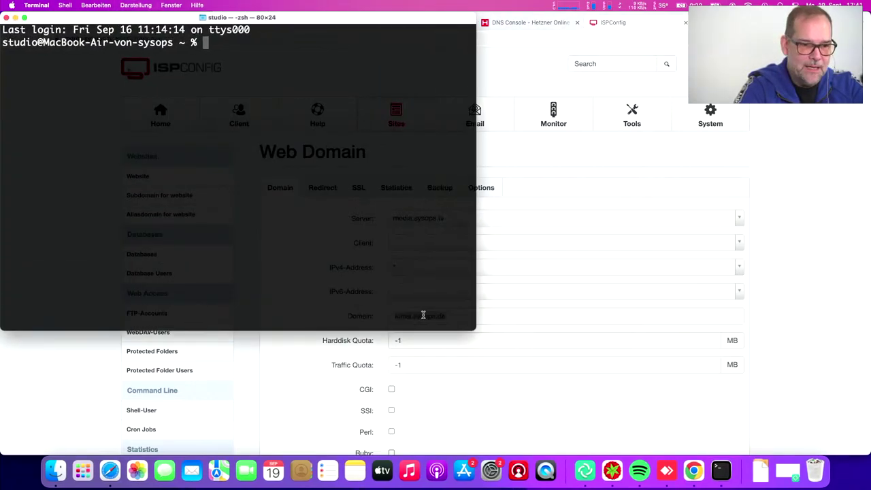
{"action": "key", "text": "super+plus"}
{"action": "type", "text": "nslookup"}
{"action": "key", "text": "Return"}
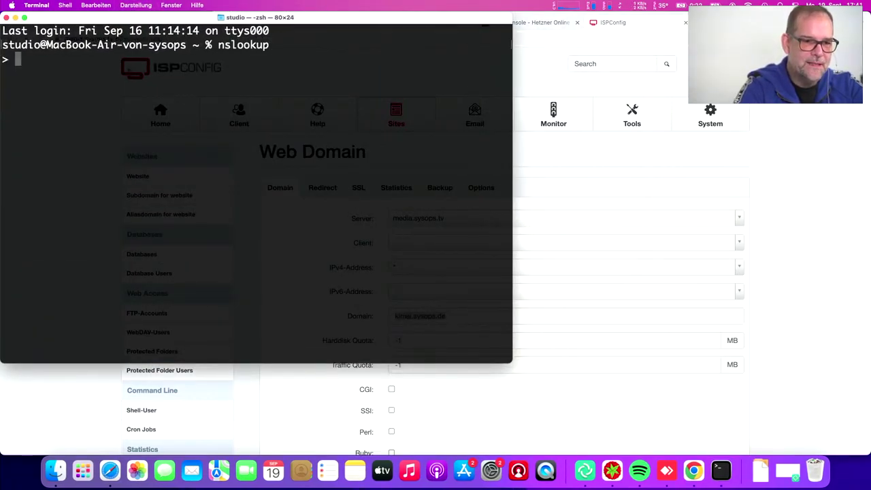
{"action": "key", "text": "super+v"}
{"action": "key", "text": "Return"}
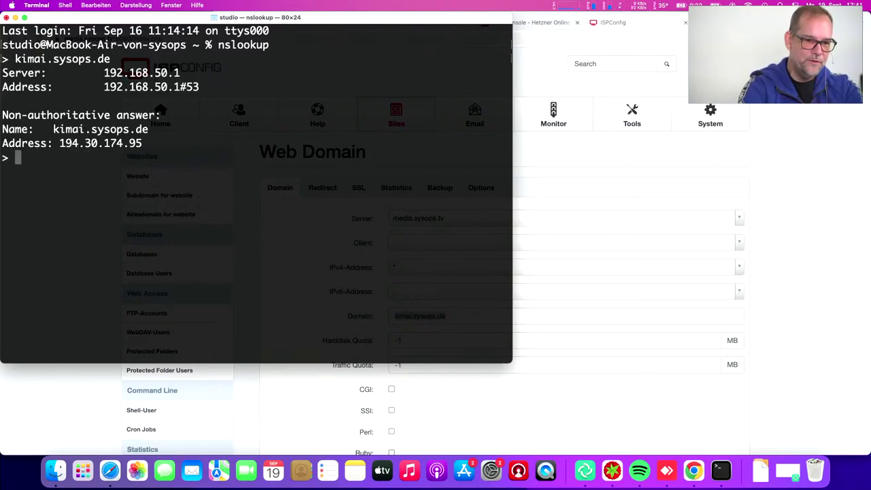
{"action": "key", "text": "super+w"}
{"action": "key", "text": "Return"}
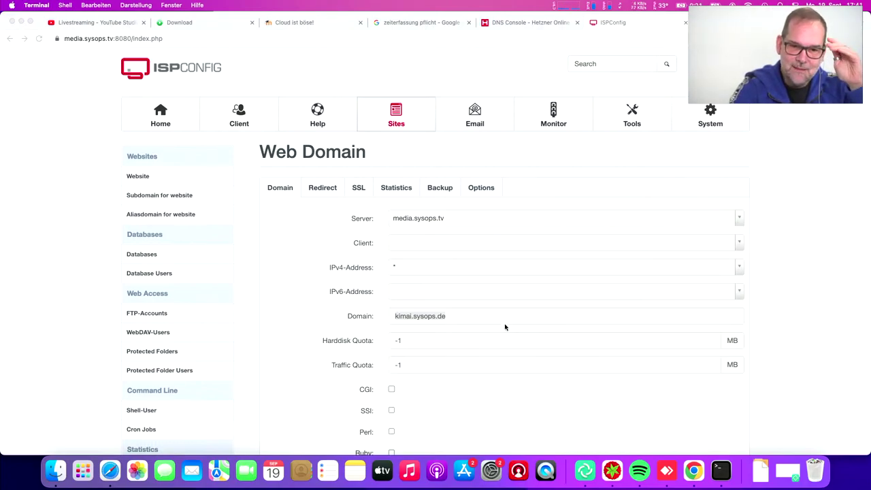
Set Auto-Subdomain to None and enable SSL and Let's Encrypt SSL for the site.
{"action": "scroll", "coordinate": [502, 327], "scroll_direction": "down", "scroll_amount": 1}
{"action": "scroll", "coordinate": [504, 328], "scroll_direction": "down", "scroll_amount": 2}
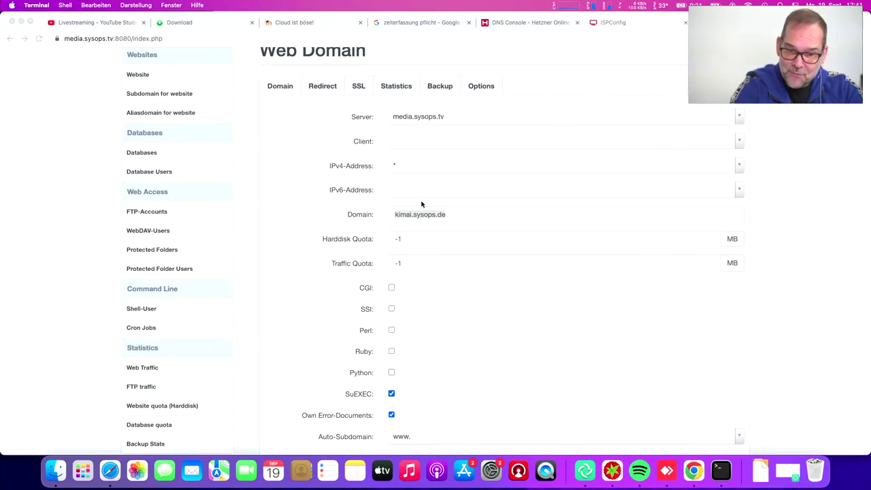
{"action": "scroll", "coordinate": [404, 327], "scroll_direction": "down", "scroll_amount": 2}
{"action": "scroll", "coordinate": [405, 320], "scroll_direction": "down", "scroll_amount": 2}
{"action": "left_click", "coordinate": [411, 304]}
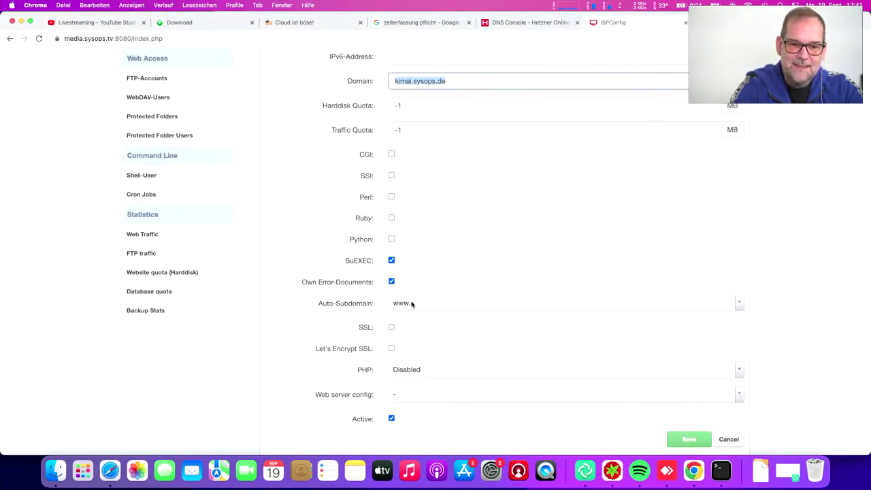
{"action": "left_click", "coordinate": [411, 304]}
{"action": "left_click", "coordinate": [414, 335]}
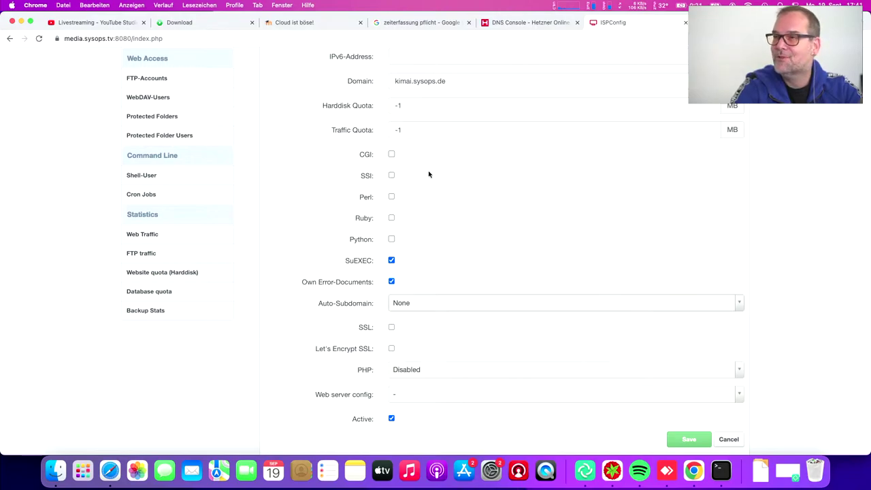
{"action": "left_click", "coordinate": [392, 327]}
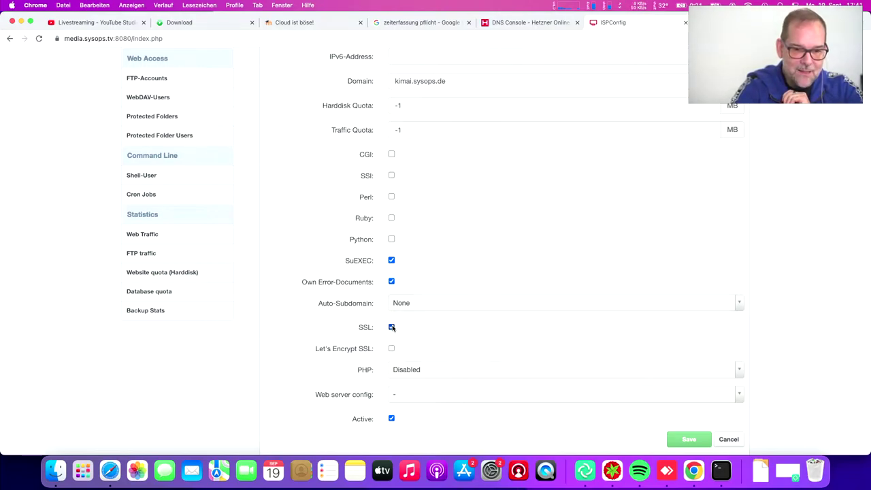
{"action": "left_click", "coordinate": [392, 348]}
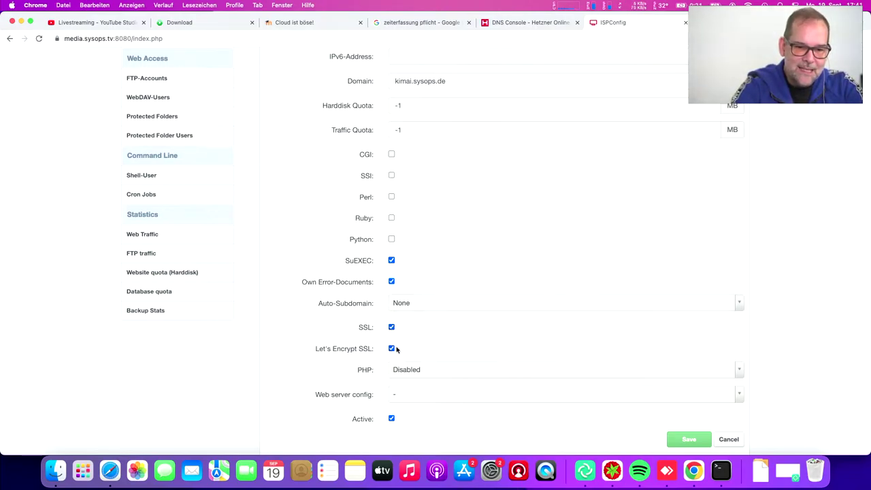
Choose PHP-FPM as the PHP mode, save the website, and focus the Domain filter.
{"action": "left_click", "coordinate": [409, 371]}
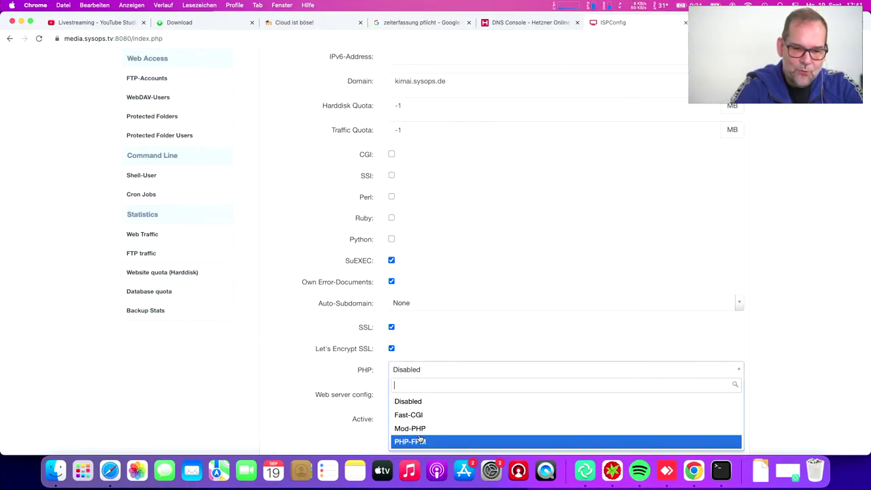
{"action": "left_click", "coordinate": [422, 441]}
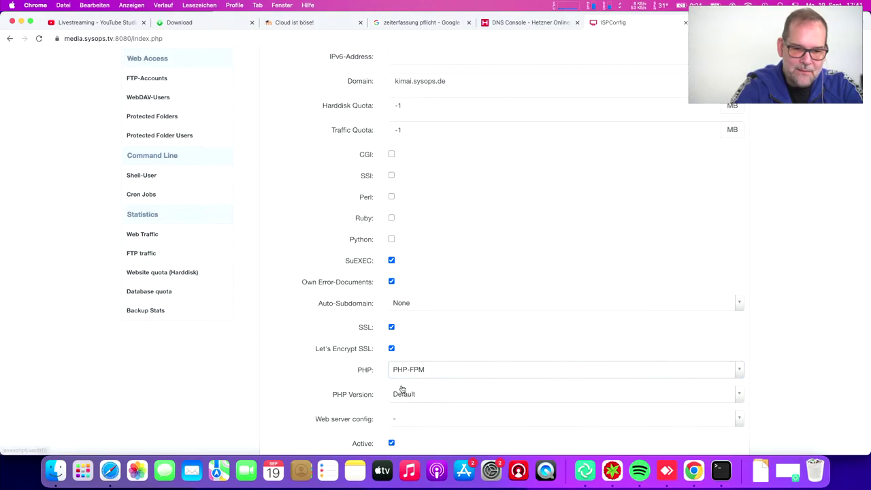
{"action": "scroll", "coordinate": [368, 385], "scroll_direction": "down", "scroll_amount": 1}
{"action": "scroll", "coordinate": [368, 385], "scroll_direction": "down", "scroll_amount": 1}
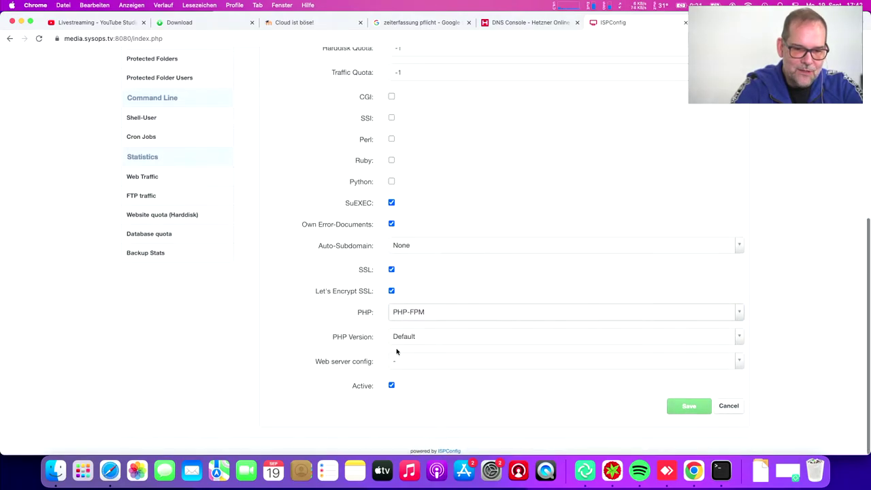
{"action": "left_click", "coordinate": [680, 407]}
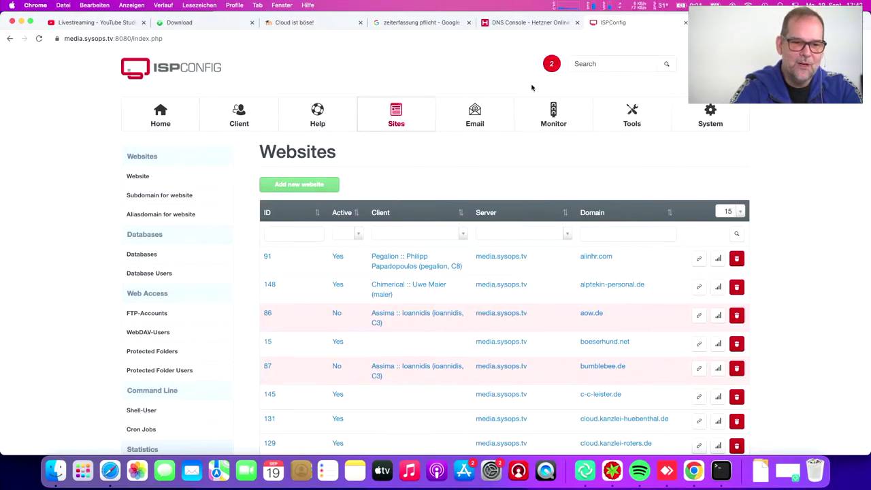
{"action": "left_click", "coordinate": [640, 234]}
{"action": "type", "text": "kimai"}
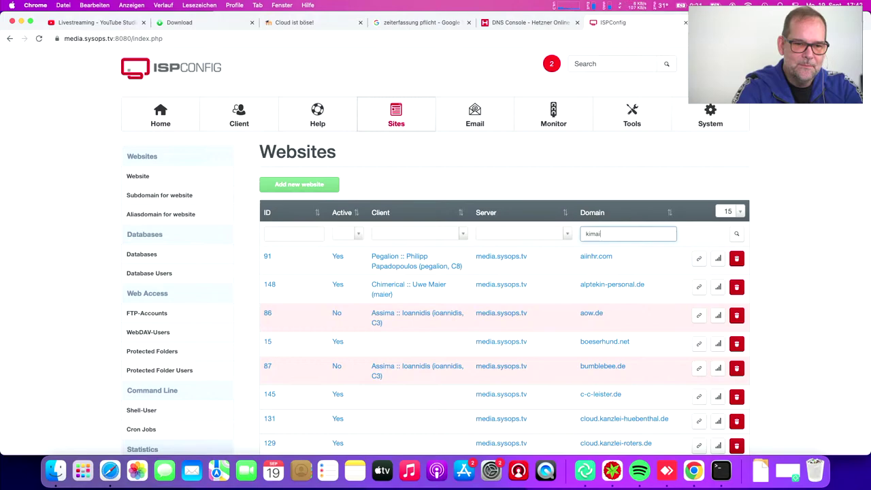
Open a full-screen Terminal with larger text and SSH into the server from history.
{"action": "key", "text": "super+space"}
{"action": "type", "text": "te"}
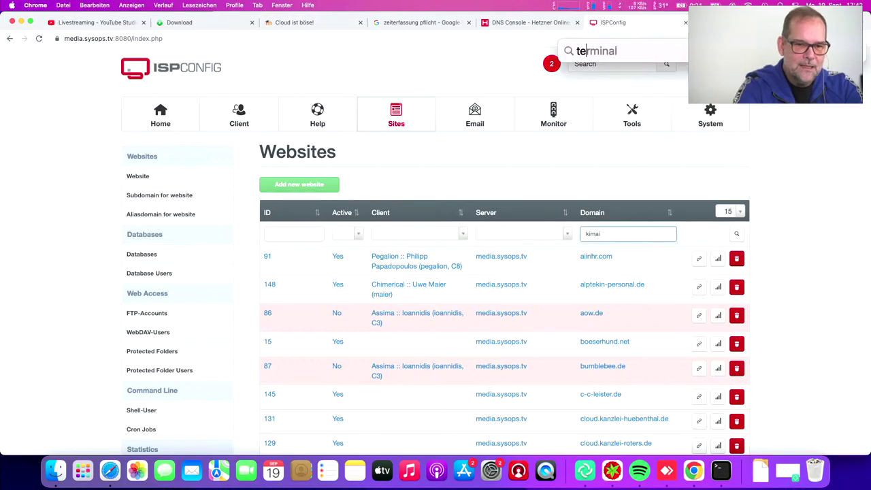
{"action": "key", "text": "Return"}
{"action": "key", "text": "super+plus"}
{"action": "key", "text": "super+plus"}
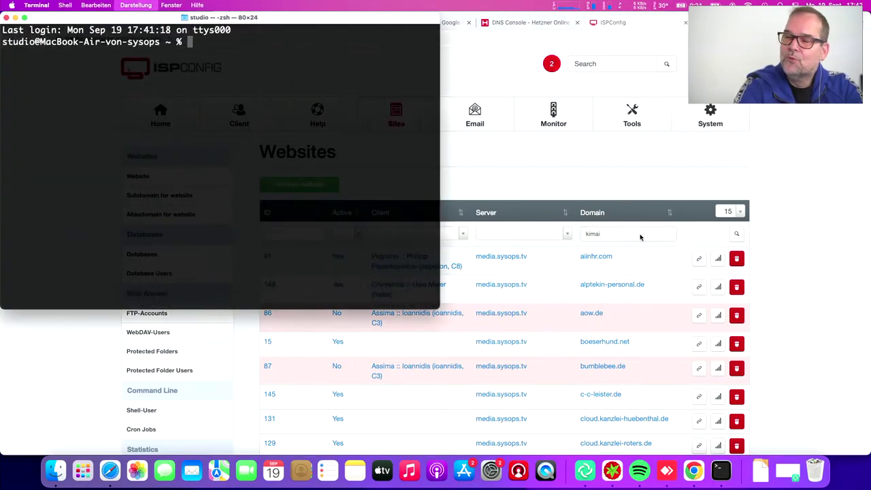
{"action": "key", "text": "super+plus"}
{"action": "key", "text": "super+plus"}
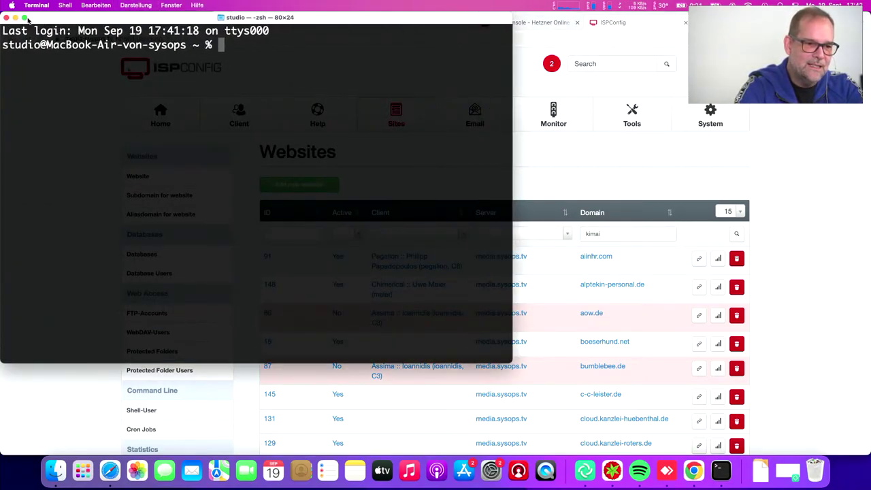
{"action": "left_click", "coordinate": [26, 18]}
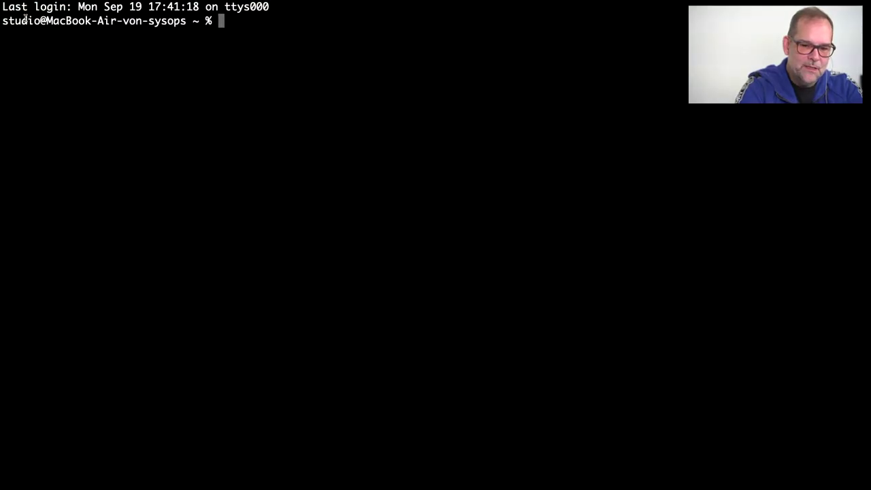
{"action": "key", "text": "ctrl+r"}
{"action": "type", "text": "73"}
{"action": "key", "text": "Return"}
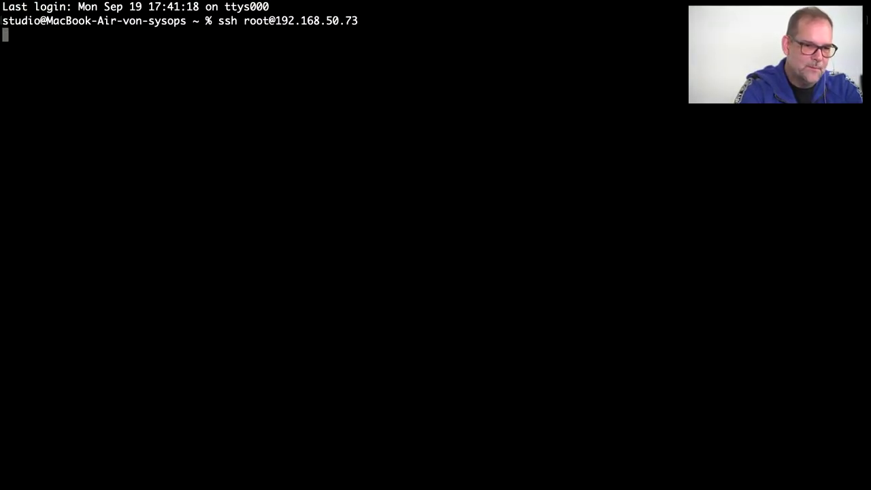
Change into /var/www/kimai.sysops.de/web and list its files.
{"action": "type", "text": "cd "}
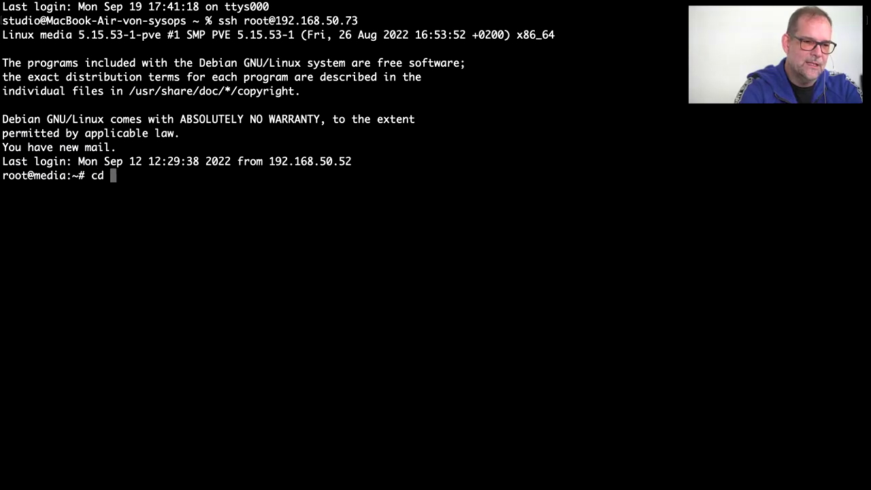
{"action": "type", "text": "/var/w"}
{"action": "key", "text": "Tab"}
{"action": "key", "text": "Tab"}
{"action": "key", "text": "Tab"}
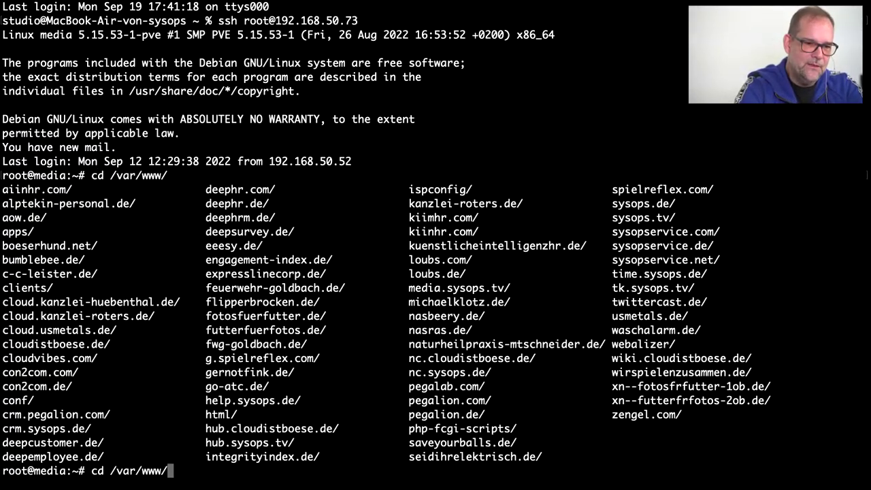
{"action": "type", "text": "ki"}
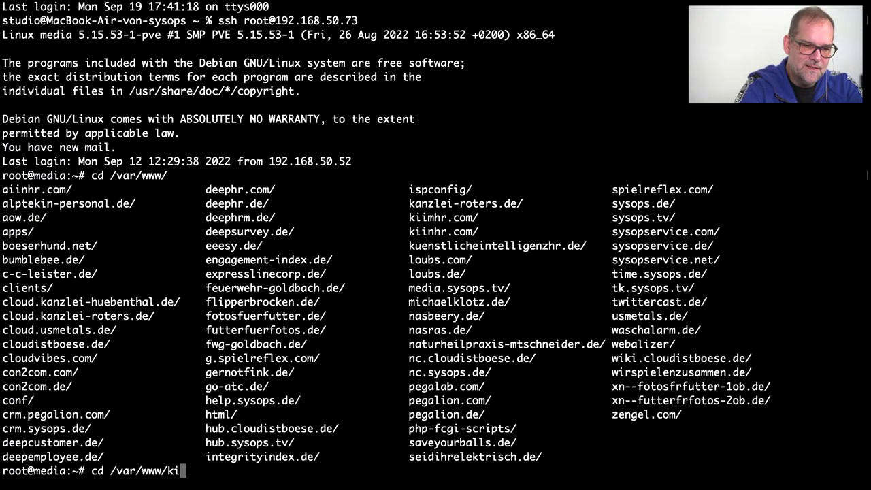
{"action": "type", "text": "mai"}
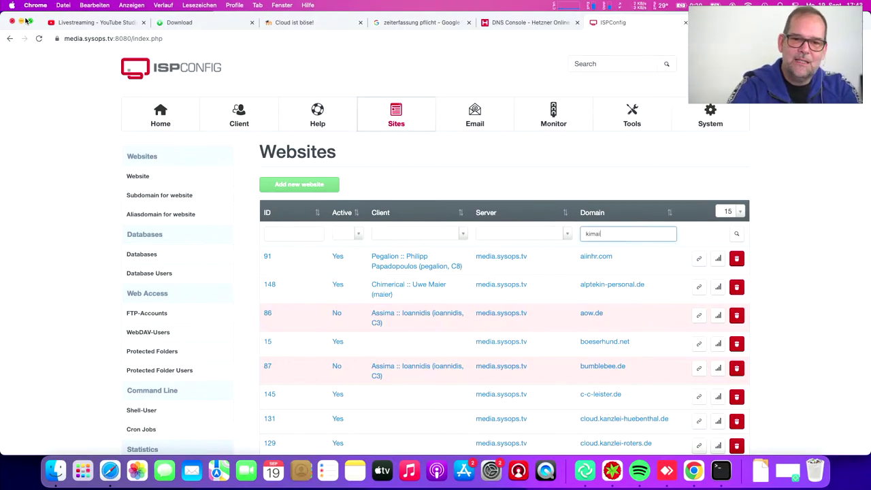
{"action": "key", "text": "super+Tab"}
{"action": "key", "text": "Tab"}
{"action": "key", "text": "Tab"}
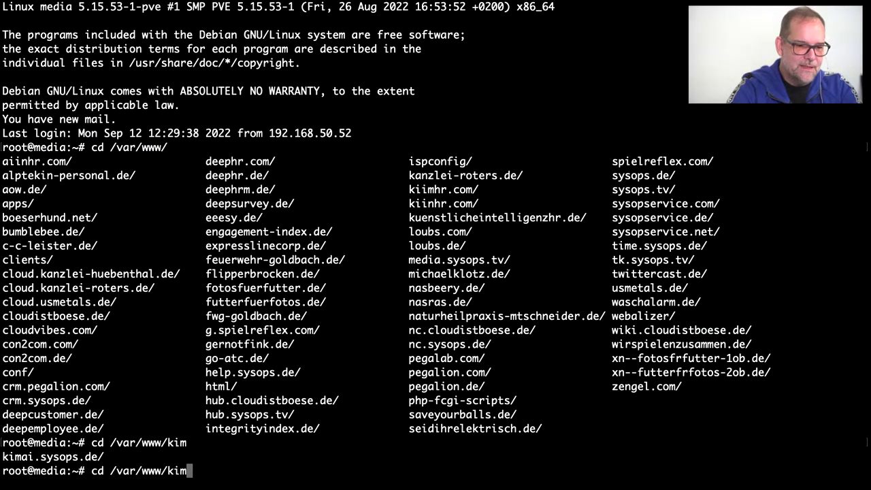
{"action": "key", "text": "Tab"}
{"action": "type", "text": "/web"}
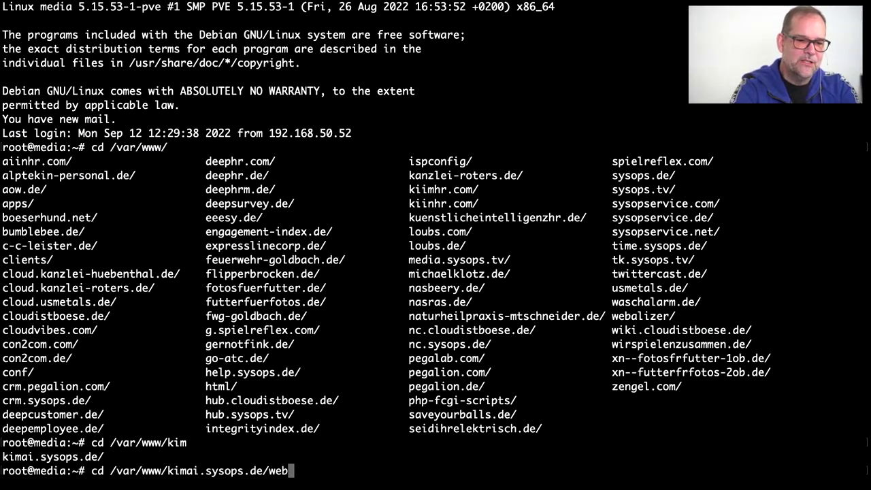
{"action": "key", "text": "Return"}
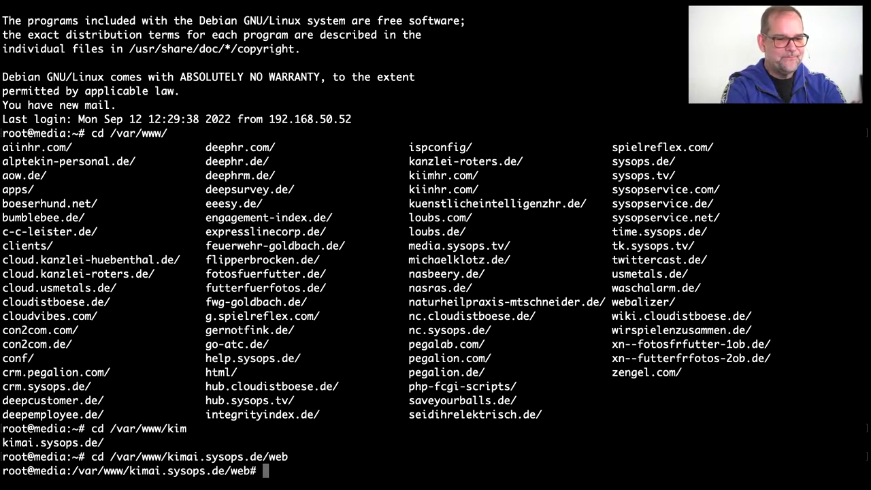
{"action": "type", "text": "ls"}
{"action": "key", "text": "Return"}
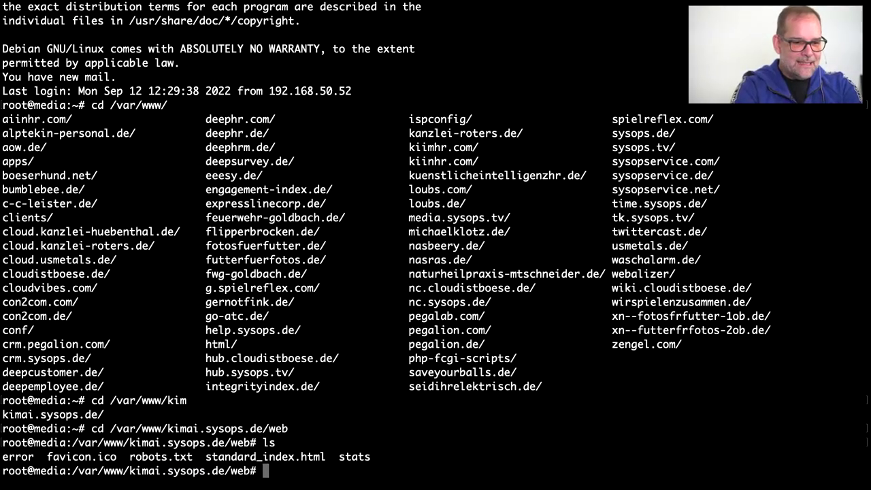
Delete favicon.ico and prepare the rm command for standard_index.html.
{"action": "type", "text": "rm fa"}
{"action": "key", "text": "Tab"}
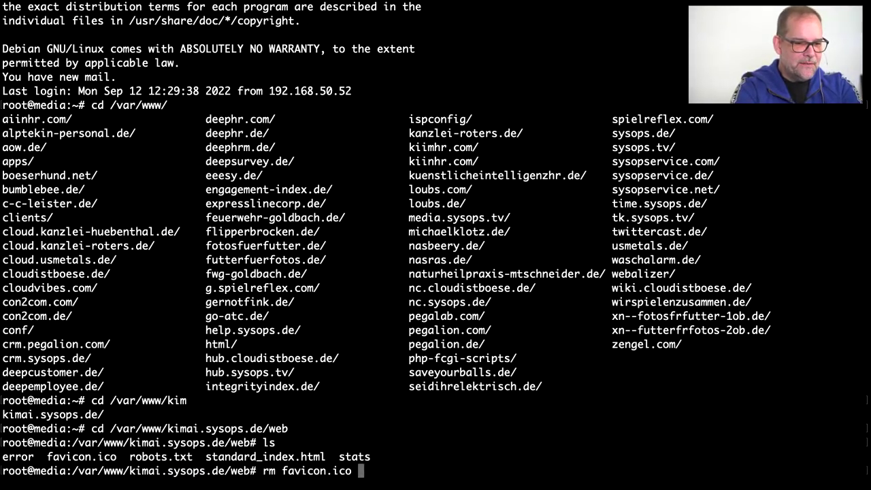
{"action": "key", "text": "Return"}
{"action": "type", "text": "rm sta"}
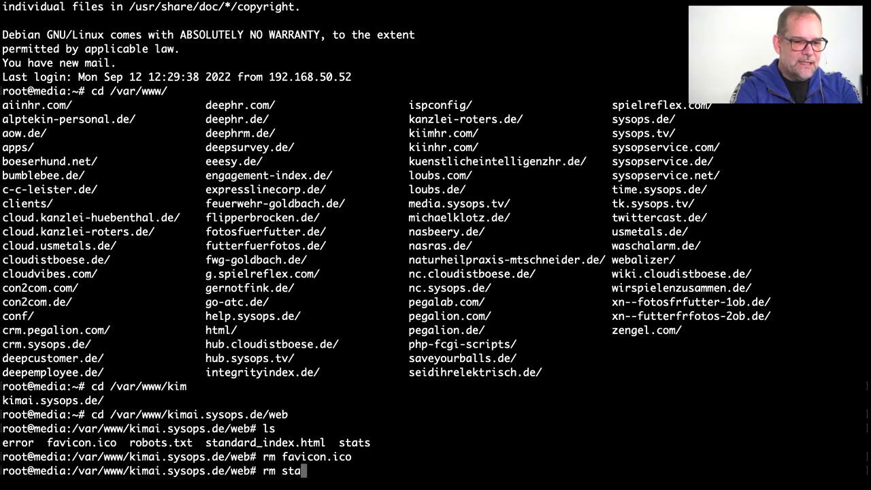
{"action": "type", "text": "nd"}
{"action": "key", "text": "Tab"}
{"action": "key", "text": "super+Tab"}
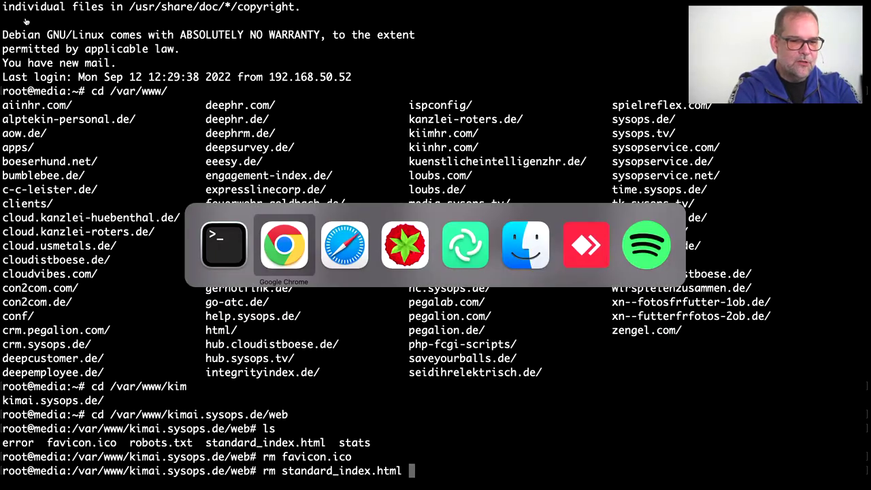
{"action": "key", "text": "super+Tab"}
{"action": "key", "text": "super+t"}
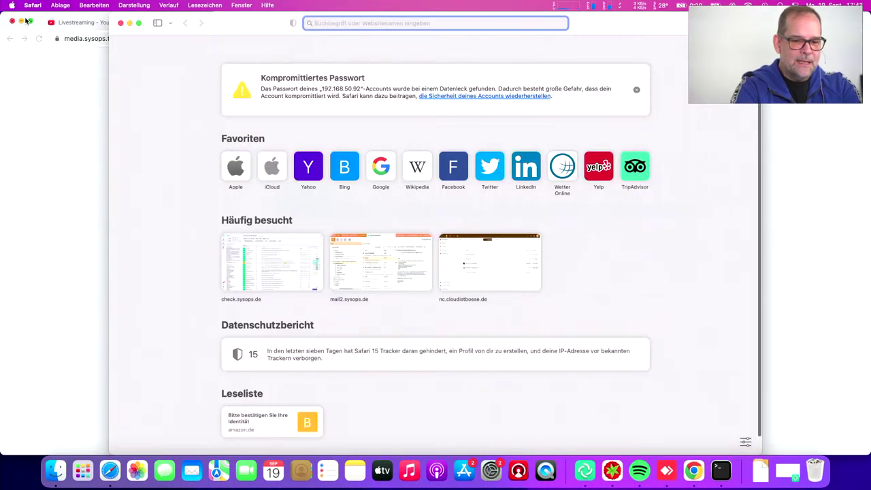
{"action": "type", "text": "https://kimai"}
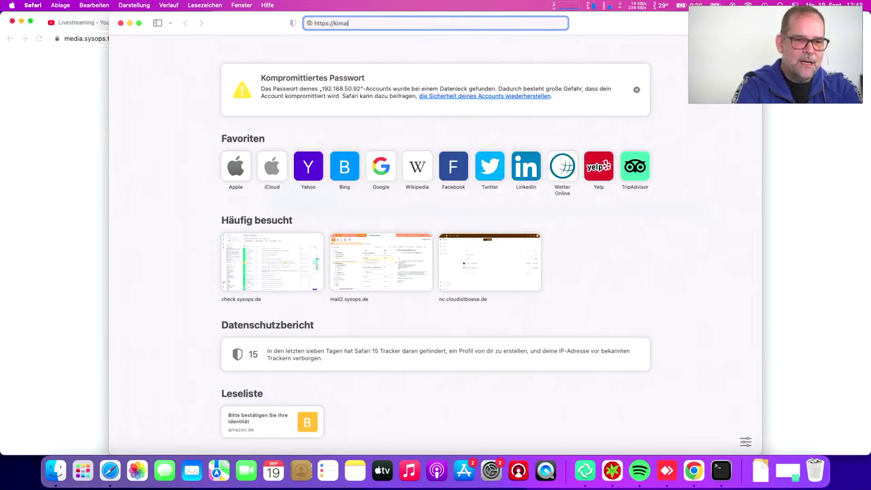
{"action": "key", "text": "super+a"}
{"action": "key", "text": "Right"}
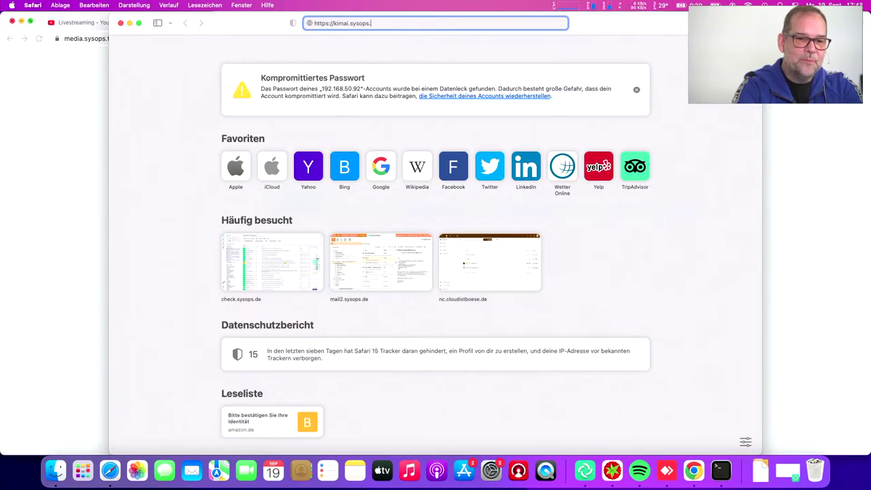
{"action": "type", "text": "de"}
{"action": "key", "text": "Return"}
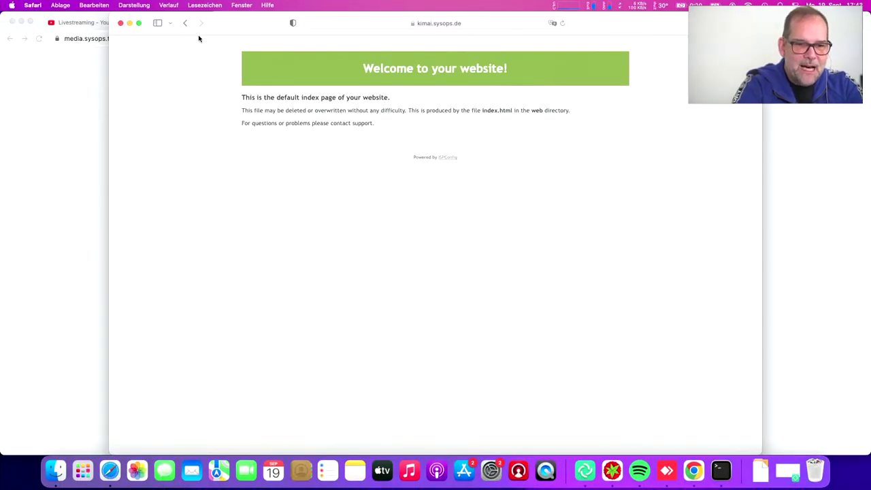
{"action": "left_click", "coordinate": [329, 23]}
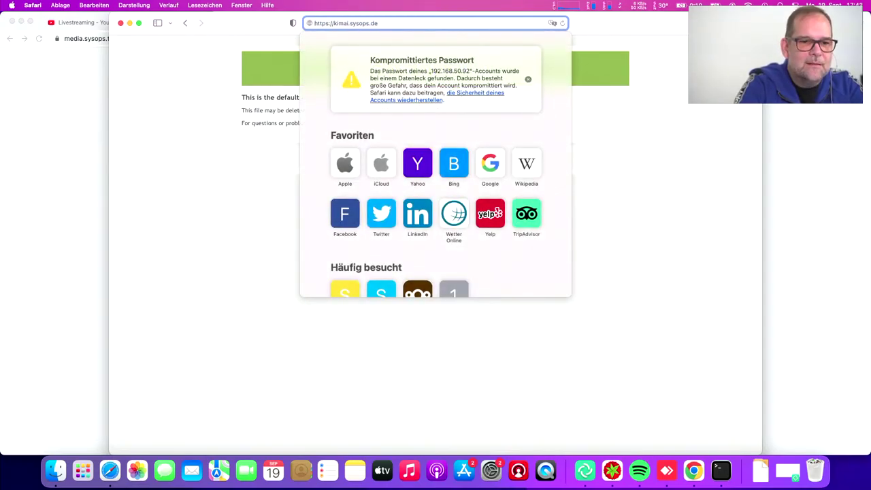
{"action": "key", "text": "Return"}
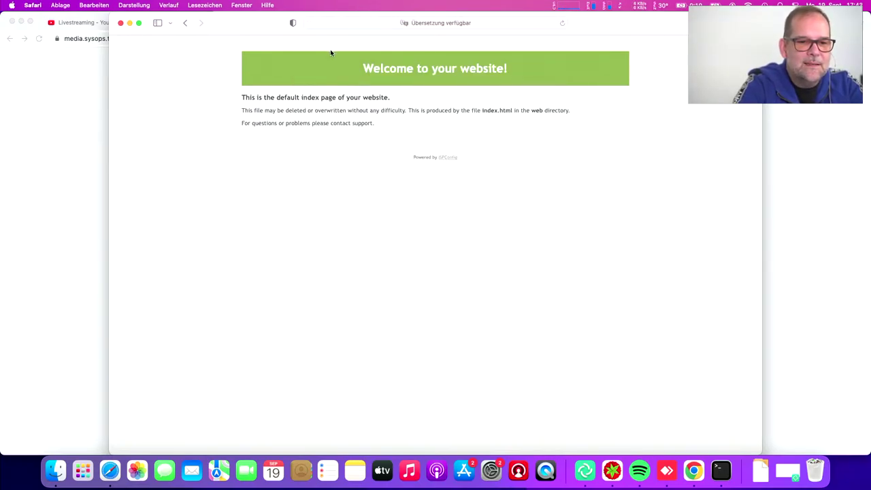
Enable Rewrite HTTP to HTTPS on kimai.sysops.de's Redirect tab and save.
{"action": "left_click", "coordinate": [99, 207]}
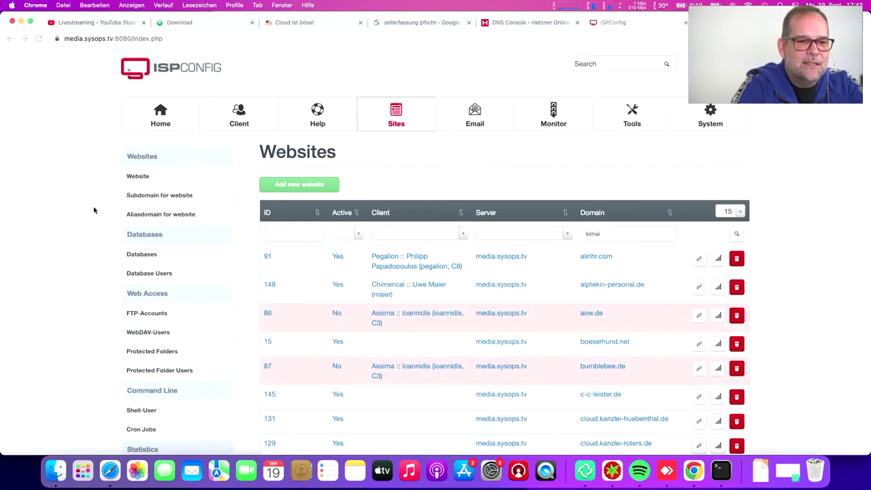
{"action": "key", "text": "Return"}
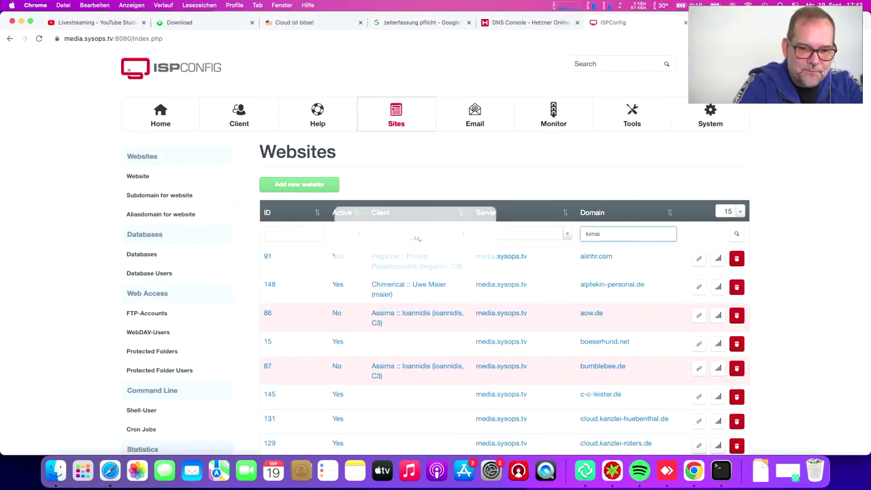
{"action": "left_click", "coordinate": [603, 257]}
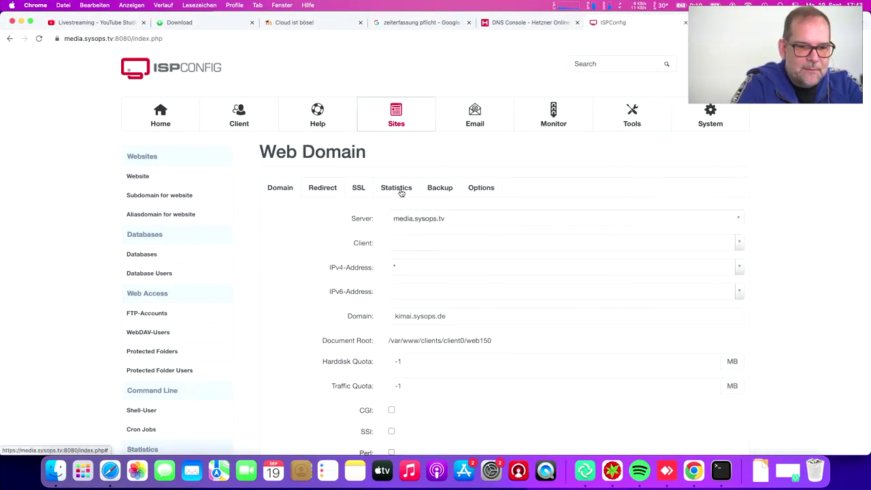
{"action": "left_click", "coordinate": [359, 187]}
{"action": "scroll", "coordinate": [381, 272], "scroll_direction": "down", "scroll_amount": 2}
{"action": "scroll", "coordinate": [388, 287], "scroll_direction": "up", "scroll_amount": 2}
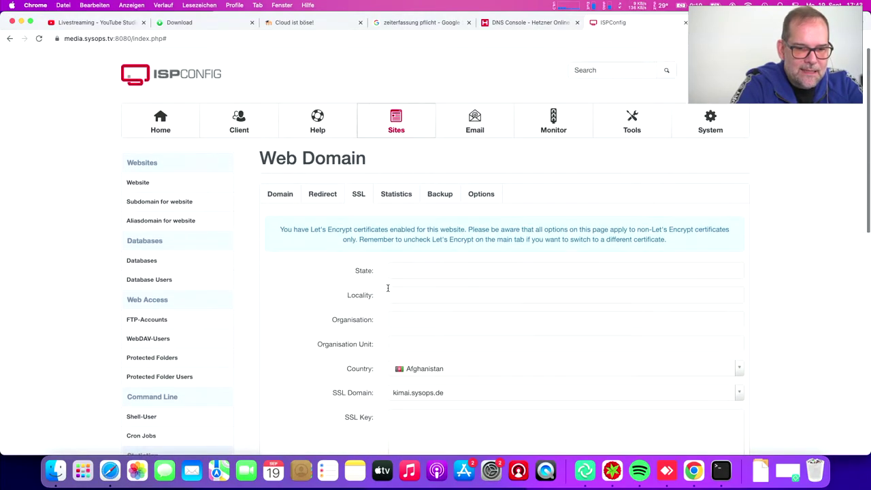
{"action": "left_click", "coordinate": [323, 187]}
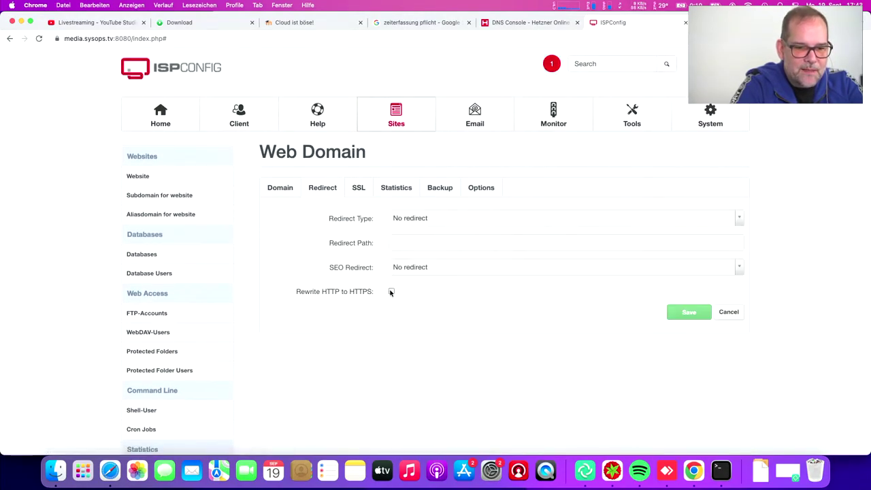
{"action": "left_click", "coordinate": [392, 291]}
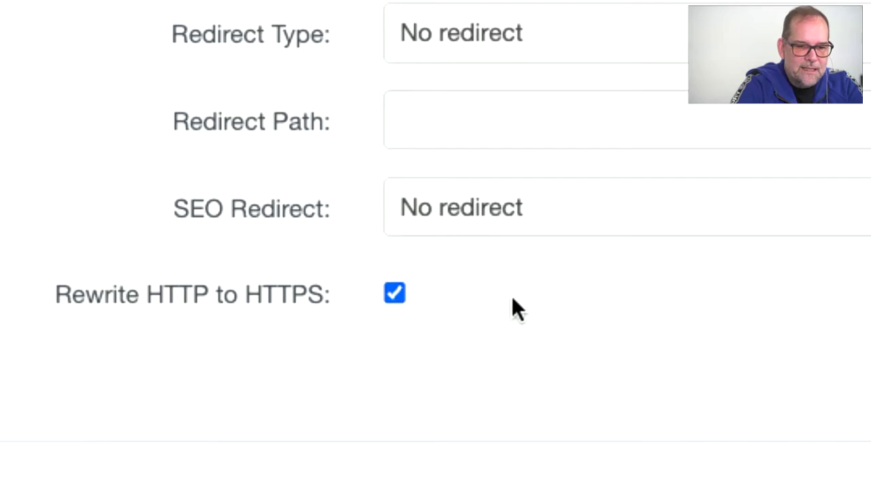
{"action": "left_click", "coordinate": [689, 312]}
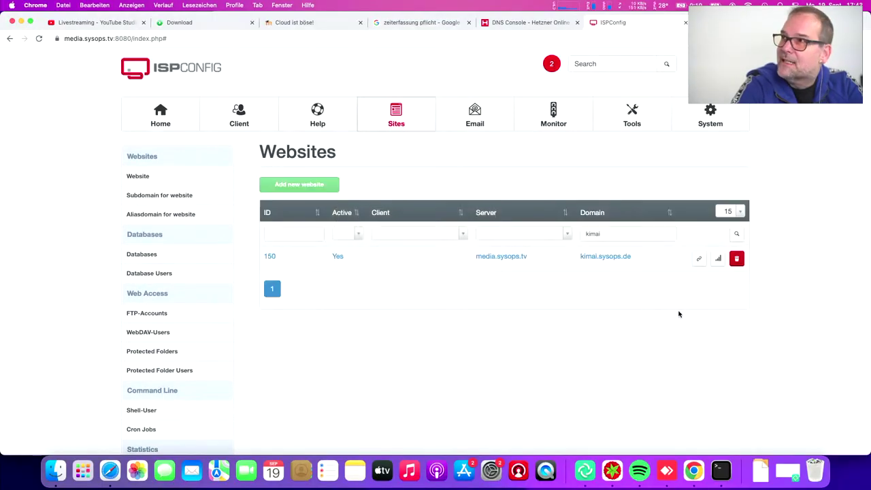
Open kimai.sysops.de from the filtered Websites list to check the site.
{"action": "left_click", "coordinate": [586, 254]}
{"action": "left_click", "coordinate": [335, 24]}
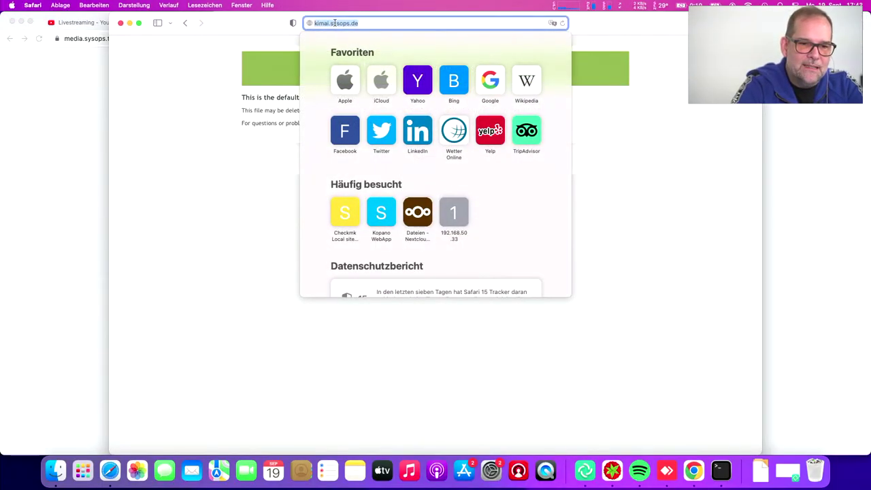
{"action": "key", "text": "super+q"}
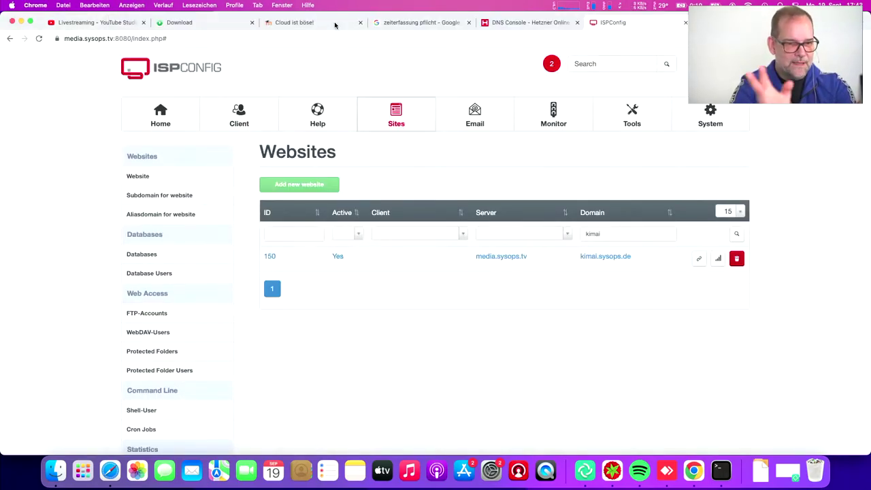
Copy the link address of Version 1.24.0 (ZIP) under kimai.org's Download Links.
{"action": "left_click", "coordinate": [192, 24]}
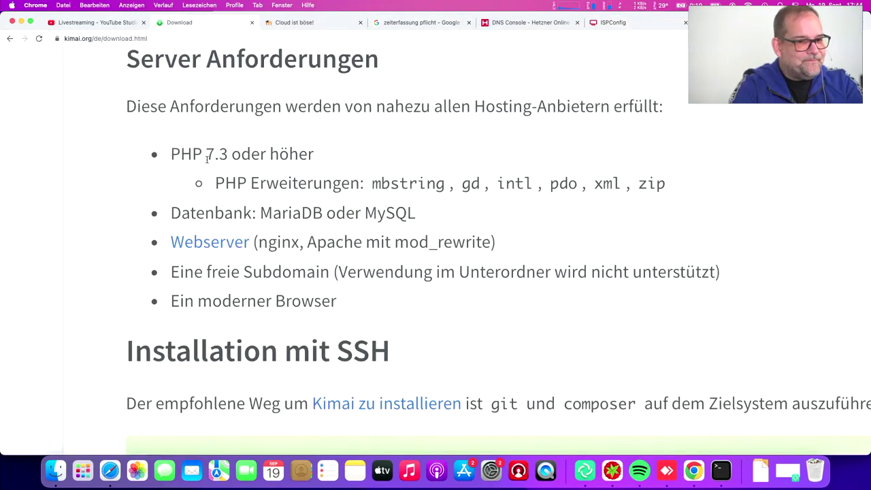
{"action": "scroll", "coordinate": [215, 317], "scroll_direction": "down", "scroll_amount": 5}
{"action": "scroll", "coordinate": [215, 313], "scroll_direction": "down", "scroll_amount": 5}
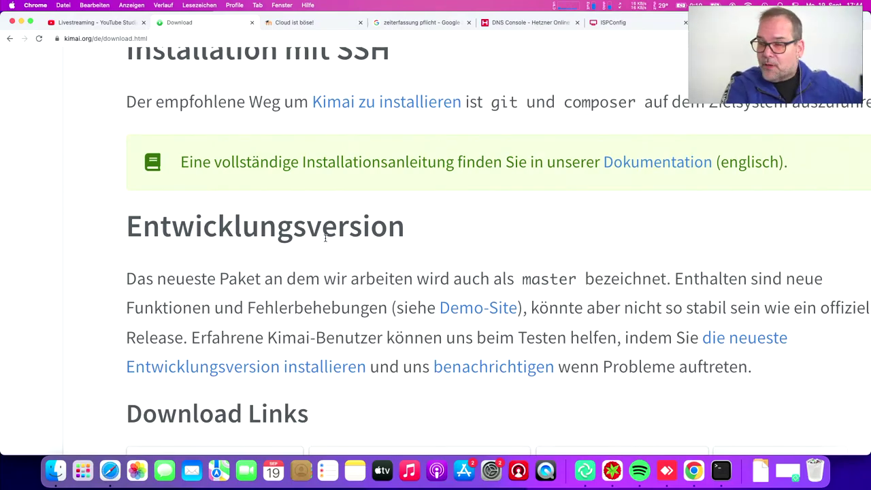
{"action": "scroll", "coordinate": [334, 252], "scroll_direction": "down", "scroll_amount": 5}
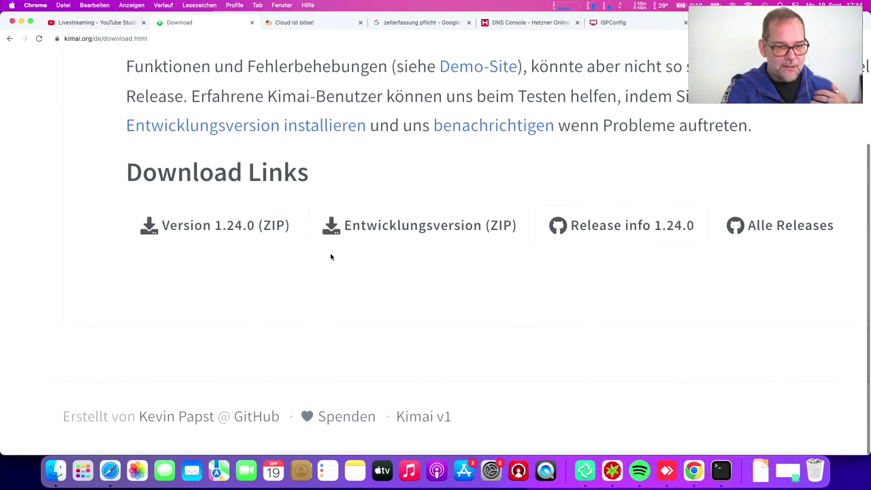
{"action": "right_click", "coordinate": [256, 229]}
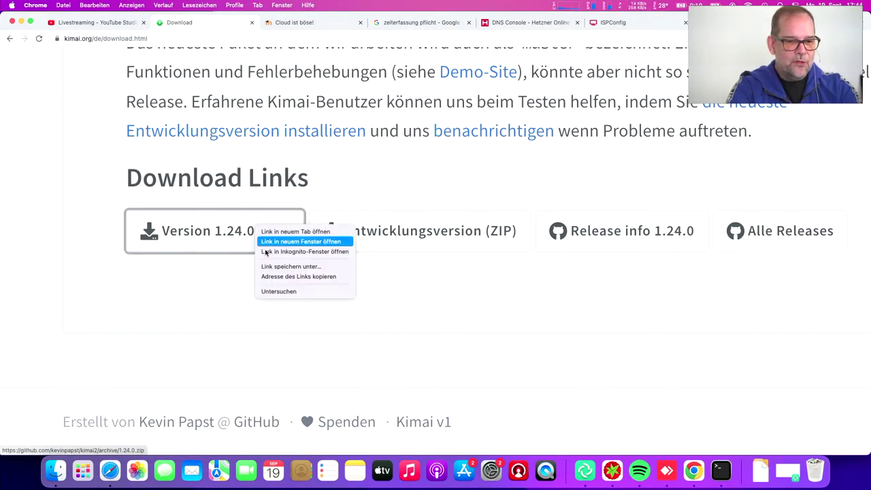
{"action": "left_click", "coordinate": [299, 277]}
Delete standard_index.html and list the remaining files in the web folder.
{"action": "key", "text": "super+Tab"}
{"action": "type", "text": "w"}
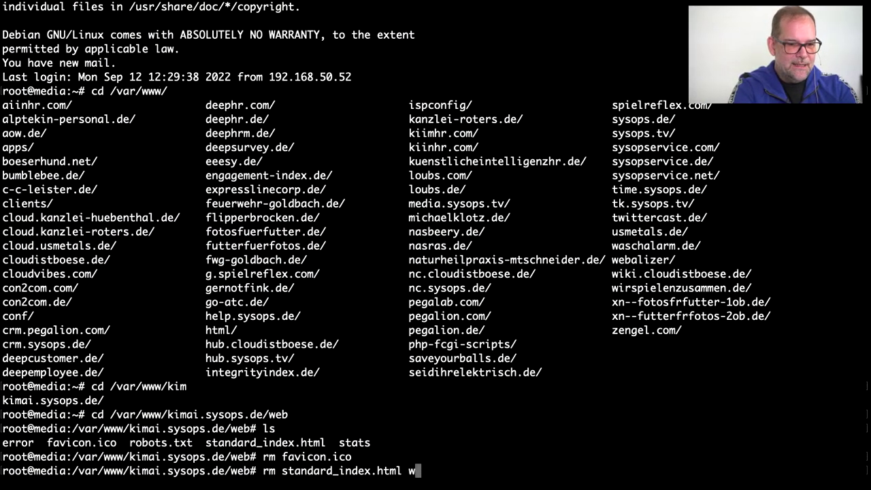
{"action": "key", "text": "BackSpace"}
{"action": "key", "text": "Return"}
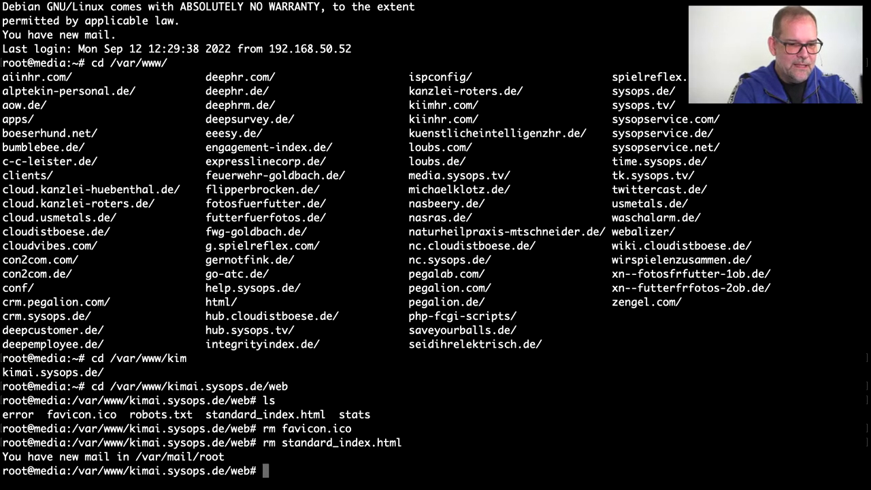
{"action": "type", "text": "ls"}
{"action": "key", "text": "Return"}
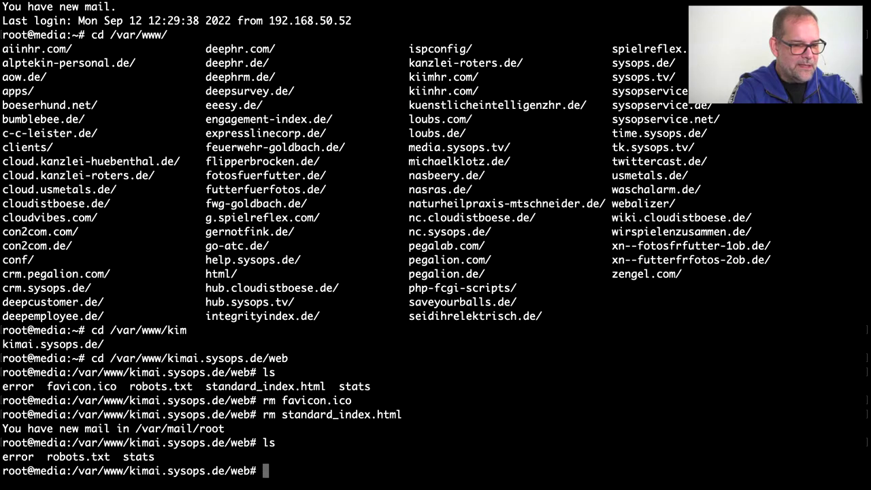
Download Kimai 1.24.0.zip from GitHub with wget and unzip it.
{"action": "type", "text": "wget https://github.com/kevinpapst/kimai2/archive/1.24.0.zip"}
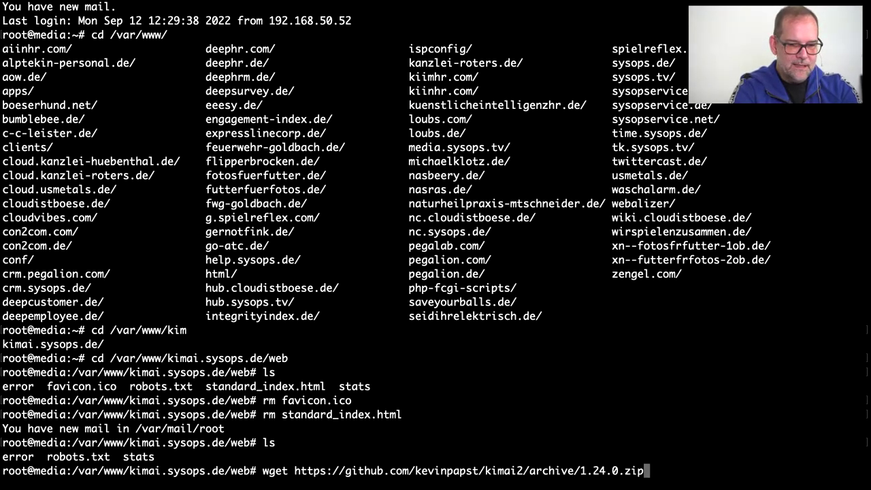
{"action": "key", "text": "Return"}
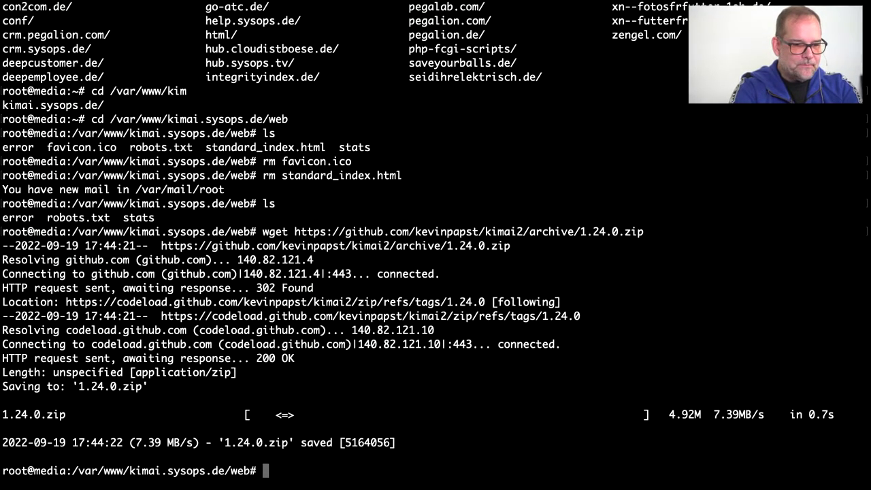
{"action": "type", "text": "unzip"}
{"action": "key", "text": "BackSpace"}
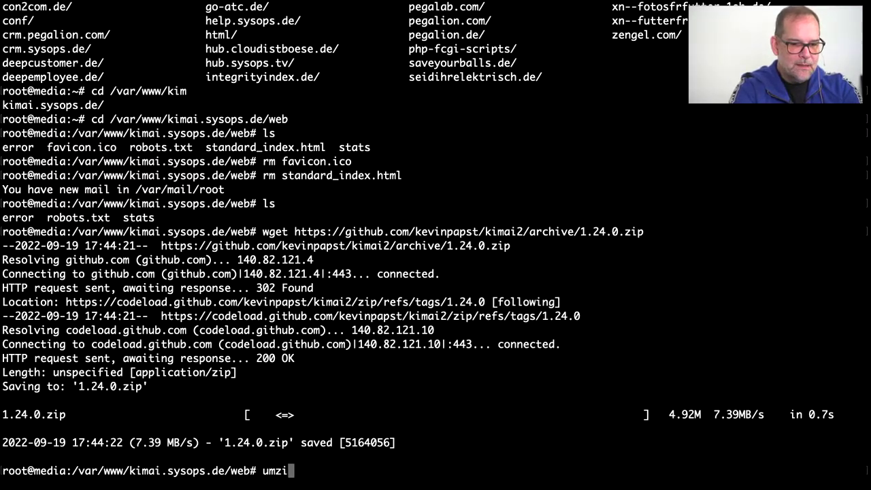
{"action": "key", "text": "BackSpace"}
{"action": "key", "text": "BackSpace"}
{"action": "key", "text": "BackSpace"}
{"action": "type", "text": "n"}
{"action": "type", "text": "z"}
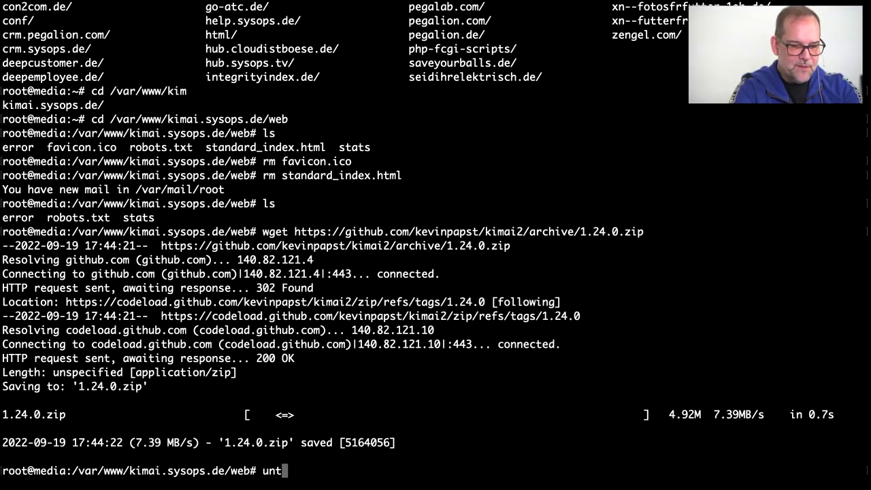
{"action": "type", "text": "ip"}
{"action": "key", "text": "BackSpace"}
{"action": "key", "text": "BackSpace"}
{"action": "key", "text": "BackSpace"}
{"action": "type", "text": "zip"}
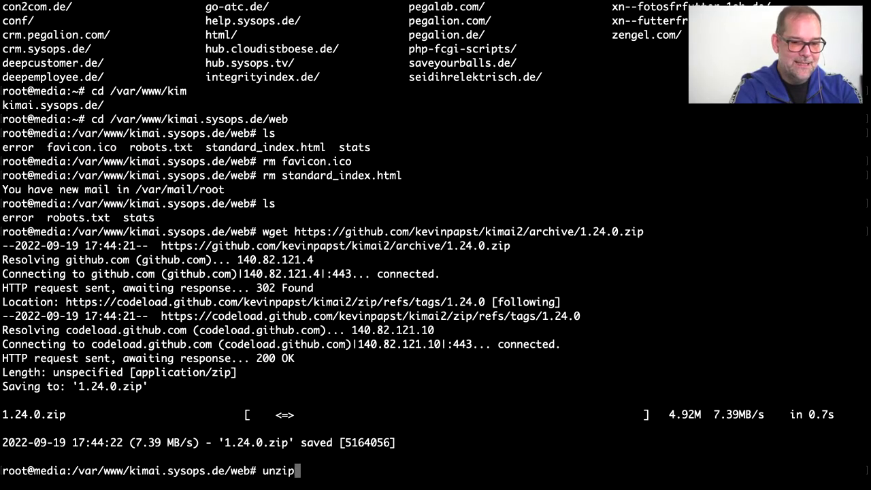
{"action": "key", "text": "Tab"}
{"action": "key", "text": "Return"}
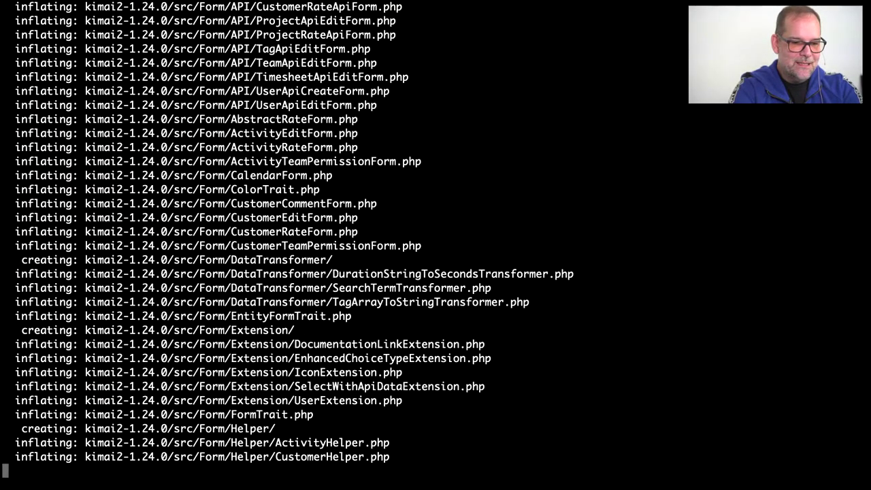
Move all files from kimai2-1.24.0 into the web folder with mc, then run ls -althr.
{"action": "type", "text": "mc"}
{"action": "key", "text": "Return"}
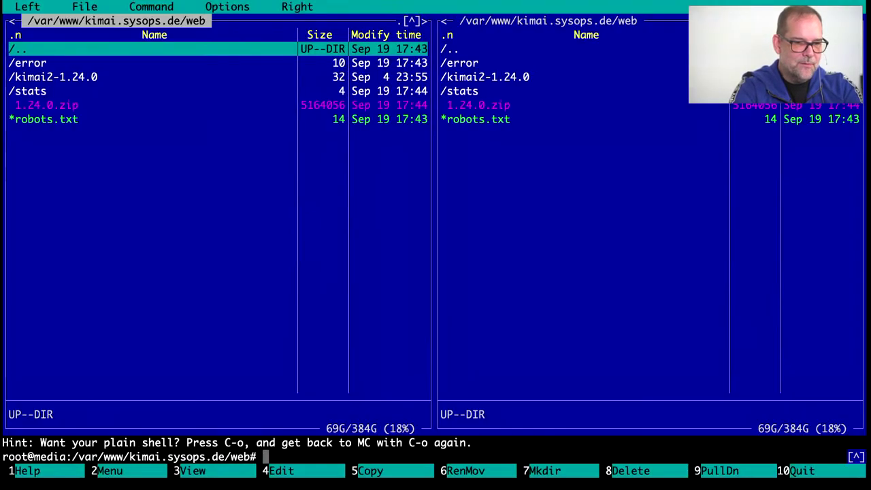
{"action": "key", "text": "Down"}
{"action": "key", "text": "Down"}
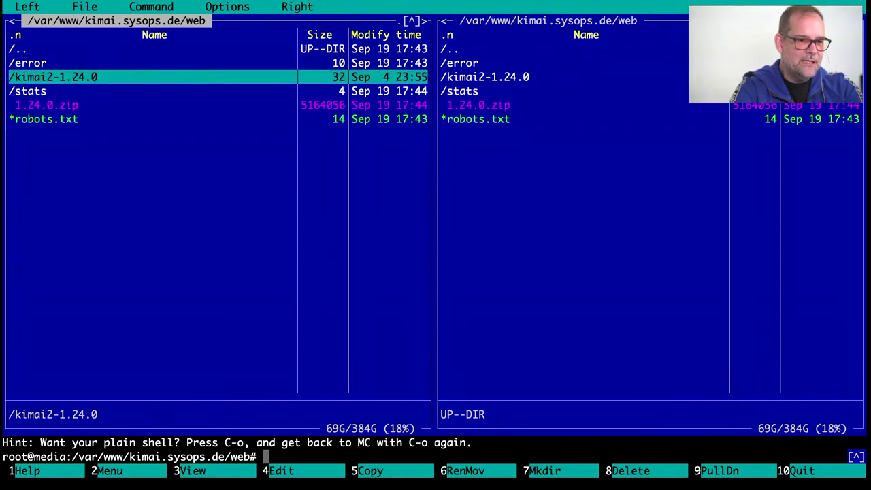
{"action": "key", "text": "Return"}
{"action": "key", "text": "plus"}
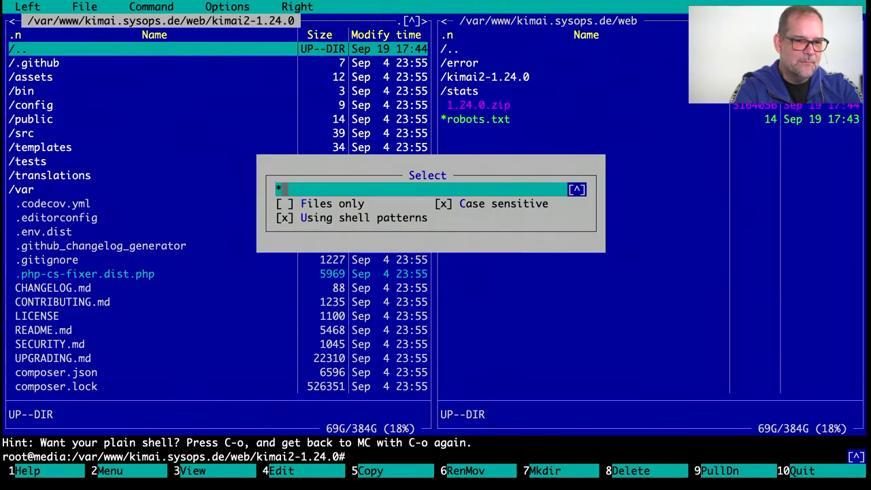
{"action": "key", "text": "Return"}
{"action": "key", "text": "F6"}
{"action": "key", "text": "Return"}
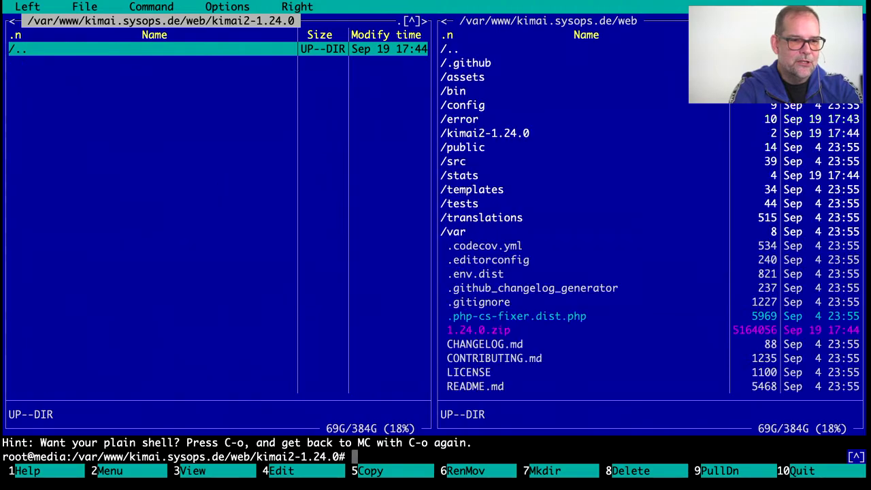
{"action": "type", "text": "exit"}
{"action": "key", "text": "Return"}
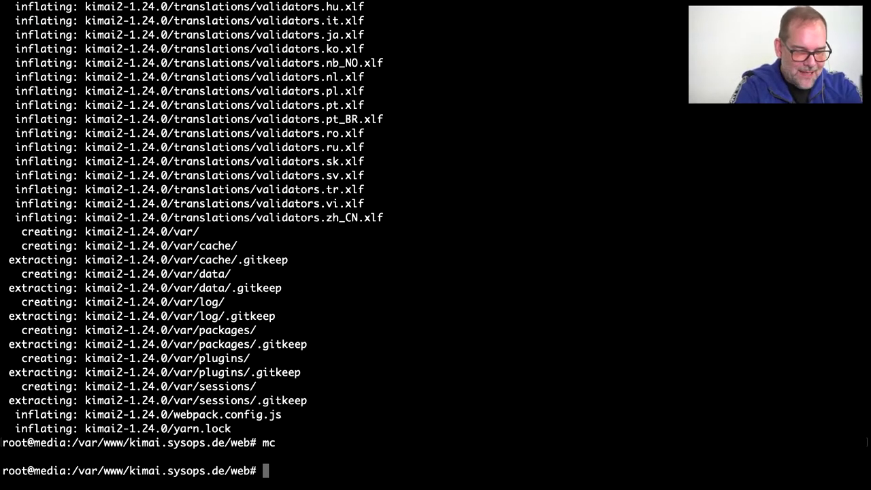
{"action": "type", "text": "ls -althr"}
{"action": "key", "text": "Return"}
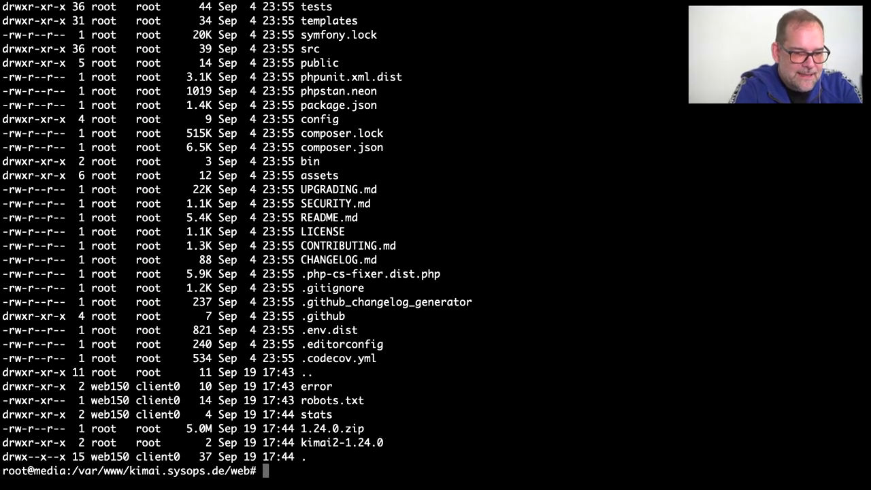
{"action": "key", "text": "super+Tab"}
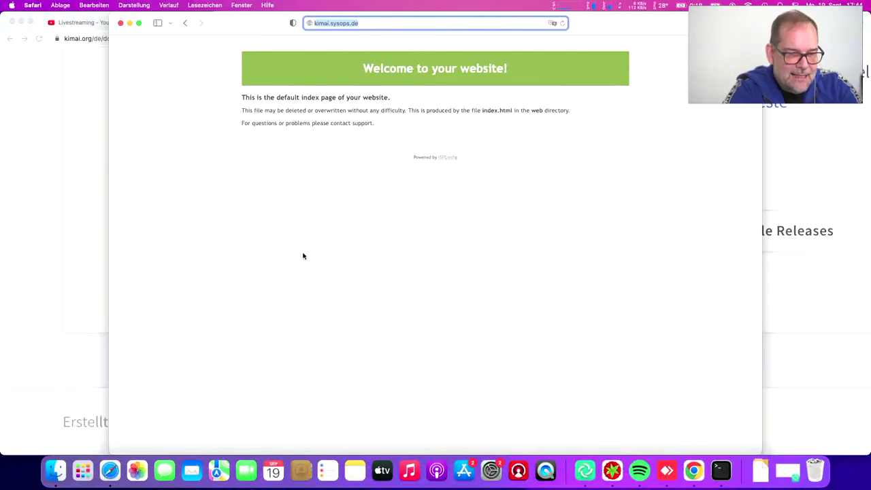
Glance at the Kimai download page, then return to the Terminal listing of the web folder.
{"action": "key", "text": "super+Tab"}
{"action": "key", "text": "Tab"}
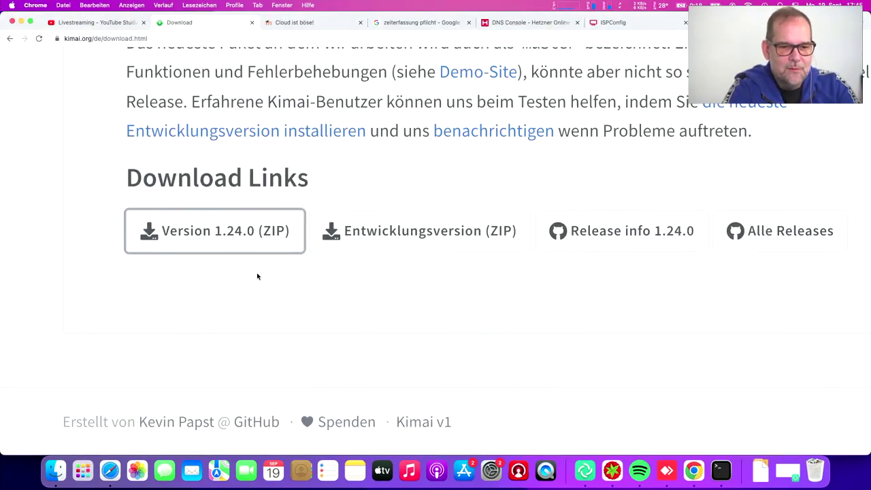
{"action": "type", "text": "ls"}
{"action": "key", "text": "BackSpace"}
{"action": "key", "text": "BackSpace"}
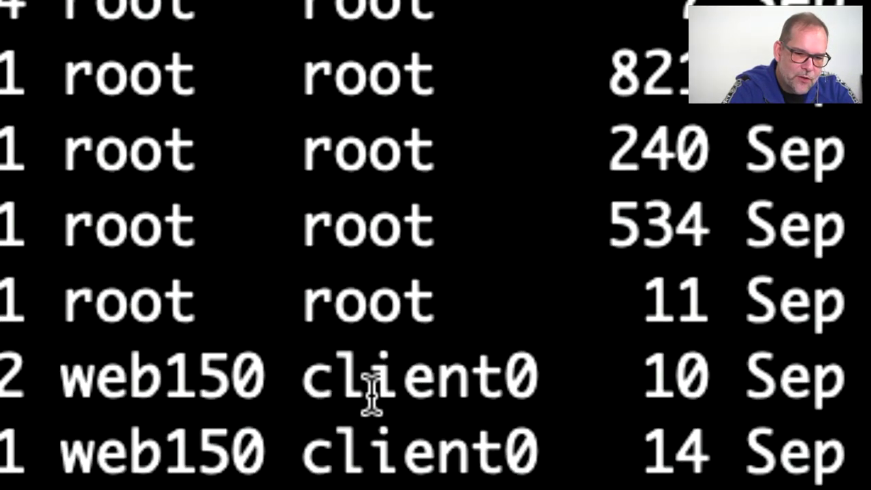
Run chown -R web150:client0 * and check with ls -alth; .gitignore is still owned by root.
{"action": "double_click", "coordinate": [152, 387]}
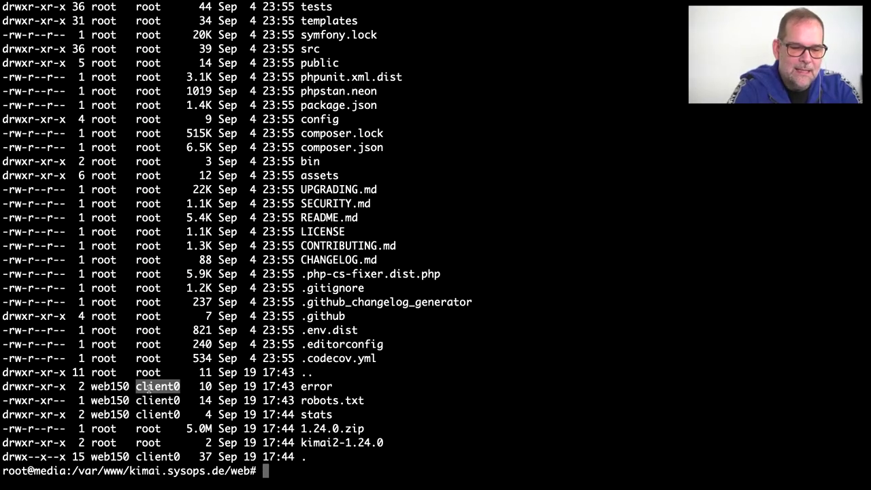
{"action": "type", "text": "ch"}
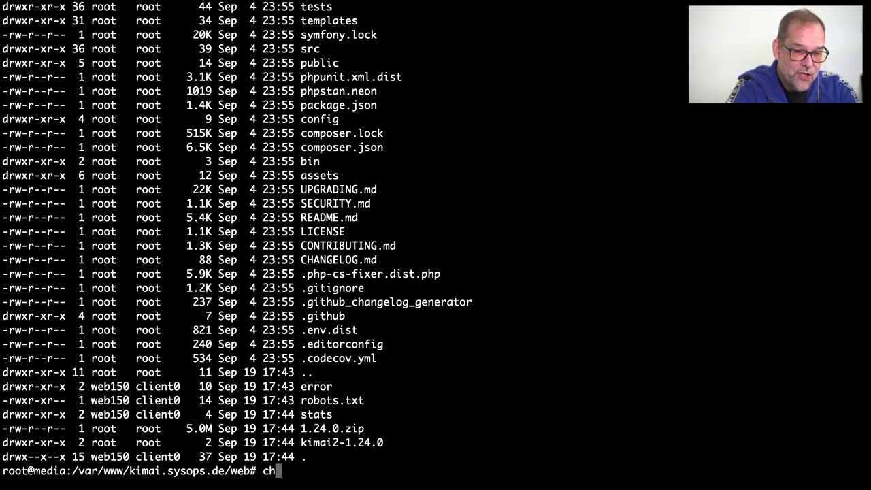
{"action": "type", "text": "own -R "}
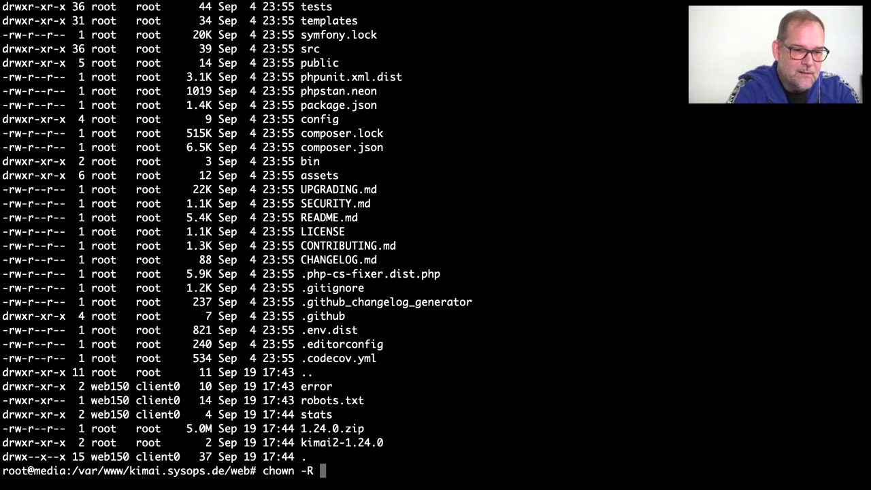
{"action": "type", "text": "web150:"}
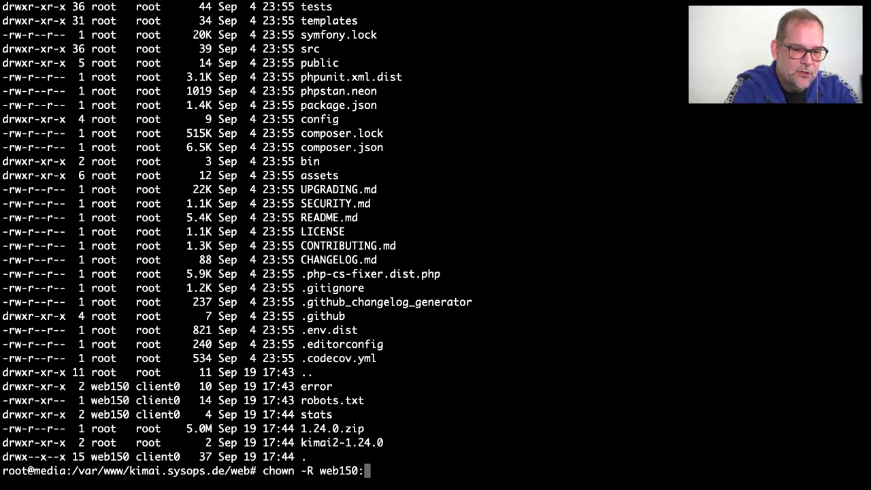
{"action": "type", "text": "cl"}
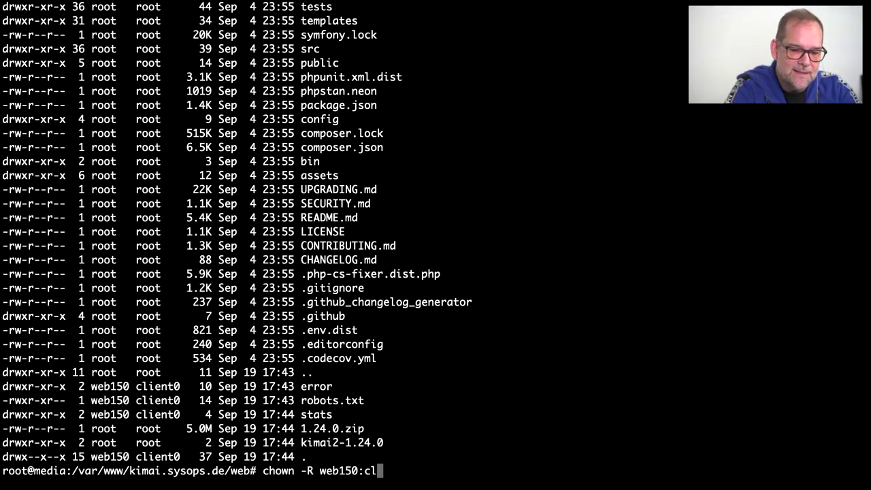
{"action": "type", "text": "ient0 "}
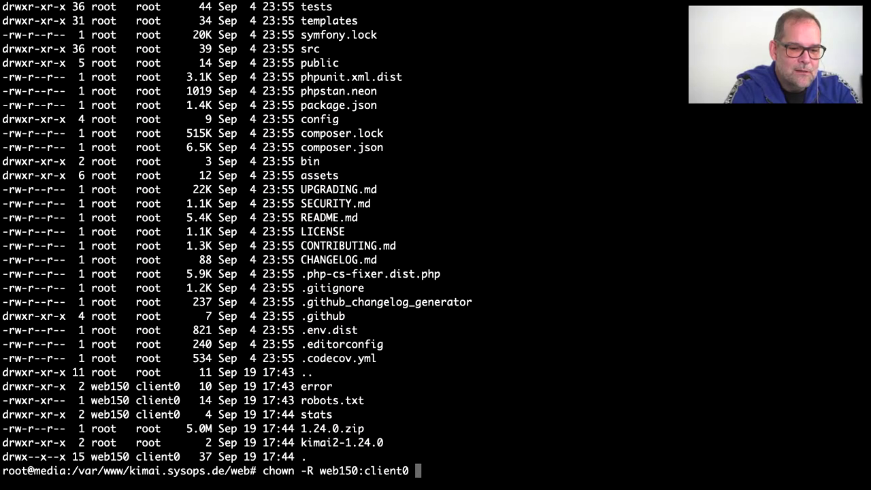
{"action": "type", "text": "*"}
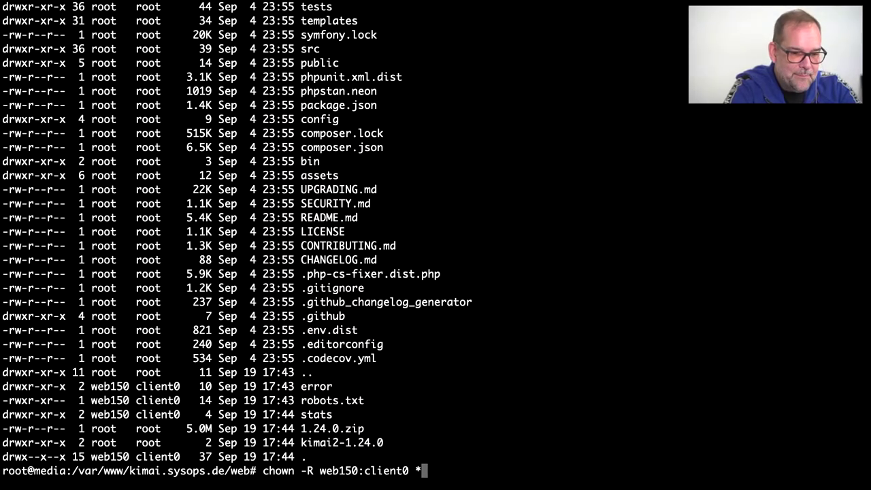
{"action": "key", "text": "Return"}
{"action": "type", "text": "ls -"}
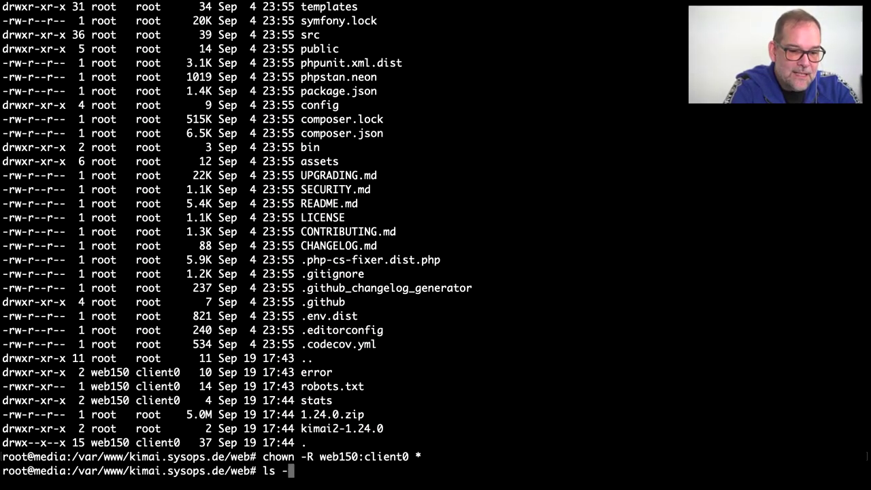
{"action": "type", "text": "alth"}
{"action": "key", "text": "Return"}
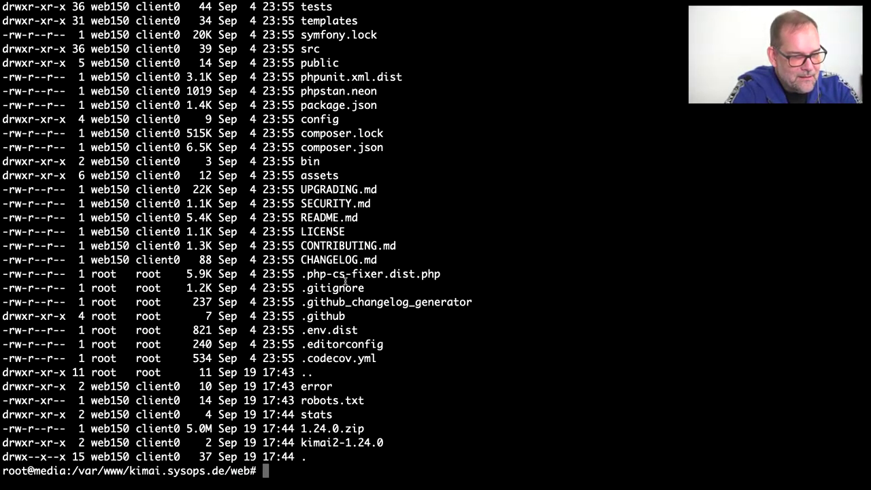
{"action": "triple_click", "coordinate": [347, 281]}
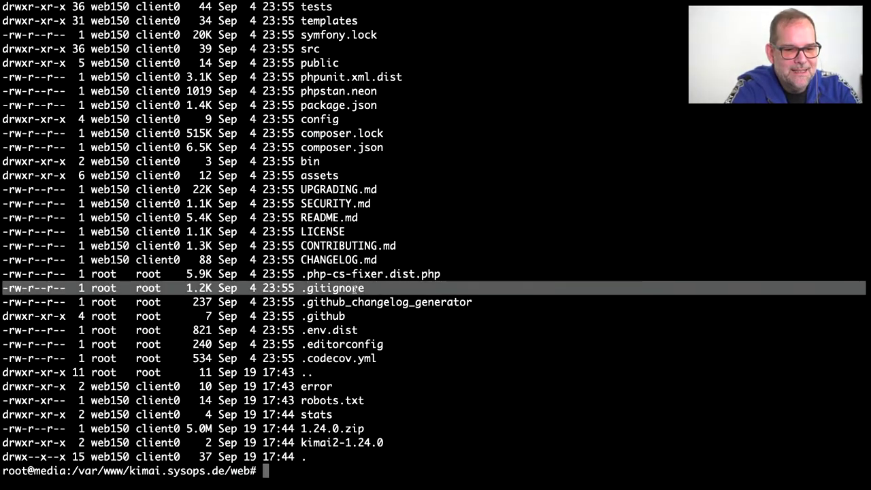
{"action": "left_click", "coordinate": [340, 324]}
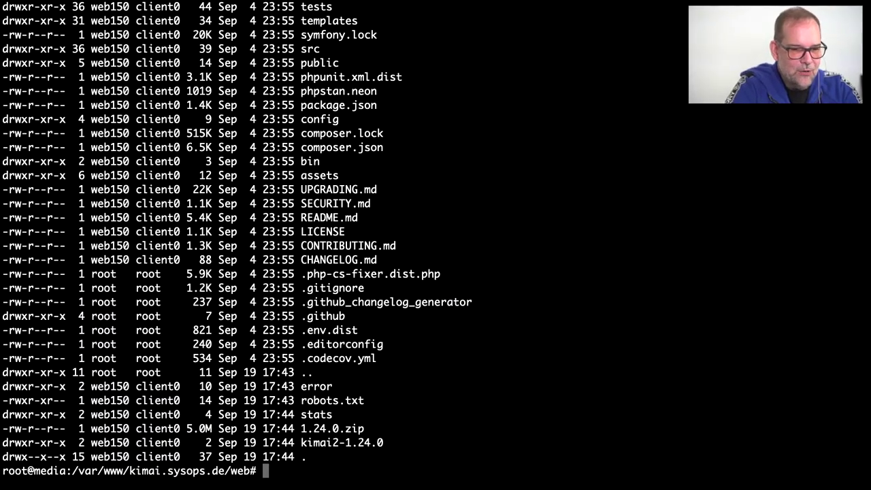
Run chown -R web150:client0 .* on the hidden files and re-list to verify ownership.
{"action": "key", "text": "Up"}
{"action": "key", "text": "Up"}
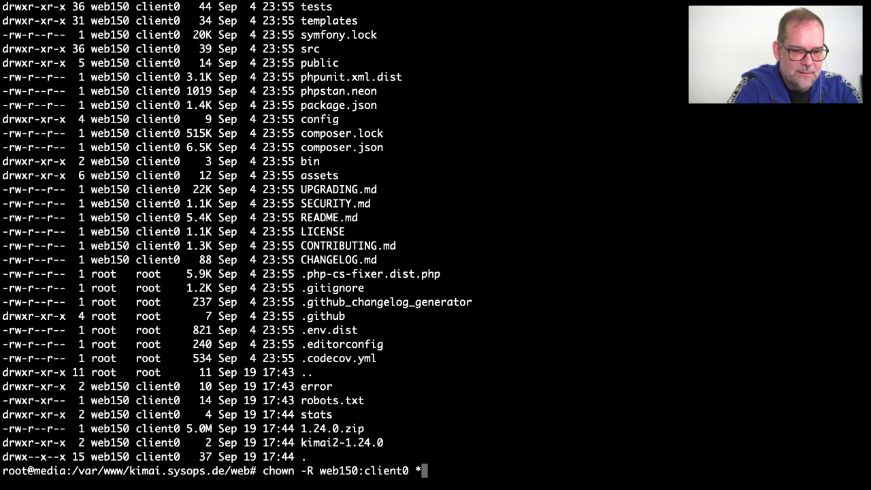
{"action": "key", "text": "Left"}
{"action": "type", "text": "."}
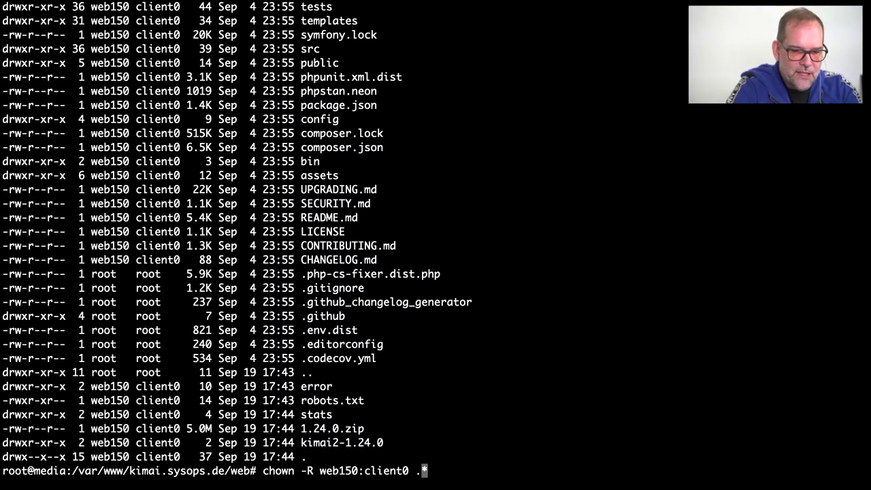
{"action": "key", "text": "Return"}
{"action": "key", "text": "Up"}
{"action": "key", "text": "Up"}
{"action": "key", "text": "Return"}
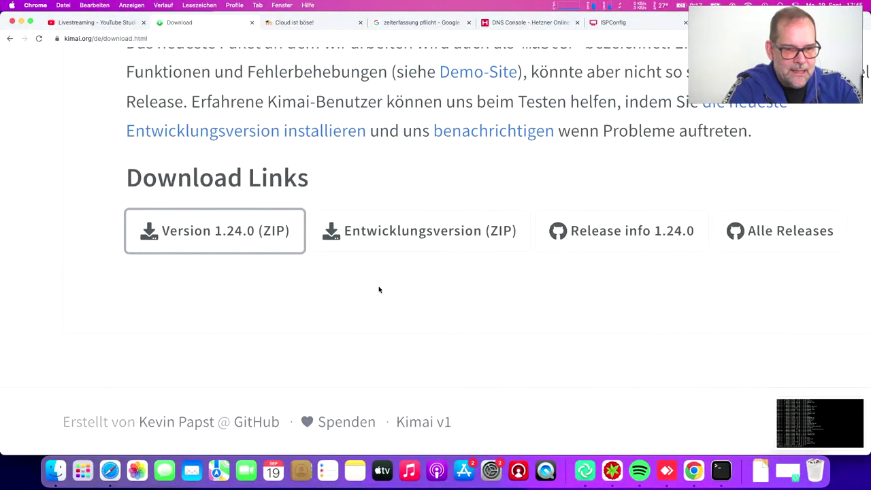
Close the zeiterfassung pflicht Google search tab and return to the Kimai download page.
{"action": "scroll", "coordinate": [379, 290], "scroll_direction": "up", "scroll_amount": 2}
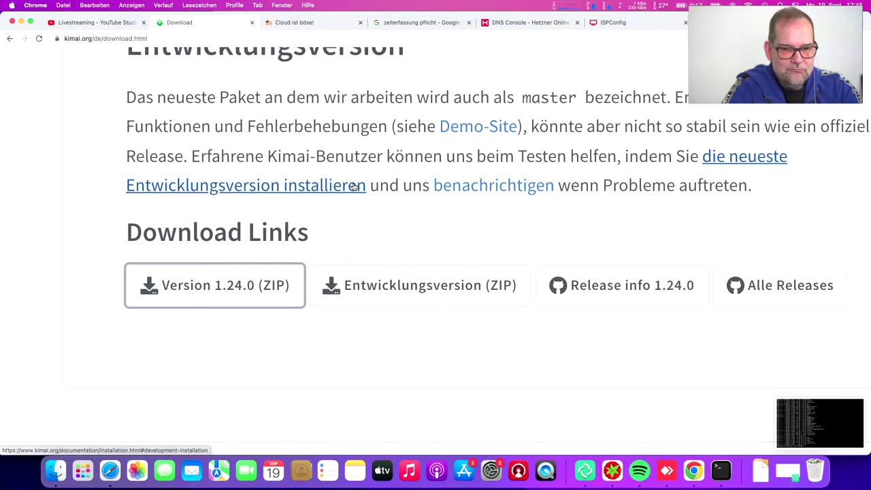
{"action": "left_click", "coordinate": [321, 21]}
{"action": "left_click", "coordinate": [429, 23]}
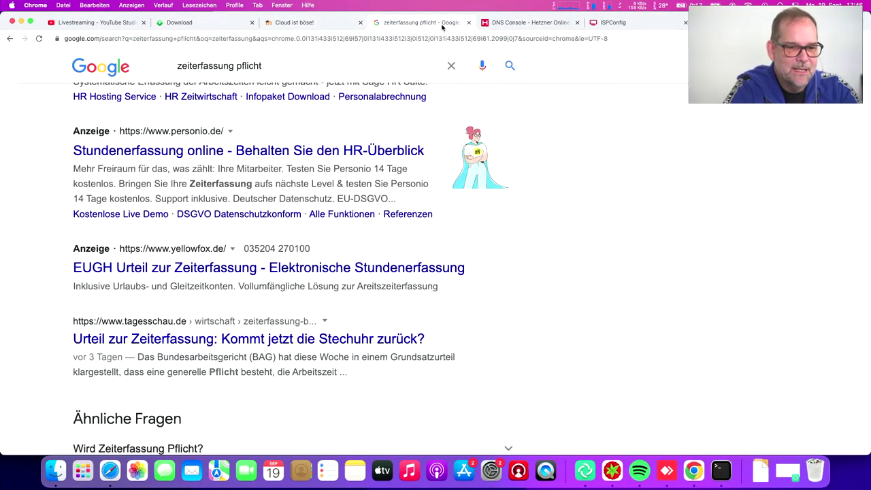
{"action": "key", "text": "super+w"}
{"action": "left_click", "coordinate": [483, 24]}
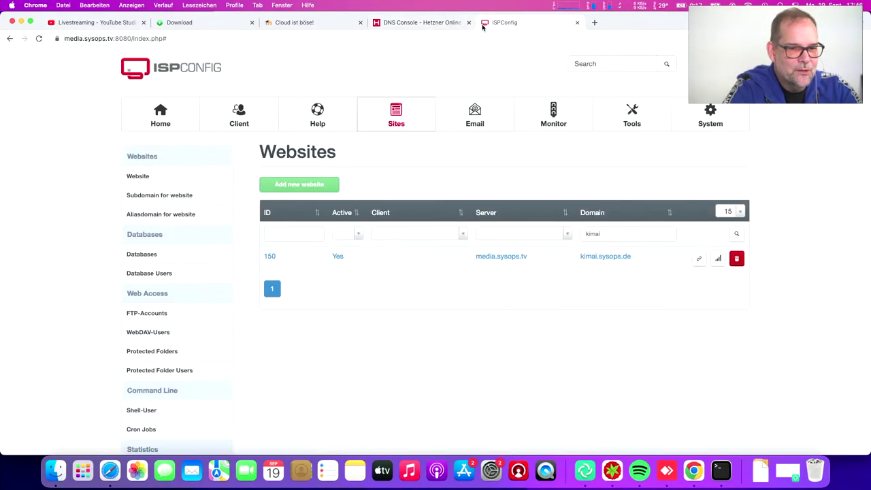
{"action": "left_click", "coordinate": [225, 22]}
Load kimai.sysops.de in a new tab beside the download page, which shows ERROR 403 - Forbidden.
{"action": "key", "text": "super+t"}
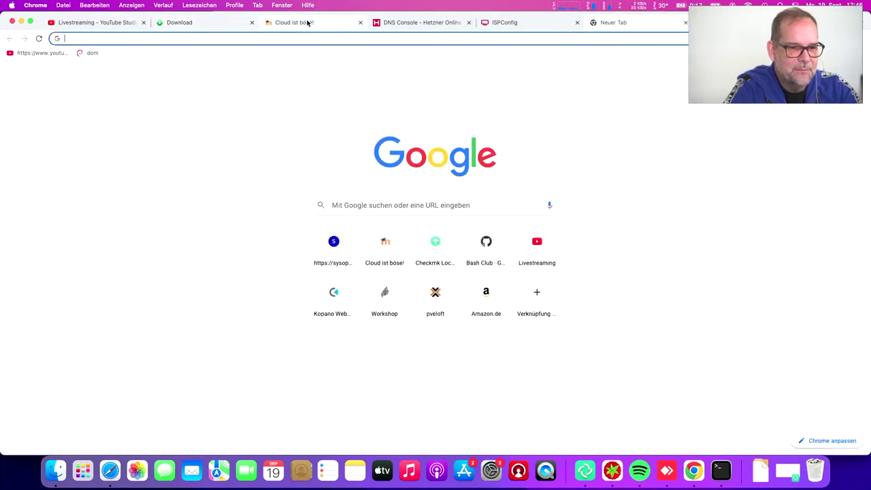
{"action": "left_click_drag", "start_coordinate": [599, 23], "coordinate": [264, 38]}
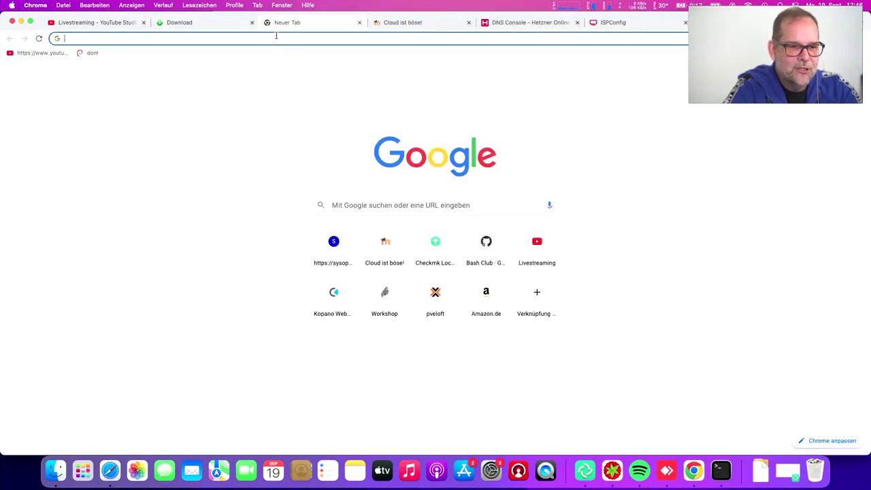
{"action": "type", "text": "kijai"}
{"action": "key", "text": "BackSpace"}
{"action": "key", "text": "BackSpace"}
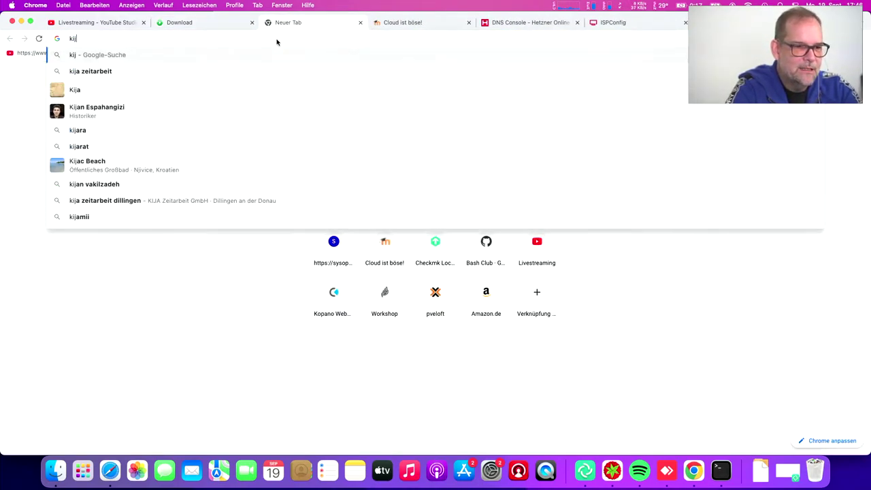
{"action": "key", "text": "BackSpace"}
{"action": "type", "text": "mai.sy"}
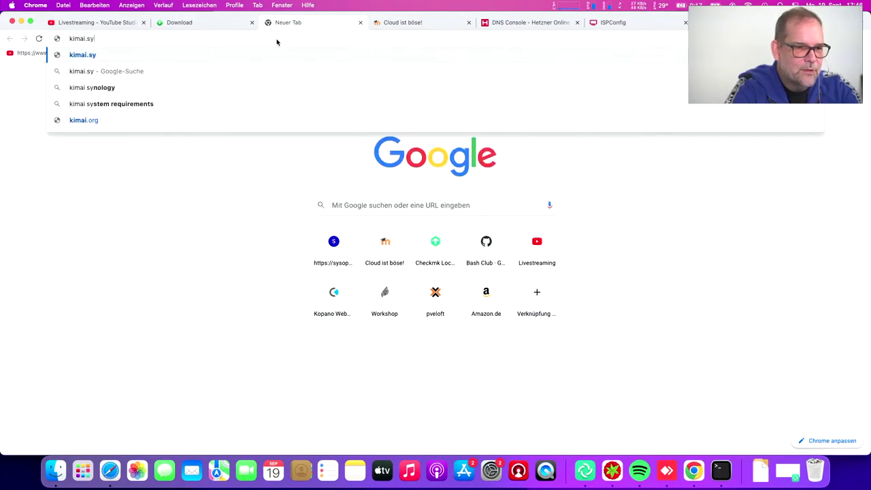
{"action": "type", "text": "sops.de"}
{"action": "key", "text": "Return"}
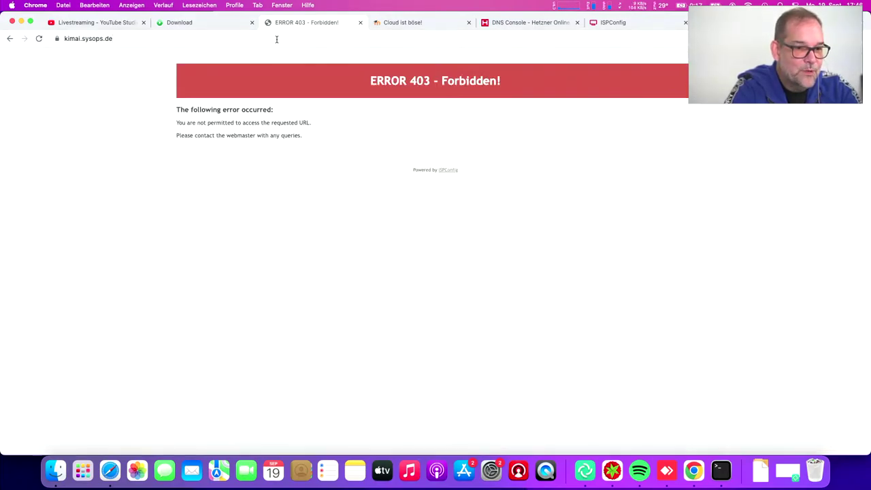
{"action": "left_click", "coordinate": [277, 39]}
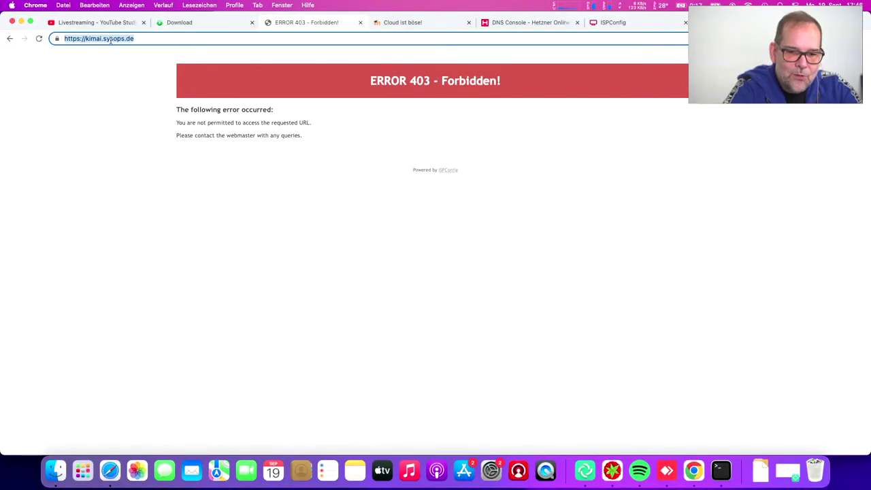
{"action": "key", "text": "super+Tab"}
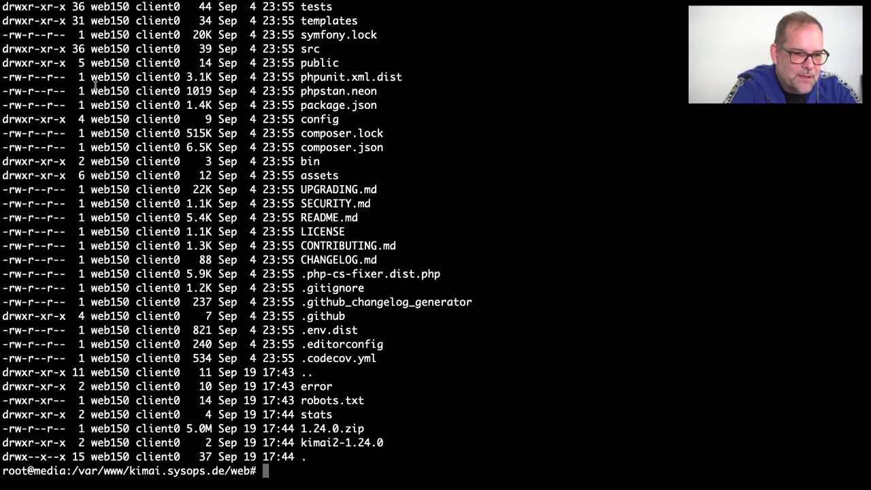
Run ls -althr in the web folder and scroll the output to confirm web150:client0 ownership.
{"action": "type", "text": "ls -alth"}
{"action": "key", "text": "ctrl+u"}
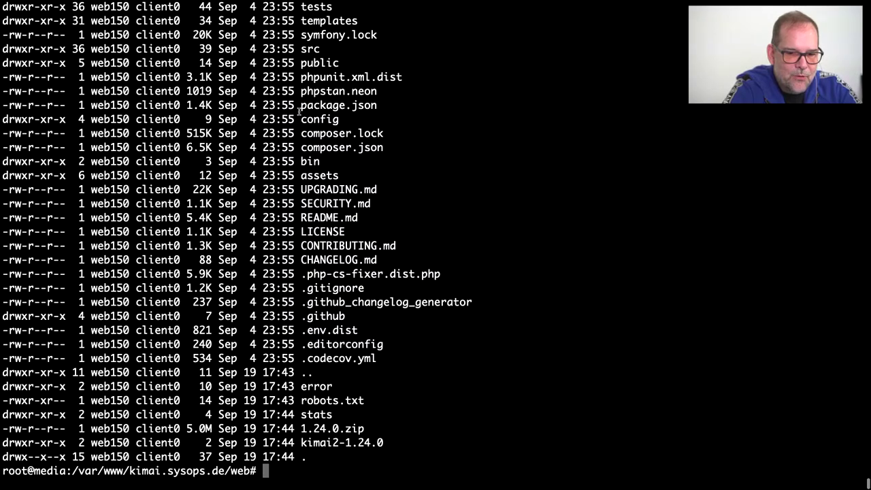
{"action": "type", "text": "ls -althr"}
{"action": "key", "text": "Return"}
{"action": "scroll", "coordinate": [299, 111], "scroll_direction": "up", "scroll_amount": 5}
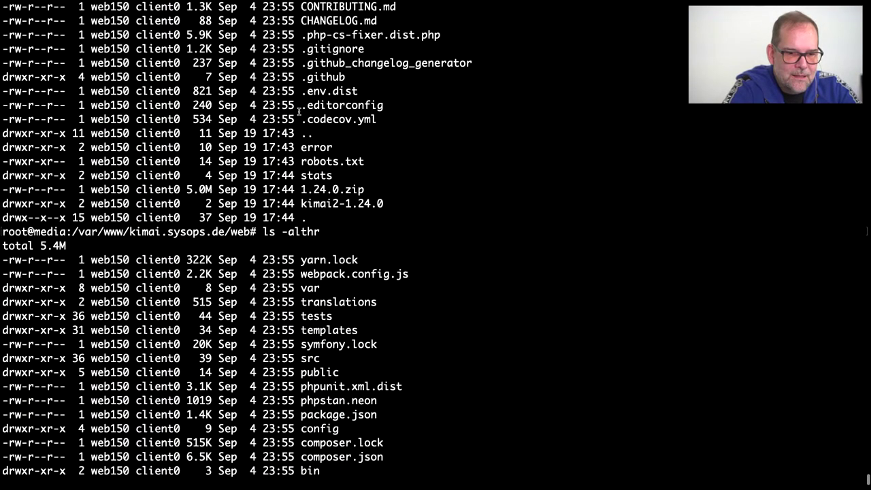
{"action": "scroll", "coordinate": [299, 111], "scroll_direction": "up", "scroll_amount": 4}
{"action": "scroll", "coordinate": [299, 111], "scroll_direction": "up", "scroll_amount": 3}
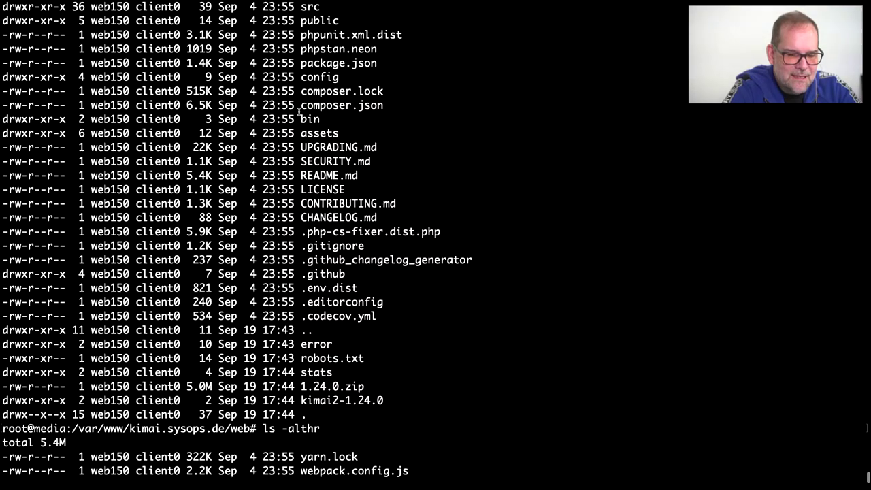
{"action": "scroll", "coordinate": [299, 111], "scroll_direction": "down", "scroll_amount": 8}
{"action": "scroll", "coordinate": [299, 111], "scroll_direction": "up", "scroll_amount": 1}
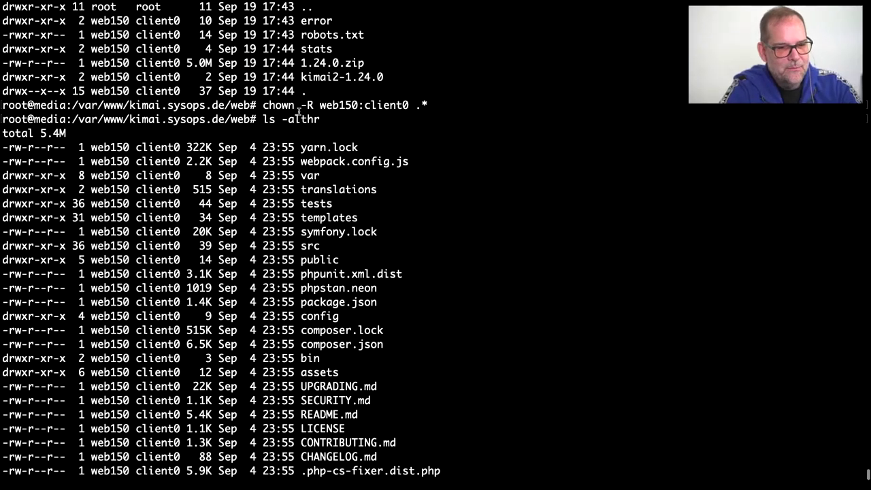
{"action": "scroll", "coordinate": [298, 113], "scroll_direction": "down", "scroll_amount": 5}
{"action": "key", "text": "super+Tab"}
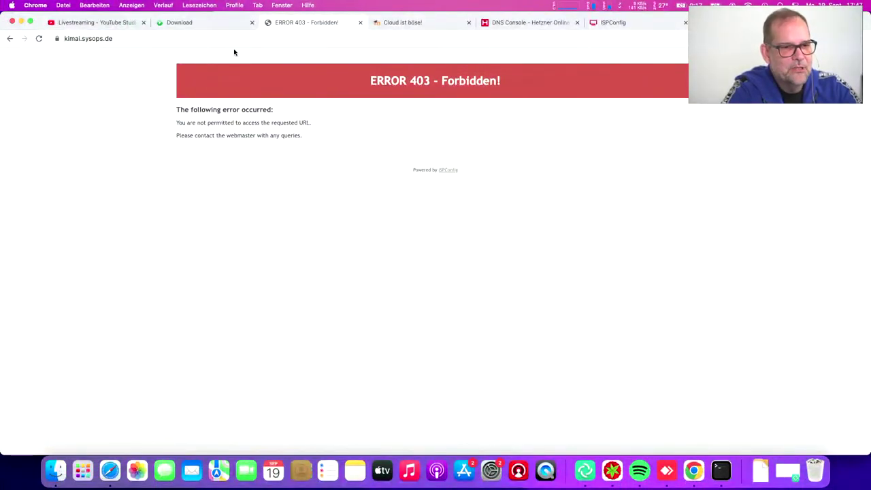
Go from the Kimai download page to the list of all Kimai releases on GitHub.
{"action": "left_click", "coordinate": [204, 23]}
{"action": "scroll", "coordinate": [369, 337], "scroll_direction": "right", "scroll_amount": 2}
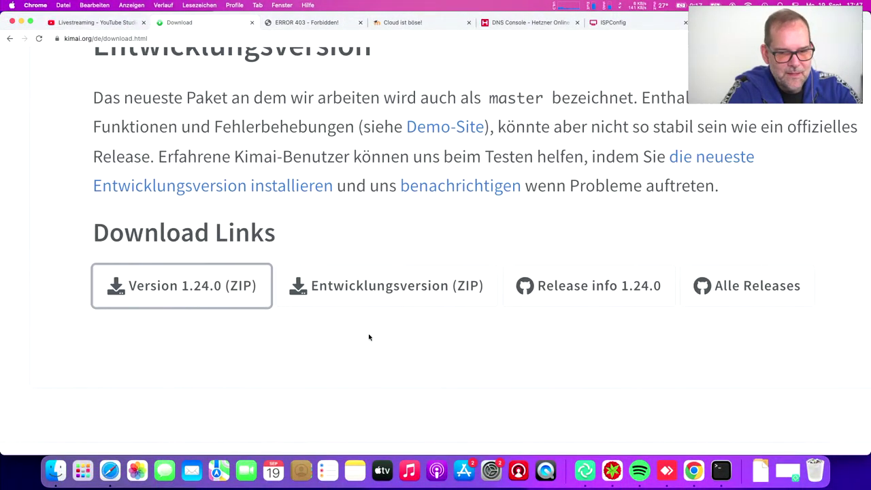
{"action": "scroll", "coordinate": [369, 337], "scroll_direction": "up", "scroll_amount": 2}
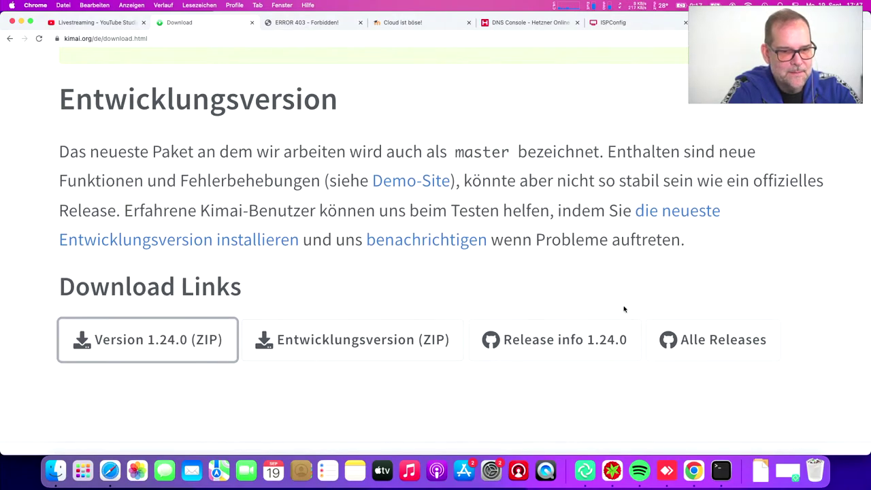
{"action": "left_click", "coordinate": [688, 348]}
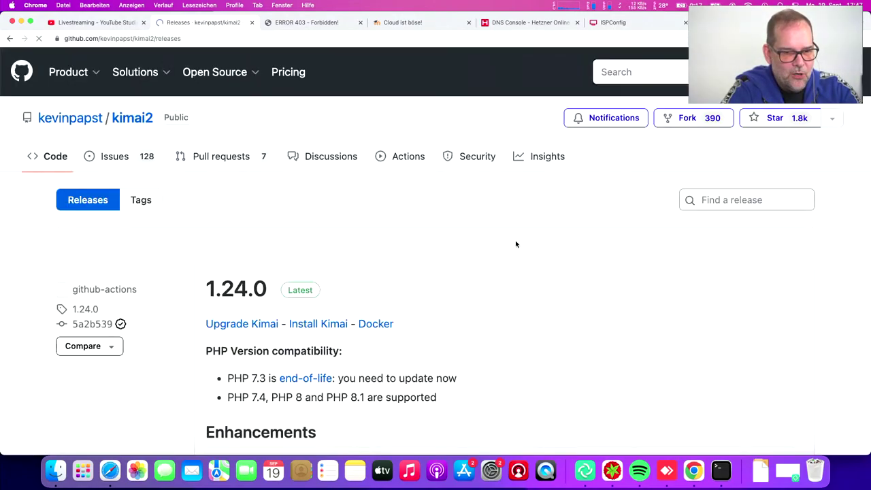
Scroll through the 1.24.0 release notes and assets, then open the kimai2 repository code page.
{"action": "scroll", "coordinate": [453, 321], "scroll_direction": "down", "scroll_amount": 2}
{"action": "scroll", "coordinate": [453, 322], "scroll_direction": "down", "scroll_amount": 1}
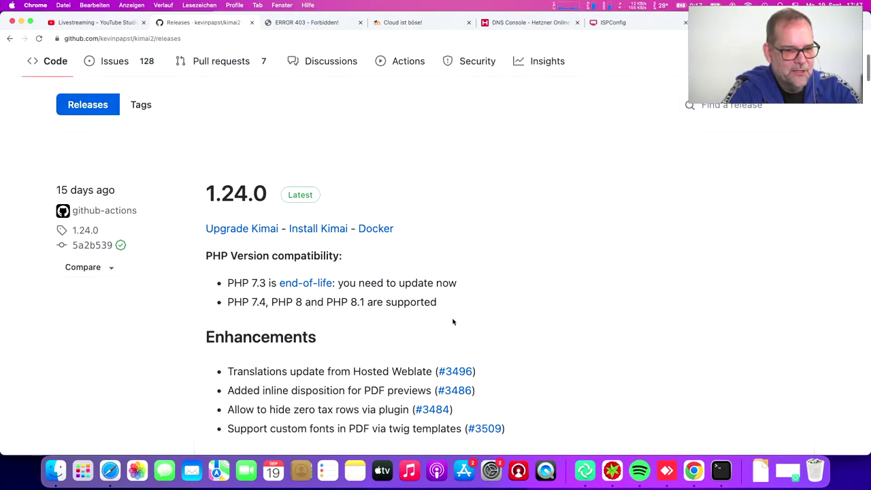
{"action": "scroll", "coordinate": [453, 321], "scroll_direction": "down", "scroll_amount": 1}
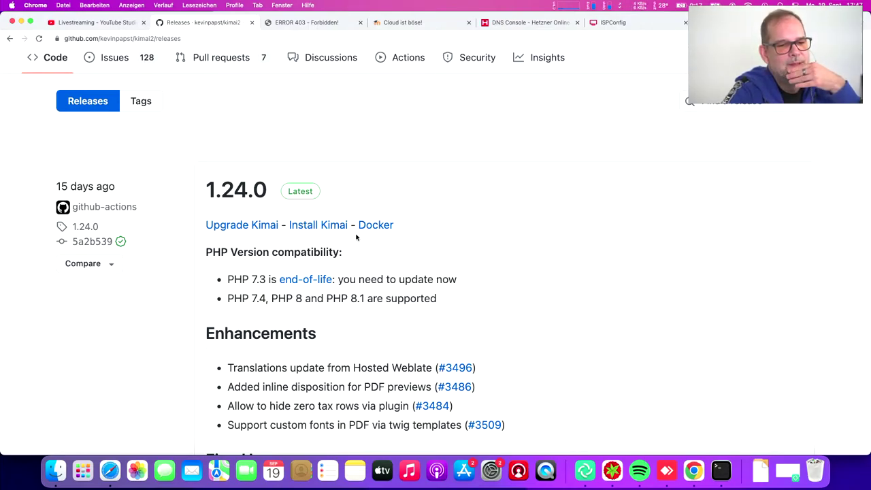
{"action": "scroll", "coordinate": [357, 279], "scroll_direction": "down", "scroll_amount": 4}
{"action": "scroll", "coordinate": [362, 264], "scroll_direction": "down", "scroll_amount": 1}
{"action": "scroll", "coordinate": [362, 264], "scroll_direction": "down", "scroll_amount": 4}
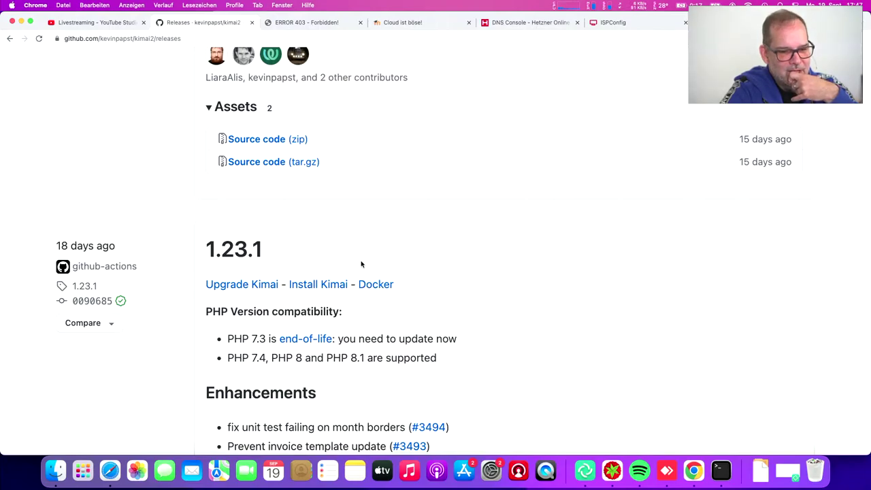
{"action": "scroll", "coordinate": [361, 264], "scroll_direction": "up", "scroll_amount": 5}
{"action": "scroll", "coordinate": [362, 264], "scroll_direction": "up", "scroll_amount": 5}
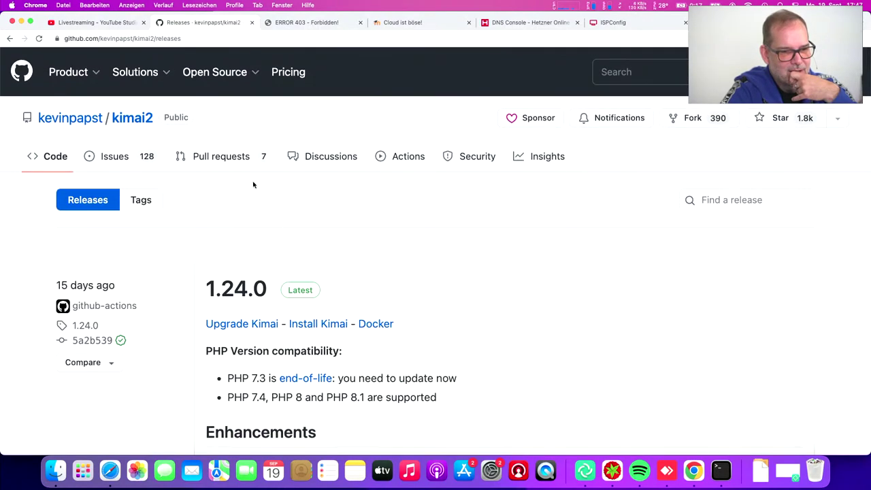
{"action": "left_click", "coordinate": [133, 119]}
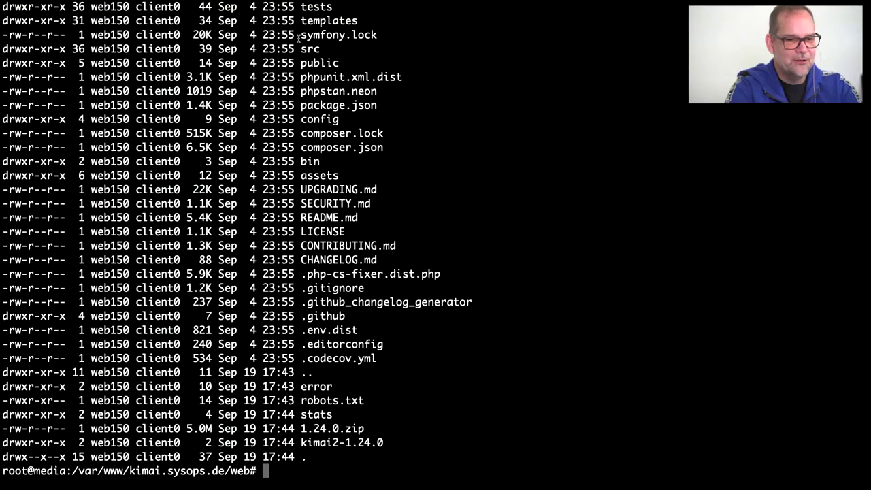
Enter the composer command name using Tab completion, removing a stray extra e.
{"action": "type", "text": "com"}
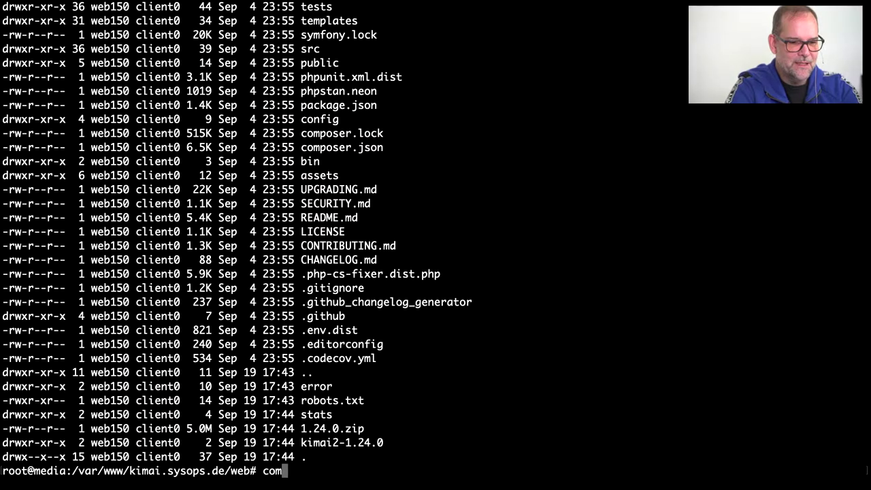
{"action": "key", "text": "Tab"}
{"action": "key", "text": "Tab"}
{"action": "key", "text": "Tab"}
{"action": "type", "text": "po"}
{"action": "key", "text": "Tab"}
{"action": "key", "text": "Tab"}
{"action": "key", "text": "Tab"}
{"action": "type", "text": "s"}
{"action": "key", "text": "Tab"}
{"action": "key", "text": "Tab"}
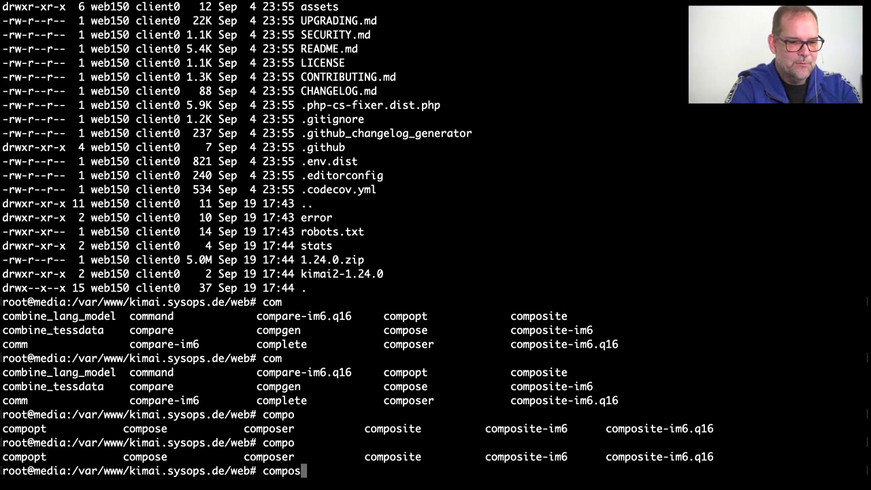
{"action": "key", "text": "Tab"}
{"action": "type", "text": "e"}
{"action": "key", "text": "Tab"}
{"action": "key", "text": "Tab"}
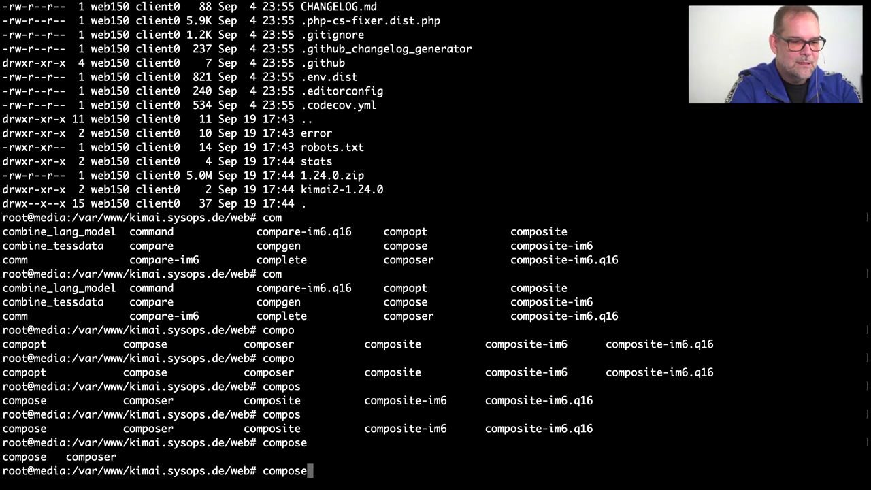
{"action": "type", "text": "e"}
{"action": "key", "text": "BackSpace"}
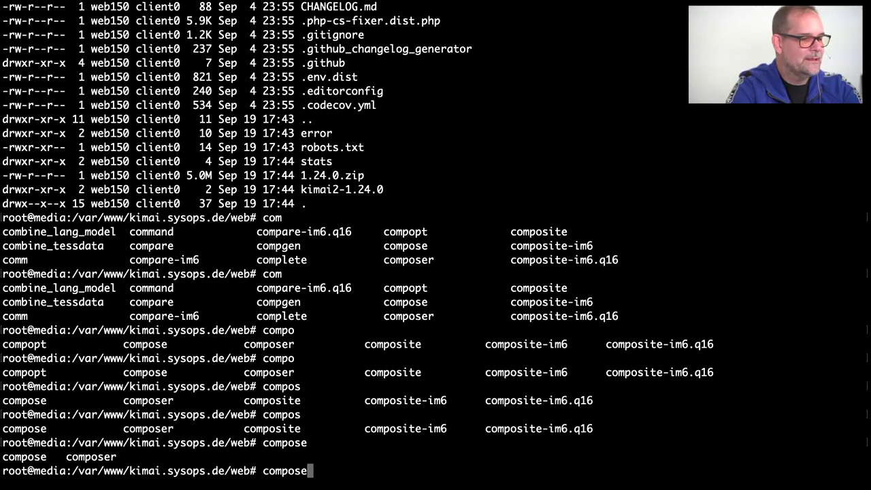
Complete and run composer install --no-dev --optimize-autoloader -n, correcting the --no-dec typo.
{"action": "type", "text": "r install"}
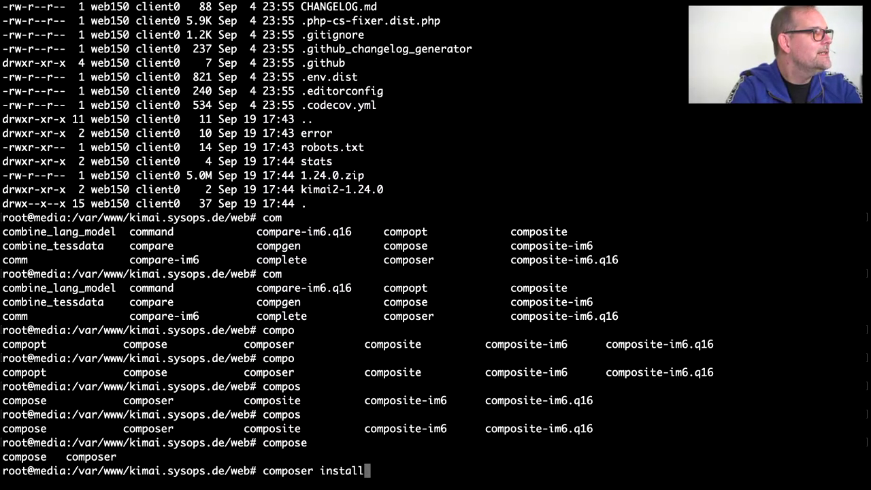
{"action": "type", "text": " --no-d"}
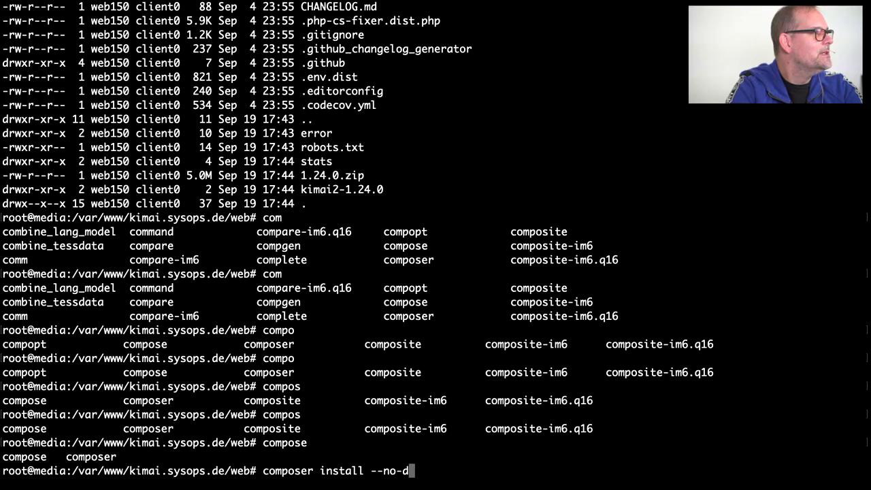
{"action": "type", "text": "ec --"}
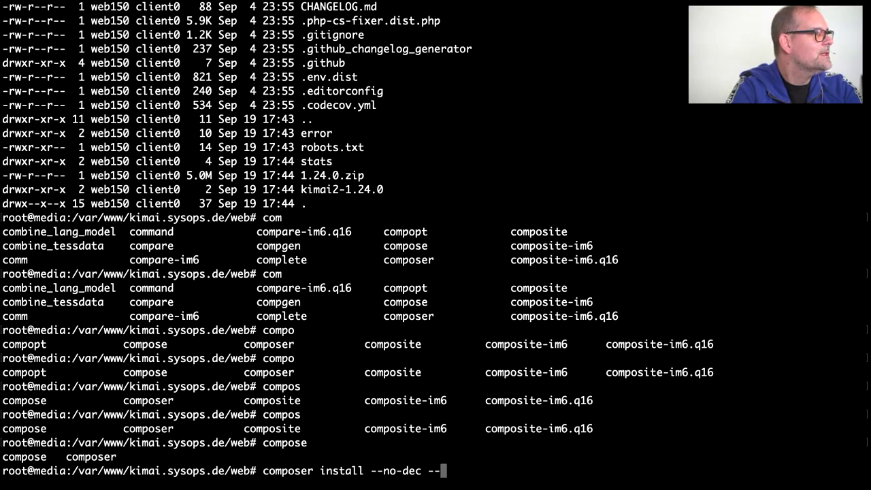
{"action": "type", "text": "opto"}
{"action": "key", "text": "BackSpace"}
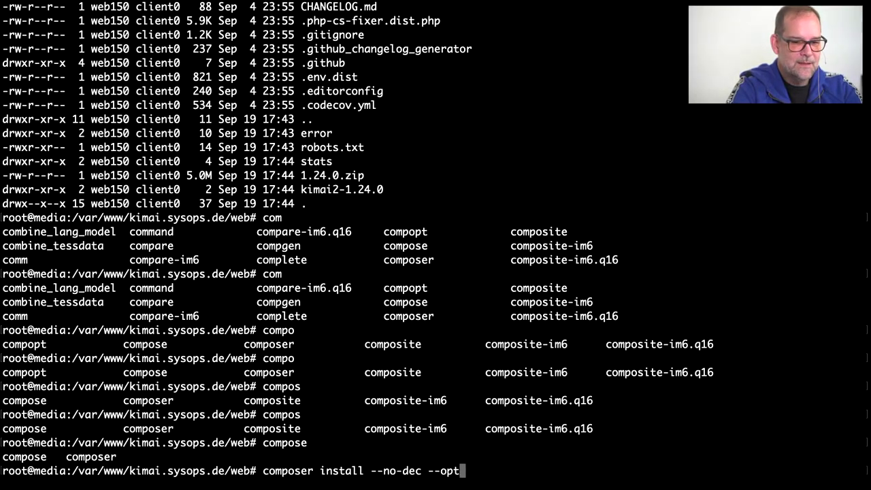
{"action": "type", "text": "imize-aut"}
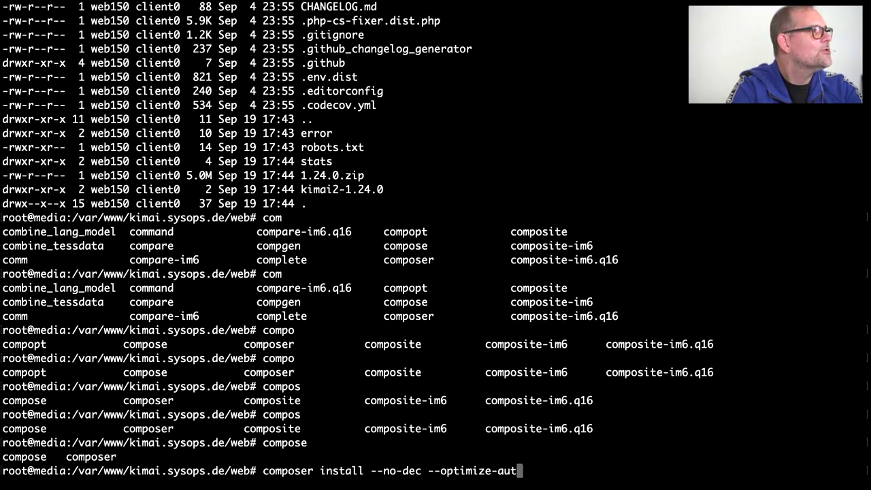
{"action": "type", "text": "oloader -n"}
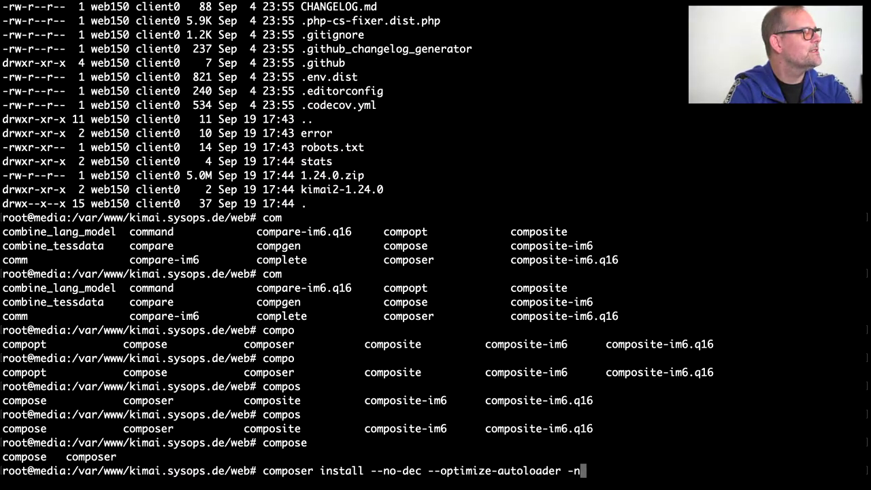
{"action": "key", "text": "alt+b"}
{"action": "key", "text": "alt+b"}
{"action": "key", "text": "alt+b"}
{"action": "key", "text": "alt+f"}
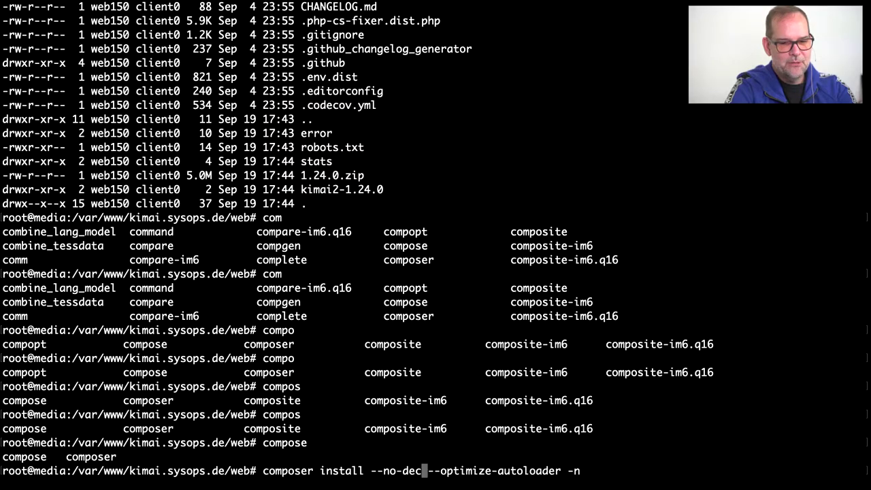
{"action": "key", "text": "BackSpace"}
{"action": "type", "text": "v"}
{"action": "key", "text": "Return"}
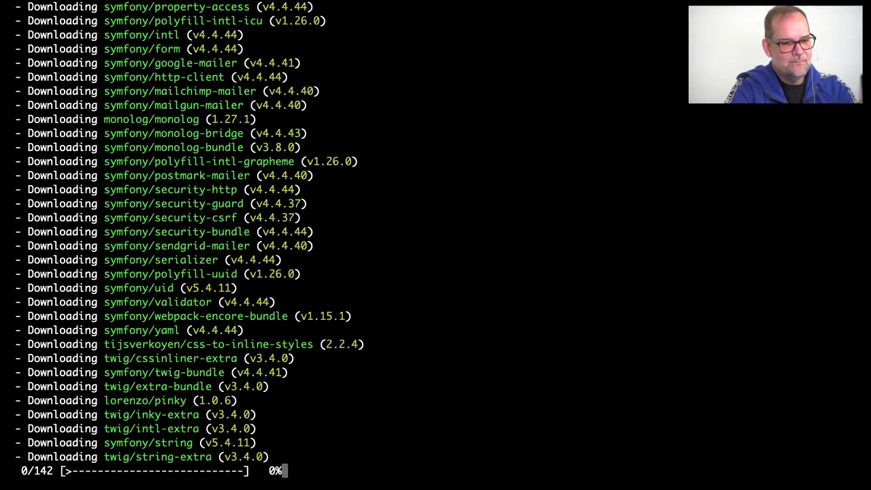
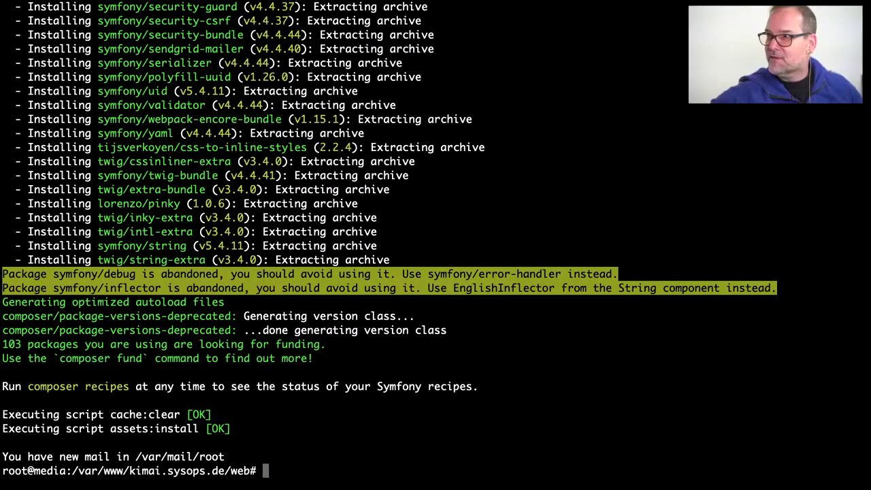
List the Kimai web folder with ls -althr and check the public subfolders, then cancel the cd.
{"action": "type", "text": "ls -althr"}
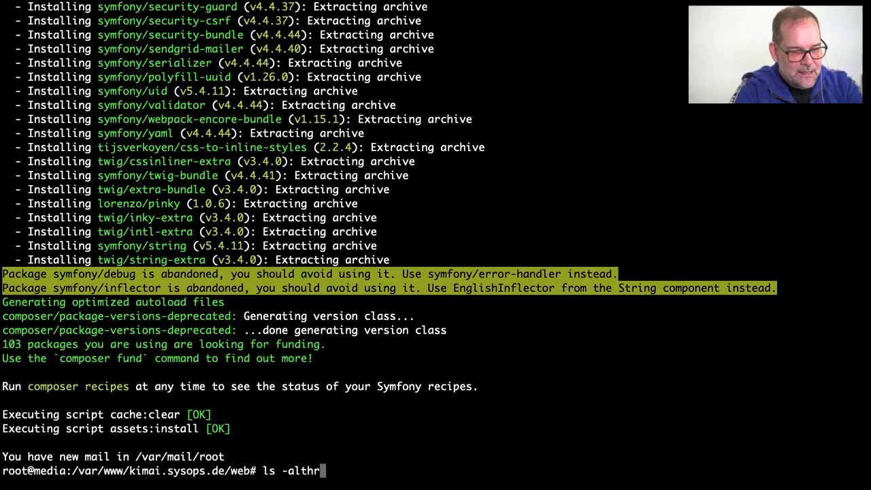
{"action": "key", "text": "Return"}
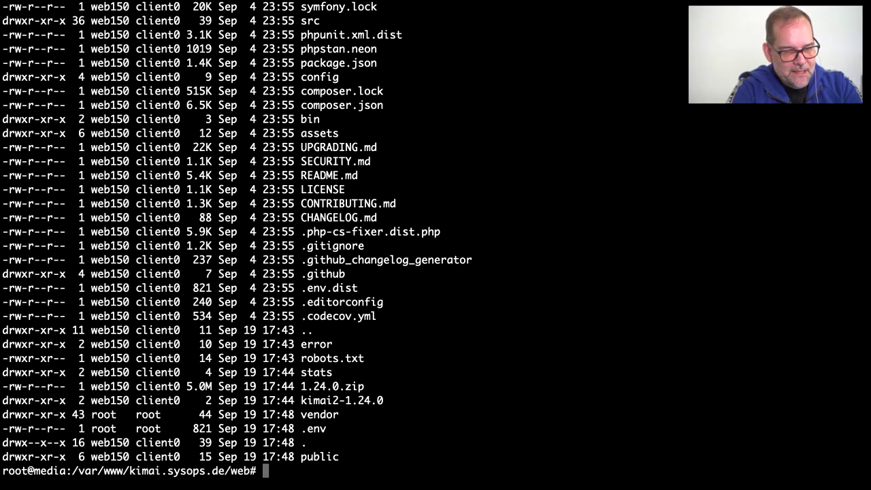
{"action": "type", "text": "c"}
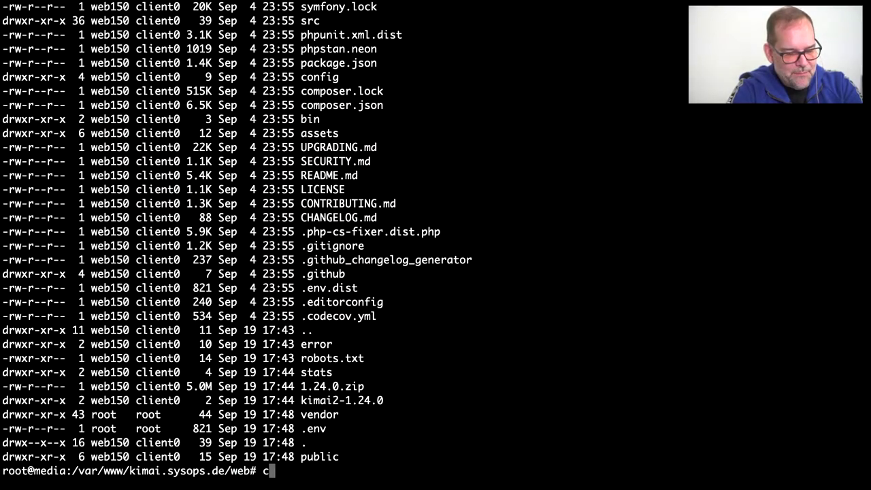
{"action": "type", "text": "d pu"}
{"action": "key", "text": "Tab"}
{"action": "key", "text": "Tab"}
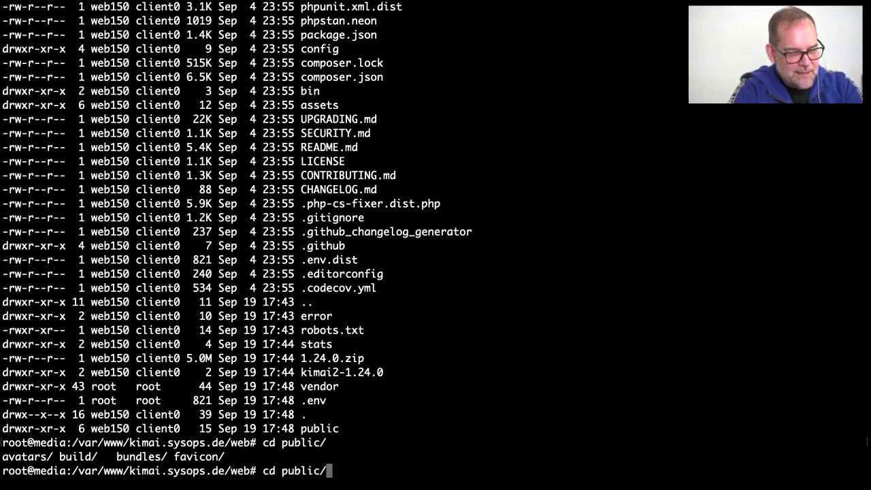
{"action": "key", "text": "Tab"}
{"action": "key", "text": "Tab"}
{"action": "key", "text": "ctrl+c"}
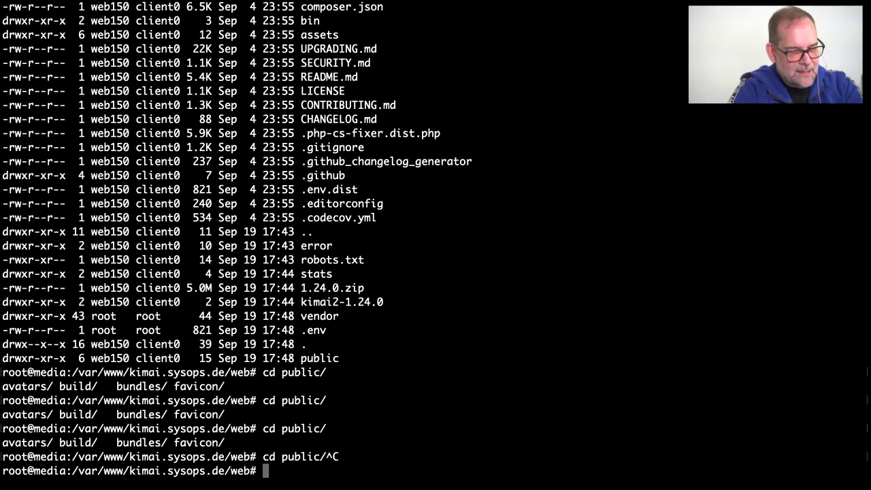
Search for every PHP file with find . -name *.php and scroll through the results.
{"action": "type", "text": "di"}
{"action": "key", "text": "BackSpace"}
{"action": "key", "text": "BackSpace"}
{"action": "type", "text": "find ."}
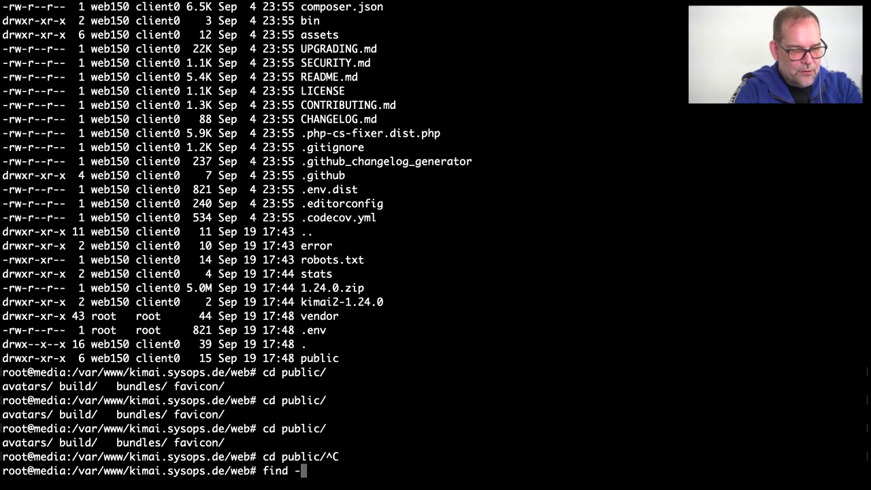
{"action": "type", "text": " -an"}
{"action": "key", "text": "BackSpace"}
{"action": "key", "text": "BackSpace"}
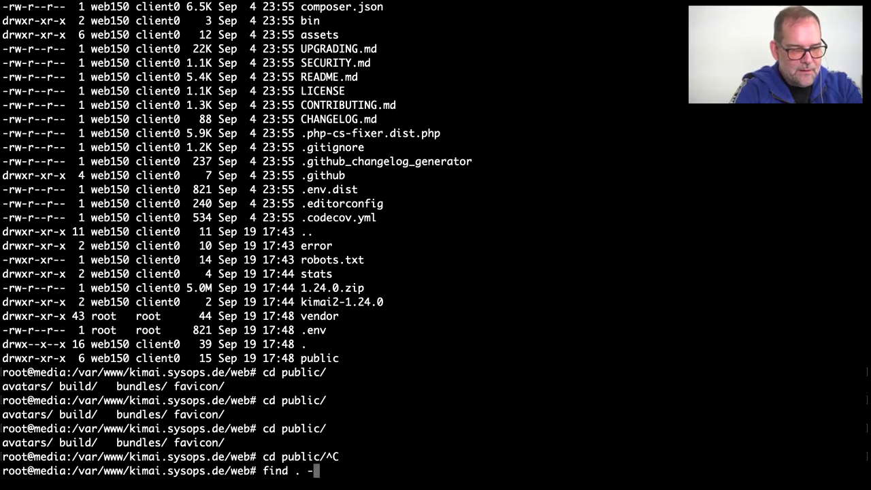
{"action": "type", "text": "name *.pghp"}
{"action": "key", "text": "BackSpace"}
{"action": "key", "text": "BackSpace"}
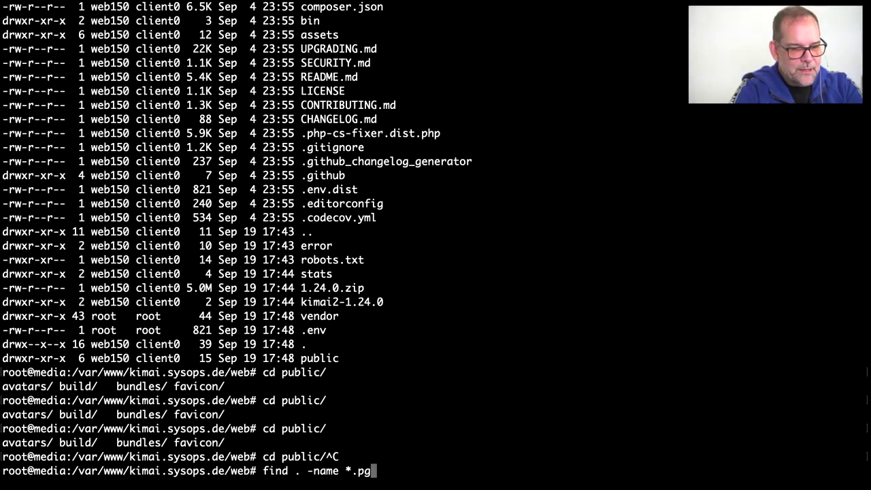
{"action": "key", "text": "BackSpace"}
{"action": "type", "text": "hp"}
{"action": "key", "text": "Return"}
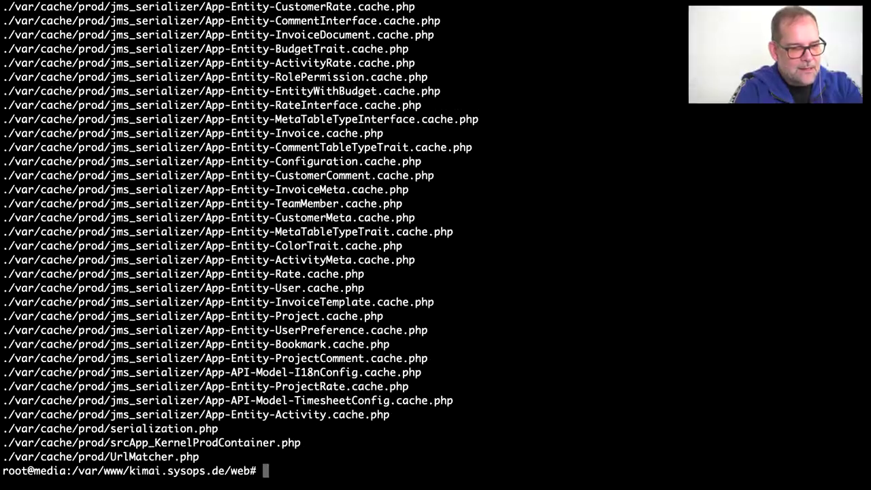
{"action": "scroll", "coordinate": [296, 145], "scroll_direction": "up", "scroll_amount": 5}
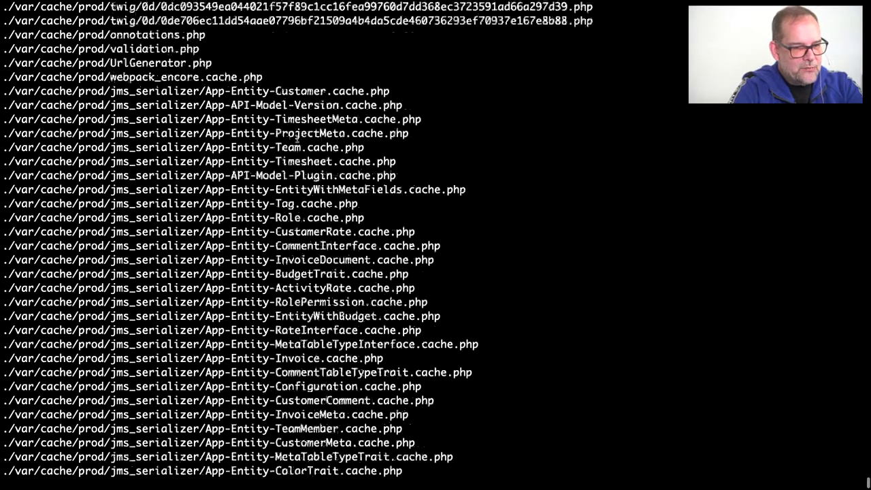
{"action": "scroll", "coordinate": [296, 144], "scroll_direction": "up", "scroll_amount": 10}
{"action": "scroll", "coordinate": [296, 142], "scroll_direction": "up", "scroll_amount": 10}
{"action": "scroll", "coordinate": [296, 139], "scroll_direction": "up", "scroll_amount": 10}
{"action": "scroll", "coordinate": [296, 140], "scroll_direction": "up", "scroll_amount": 10}
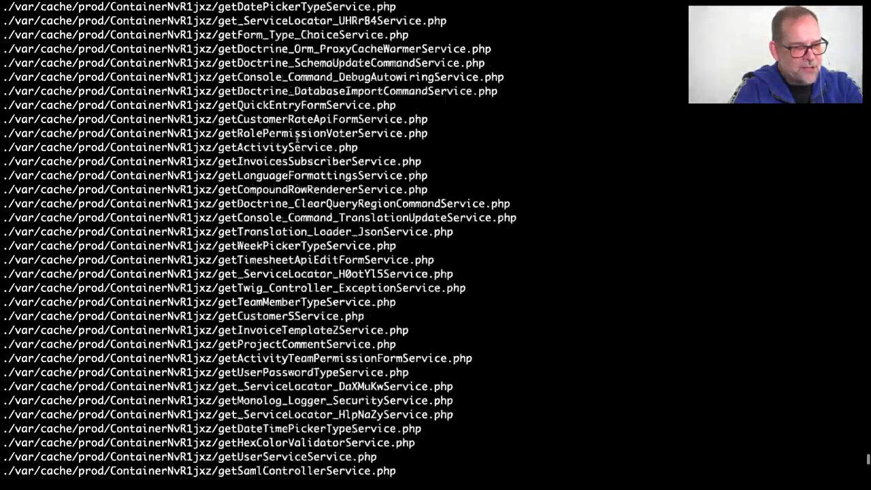
{"action": "scroll", "coordinate": [297, 139], "scroll_direction": "up", "scroll_amount": 10}
{"action": "scroll", "coordinate": [297, 140], "scroll_direction": "up", "scroll_amount": 10}
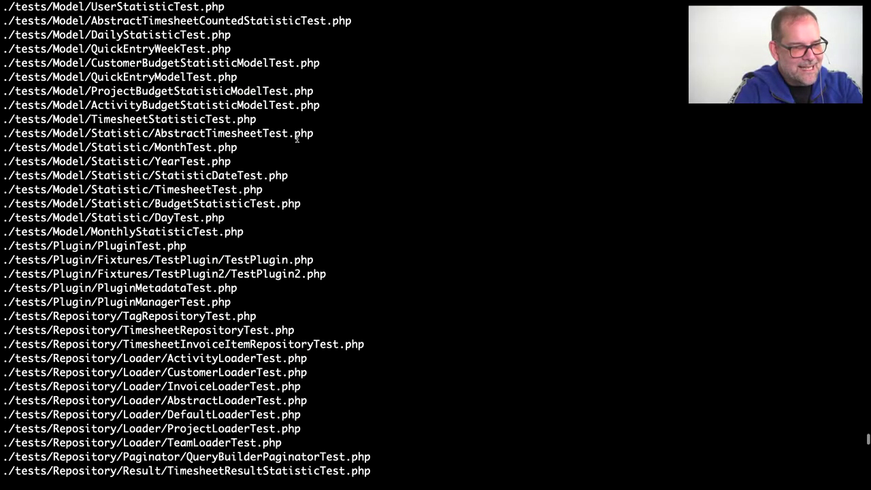
{"action": "scroll", "coordinate": [297, 139], "scroll_direction": "up", "scroll_amount": 10}
{"action": "scroll", "coordinate": [297, 139], "scroll_direction": "up", "scroll_amount": 10}
{"action": "scroll", "coordinate": [297, 139], "scroll_direction": "up", "scroll_amount": 10}
{"action": "scroll", "coordinate": [296, 139], "scroll_direction": "up", "scroll_amount": 10}
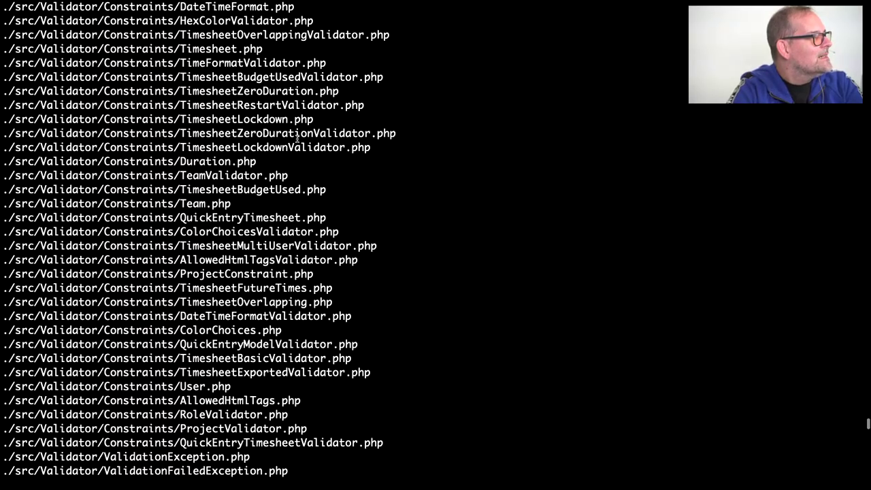
{"action": "scroll", "coordinate": [297, 139], "scroll_direction": "up", "scroll_amount": 10}
{"action": "scroll", "coordinate": [297, 139], "scroll_direction": "up", "scroll_amount": 10}
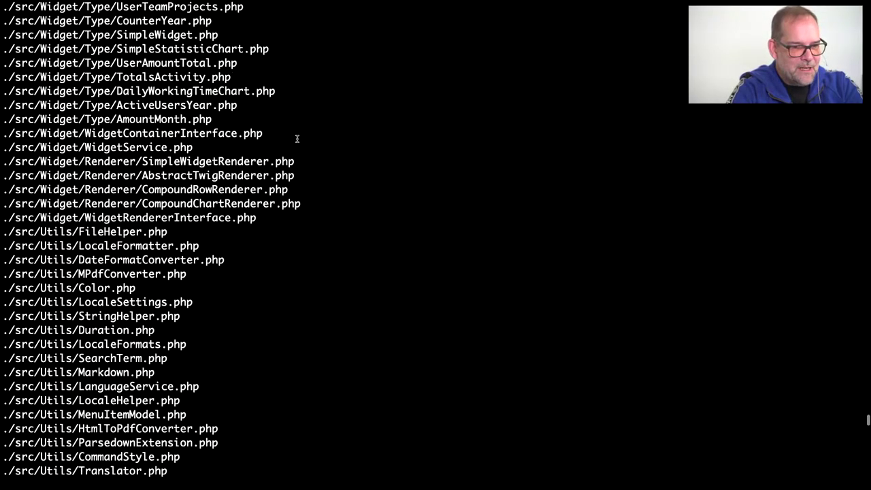
{"action": "scroll", "coordinate": [297, 139], "scroll_direction": "up", "scroll_amount": 10}
{"action": "scroll", "coordinate": [297, 139], "scroll_direction": "up", "scroll_amount": 10}
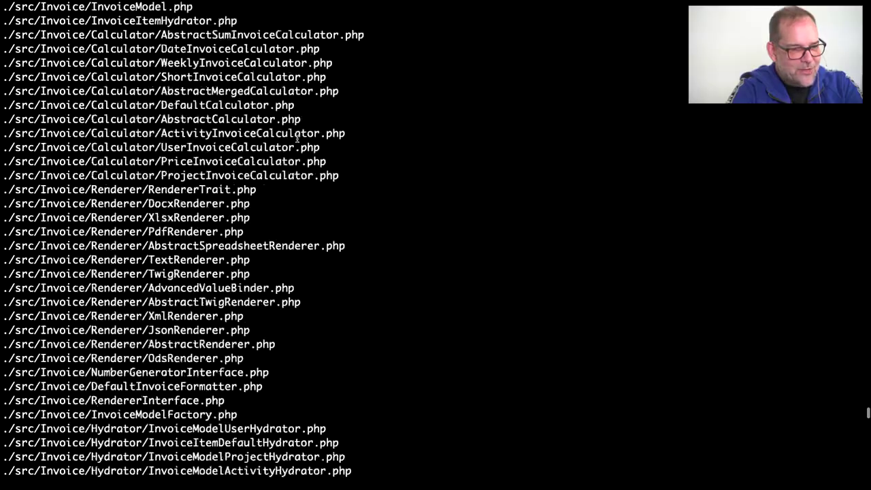
{"action": "scroll", "coordinate": [297, 139], "scroll_direction": "up", "scroll_amount": 10}
{"action": "scroll", "coordinate": [297, 139], "scroll_direction": "up", "scroll_amount": 10}
{"action": "scroll", "coordinate": [297, 139], "scroll_direction": "up", "scroll_amount": 10}
{"action": "scroll", "coordinate": [297, 139], "scroll_direction": "up", "scroll_amount": 10}
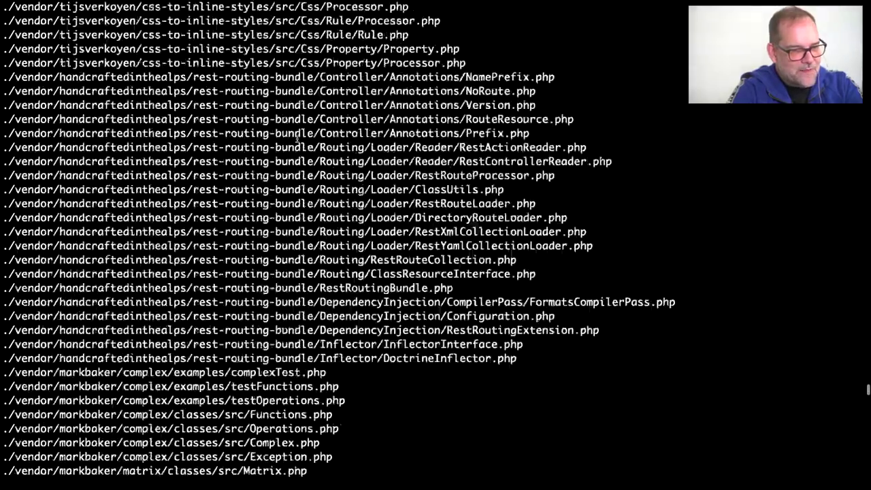
{"action": "scroll", "coordinate": [297, 139], "scroll_direction": "up", "scroll_amount": 10}
{"action": "scroll", "coordinate": [296, 139], "scroll_direction": "up", "scroll_amount": 10}
{"action": "scroll", "coordinate": [297, 139], "scroll_direction": "up", "scroll_amount": 10}
{"action": "scroll", "coordinate": [297, 139], "scroll_direction": "up", "scroll_amount": 10}
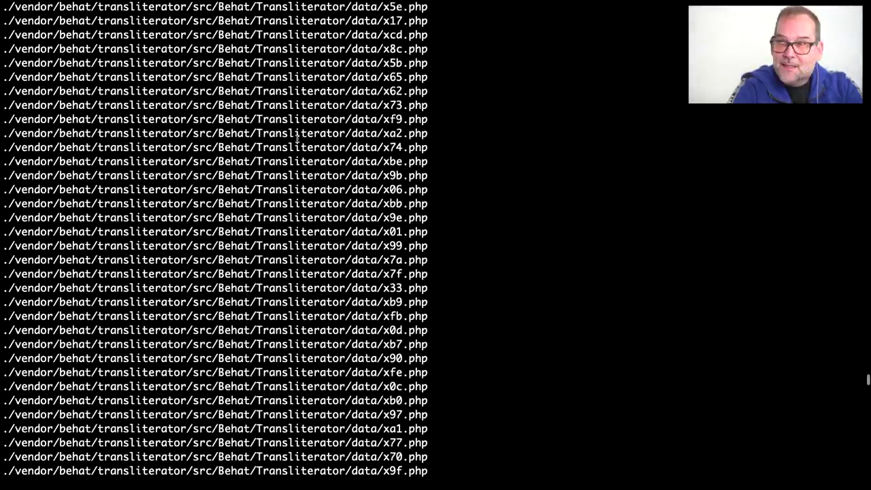
{"action": "scroll", "coordinate": [297, 138], "scroll_direction": "up", "scroll_amount": 10}
{"action": "scroll", "coordinate": [297, 139], "scroll_direction": "up", "scroll_amount": 10}
{"action": "scroll", "coordinate": [296, 139], "scroll_direction": "up", "scroll_amount": 10}
{"action": "scroll", "coordinate": [297, 139], "scroll_direction": "up", "scroll_amount": 10}
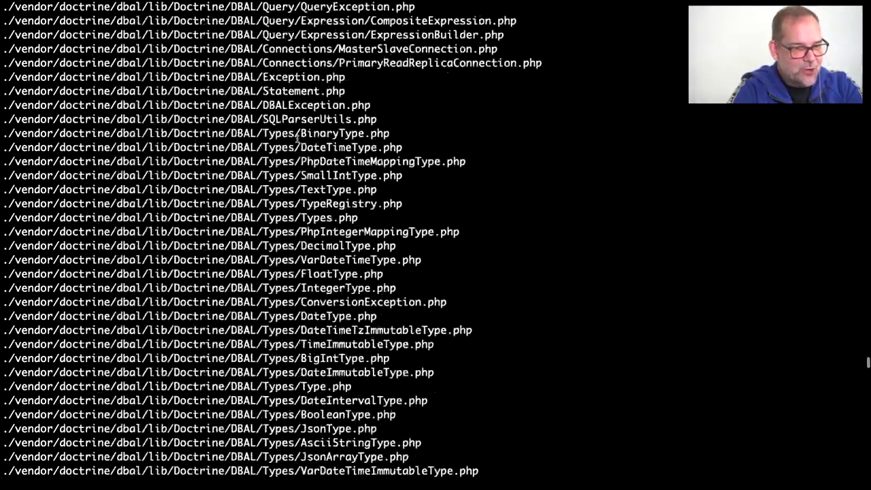
{"action": "scroll", "coordinate": [297, 139], "scroll_direction": "up", "scroll_amount": 10}
{"action": "scroll", "coordinate": [297, 138], "scroll_direction": "up", "scroll_amount": 10}
{"action": "scroll", "coordinate": [297, 139], "scroll_direction": "up", "scroll_amount": 10}
{"action": "key", "text": "ctrl+Left"}
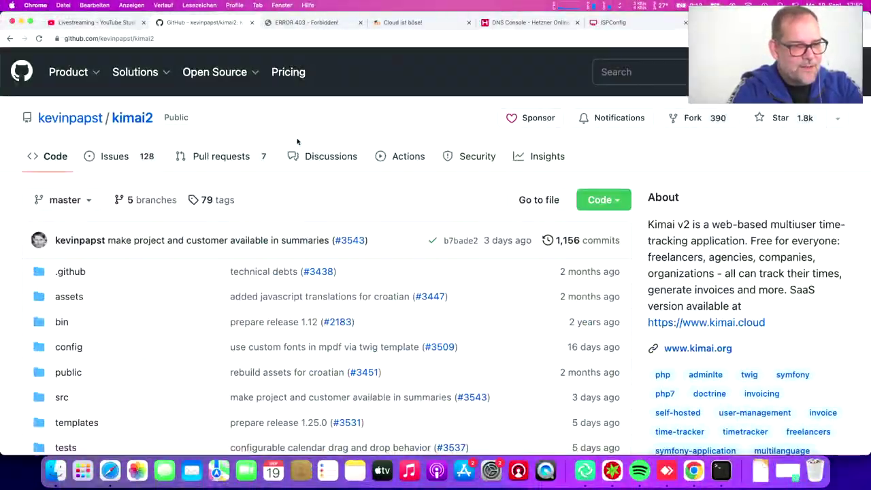
From the kimai2 README's Installation section, go to the Recommended setup documentation.
{"action": "left_click", "coordinate": [308, 23]}
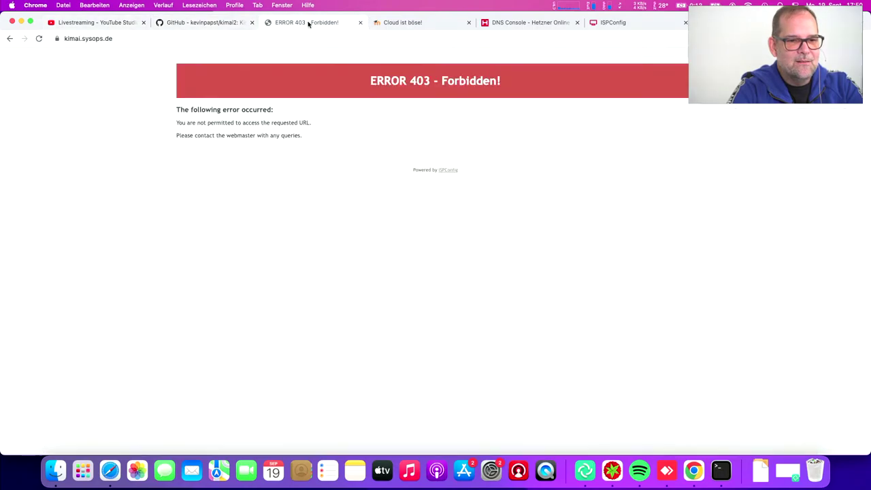
{"action": "left_click", "coordinate": [222, 23]}
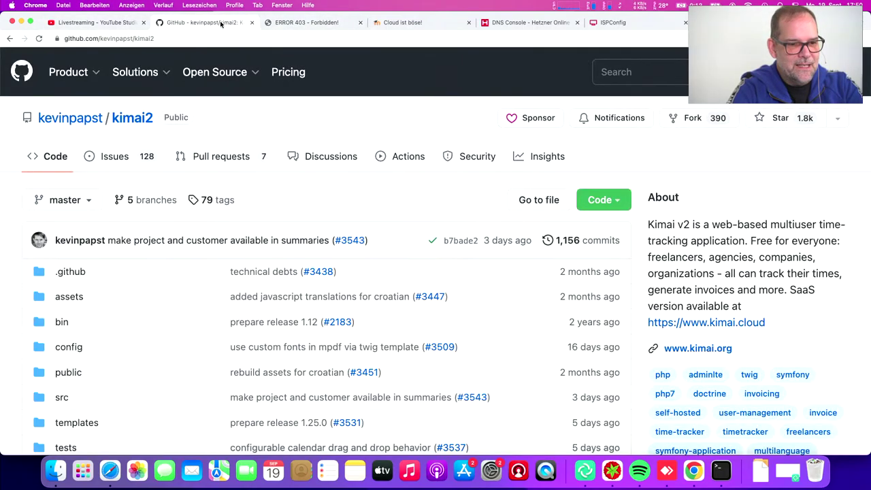
{"action": "scroll", "coordinate": [181, 406], "scroll_direction": "down", "scroll_amount": 6}
{"action": "scroll", "coordinate": [181, 406], "scroll_direction": "down", "scroll_amount": 3}
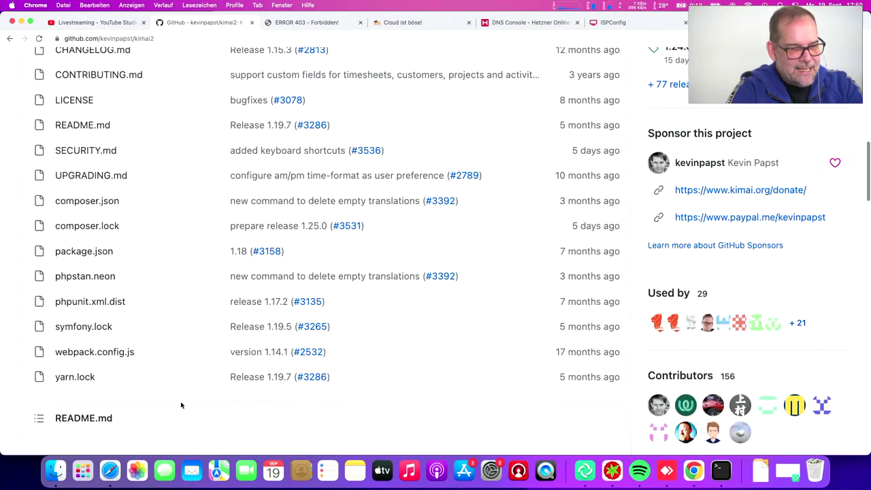
{"action": "scroll", "coordinate": [188, 348], "scroll_direction": "down", "scroll_amount": 2}
{"action": "scroll", "coordinate": [129, 319], "scroll_direction": "down", "scroll_amount": 1}
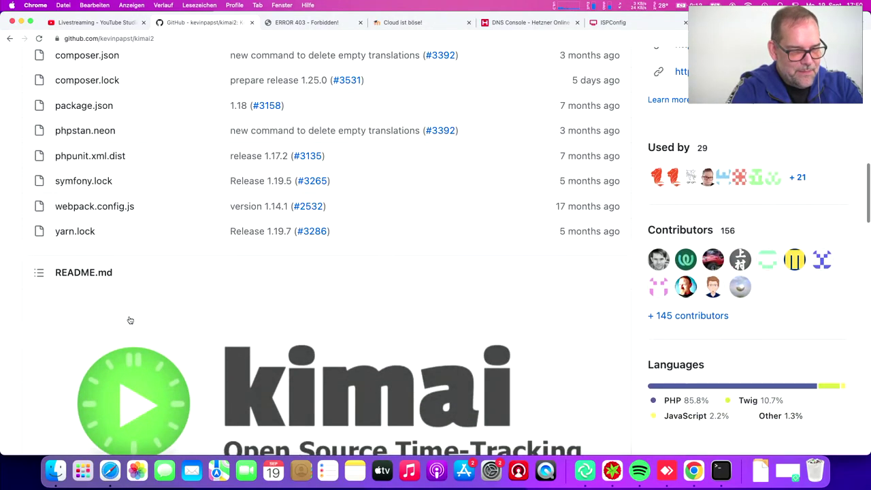
{"action": "scroll", "coordinate": [136, 314], "scroll_direction": "down", "scroll_amount": 5}
{"action": "scroll", "coordinate": [165, 306], "scroll_direction": "down", "scroll_amount": 1}
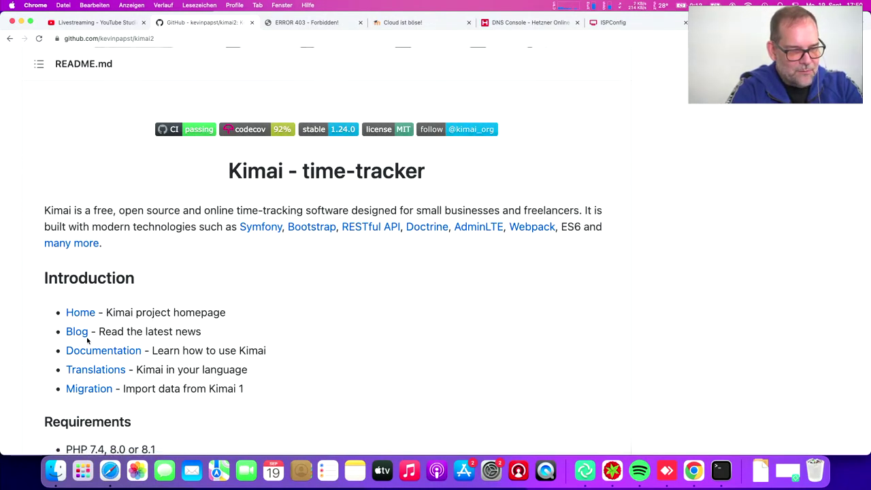
{"action": "scroll", "coordinate": [99, 375], "scroll_direction": "down", "scroll_amount": 3}
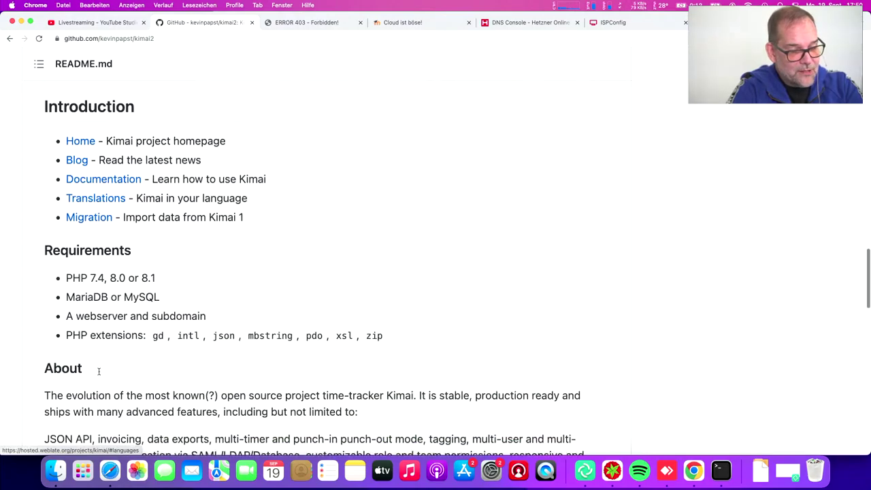
{"action": "scroll", "coordinate": [99, 373], "scroll_direction": "down", "scroll_amount": 5}
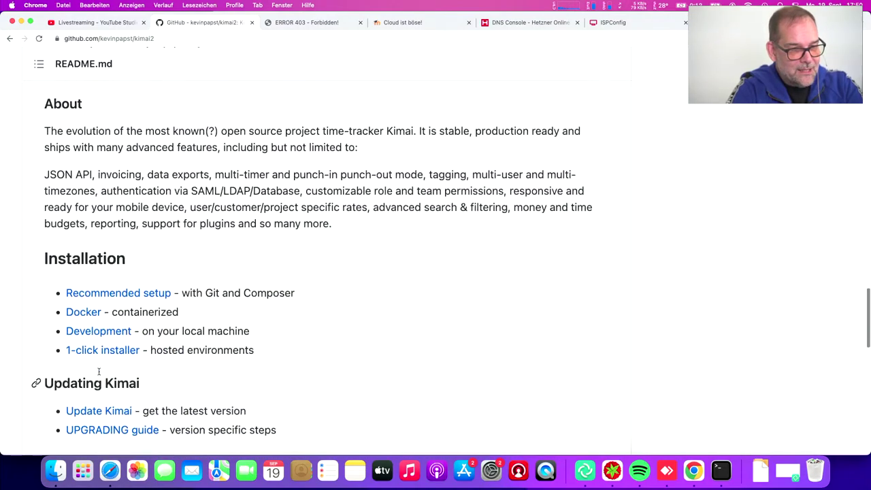
{"action": "left_click", "coordinate": [125, 296]}
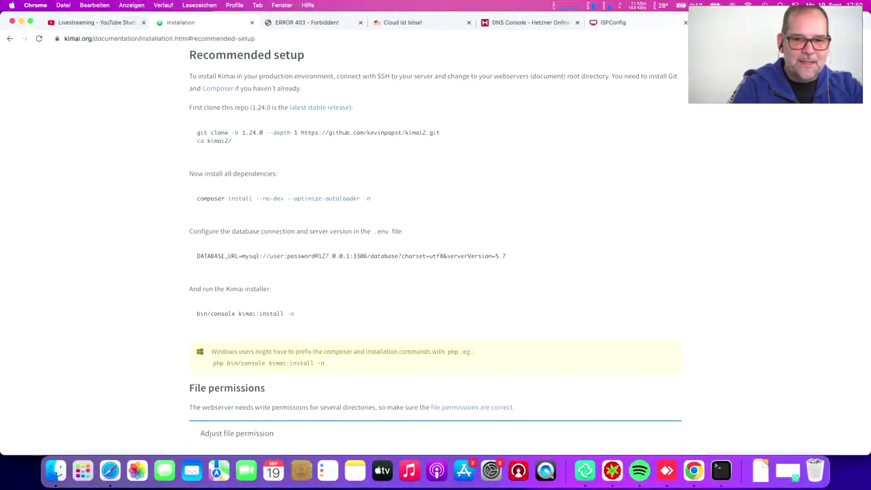
{"action": "key", "text": "super+t"}
{"action": "type", "text": "me"}
{"action": "key", "text": "Right"}
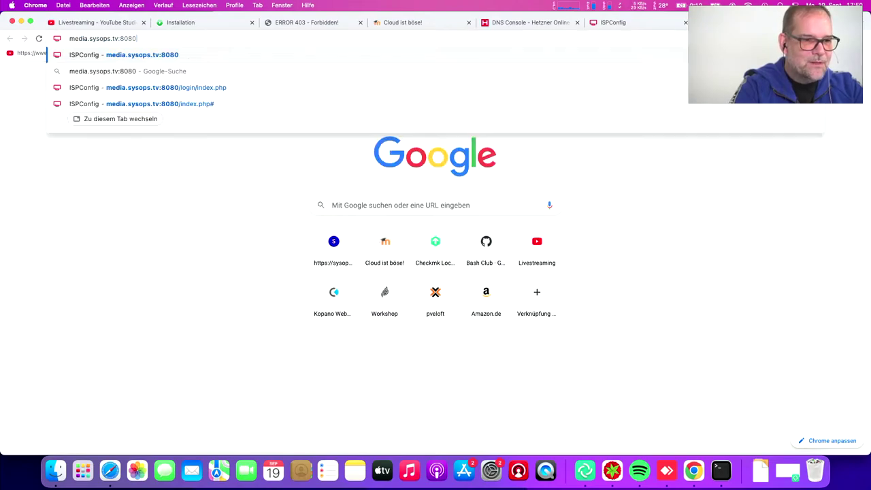
{"action": "key", "text": "Down"}
{"action": "key", "text": "Down"}
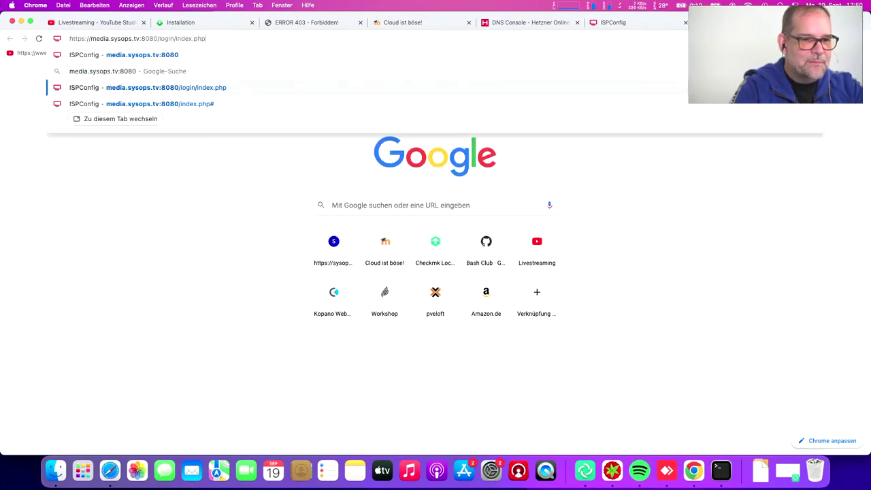
{"action": "type", "text": "meet.sysops.de/wo"}
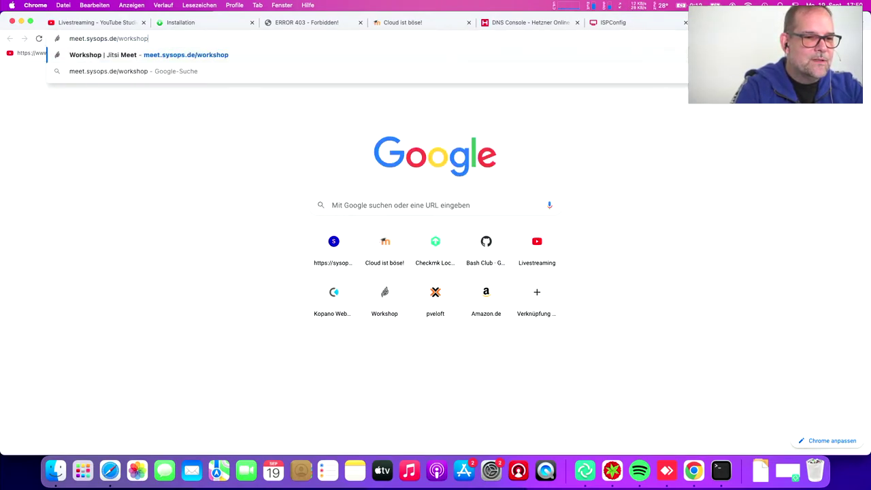
{"action": "type", "text": "rksh"}
{"action": "key", "text": "BackSpace"}
{"action": "key", "text": "BackSpace"}
{"action": "key", "text": "BackSpace"}
{"action": "key", "text": "BackSpace"}
{"action": "key", "text": "BackSpace"}
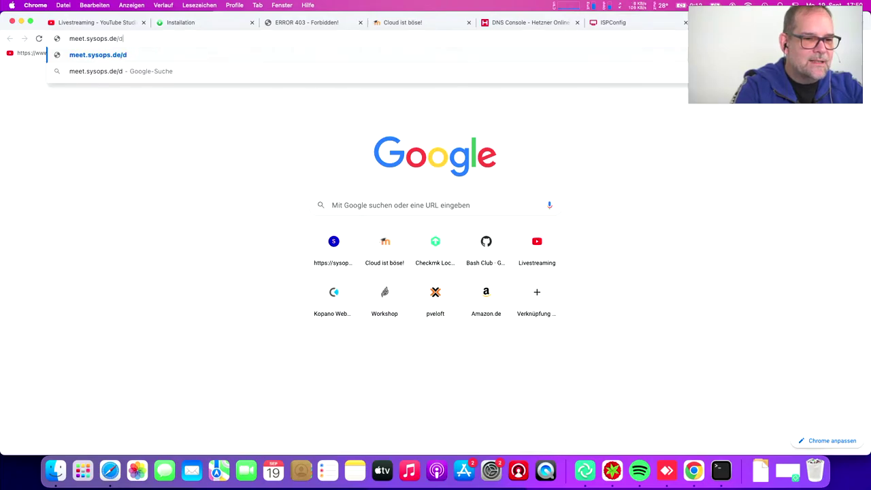
{"action": "type", "text": "th"}
{"action": "key", "text": "Down"}
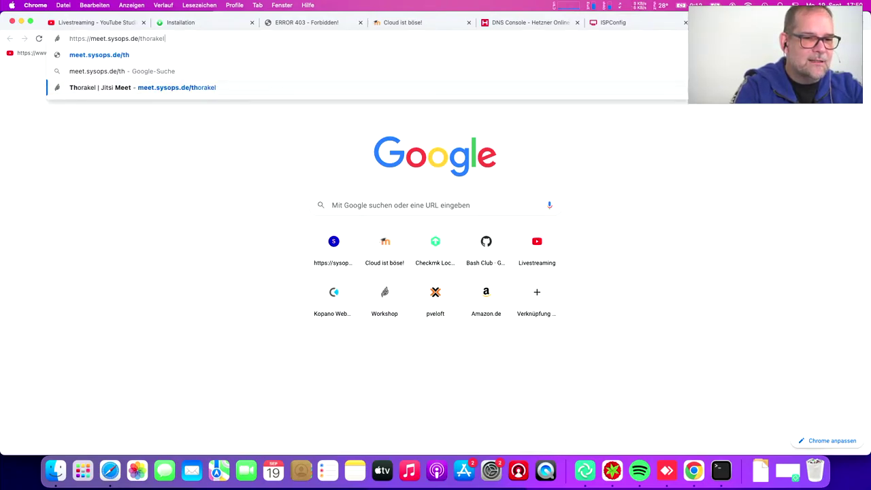
{"action": "key", "text": "Up"}
{"action": "key", "text": "Down"}
{"action": "key", "text": "Return"}
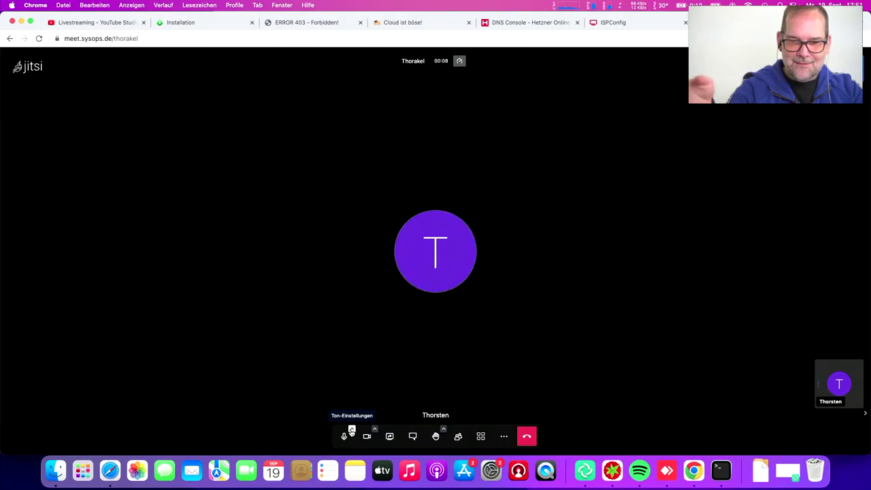
List the kimai.sysops.de web directory sorted by time with ls -althr.
{"action": "key", "text": "ctrl+Right"}
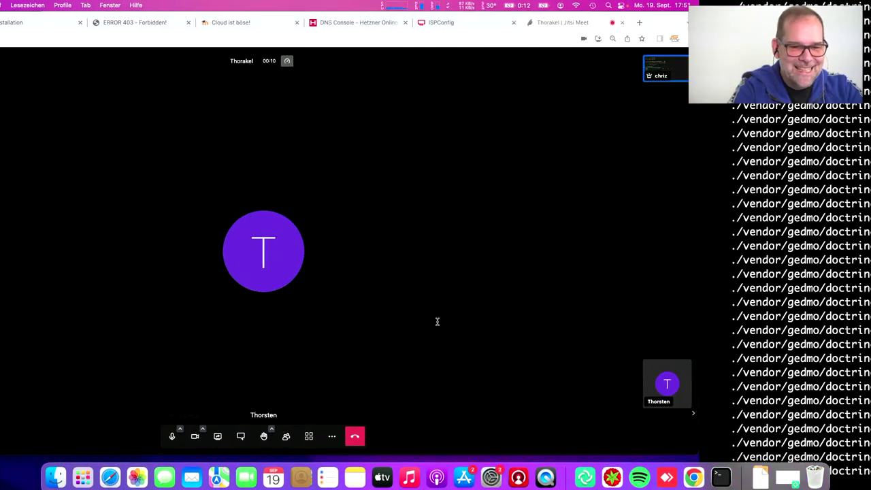
{"action": "type", "text": "ls"}
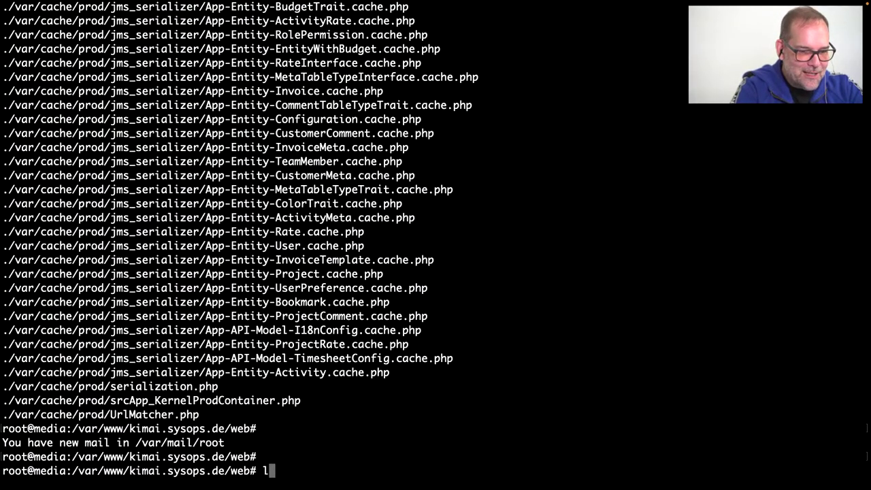
{"action": "type", "text": " -althr"}
{"action": "key", "text": "Return"}
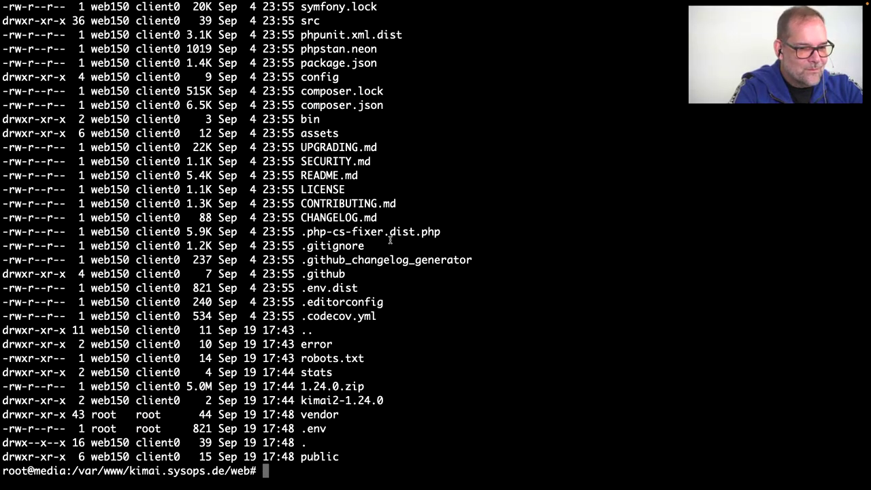
Delete all contents of the web directory with rm -r *.
{"action": "type", "text": "rm "}
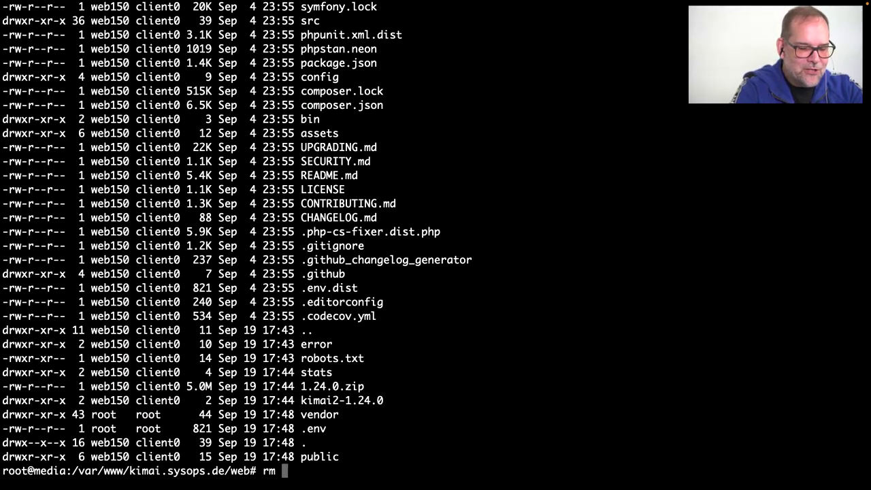
{"action": "type", "text": "-"}
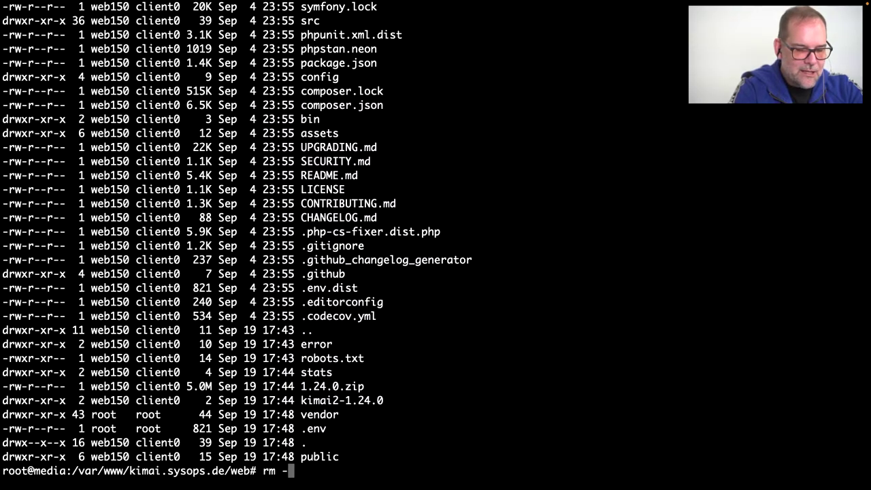
{"action": "type", "text": "r *"}
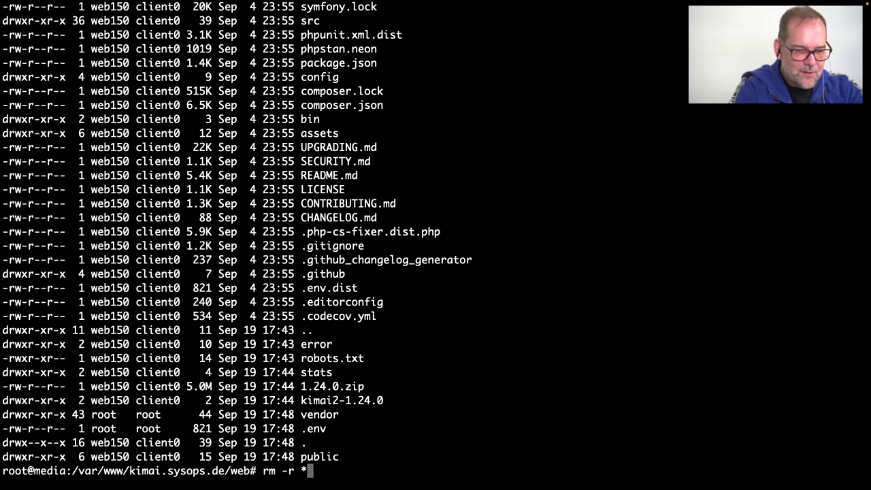
{"action": "key", "text": "Return"}
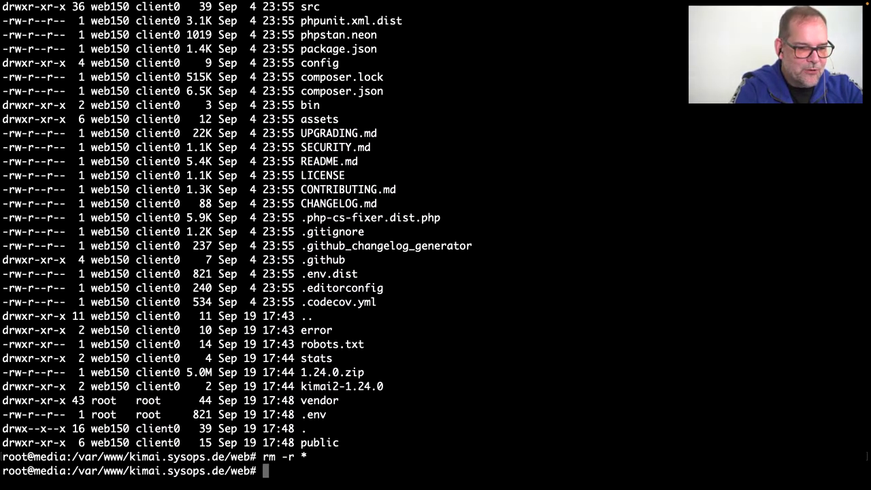
{"action": "key", "text": "super+Tab"}
{"action": "key", "text": "super+Tab"}
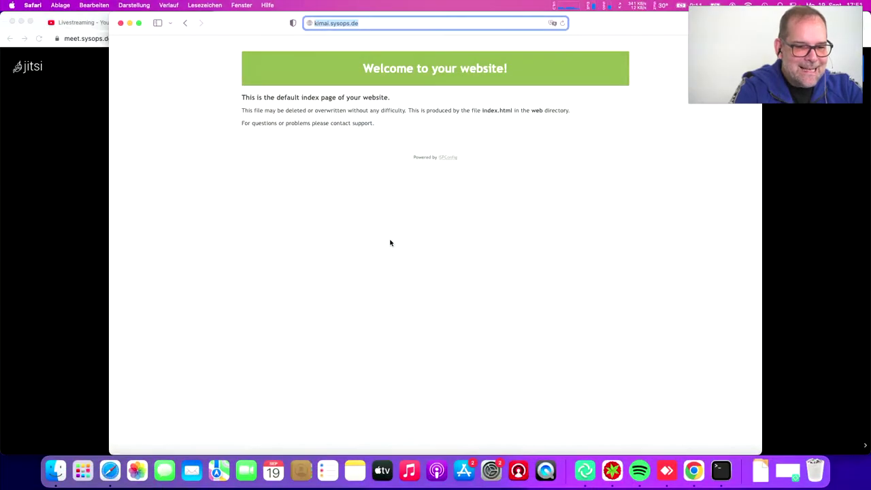
Share the entire screen (Gesamter Bildschirm) with the Thorakel Jitsi meeting.
{"action": "left_click", "coordinate": [130, 23]}
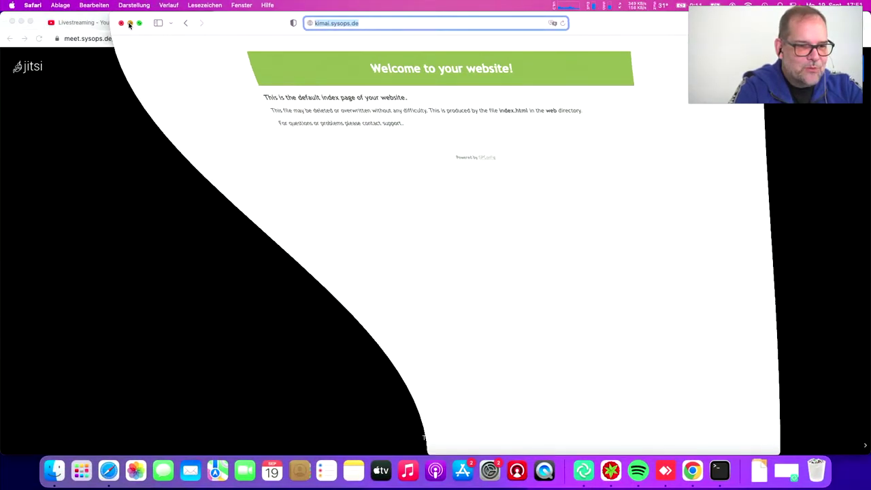
{"action": "left_click", "coordinate": [379, 438]}
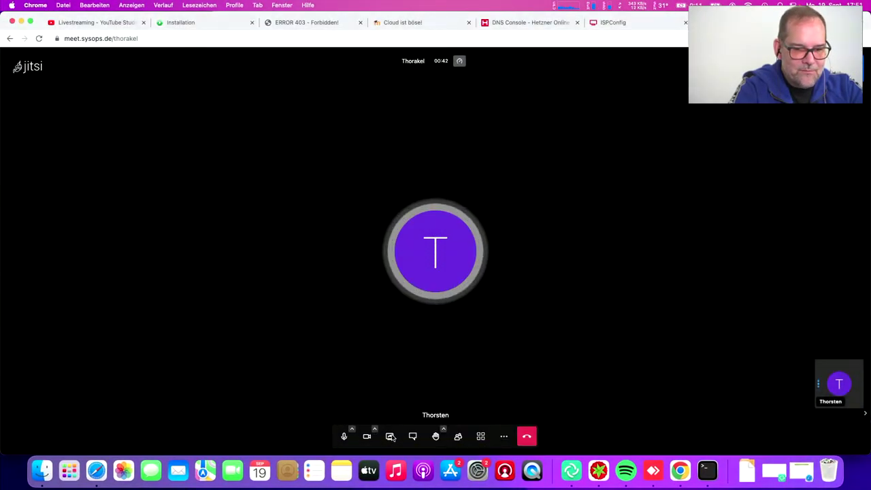
{"action": "left_click", "coordinate": [390, 436]}
{"action": "left_click", "coordinate": [410, 151]}
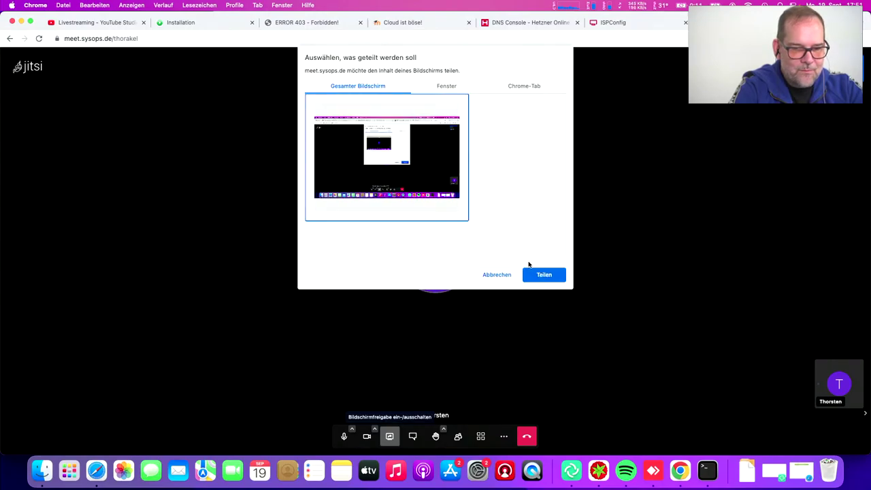
{"action": "left_click", "coordinate": [543, 274]}
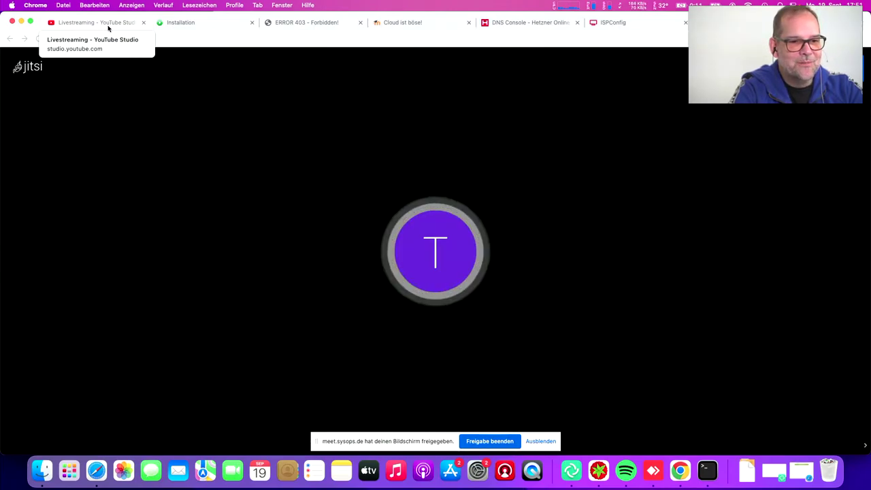
{"action": "left_click", "coordinate": [617, 24]}
Select the git clone -b 1.24.0 command in the docs' Recommended setup section.
{"action": "left_click", "coordinate": [265, 22]}
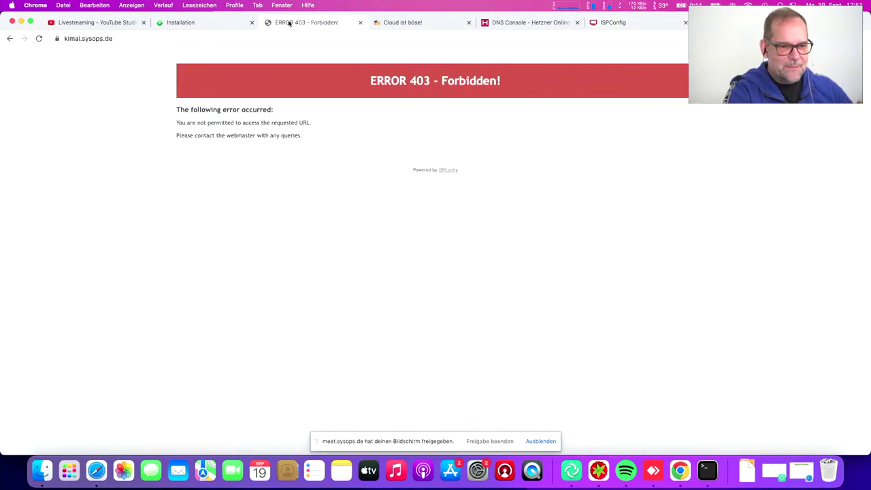
{"action": "left_click", "coordinate": [209, 23]}
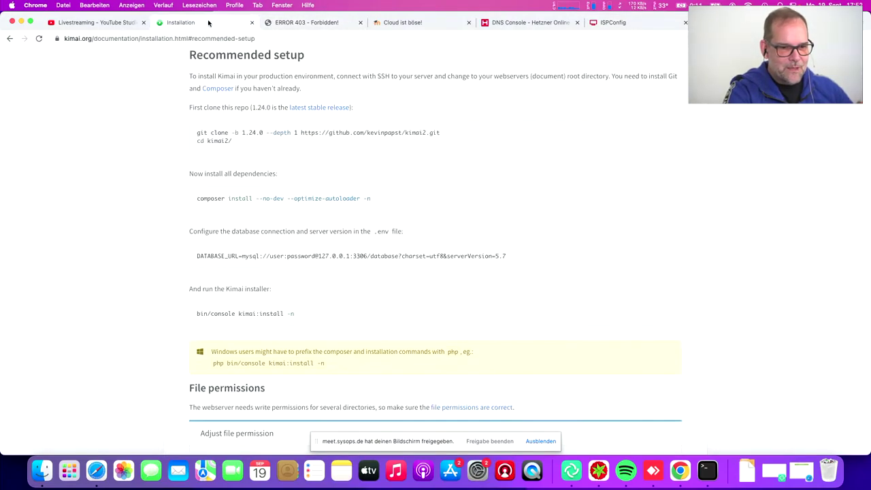
{"action": "scroll", "coordinate": [185, 124], "scroll_direction": "up", "scroll_amount": 1}
{"action": "scroll", "coordinate": [184, 136], "scroll_direction": "up", "scroll_amount": 3}
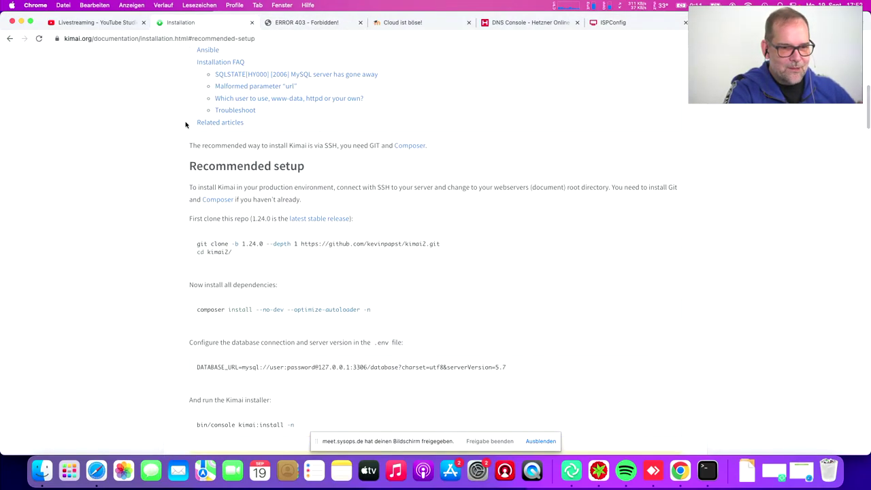
{"action": "triple_click", "coordinate": [203, 243]}
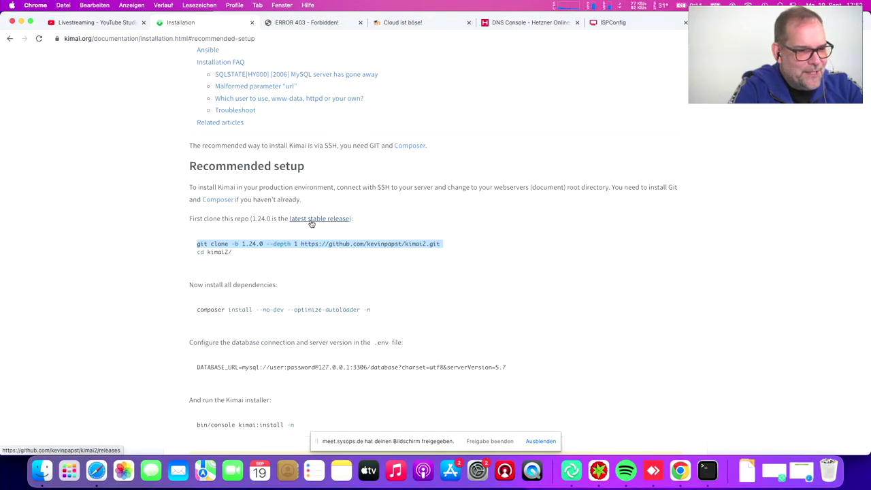
{"action": "scroll", "coordinate": [309, 224], "scroll_direction": "up", "scroll_amount": 1}
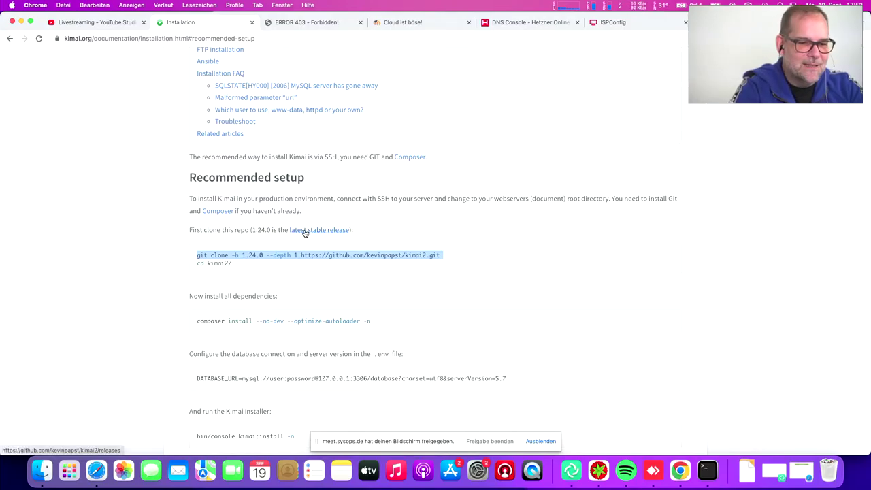
{"action": "key", "text": "super+Tab"}
{"action": "key", "text": "super+Tab"}
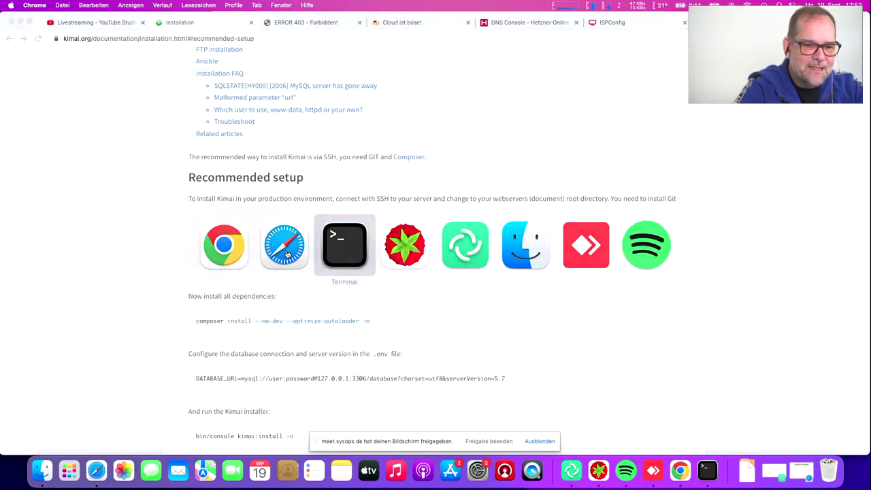
Clone kimai2 at version 1.24.0 with depth 1 and change into the kimai2 directory.
{"action": "type", "text": "git clone -b 1.24.0 --depth 1 https://github.com/kevinpapst/kimai2.git"}
{"action": "key", "text": "Return"}
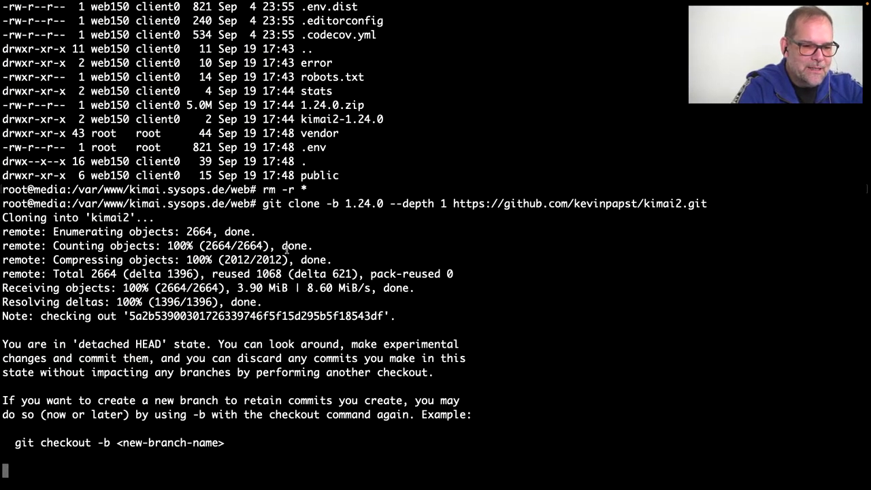
{"action": "key", "text": "super+Tab"}
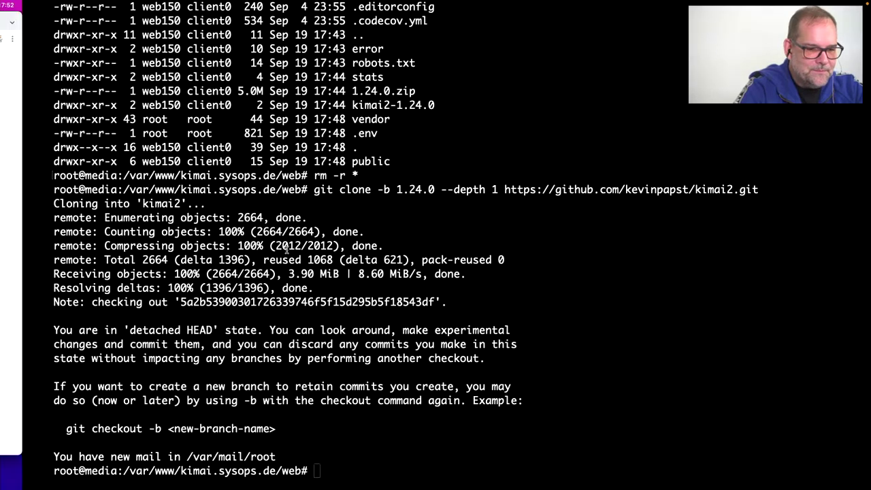
{"action": "triple_click", "coordinate": [232, 263]}
{"action": "key", "text": "super+c"}
{"action": "key", "text": "super+Tab"}
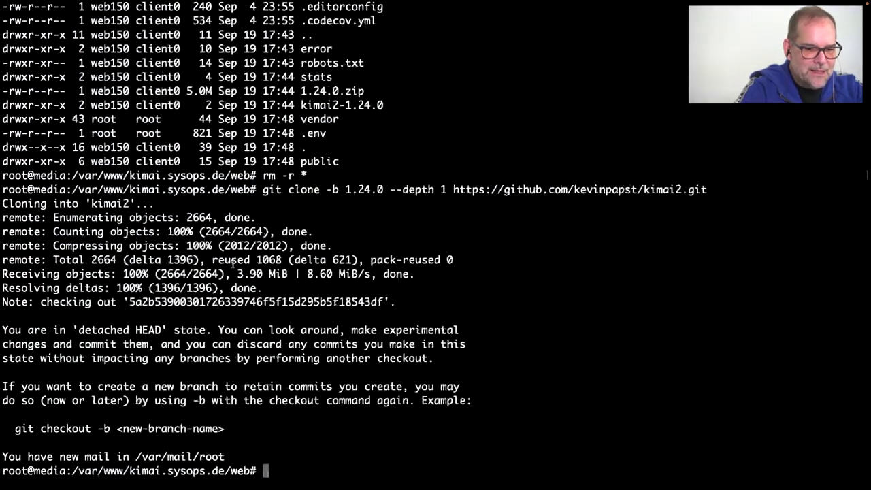
{"action": "key", "text": "super+v"}
{"action": "key", "text": "Return"}
Run sudo -u web150 composer install --no-dev --optimize-autoloader -n in kimai2.
{"action": "key", "text": "super+Tab"}
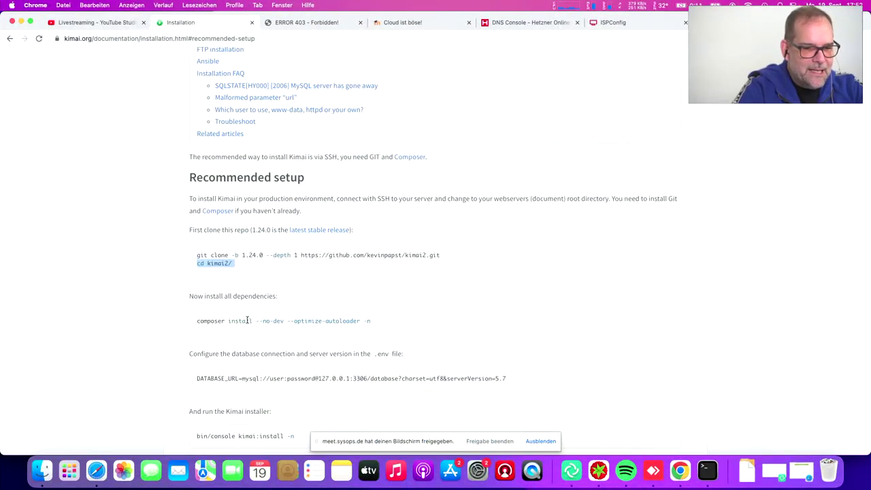
{"action": "triple_click", "coordinate": [238, 318]}
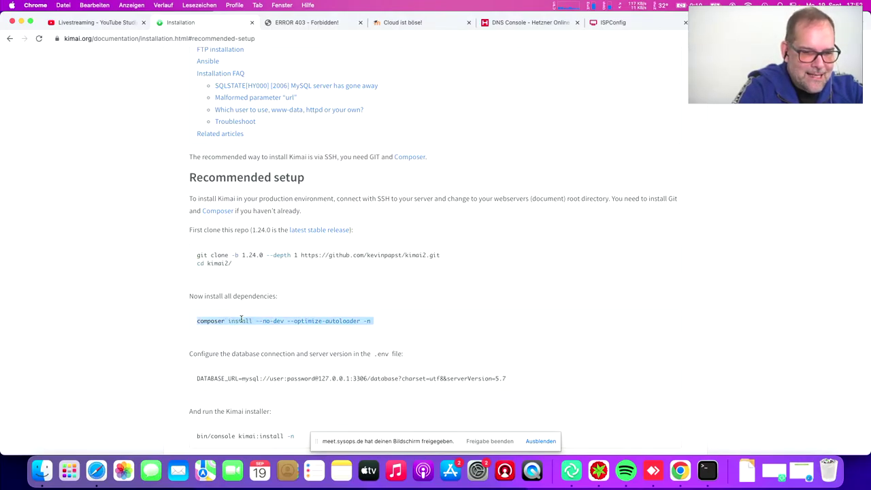
{"action": "key", "text": "super+Tab"}
{"action": "type", "text": "su"}
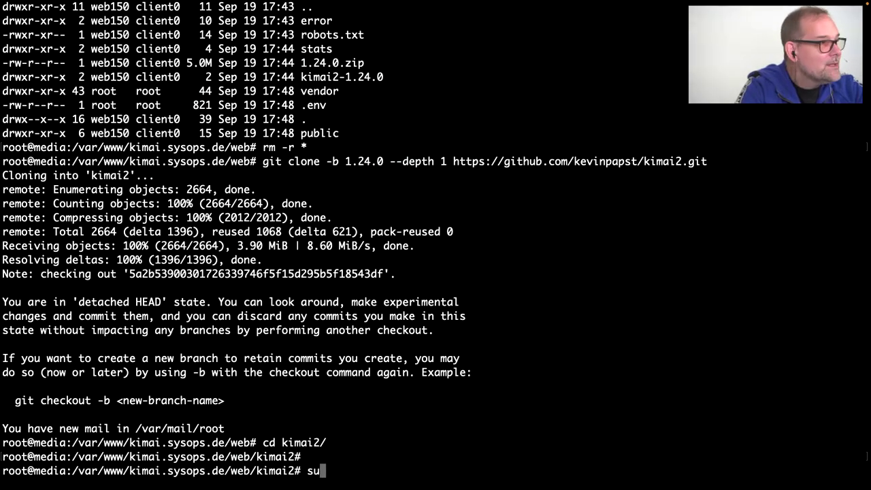
{"action": "type", "text": "dop -u "}
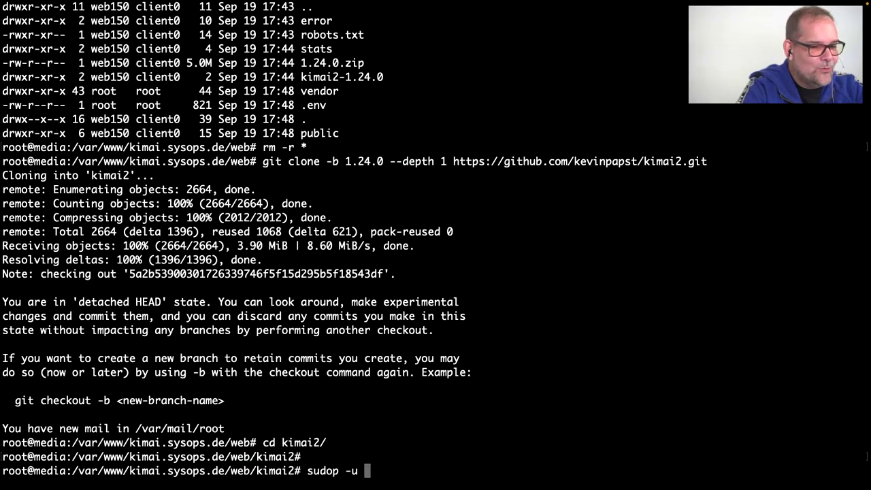
{"action": "type", "text": "web15"}
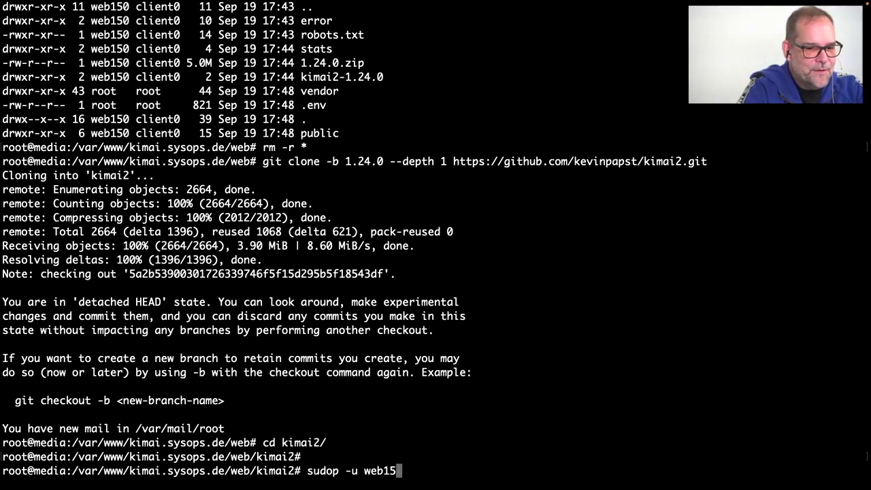
{"action": "type", "text": "0"}
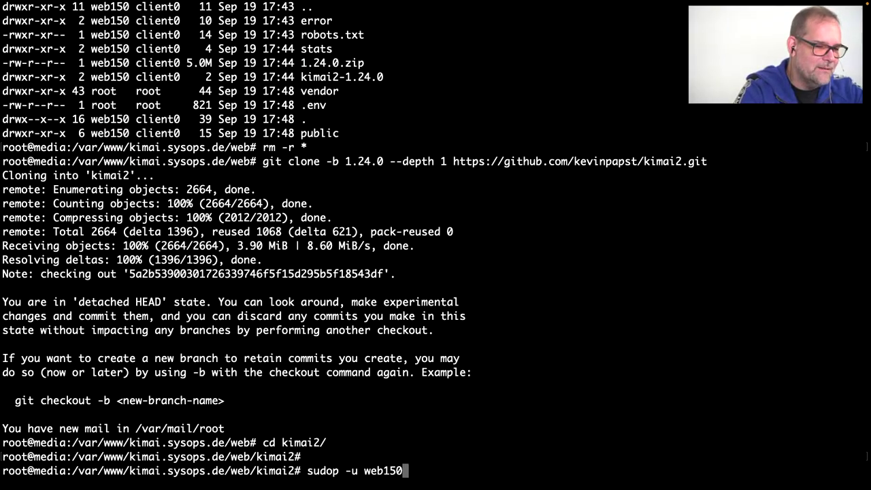
{"action": "key", "text": "Left"}
{"action": "key", "text": "Left"}
{"action": "key", "text": "Left"}
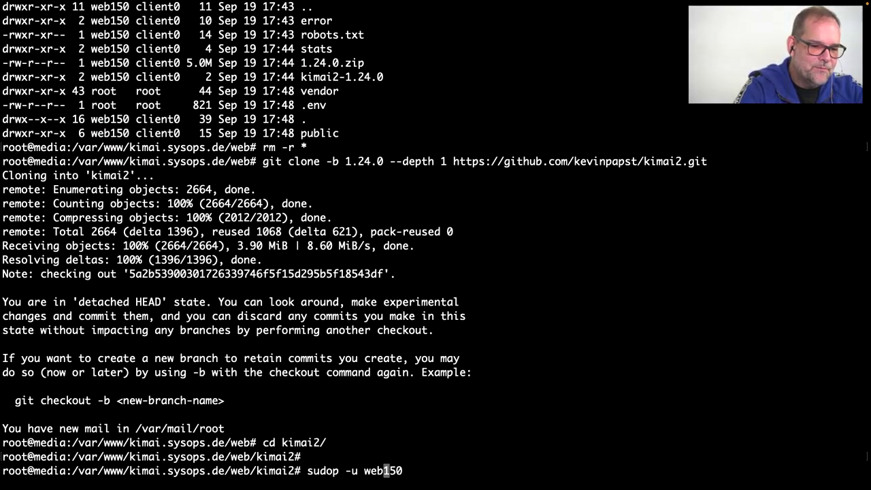
{"action": "key", "text": "Left"}
{"action": "key", "text": "Left"}
{"action": "key", "text": "Left"}
{"action": "key", "text": "Left"}
{"action": "key", "text": "BackSpace"}
{"action": "key", "text": "ctrl+e"}
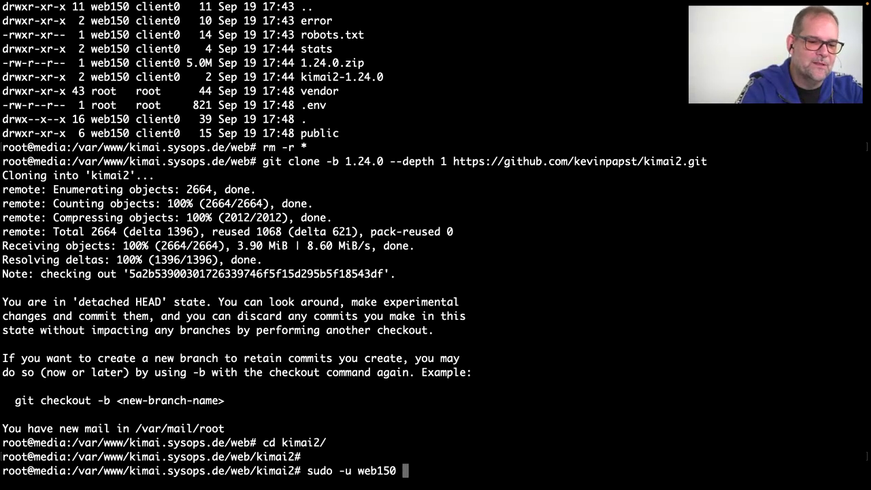
{"action": "type", "text": "composer install --no-dev --optimize-autoloader -n"}
{"action": "key", "text": "Return"}
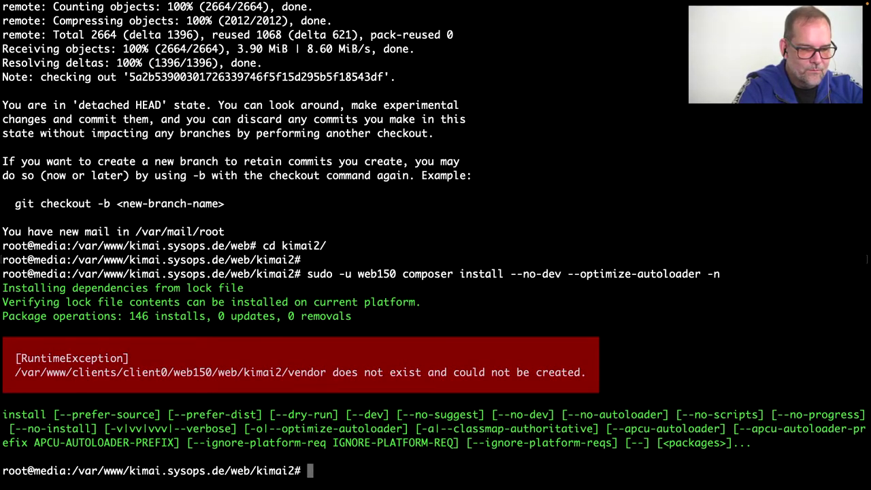
Run chown -R web150:client0 on both .* and * in the kimai2 folder.
{"action": "key", "text": "Up"}
{"action": "key", "text": "Down"}
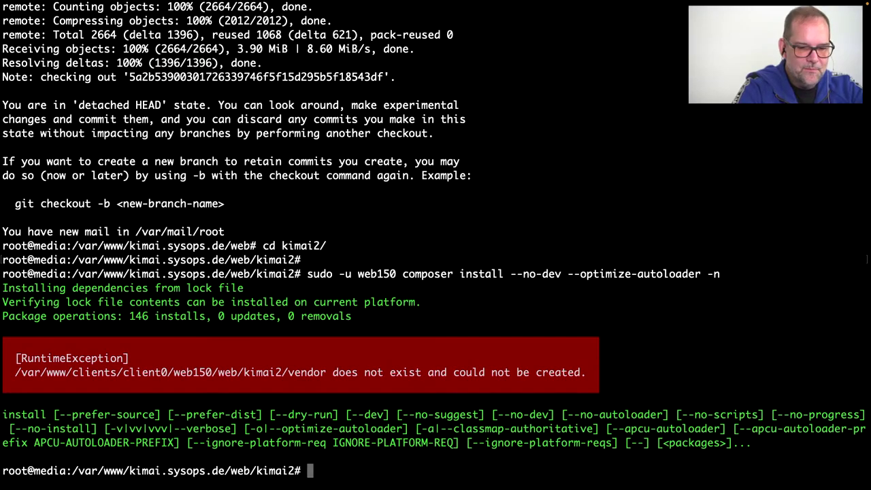
{"action": "key", "text": "ctrl+r"}
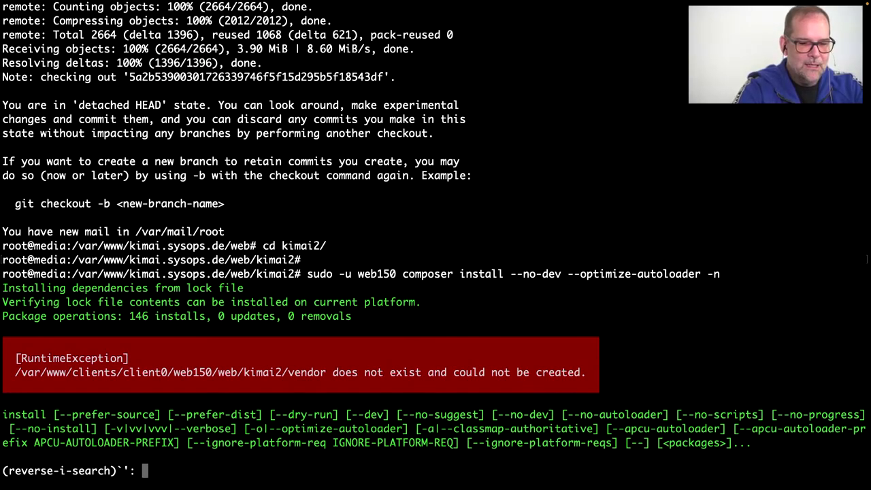
{"action": "type", "text": "chwon"}
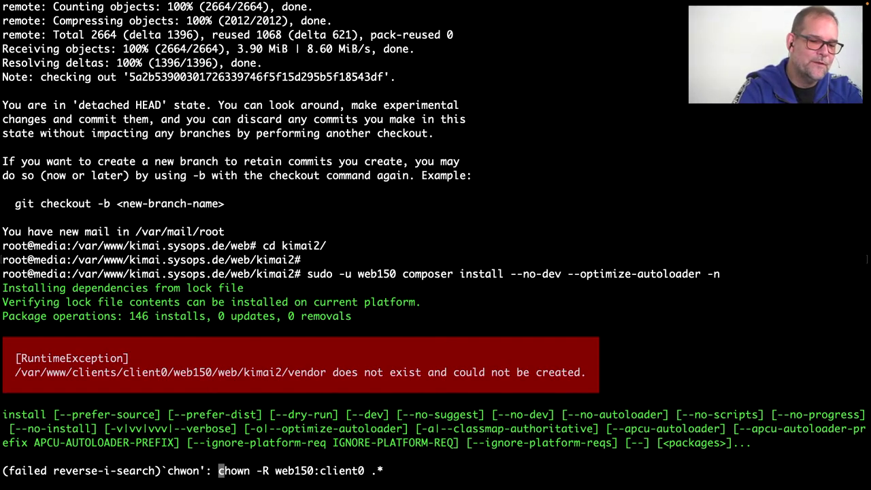
{"action": "key", "text": "Return"}
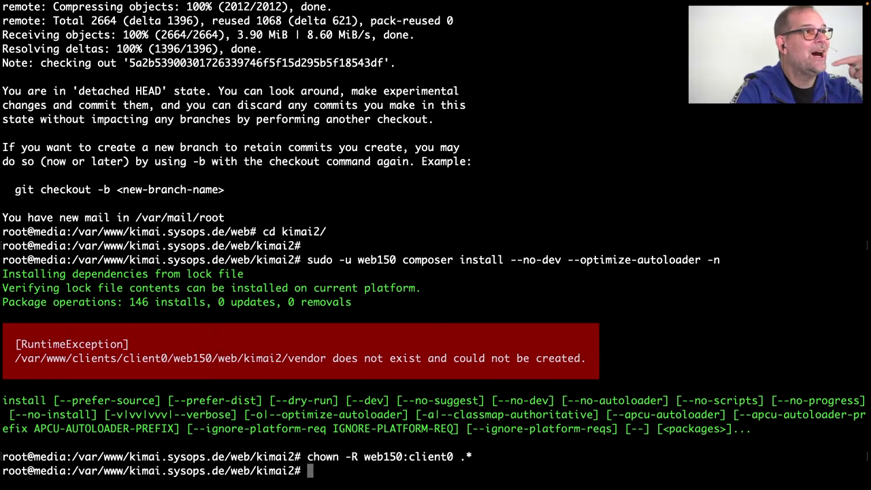
{"action": "key", "text": "Up"}
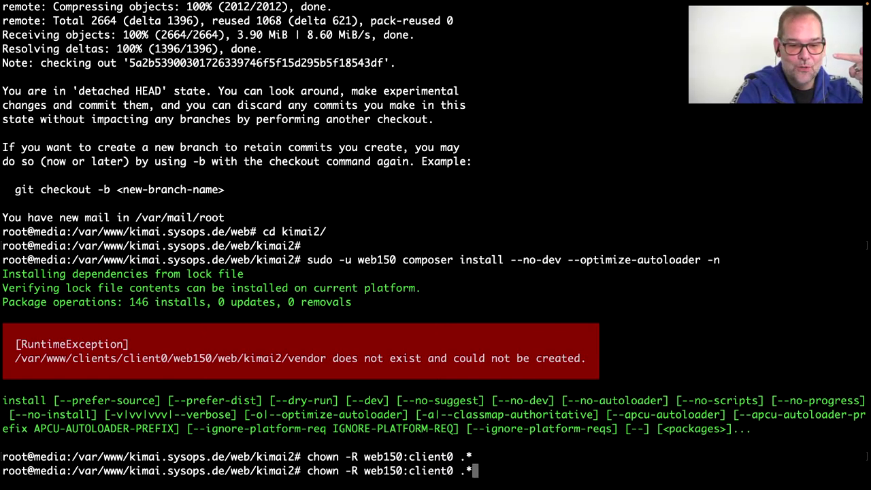
{"action": "key", "text": "BackSpace"}
{"action": "key", "text": "BackSpace"}
{"action": "type", "text": "*"}
{"action": "key", "text": "Return"}
Rerun the earlier composer install command from history.
{"action": "key", "text": "Up"}
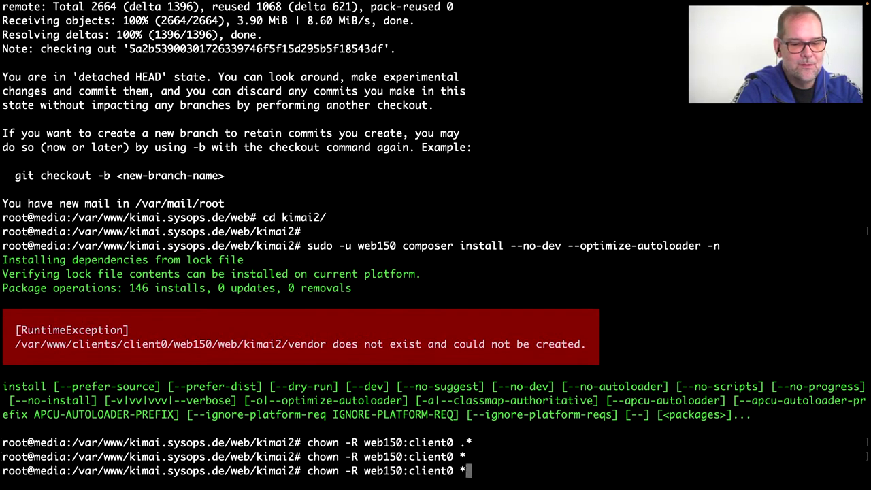
{"action": "key", "text": "Up"}
{"action": "key", "text": "Up"}
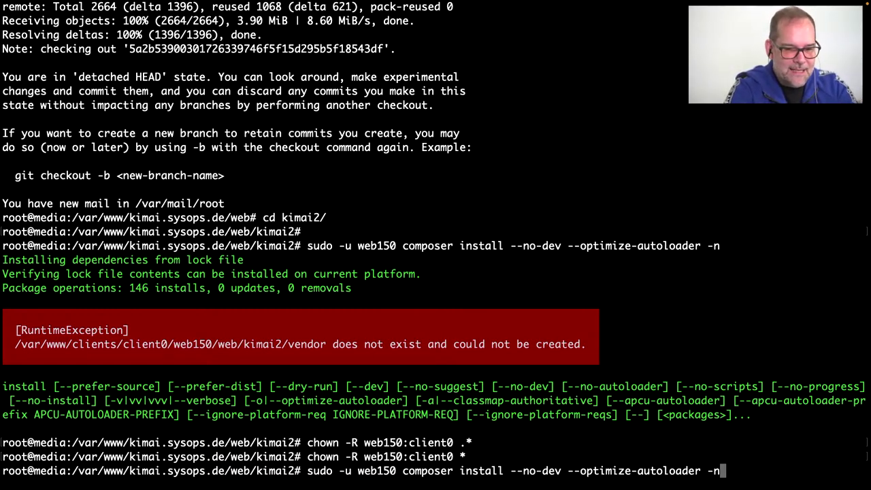
{"action": "key", "text": "Return"}
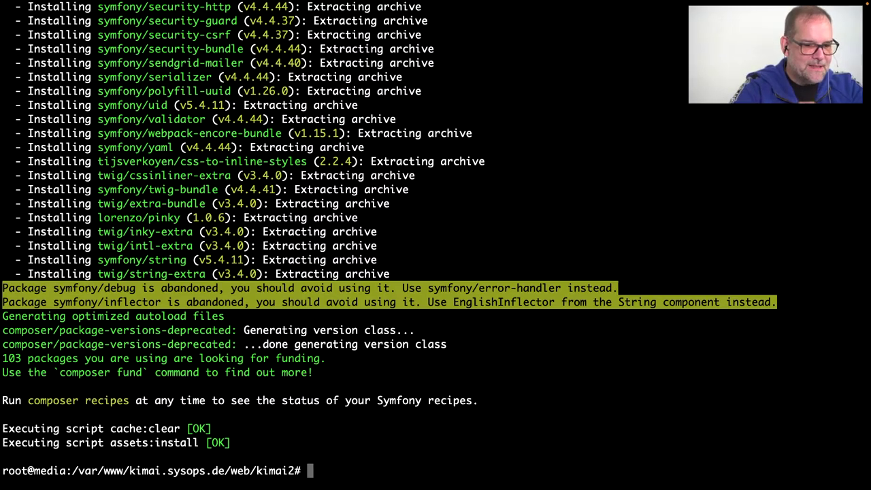
Once composer install finishes, return to the Kimai installation docs in Chrome.
{"action": "key", "text": "super+Tab"}
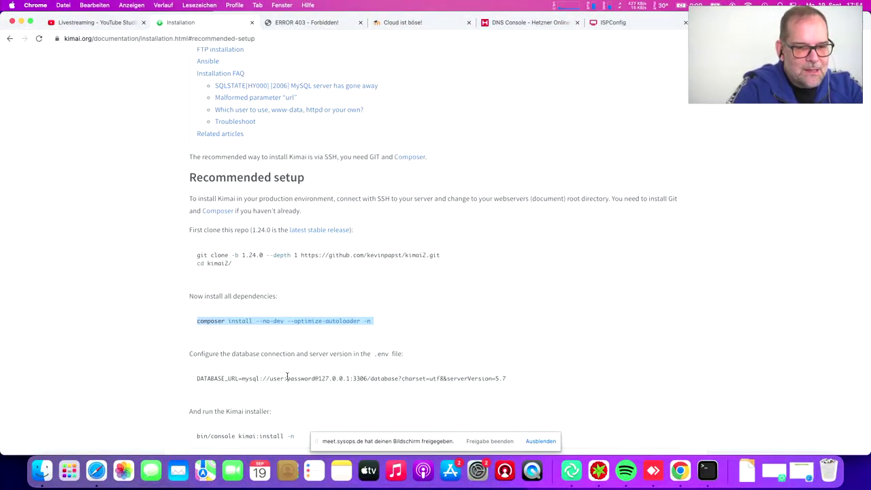
Select the DATABASE_URL example line, then check kimai2 for a .env file with ls *.env.
{"action": "triple_click", "coordinate": [287, 378]}
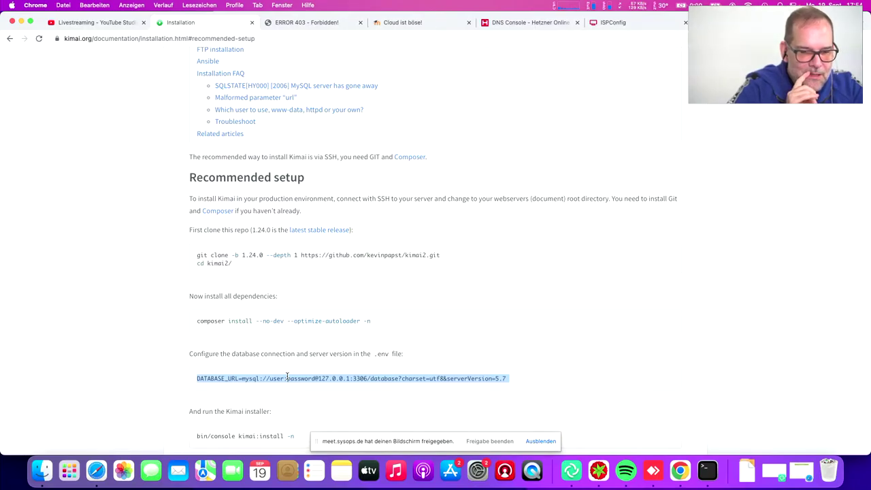
{"action": "key", "text": "super+Tab"}
{"action": "type", "text": "ls"}
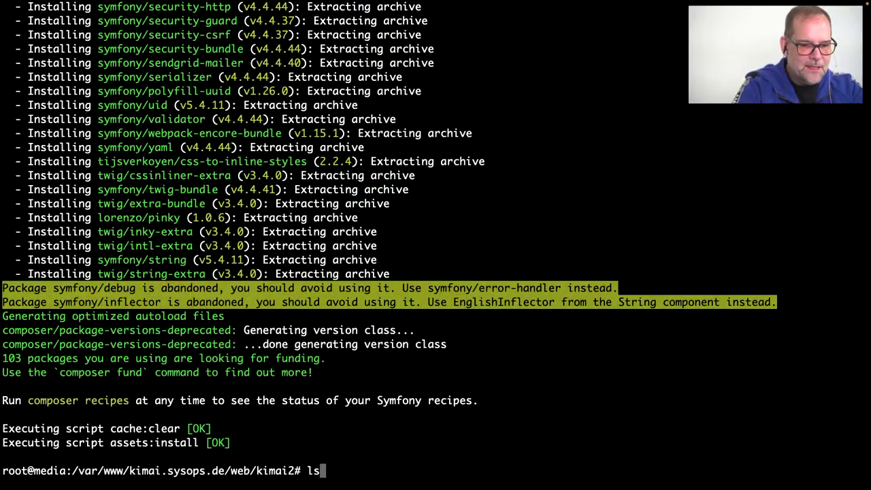
{"action": "type", "text": " *.env"}
{"action": "key", "text": "Return"}
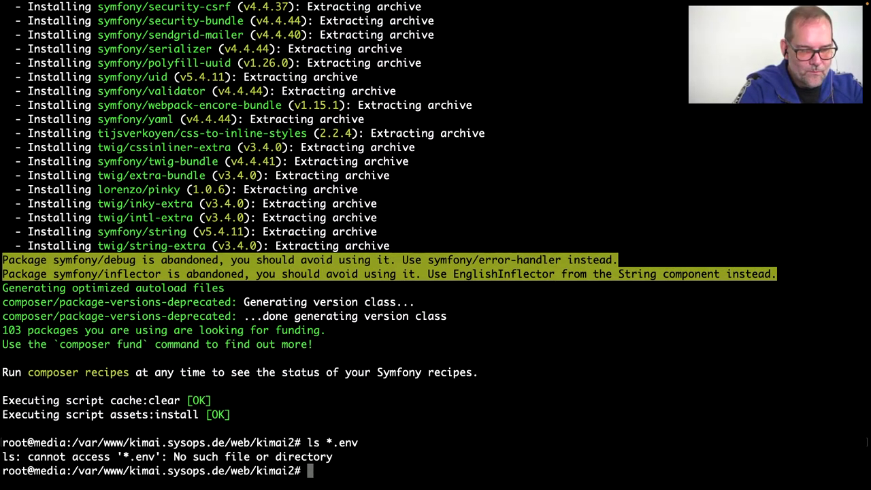
Abandon a find command and start editing .env with vi.
{"action": "type", "text": "find "}
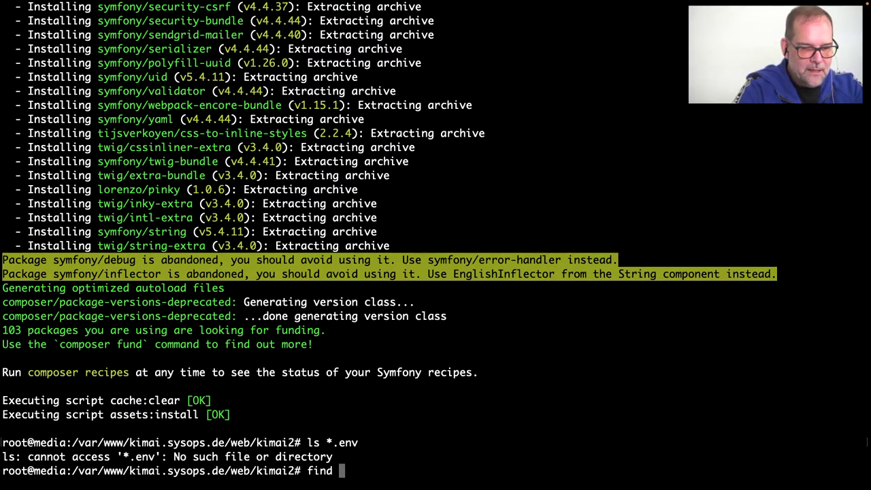
{"action": "type", "text": ". -n"}
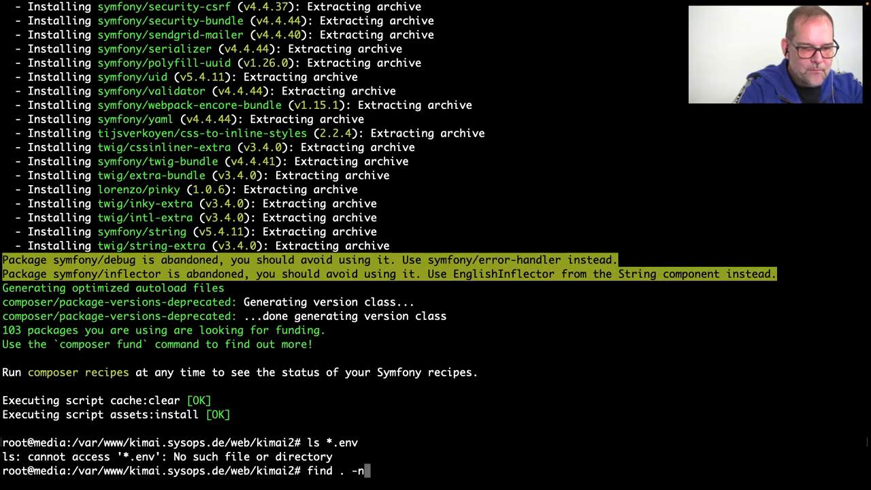
{"action": "key", "text": "ctrl+c"}
{"action": "type", "text": "vi"}
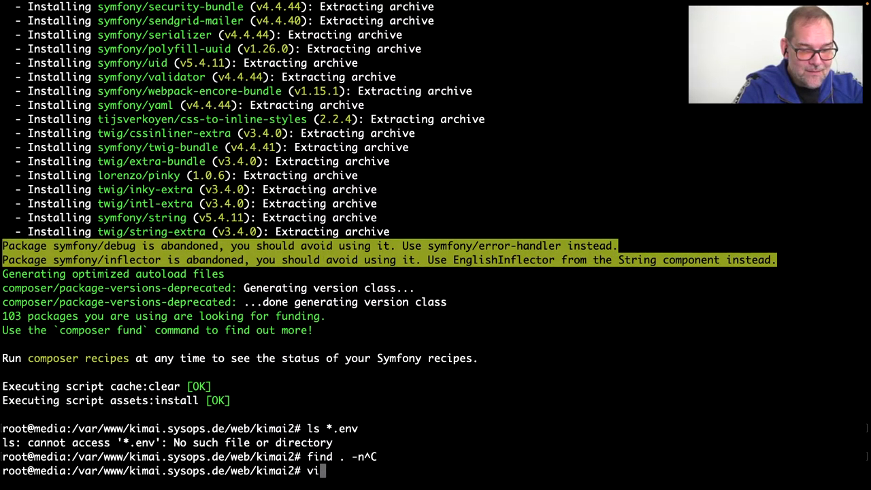
{"action": "type", "text": " .env"}
Open the kimai2 .env file in vi, inspect its DATABASE_URL line, then return to the Kimai docs.
{"action": "key", "text": "Return"}
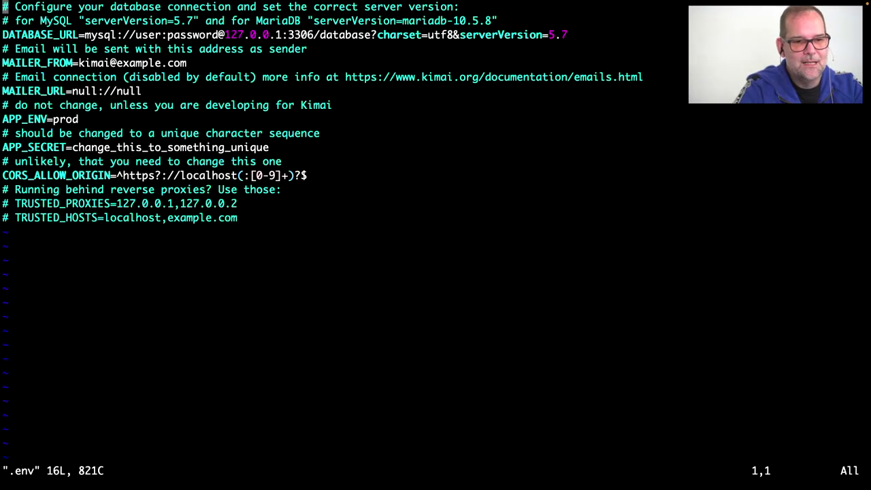
{"action": "key", "text": "Down"}
{"action": "key", "text": "Down"}
{"action": "key", "text": "Down"}
{"action": "key", "text": "Down"}
{"action": "key", "text": "Down"}
{"action": "key", "text": "Down"}
{"action": "key", "text": "Down"}
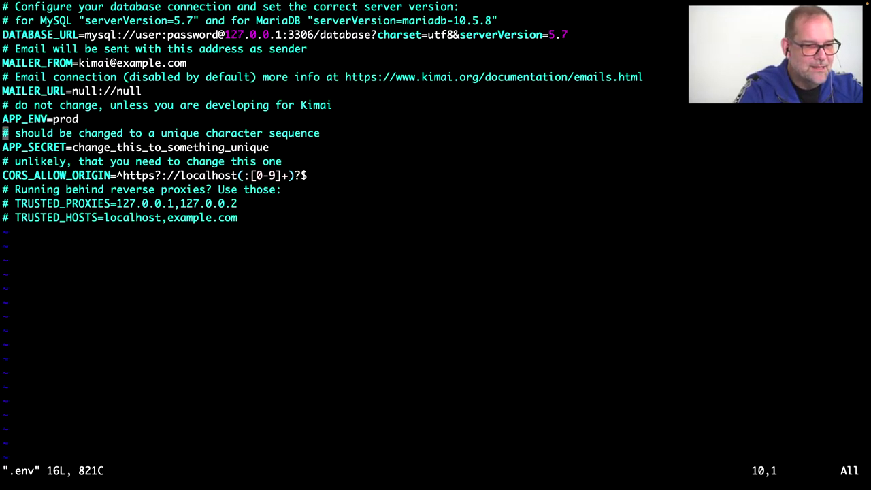
{"action": "key", "text": "Down"}
{"action": "key", "text": "Down"}
{"action": "key", "text": "Down"}
{"action": "key", "text": "Up"}
{"action": "key", "text": "Up"}
{"action": "key", "text": "Up"}
{"action": "key", "text": "Up"}
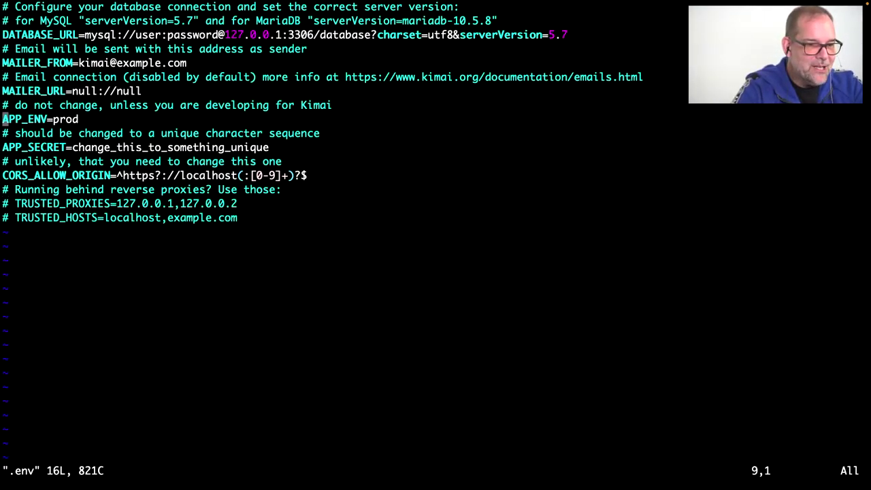
{"action": "key", "text": "Up"}
{"action": "key", "text": "Up"}
{"action": "key", "text": "Up"}
{"action": "key", "text": "Up"}
{"action": "key", "text": "Right"}
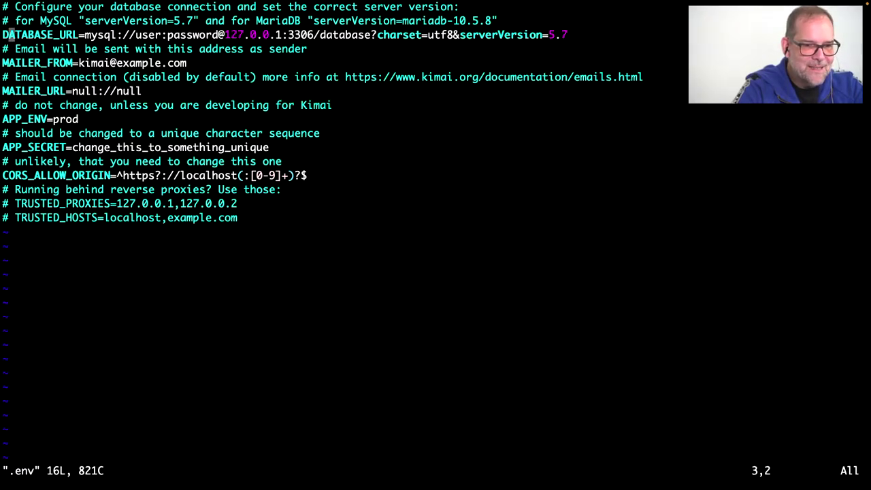
{"action": "key", "text": "Right"}
{"action": "key", "text": "Right"}
{"action": "key", "text": "Right"}
{"action": "key", "text": "Right"}
{"action": "key", "text": "Right"}
{"action": "key", "text": "Right"}
{"action": "key", "text": "Right"}
{"action": "key", "text": "Right"}
{"action": "key", "text": "Right"}
{"action": "key", "text": "Right"}
{"action": "key", "text": "Right"}
{"action": "key", "text": "Right"}
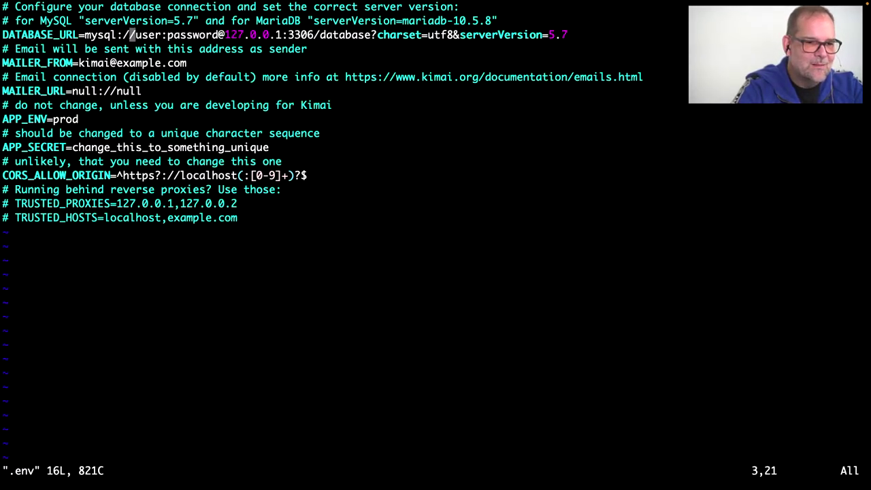
{"action": "key", "text": "Right"}
{"action": "key", "text": "ctrl+Left"}
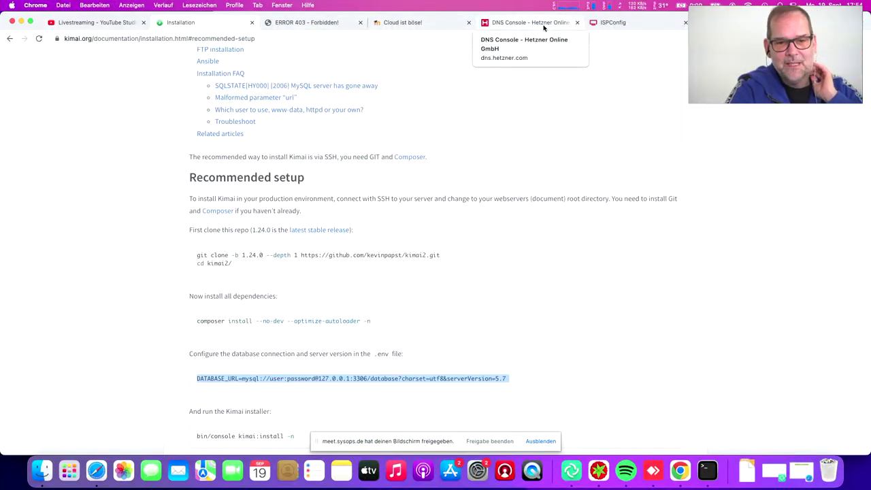
Switch to the ISPConfig tab listing the kimai.sysops.de website.
{"action": "left_click", "coordinate": [613, 23]}
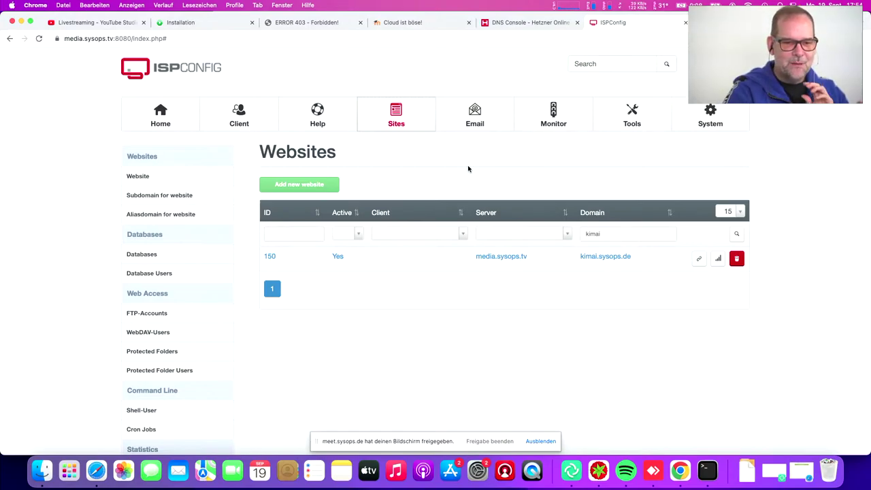
Start a new database user named 'kimai' and generate a strong password for it.
{"action": "left_click", "coordinate": [163, 276]}
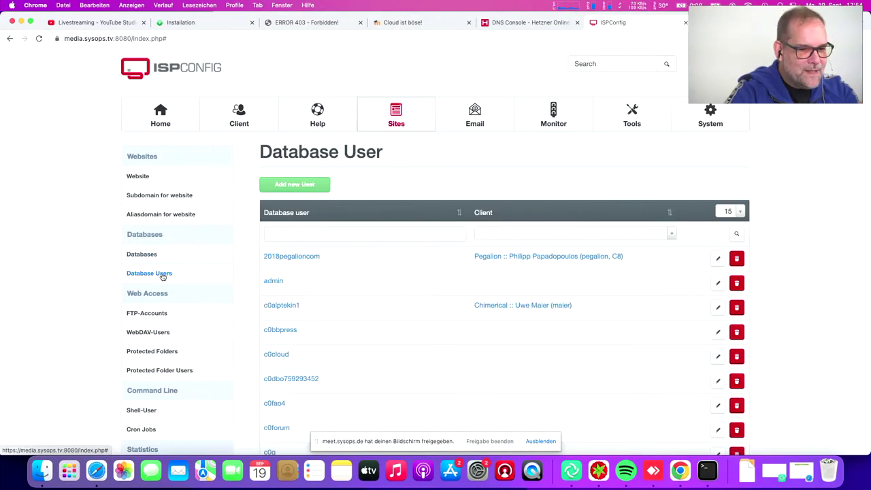
{"action": "left_click", "coordinate": [294, 185]}
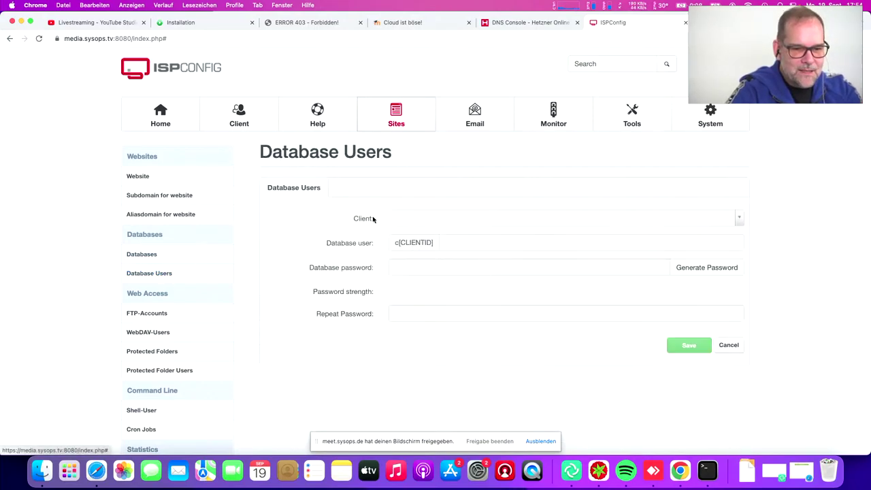
{"action": "left_click", "coordinate": [421, 218]}
{"action": "left_click", "coordinate": [422, 219]}
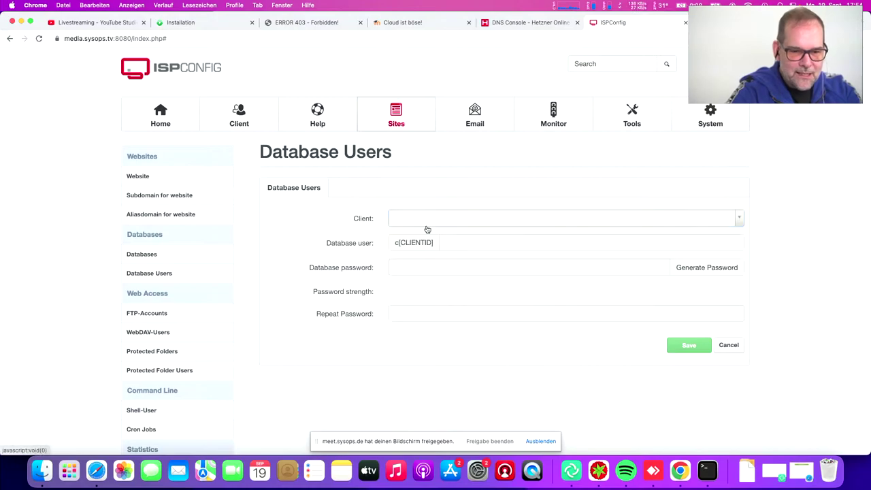
{"action": "left_click", "coordinate": [471, 244]}
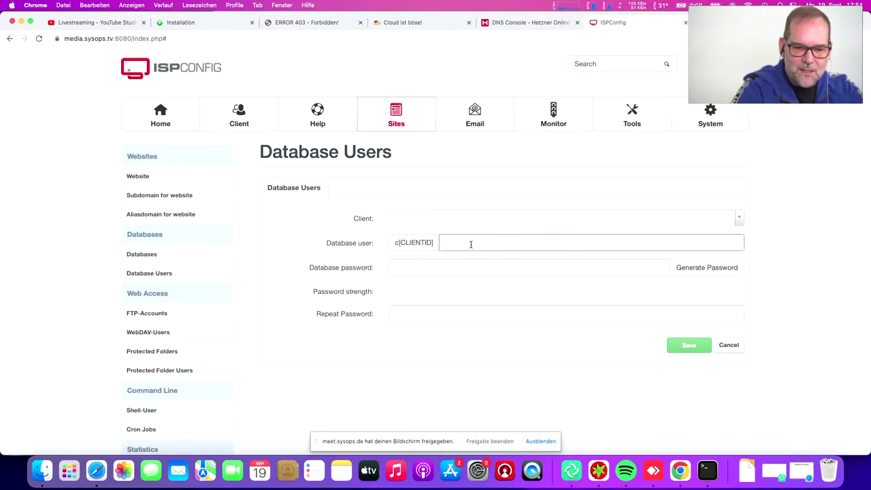
{"action": "type", "text": "kimai"}
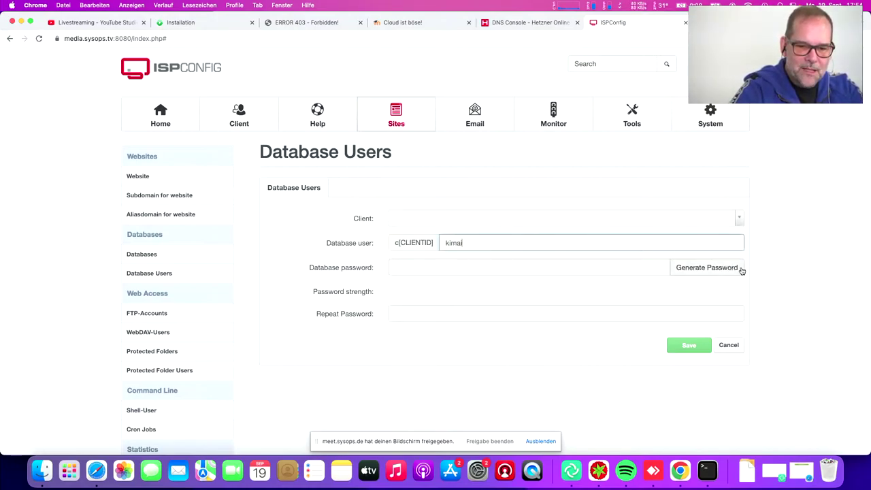
{"action": "left_click", "coordinate": [739, 267]}
{"action": "left_click", "coordinate": [565, 267]}
Keep a copy of the generated password in a text editor, then save the database user.
{"action": "key", "text": "super+a"}
{"action": "key", "text": "super+c"}
{"action": "key", "text": "super+space"}
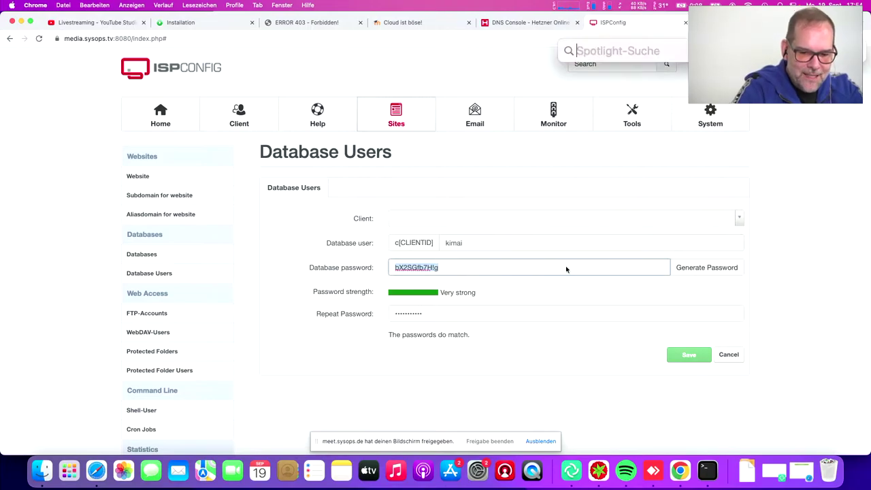
{"action": "type", "text": "smu"}
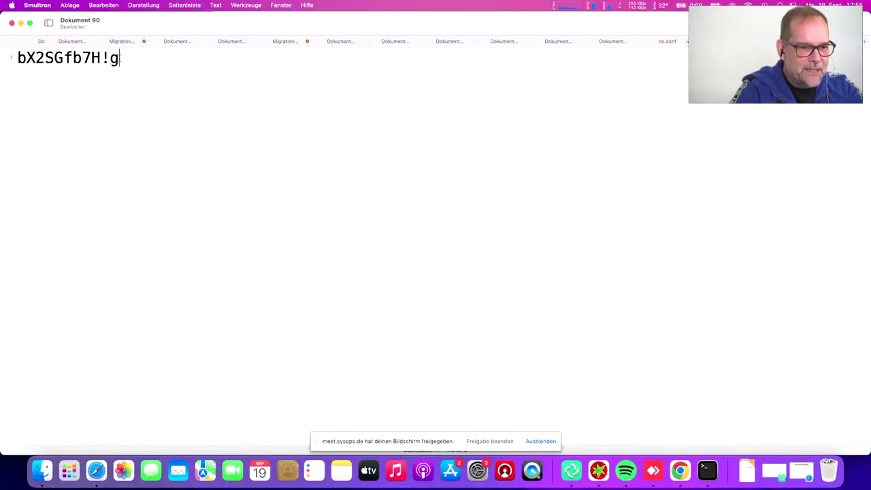
{"action": "left_click_drag", "start_coordinate": [118, 58], "coordinate": [18, 58]}
{"action": "key", "text": "super+c"}
{"action": "key", "text": "super+Tab"}
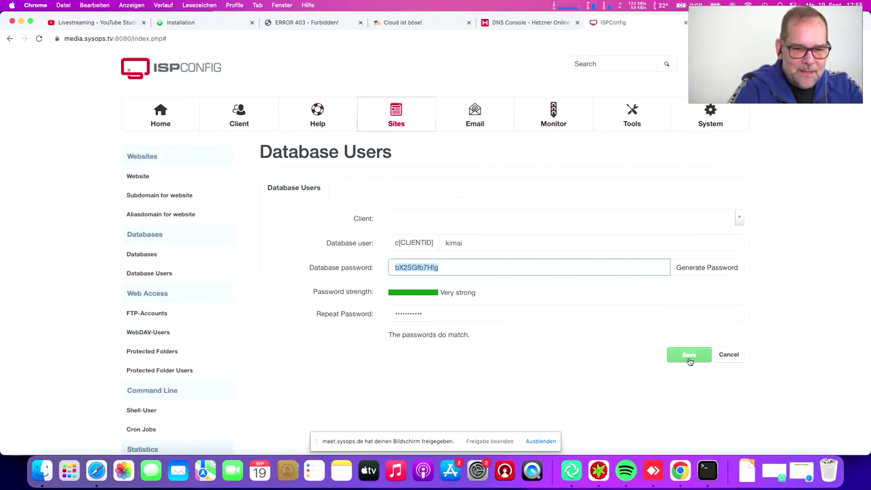
{"action": "left_click", "coordinate": [690, 360]}
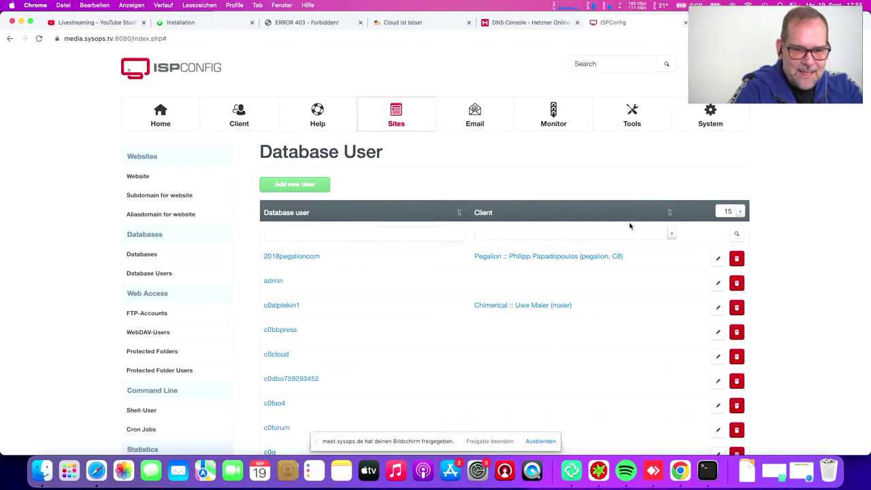
Filter the Database User list to show only kimai entries.
{"action": "left_click", "coordinate": [415, 233]}
{"action": "key", "text": "super+v"}
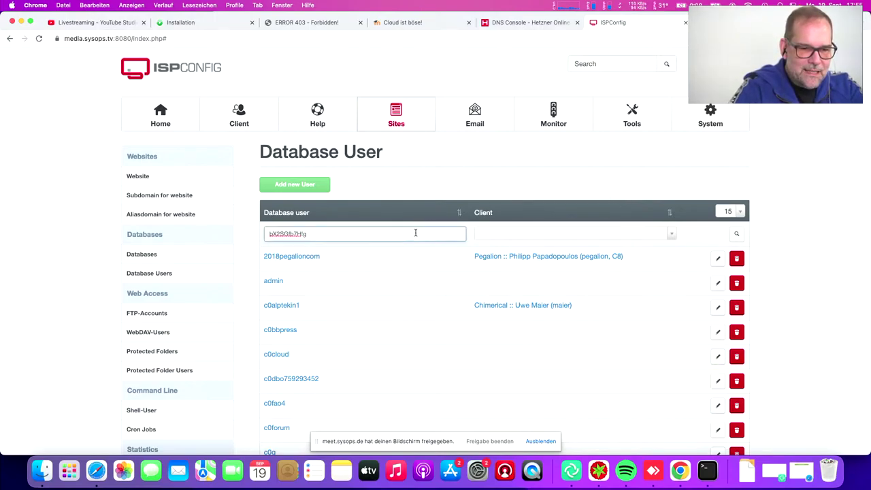
{"action": "key", "text": "super+z"}
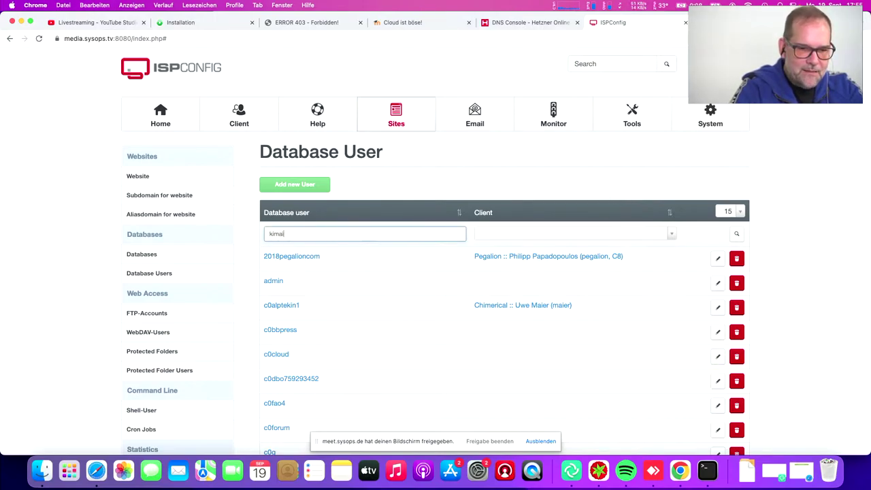
{"action": "key", "text": "Return"}
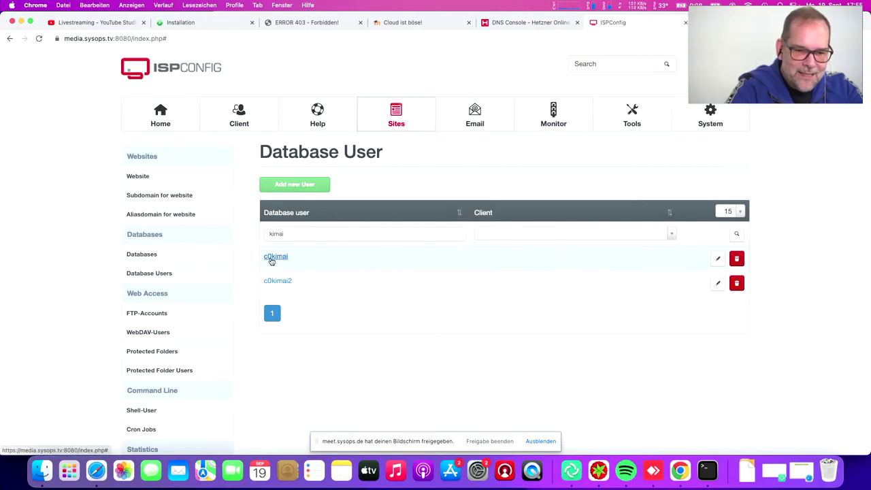
Begin adding a new database, then back out and reload the panel.
{"action": "left_click", "coordinate": [151, 252]}
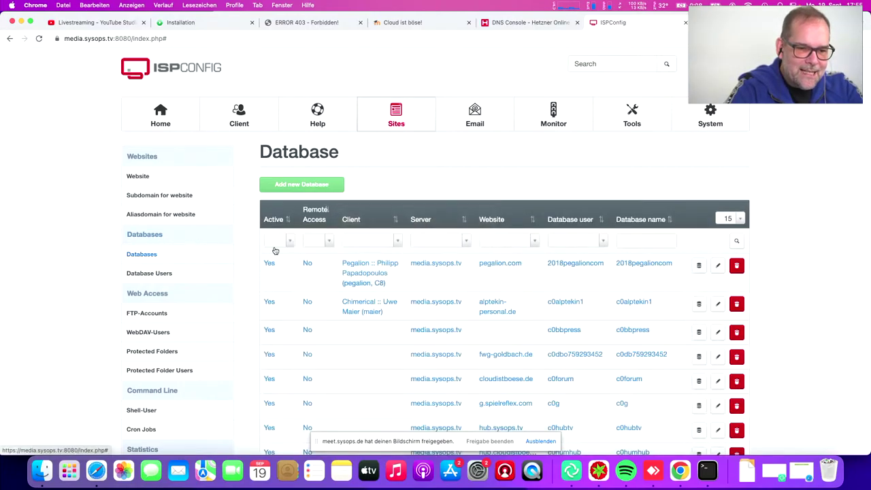
{"action": "left_click", "coordinate": [302, 184]}
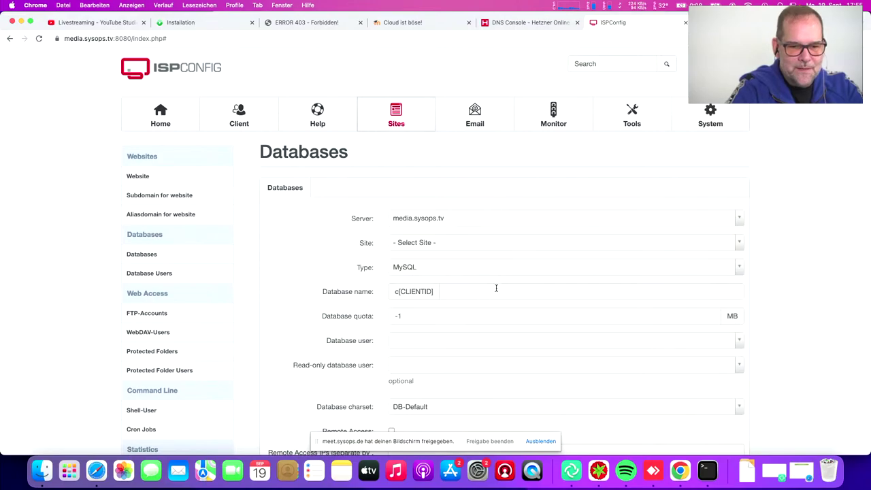
{"action": "left_click", "coordinate": [450, 243]}
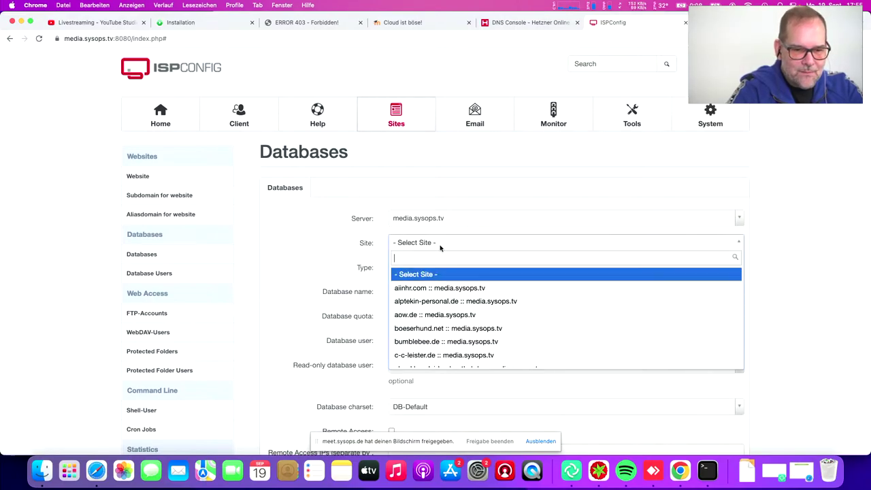
{"action": "left_click", "coordinate": [10, 39]}
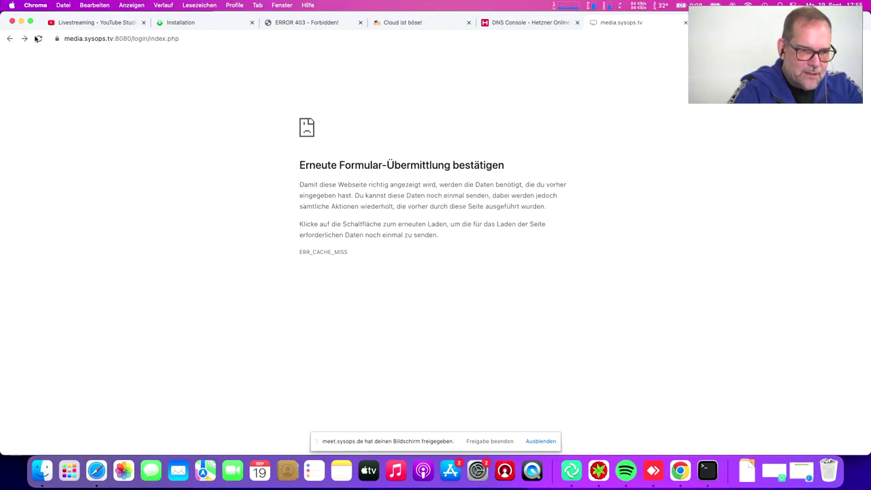
{"action": "left_click", "coordinate": [37, 38]}
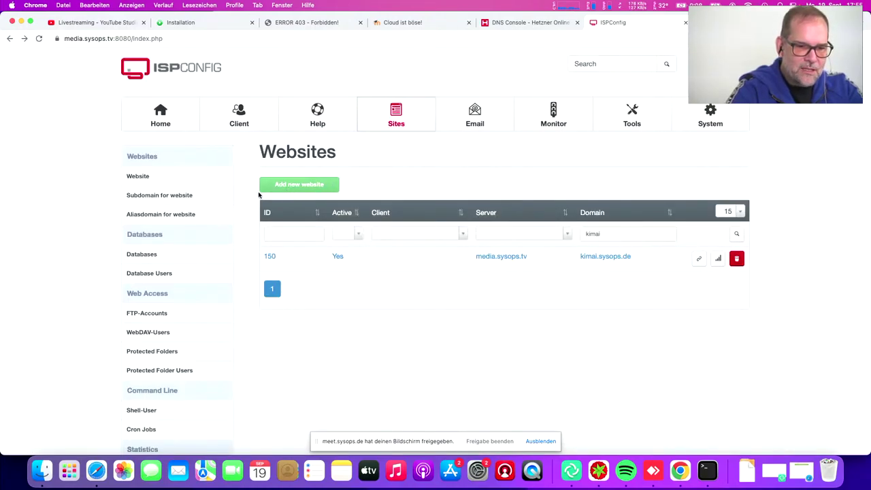
Delete the c0kimai2 and c0kimai database users.
{"action": "left_click", "coordinate": [163, 274]}
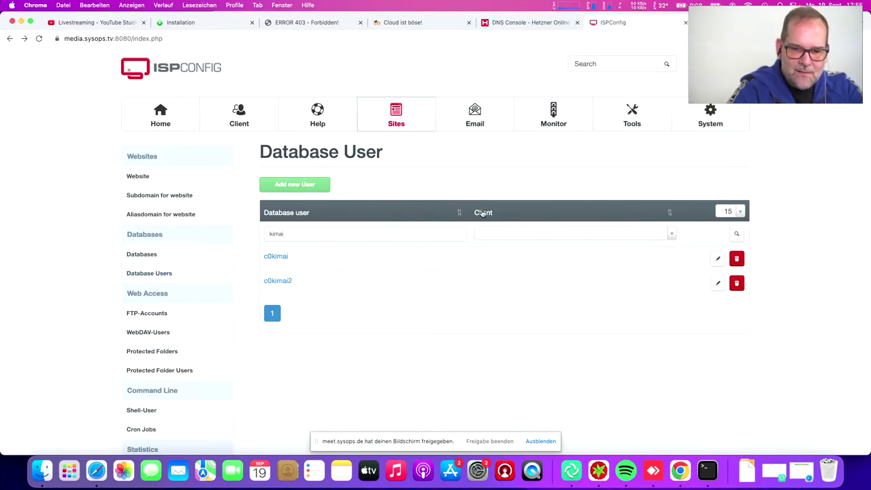
{"action": "left_click", "coordinate": [738, 285]}
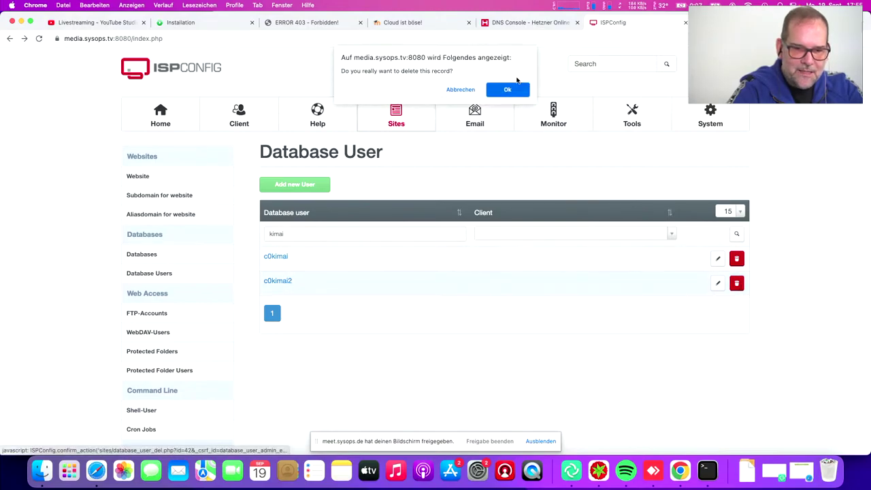
{"action": "left_click", "coordinate": [512, 89]}
{"action": "left_click", "coordinate": [736, 259]}
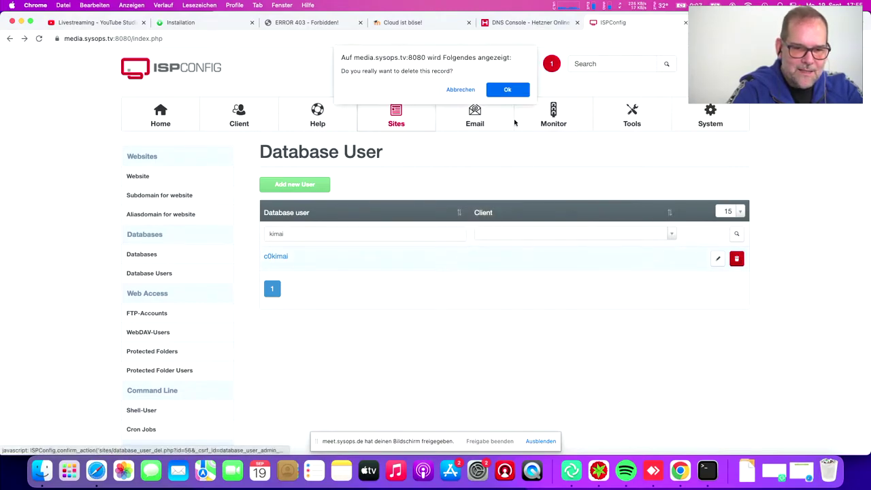
{"action": "left_click", "coordinate": [519, 88]}
{"action": "left_click", "coordinate": [315, 231]}
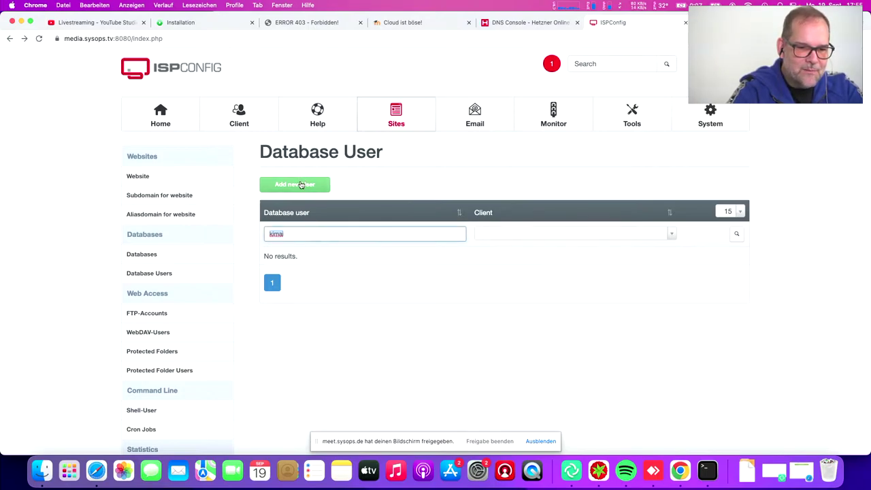
Create a new kimai database user with a generated password repeated in both fields, and save.
{"action": "left_click", "coordinate": [302, 185]}
{"action": "left_click", "coordinate": [467, 245]}
{"action": "type", "text": "kimai"}
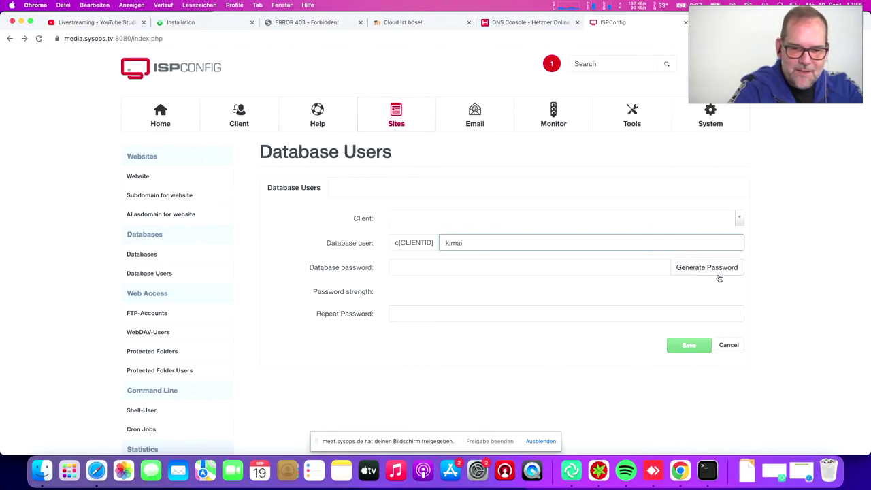
{"action": "left_click", "coordinate": [633, 268]}
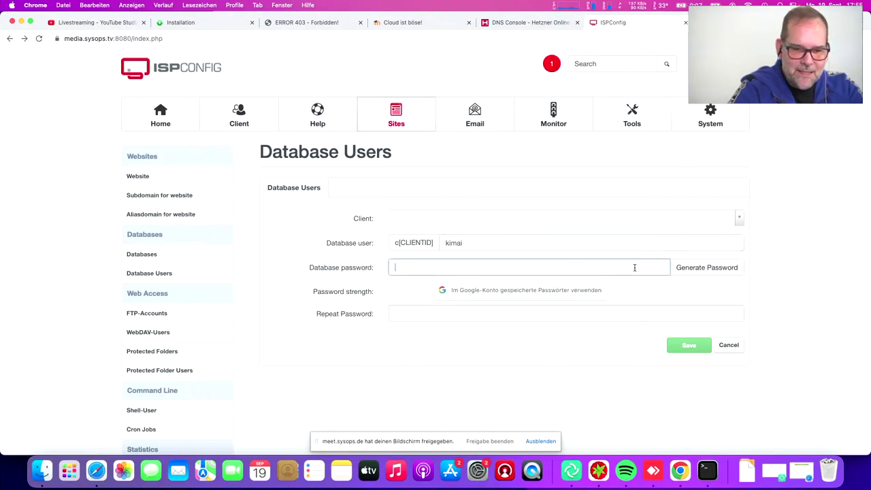
{"action": "left_click", "coordinate": [613, 289]}
{"action": "left_click_drag", "start_coordinate": [584, 313], "coordinate": [585, 314]}
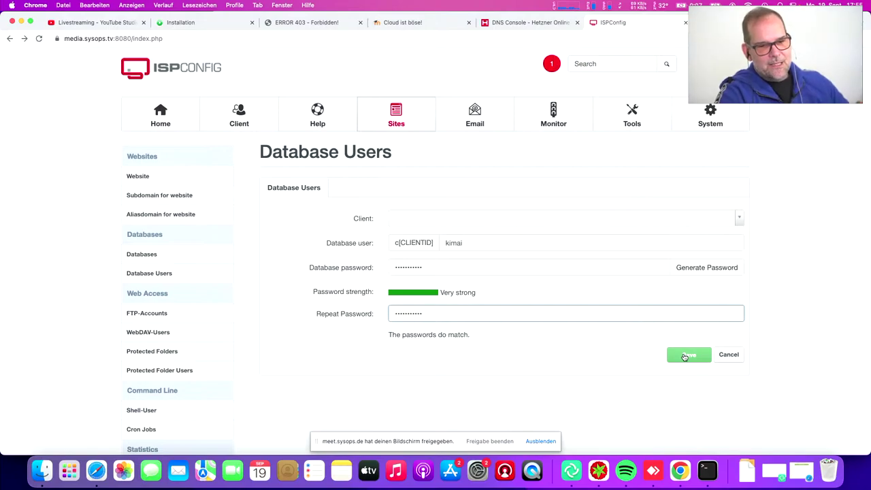
{"action": "left_click", "coordinate": [686, 357]}
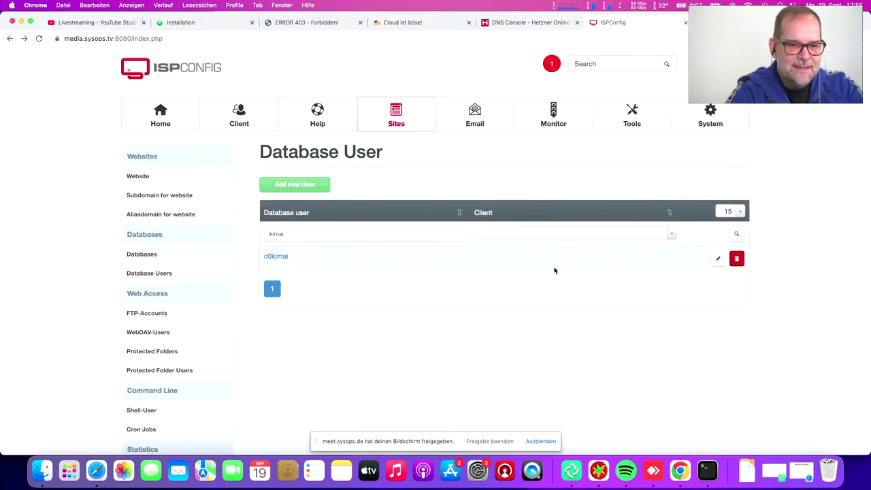
Start a new database for site kimai.sysops.de named kimai.
{"action": "left_click", "coordinate": [151, 255]}
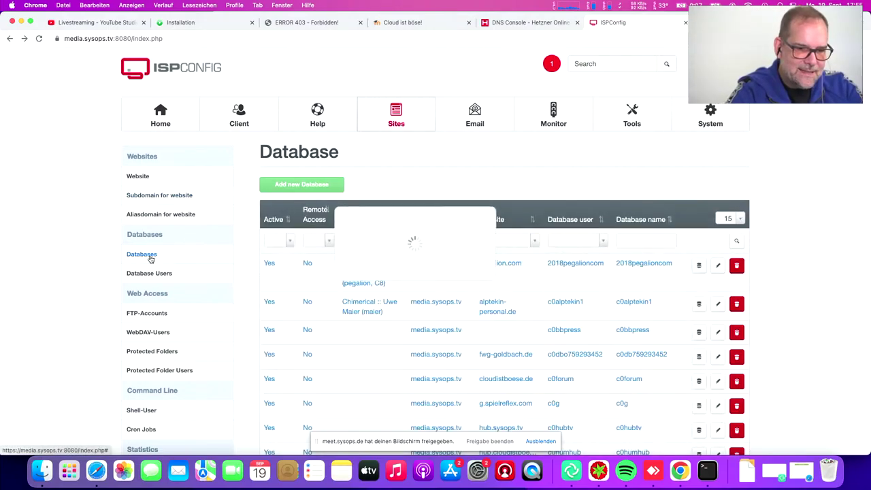
{"action": "left_click", "coordinate": [311, 185]}
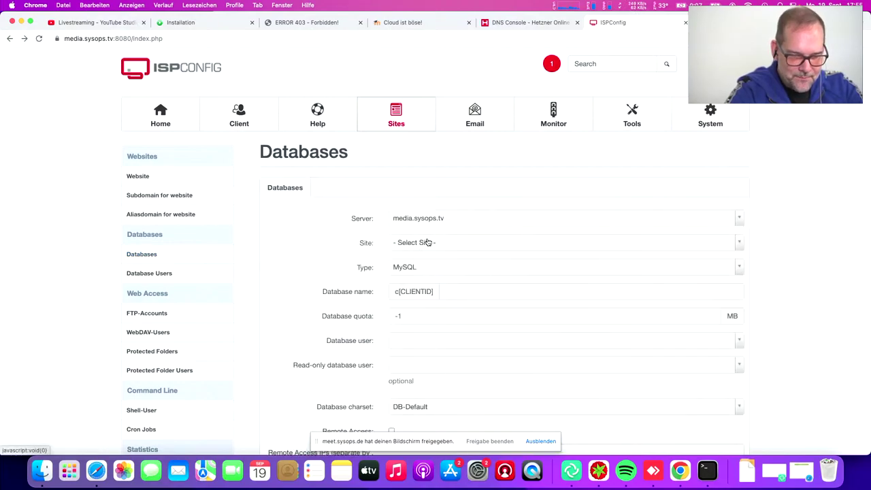
{"action": "left_click", "coordinate": [427, 242]}
{"action": "type", "text": "kim"}
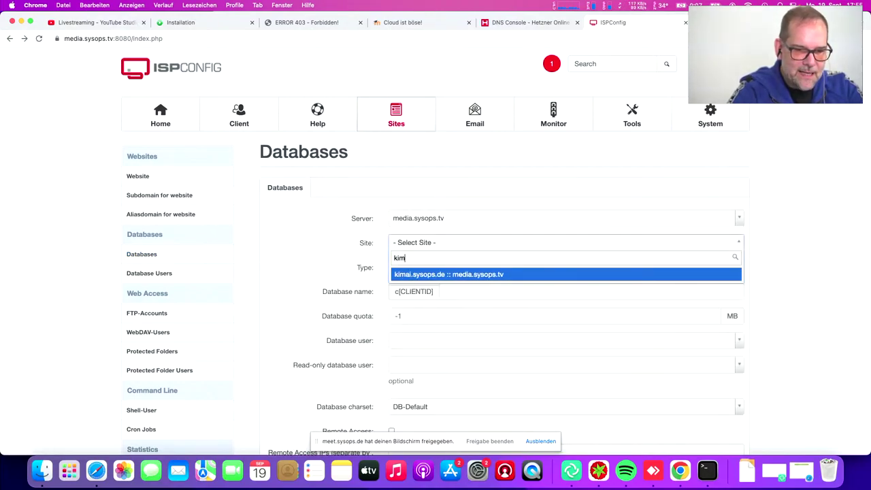
{"action": "key", "text": "Return"}
{"action": "left_click", "coordinate": [461, 290]}
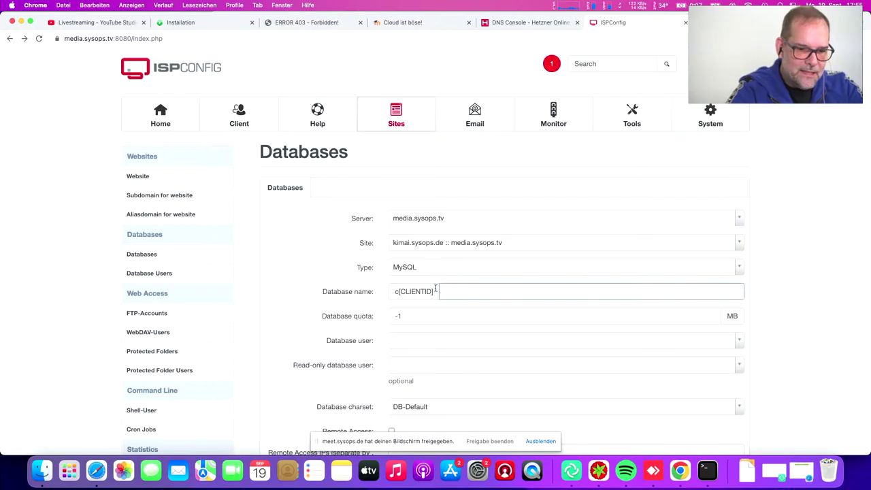
{"action": "type", "text": "kimai"}
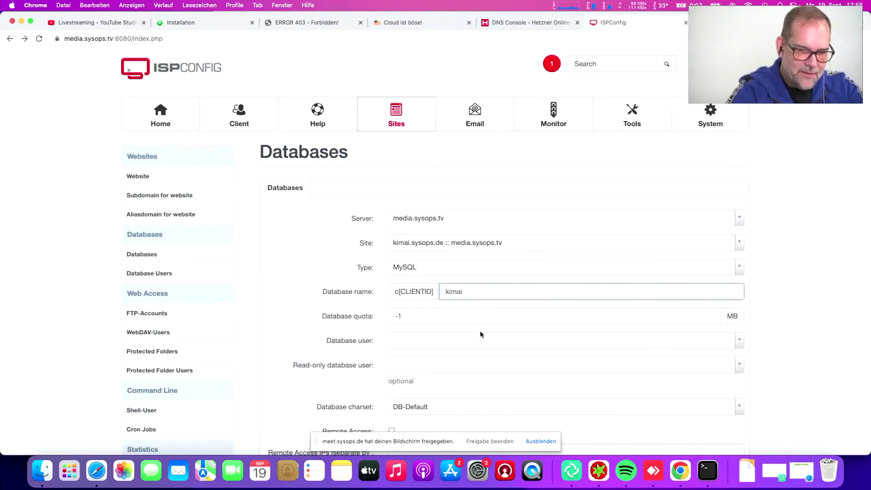
Assign database user c0kimai and save the new database.
{"action": "left_click", "coordinate": [467, 340]}
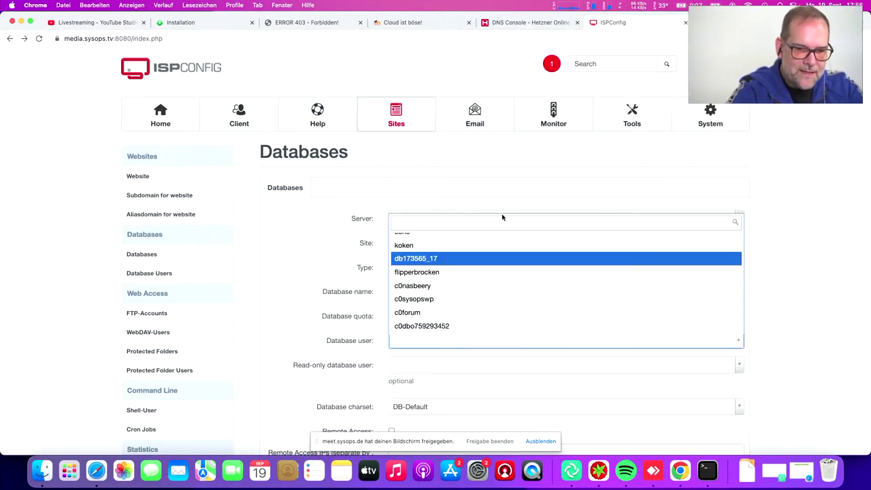
{"action": "key", "text": "super+a"}
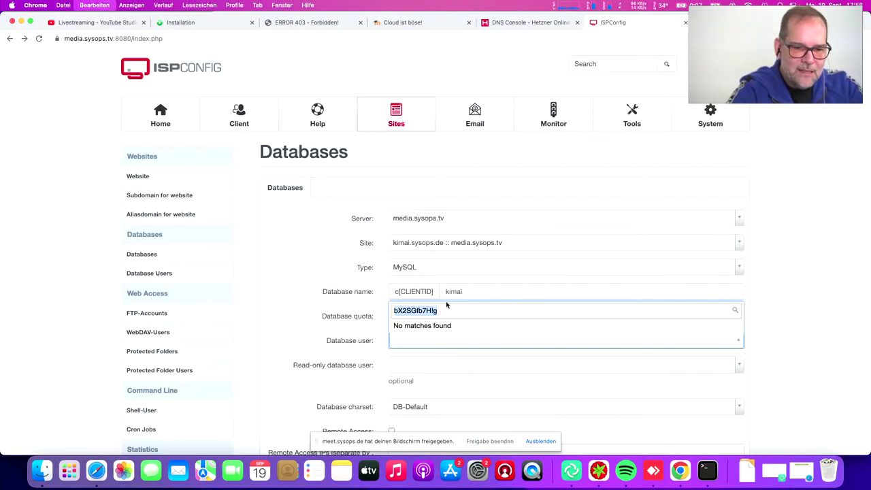
{"action": "key", "text": "Return"}
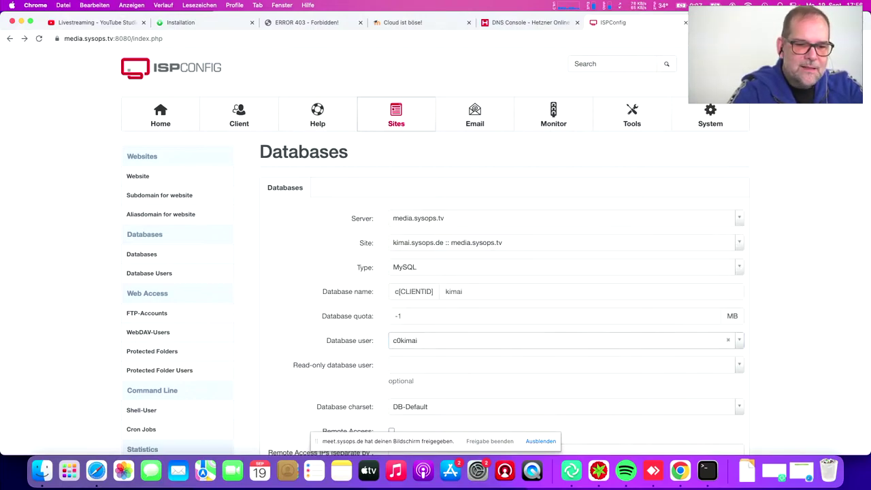
{"action": "scroll", "coordinate": [371, 378], "scroll_direction": "down", "scroll_amount": 3}
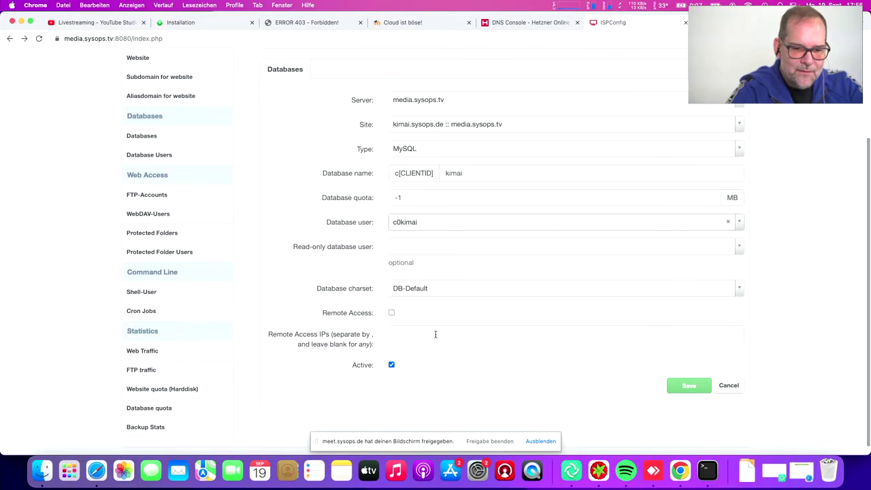
{"action": "left_click", "coordinate": [689, 386]}
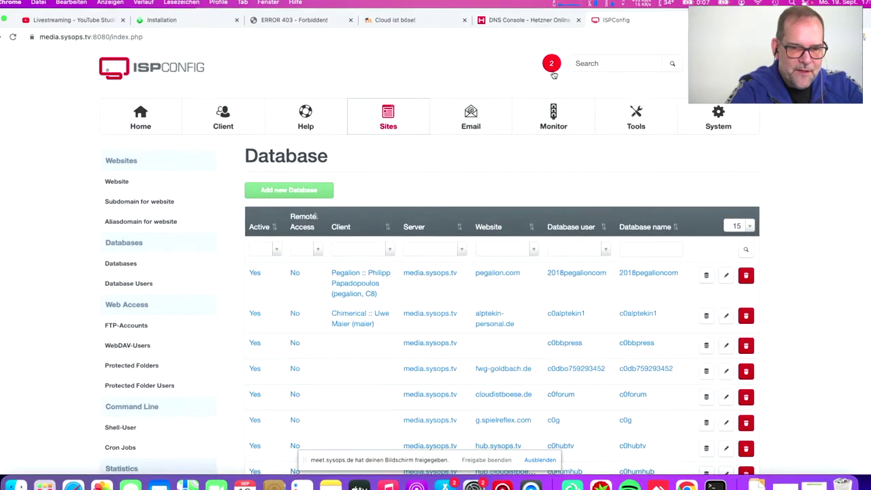
{"action": "key", "text": "super+Tab"}
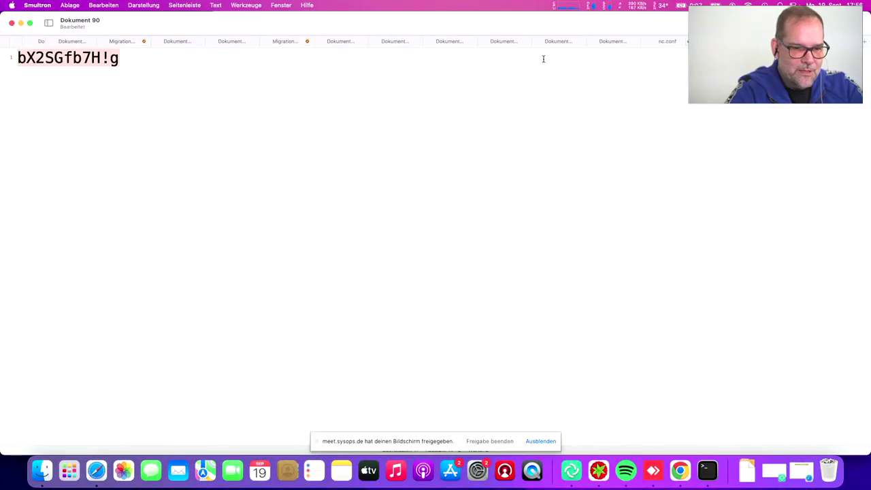
{"action": "key", "text": "super+Tab"}
{"action": "key", "text": "super+Tab"}
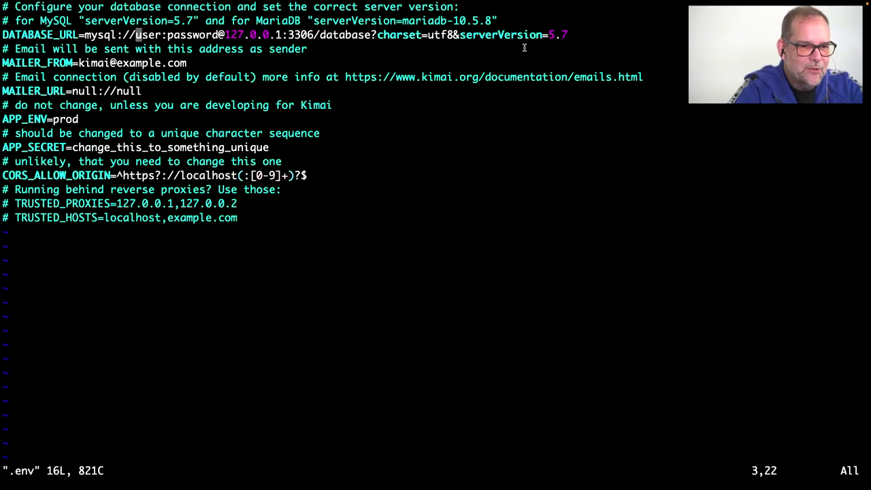
{"action": "key", "text": "h"}
{"action": "type", "text": "ldwi"}
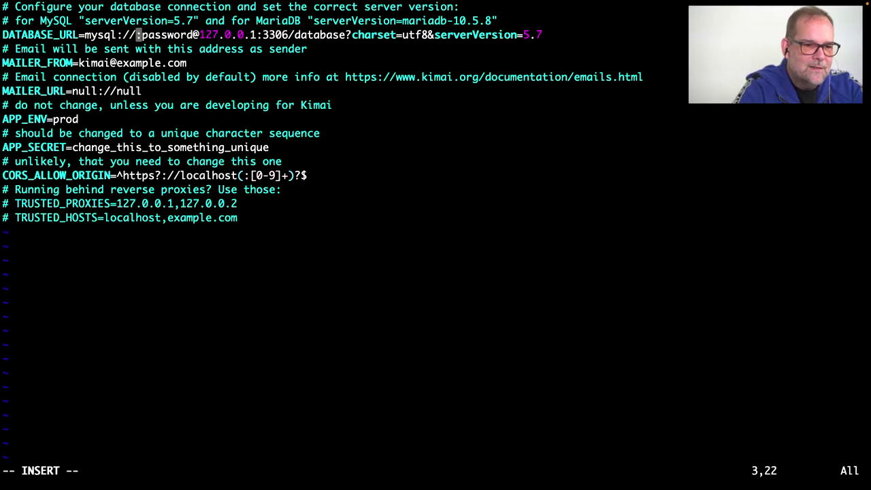
{"action": "type", "text": "c0"}
{"action": "key", "text": "BackSpace"}
{"action": "type", "text": "0ki"}
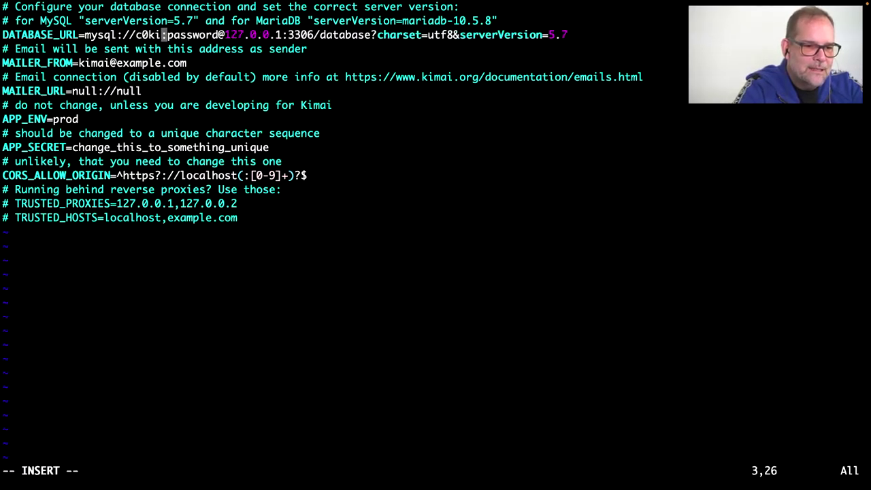
{"action": "type", "text": "mai"}
{"action": "key", "text": "Escape"}
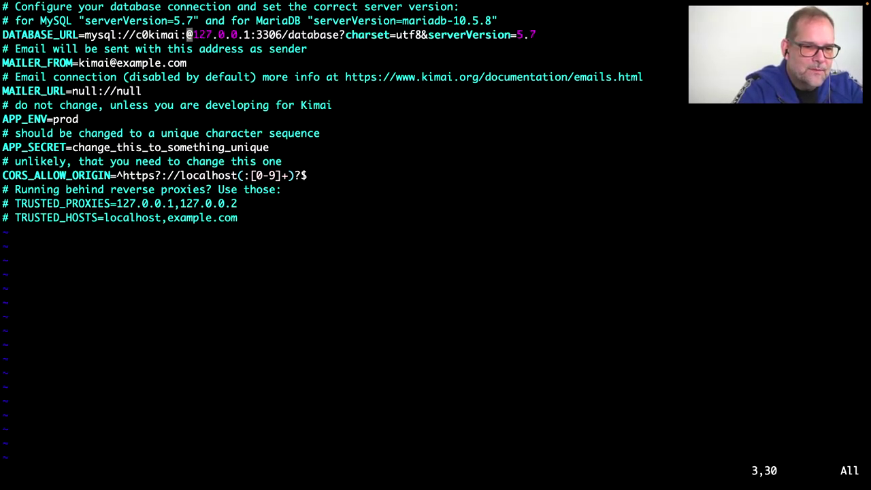
Replace the password placeholder with the generated password and the database name with c0kimai.
{"action": "key", "text": "Escape"}
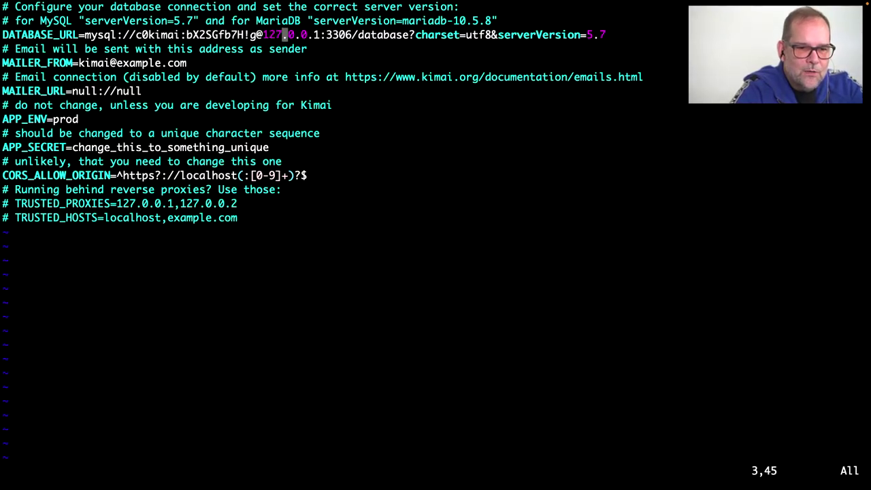
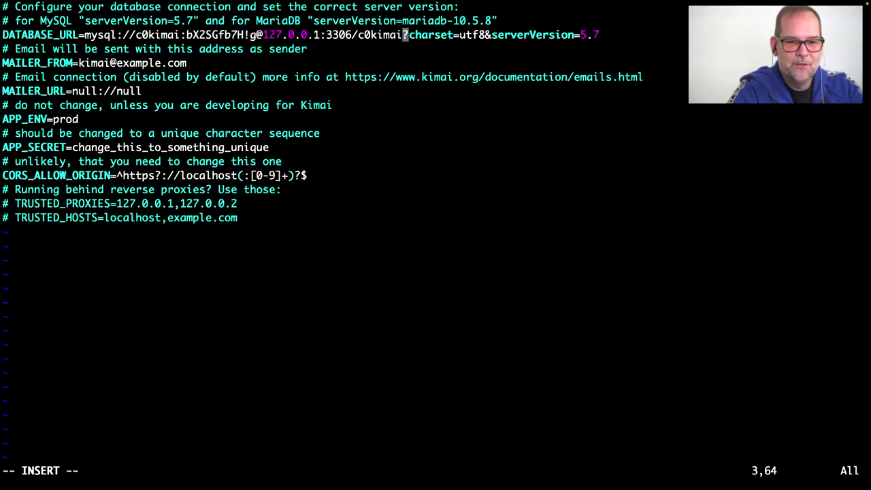
In ISPConfig's database list, filter Database name by 'kim'.
{"action": "key", "text": "ctrl+Left"}
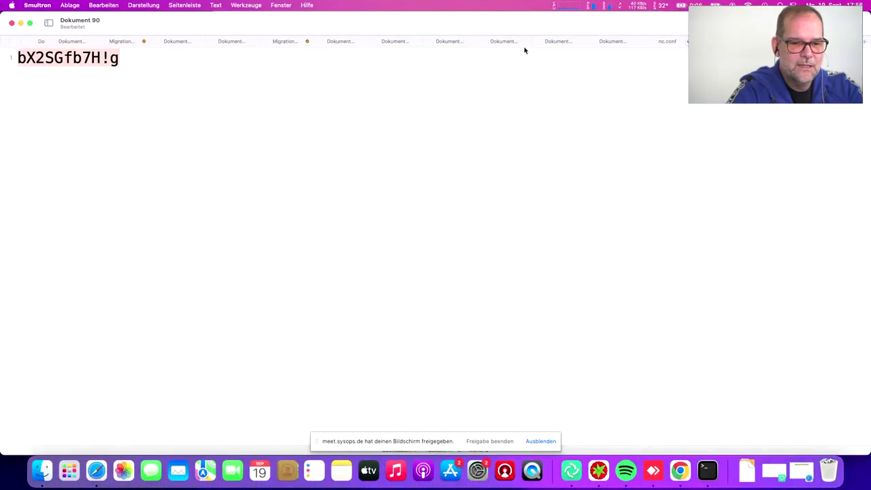
{"action": "key", "text": "super+Tab"}
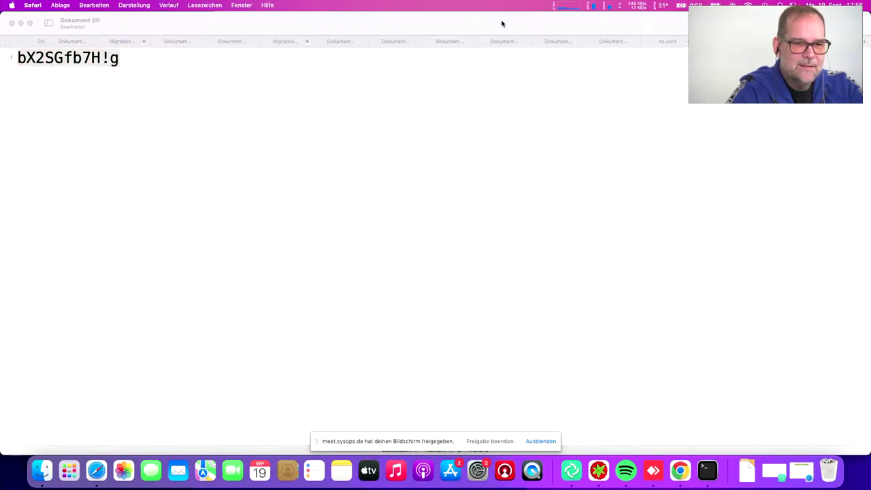
{"action": "left_click", "coordinate": [680, 469]}
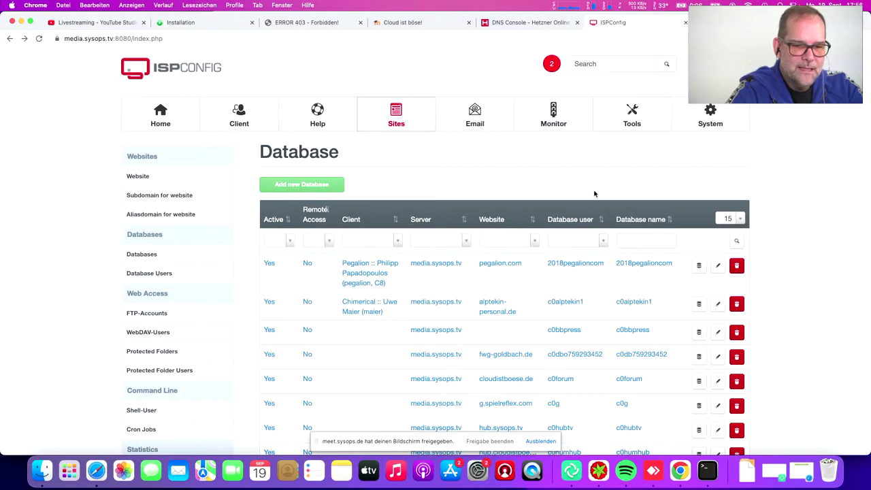
{"action": "left_click", "coordinate": [642, 245]}
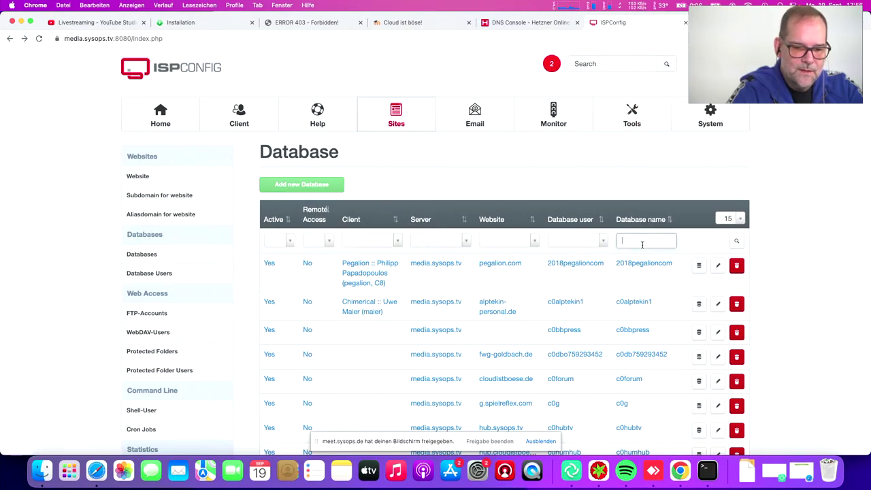
{"action": "type", "text": "kim"}
{"action": "key", "text": "Return"}
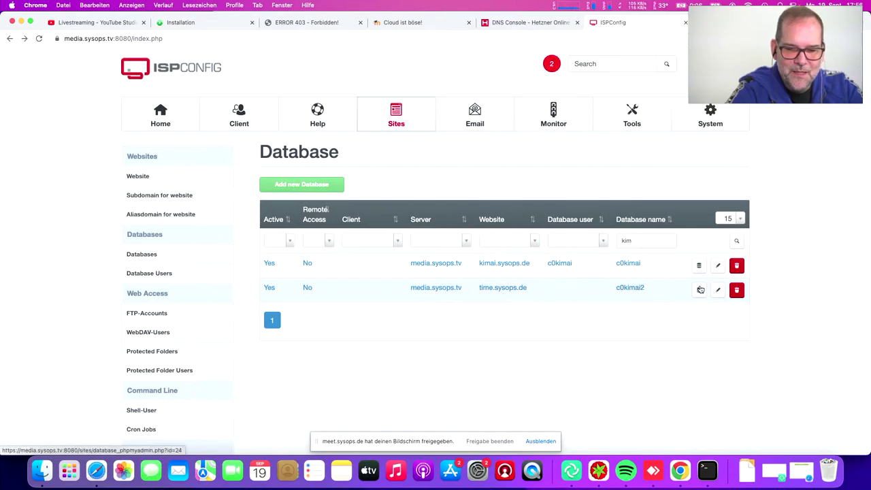
Delete the time.sysops.de database and confirm, then head back toward the terminal.
{"action": "left_click", "coordinate": [737, 290]}
{"action": "left_click", "coordinate": [508, 90]}
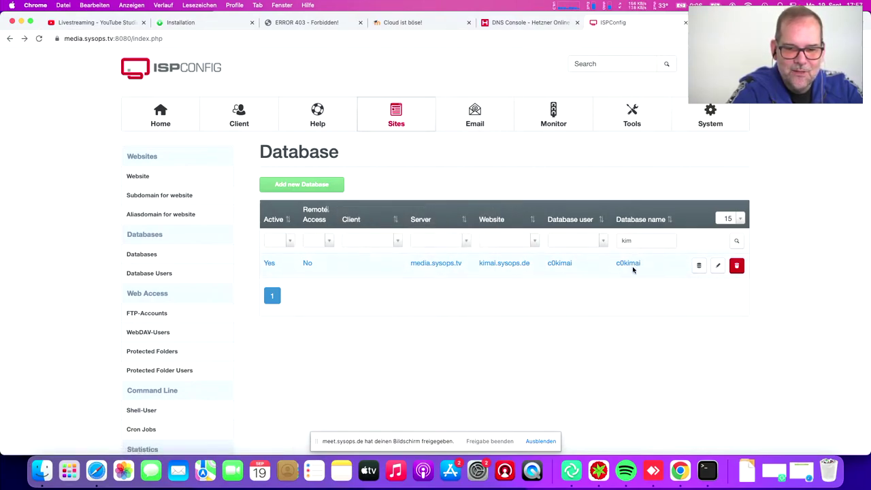
{"action": "left_click", "coordinate": [662, 63]}
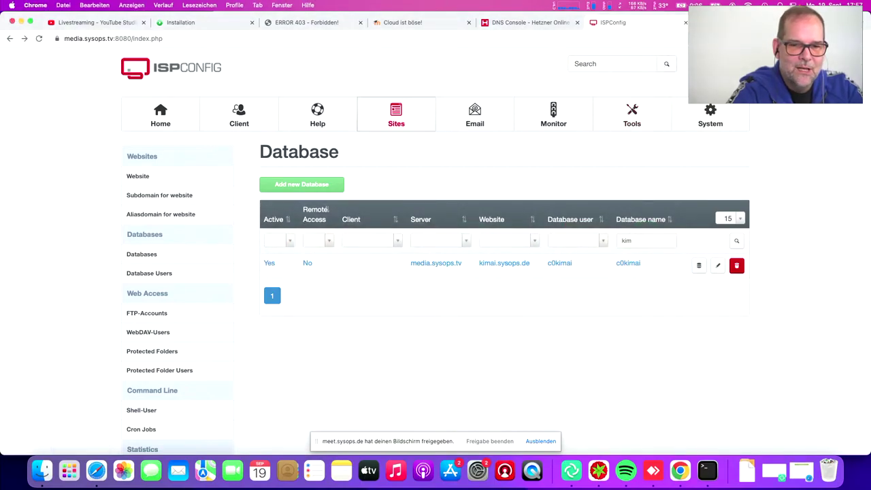
{"action": "key", "text": "super+Tab"}
{"action": "key", "text": "super+Tab"}
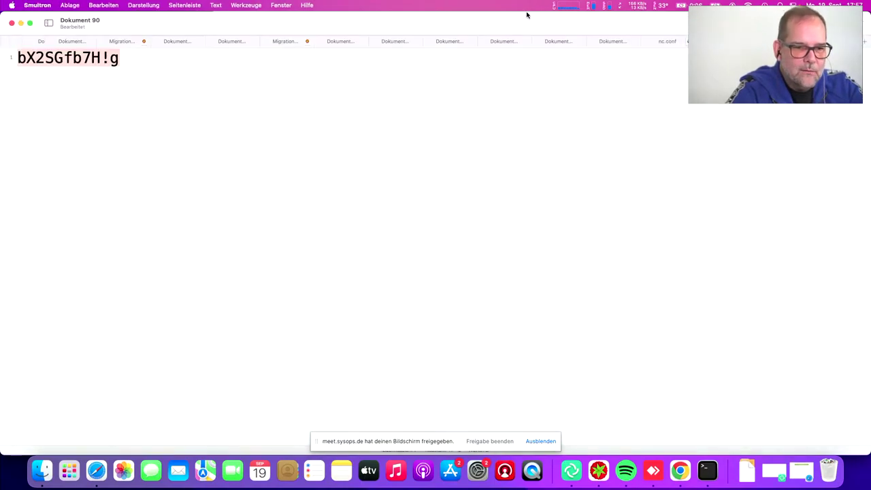
Save and quit the edited .env file with :wq.
{"action": "key", "text": "super+Tab"}
{"action": "key", "text": "super+Tab"}
{"action": "key", "text": "super+Tab"}
{"action": "key", "text": "super+Tab"}
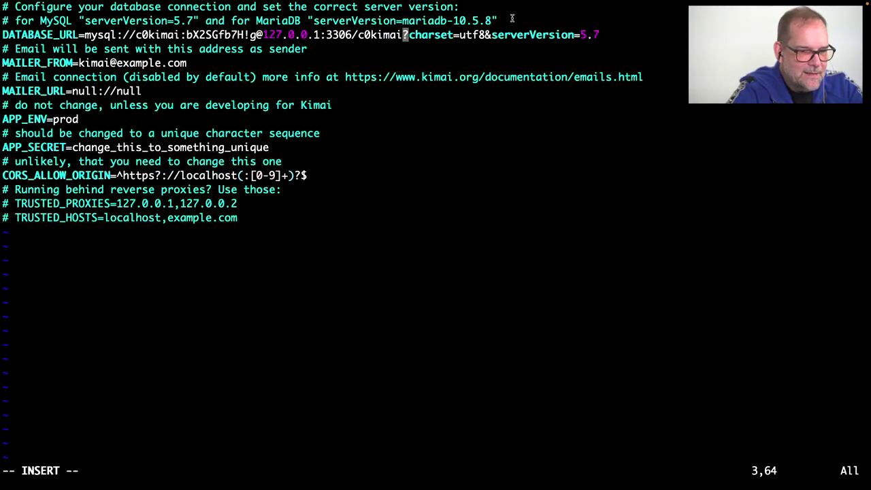
{"action": "key", "text": "Escape"}
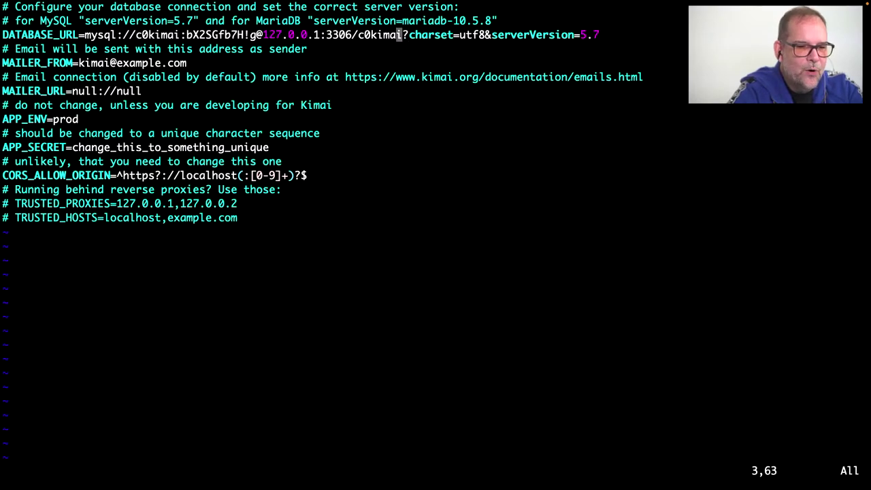
{"action": "type", "text": ":wq"}
{"action": "key", "text": "Return"}
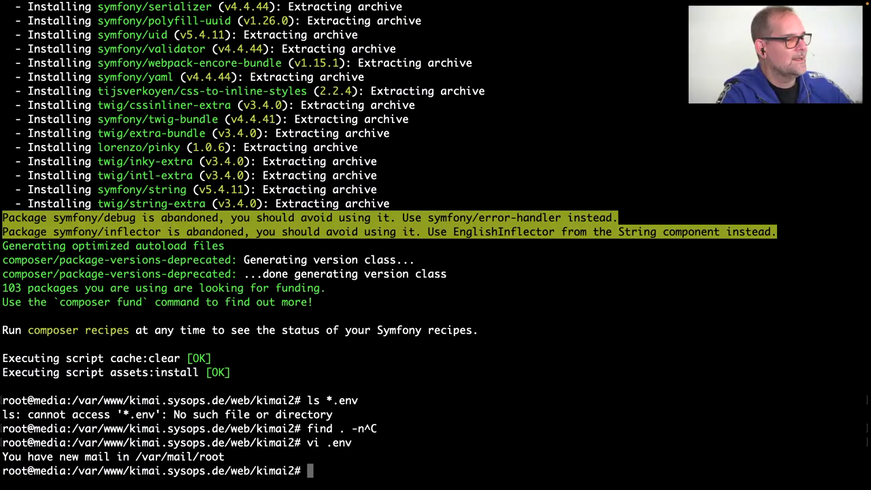
Copy the 'bin/console kimai:install -n' command from the Kimai installation guide.
{"action": "key", "text": "super+Tab"}
{"action": "key", "text": "super+Tab"}
{"action": "key", "text": "super+Tab"}
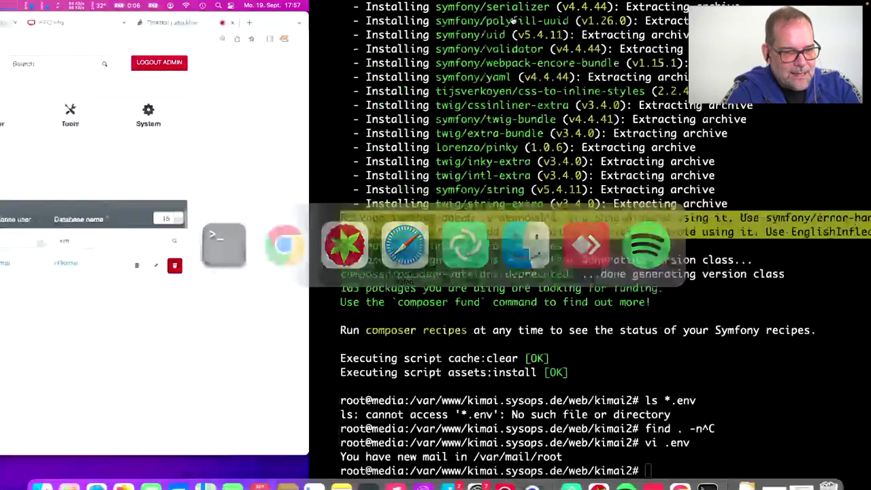
{"action": "left_click", "coordinate": [304, 24]}
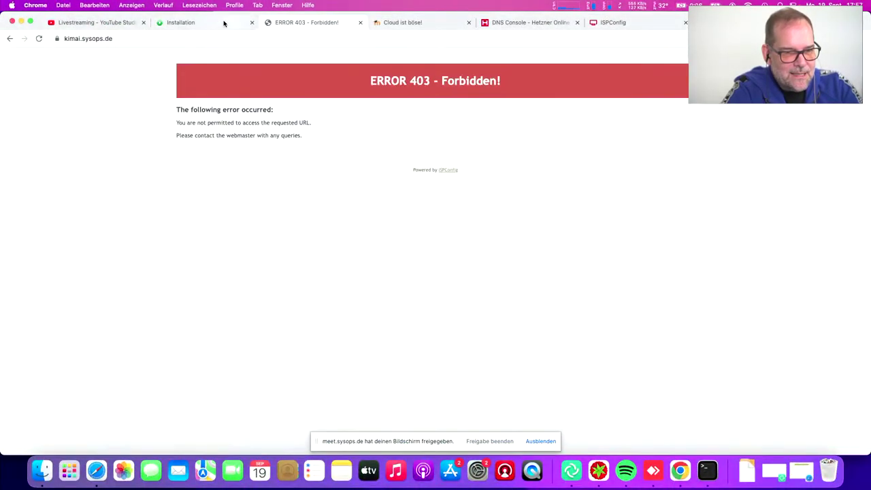
{"action": "left_click", "coordinate": [224, 23]}
{"action": "scroll", "coordinate": [255, 246], "scroll_direction": "down", "scroll_amount": 4}
{"action": "scroll", "coordinate": [255, 246], "scroll_direction": "down", "scroll_amount": 1}
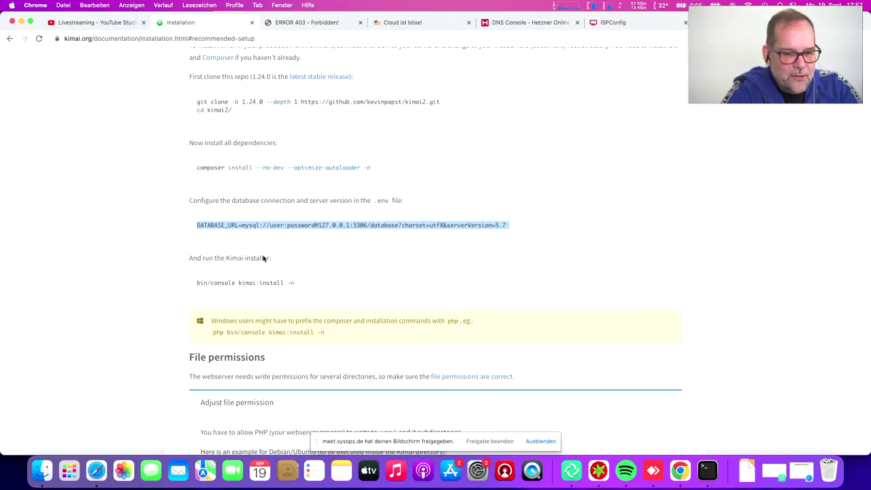
{"action": "triple_click", "coordinate": [273, 283]}
{"action": "key", "text": "super+c"}
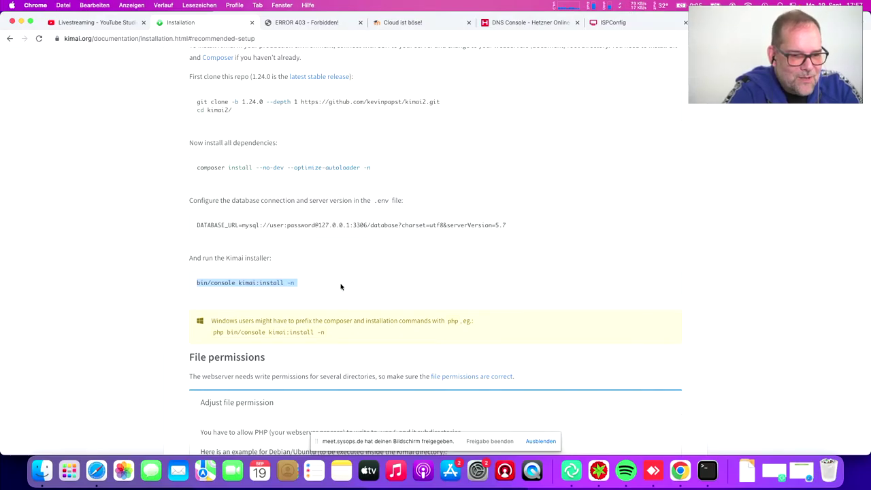
{"action": "key", "text": "super+Tab"}
{"action": "key", "text": "super+Tab"}
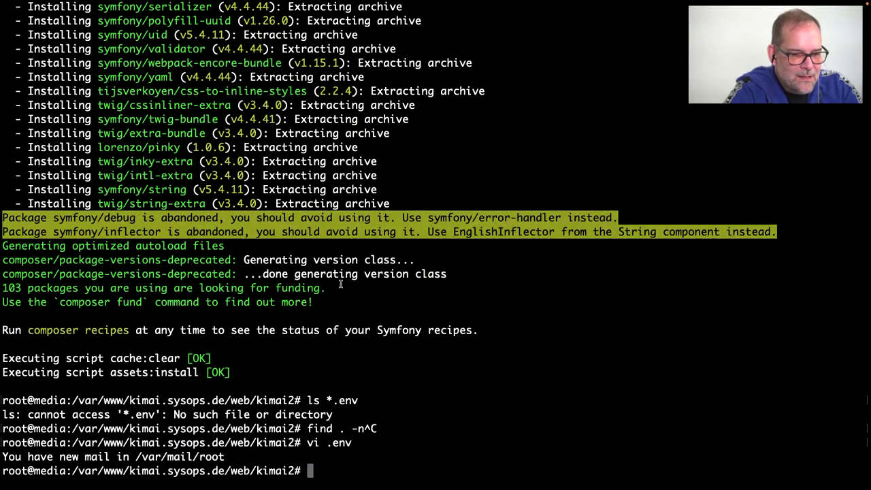
Run the pasted Kimai installer, interrupt it, and recall the earlier 'sudo -' command from history.
{"action": "key", "text": "super+v"}
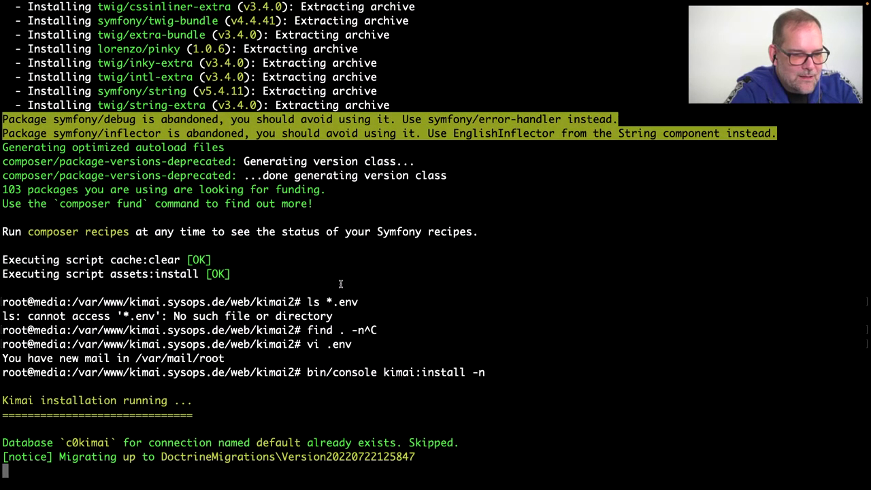
{"action": "key", "text": "ctrl+c"}
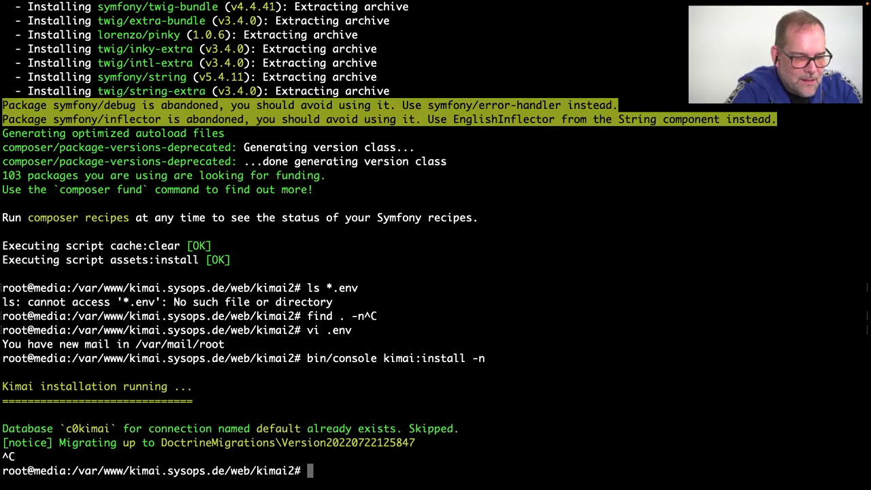
{"action": "key", "text": "ctrl+r"}
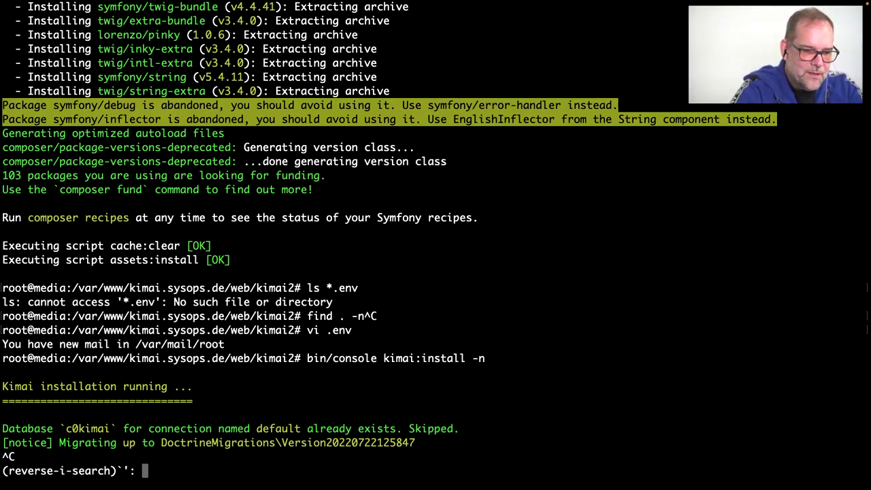
{"action": "type", "text": "sudo -"}
{"action": "key", "text": "End"}
Rerun 'bin/console kimai:install -n' as the website user so the 40 migrations complete.
{"action": "key", "text": "BackSpace"}
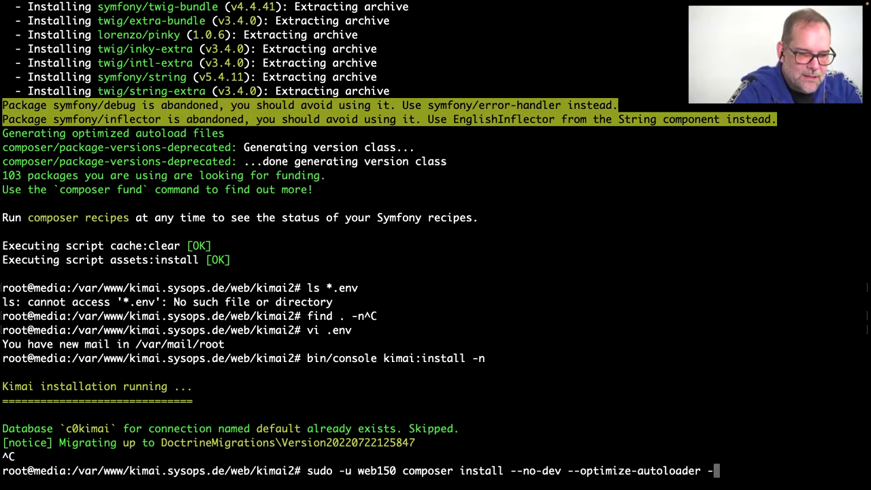
{"action": "key", "text": "BackSpace"}
{"action": "key", "text": "BackSpace"}
{"action": "key", "text": "BackSpace"}
{"action": "key", "text": "BackSpace"}
{"action": "key", "text": "BackSpace"}
{"action": "key", "text": "BackSpace"}
{"action": "key", "text": "BackSpace"}
{"action": "key", "text": "BackSpace"}
{"action": "key", "text": "BackSpace"}
{"action": "key", "text": "BackSpace"}
{"action": "key", "text": "BackSpace"}
{"action": "key", "text": "BackSpace"}
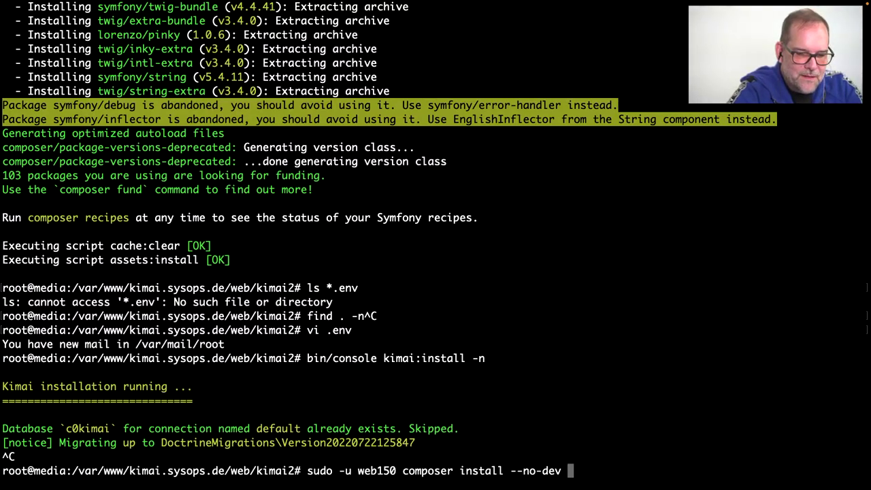
{"action": "key", "text": "BackSpace"}
{"action": "key", "text": "BackSpace"}
{"action": "key", "text": "BackSpace"}
{"action": "key", "text": "BackSpace"}
{"action": "key", "text": "BackSpace"}
{"action": "key", "text": "BackSpace"}
{"action": "key", "text": "BackSpace"}
{"action": "key", "text": "BackSpace"}
{"action": "key", "text": "BackSpace"}
{"action": "key", "text": "BackSpace"}
{"action": "key", "text": "BackSpace"}
{"action": "key", "text": "BackSpace"}
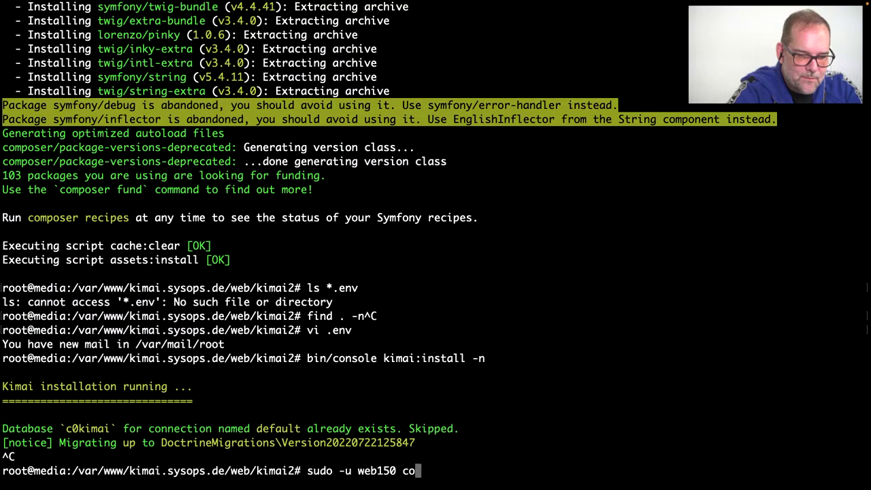
{"action": "key", "text": "BackSpace"}
{"action": "key", "text": "BackSpace"}
{"action": "type", "text": "bin/console kimai:install -n"}
{"action": "key", "text": "Return"}
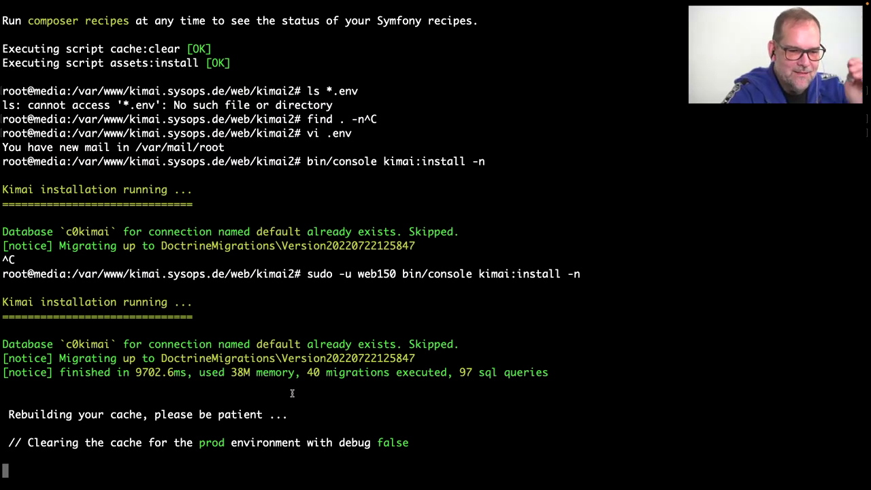
Back in the installation guide, reselect the bin/console kimai:install -n line.
{"action": "key", "text": "super+Tab"}
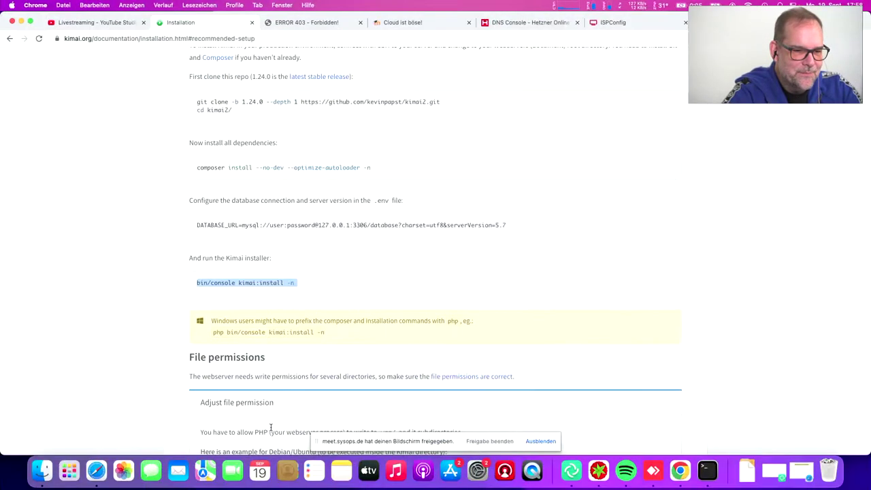
{"action": "double_click", "coordinate": [300, 339]}
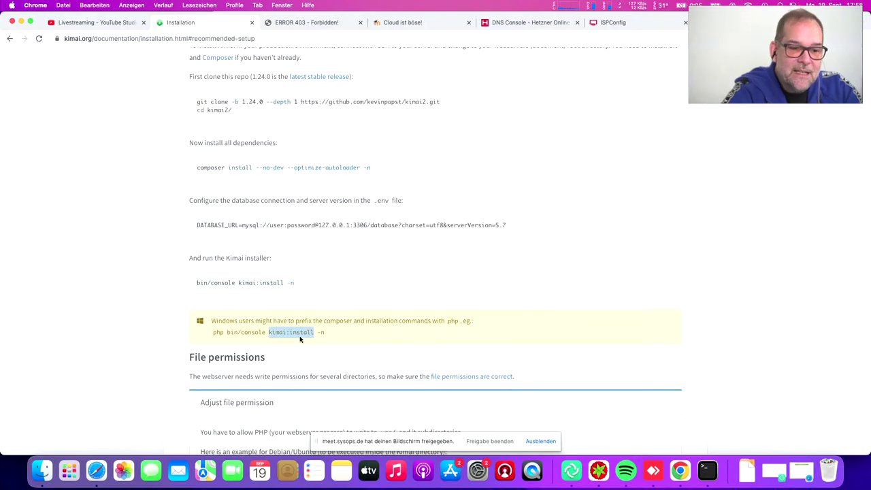
{"action": "triple_click", "coordinate": [280, 281]}
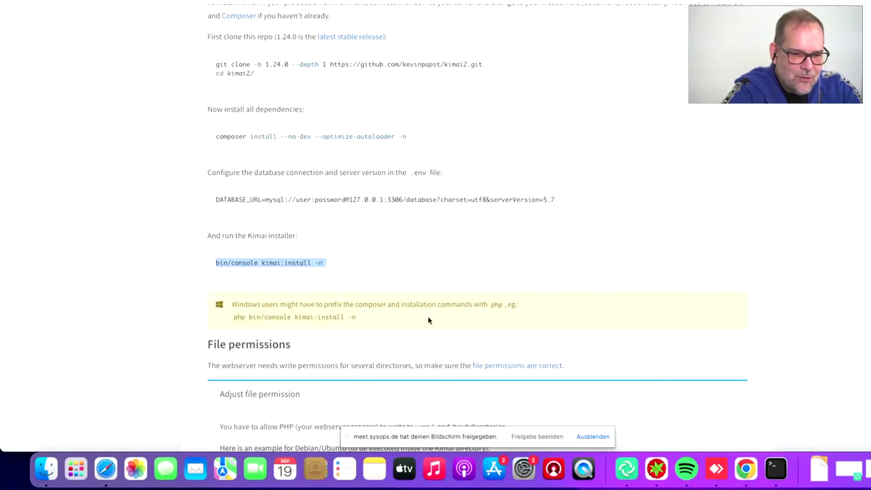
{"action": "scroll", "coordinate": [388, 341], "scroll_direction": "down", "scroll_amount": 1}
{"action": "scroll", "coordinate": [382, 344], "scroll_direction": "down", "scroll_amount": 4}
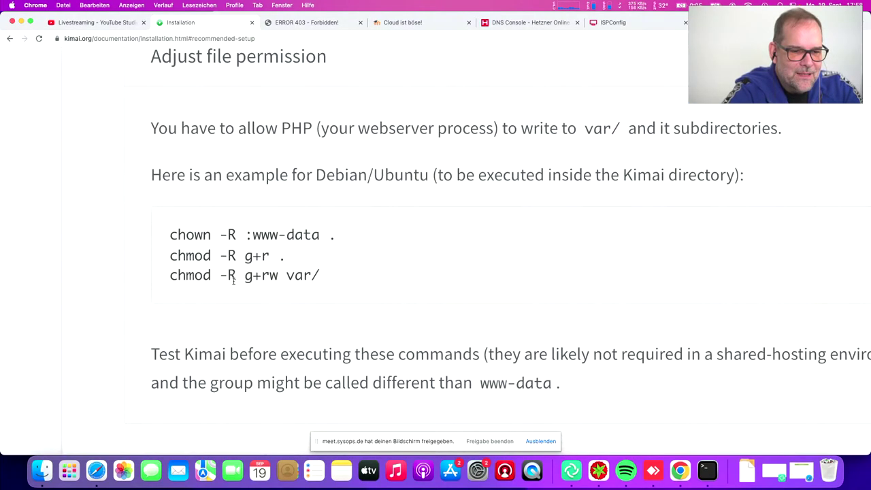
{"action": "scroll", "coordinate": [234, 281], "scroll_direction": "up", "scroll_amount": 1}
Highlight www-data in the Adjust file permission chown command and scroll on to Create your first user.
{"action": "double_click", "coordinate": [264, 278]}
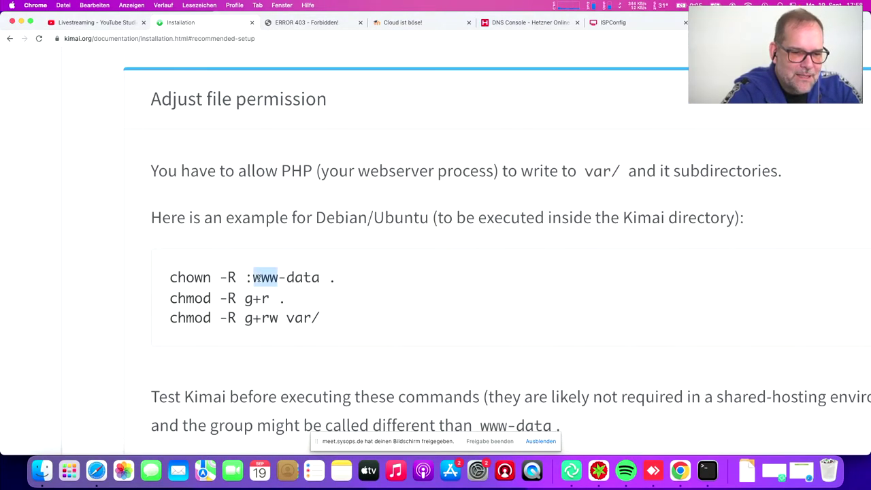
{"action": "left_click", "coordinate": [265, 278]}
{"action": "triple_click", "coordinate": [266, 278]}
{"action": "double_click", "coordinate": [265, 278]}
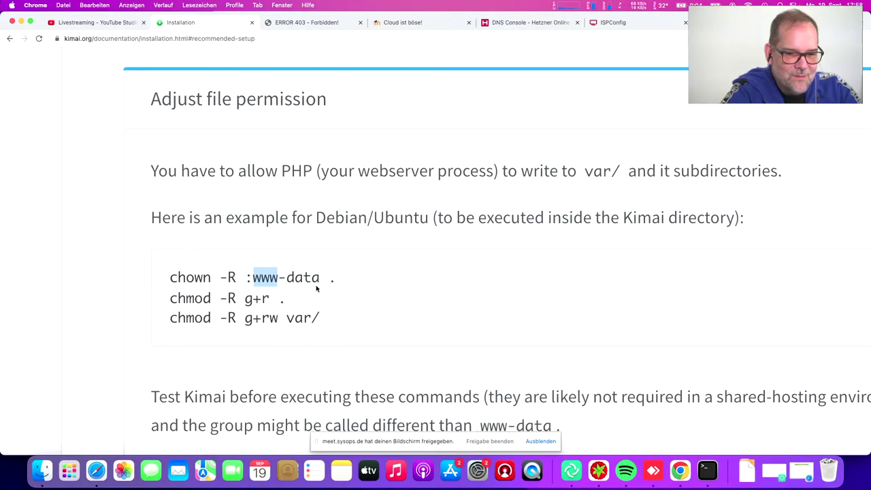
{"action": "scroll", "coordinate": [316, 289], "scroll_direction": "right", "scroll_amount": 1}
{"action": "scroll", "coordinate": [316, 288], "scroll_direction": "right", "scroll_amount": 1}
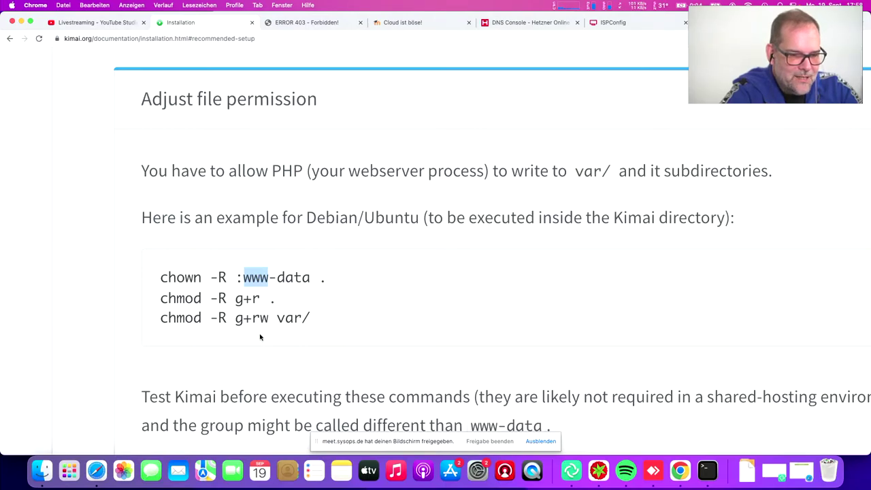
{"action": "scroll", "coordinate": [260, 336], "scroll_direction": "down", "scroll_amount": 3}
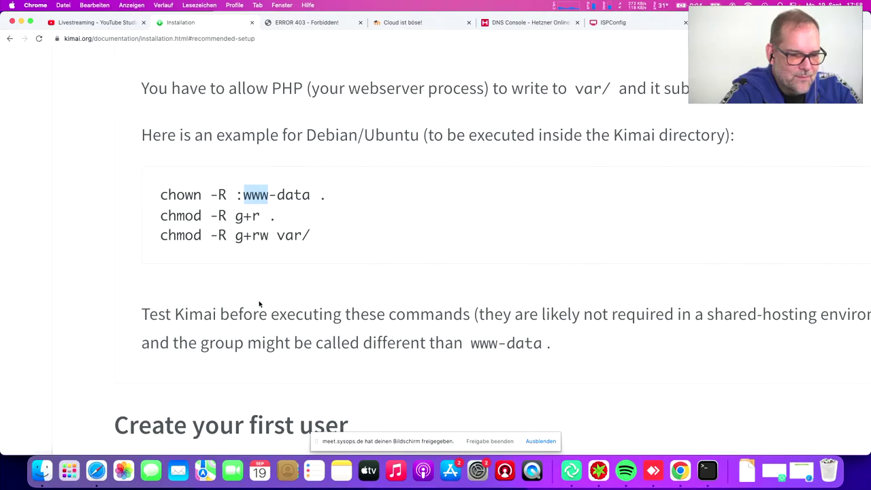
{"action": "scroll", "coordinate": [259, 304], "scroll_direction": "down", "scroll_amount": 5}
{"action": "scroll", "coordinate": [259, 304], "scroll_direction": "right", "scroll_amount": 1}
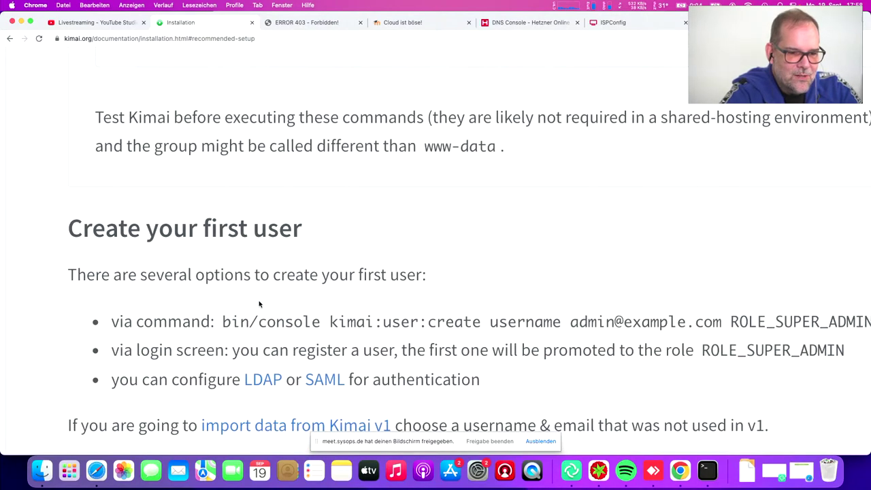
{"action": "scroll", "coordinate": [290, 321], "scroll_direction": "right", "scroll_amount": 1}
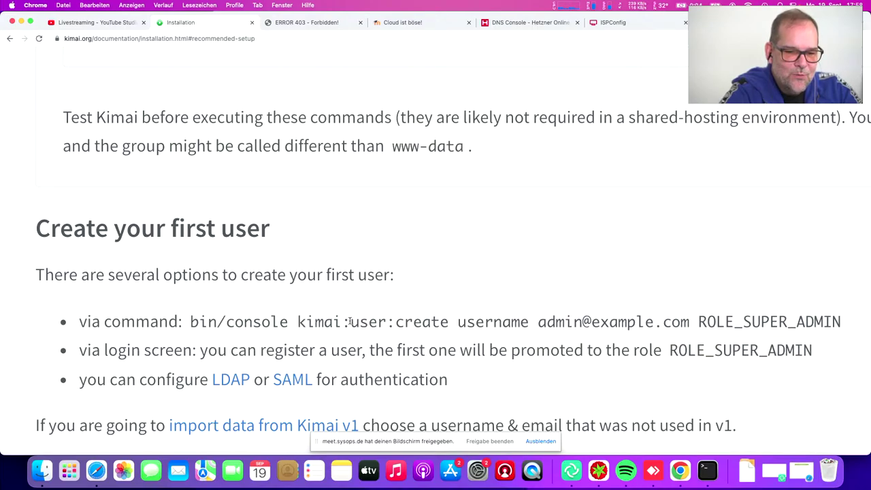
Check the terminal's Kimai 1.24.0 install result, then select the kimai:user:create command in the docs.
{"action": "key", "text": "super+Tab"}
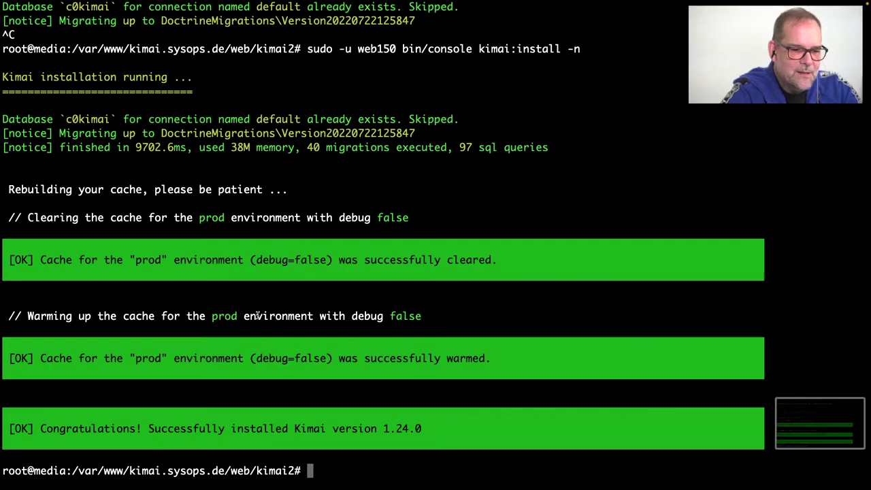
{"action": "key", "text": "super+Tab"}
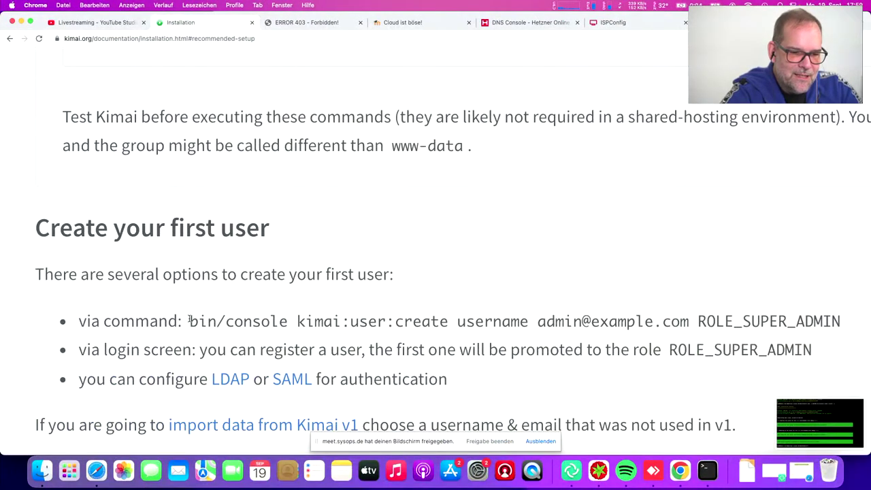
{"action": "left_click_drag", "start_coordinate": [190, 320], "coordinate": [295, 313]}
{"action": "key", "text": "super+Tab"}
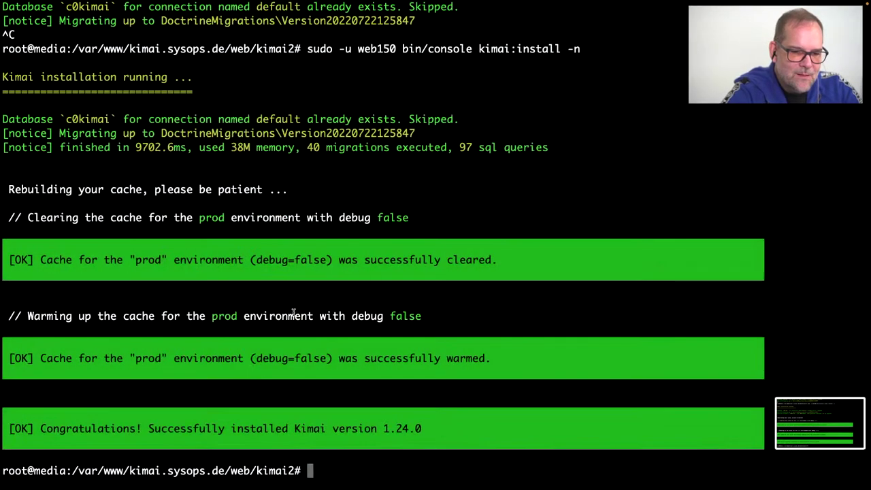
{"action": "key", "text": "super+Tab"}
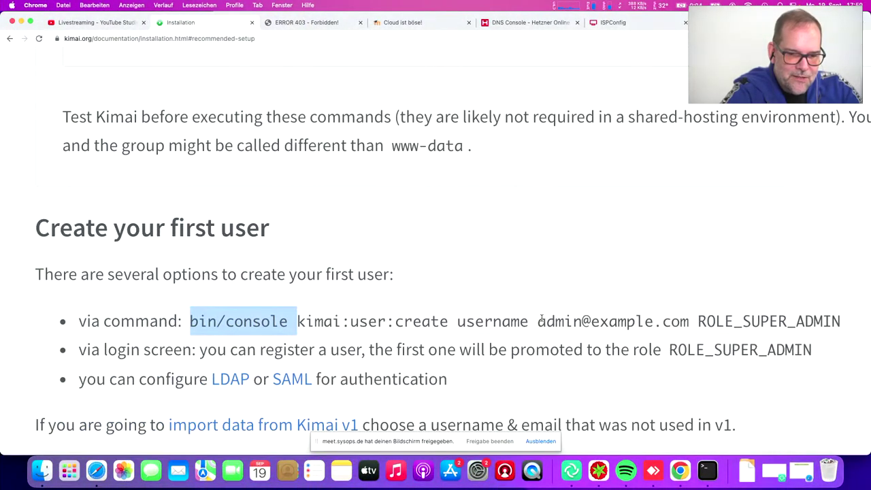
{"action": "left_click", "coordinate": [841, 322], "text": "shift"}
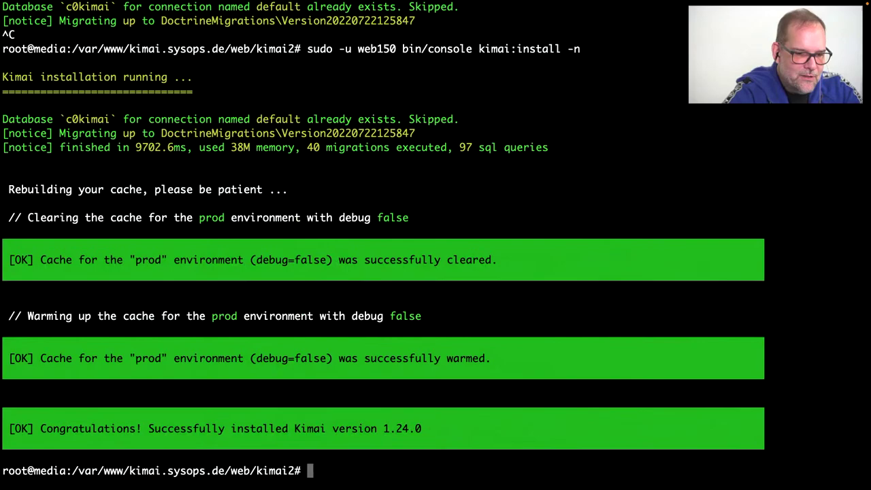
{"action": "key", "text": "Up"}
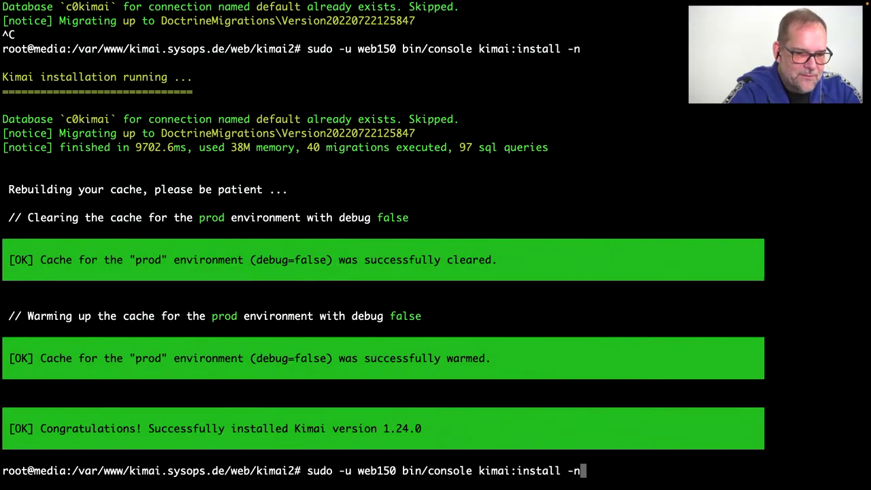
{"action": "key", "text": "BackSpace"}
{"action": "key", "text": "BackSpace"}
{"action": "key", "text": "BackSpace"}
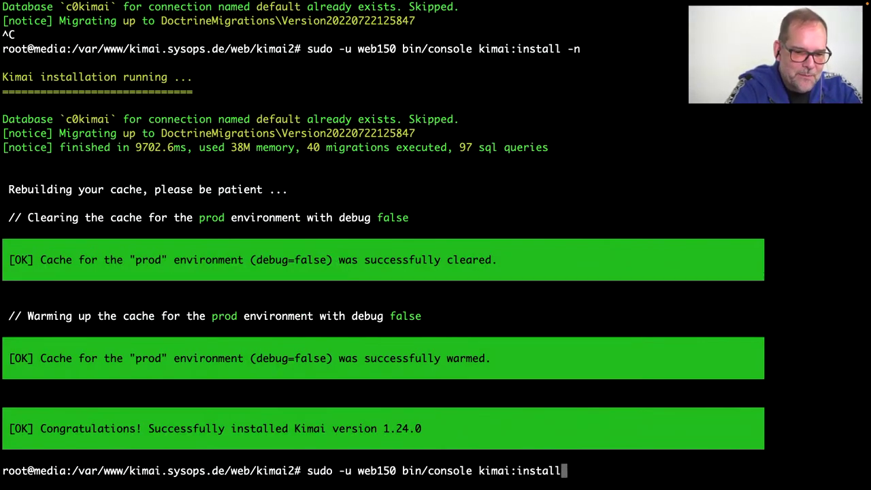
{"action": "key", "text": "BackSpace"}
{"action": "key", "text": "BackSpace"}
{"action": "key", "text": "BackSpace"}
{"action": "key", "text": "BackSpace"}
{"action": "key", "text": "BackSpace"}
{"action": "key", "text": "BackSpace"}
{"action": "key", "text": "BackSpace"}
{"action": "key", "text": "BackSpace"}
{"action": "key", "text": "BackSpace"}
{"action": "key", "text": "BackSpace"}
{"action": "key", "text": "BackSpace"}
{"action": "key", "text": "BackSpace"}
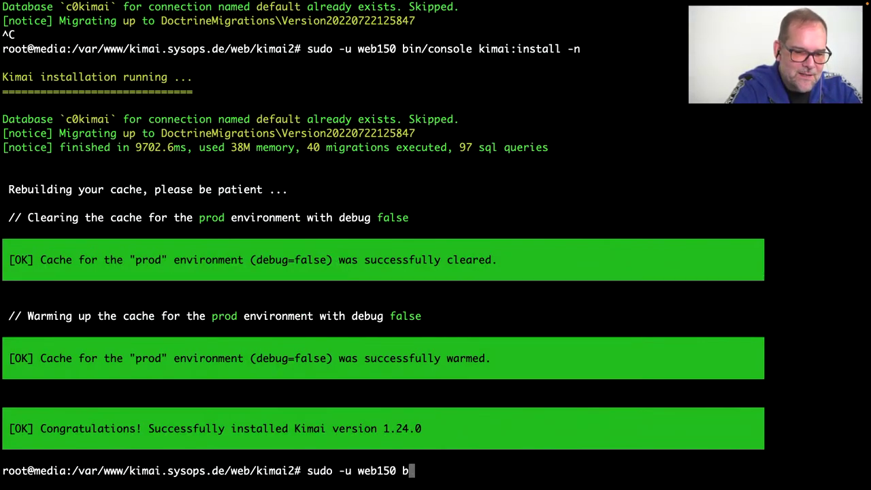
{"action": "key", "text": "BackSpace"}
{"action": "type", "text": "bin/console kimai:user:create username admin@example.com ROLE_SUPER_ADMIN"}
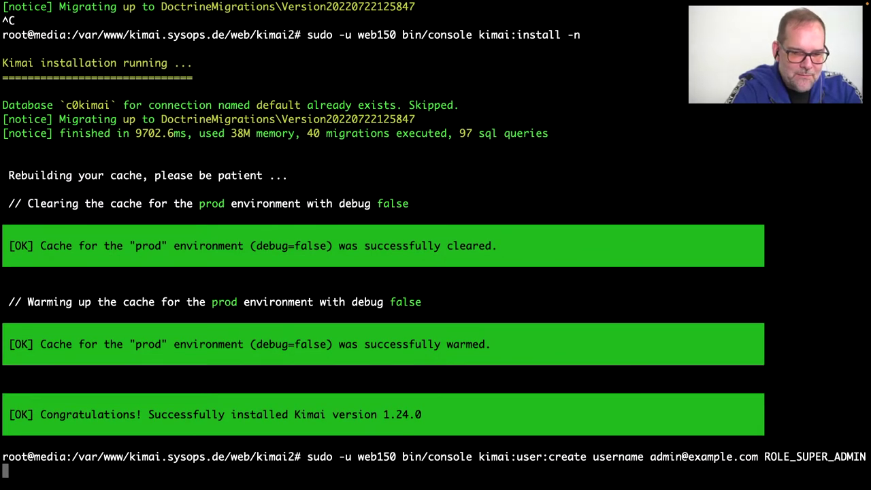
{"action": "key", "text": "Return"}
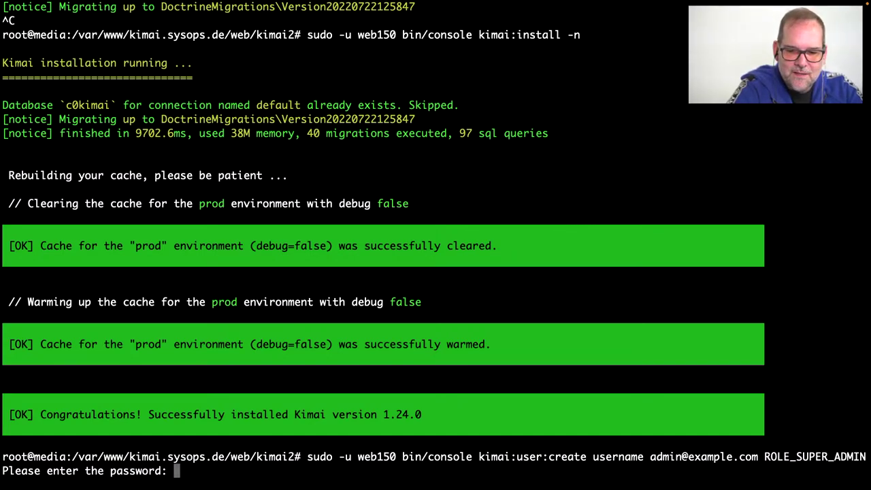
{"action": "key", "text": "ctrl+c"}
Rerun user creation with a real e-mail address in place of the example and enter the password.
{"action": "key", "text": "Up"}
{"action": "key", "text": "ctrl+Left"}
{"action": "key", "text": "ctrl+Left"}
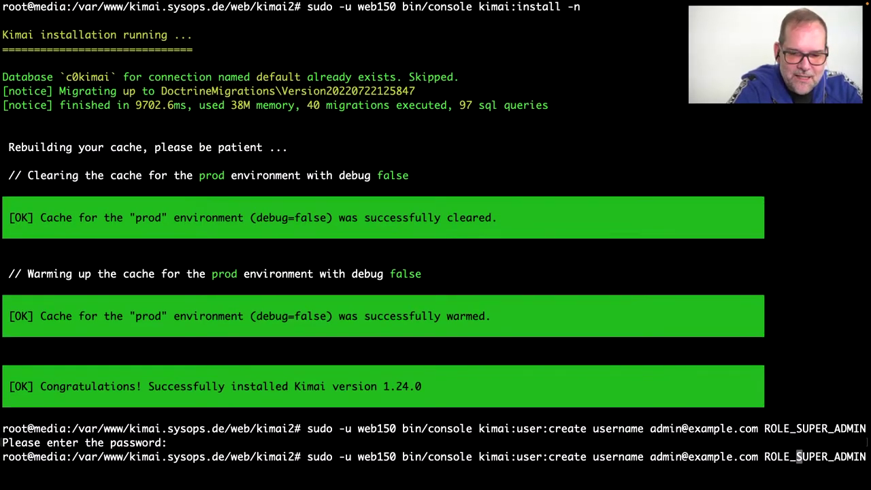
{"action": "key", "text": "ctrl+Left"}
{"action": "key", "text": "ctrl+Left"}
{"action": "key", "text": "Right"}
{"action": "key", "text": "Right"}
{"action": "key", "text": "Right"}
{"action": "key", "text": "BackSpace"}
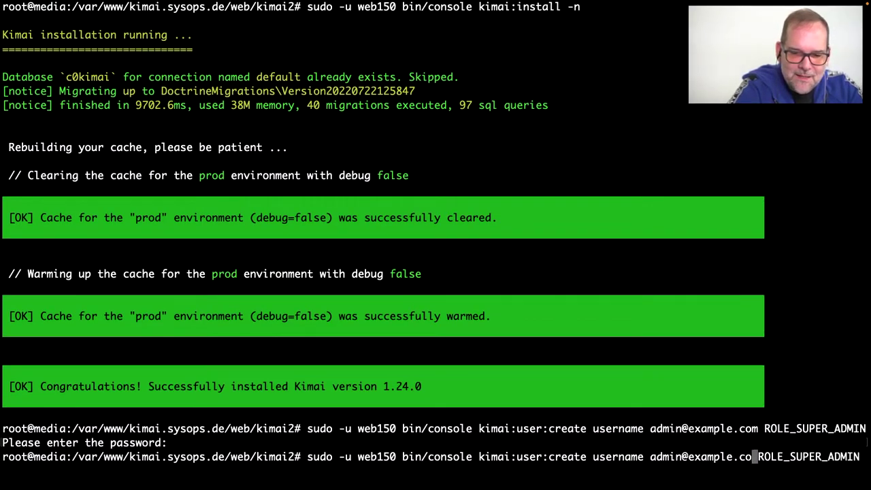
{"action": "key", "text": "BackSpace"}
{"action": "key", "text": "BackSpace"}
{"action": "key", "text": "BackSpace"}
{"action": "key", "text": "BackSpace"}
{"action": "key", "text": "BackSpace"}
{"action": "key", "text": "BackSpace"}
{"action": "key", "text": "BackSpace"}
{"action": "key", "text": "BackSpace"}
{"action": "key", "text": "BackSpace"}
{"action": "key", "text": "BackSpace"}
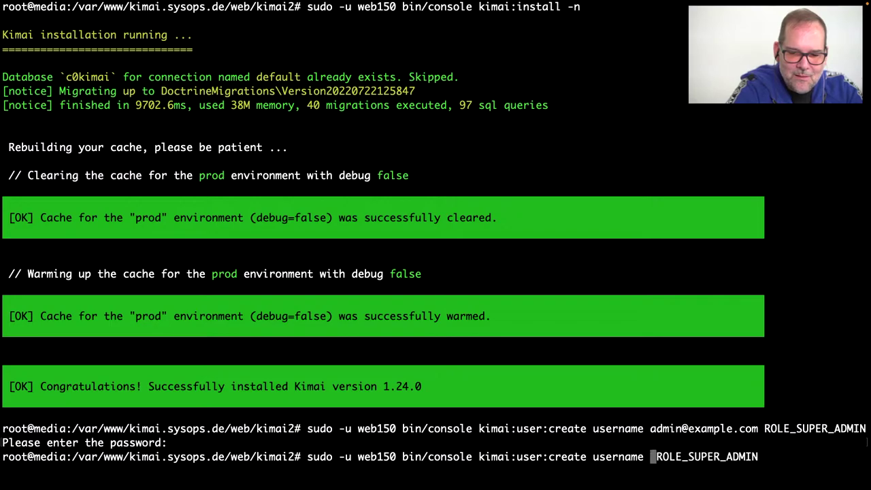
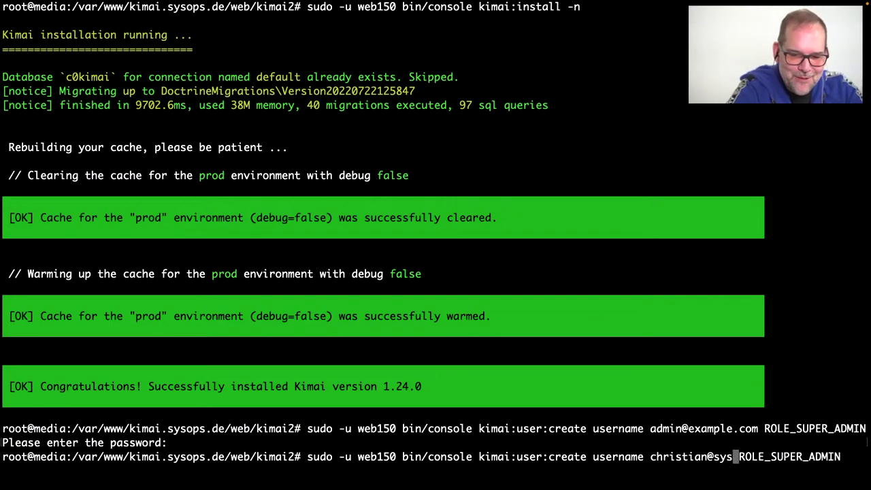
{"action": "key", "text": "Return"}
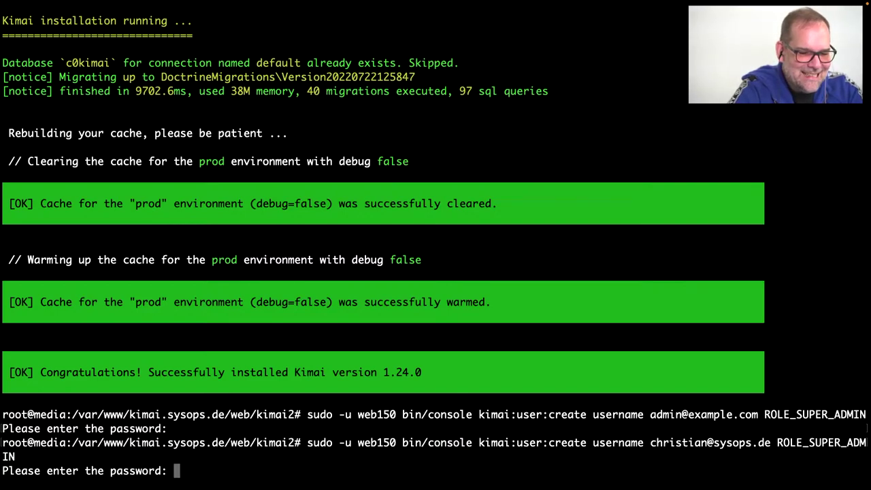
{"action": "key", "text": "Return"}
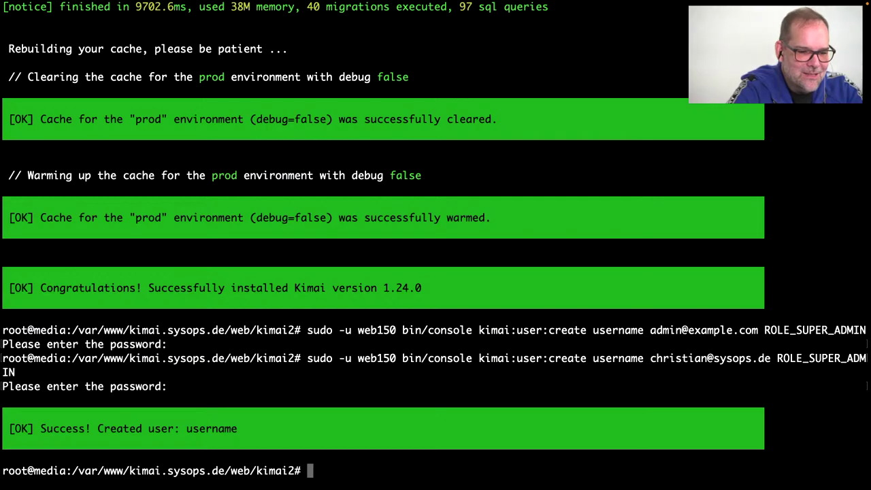
Rerun kimai:user:create with the presenter's first name as username, which fails on the already-used e-mail.
{"action": "key", "text": "Up"}
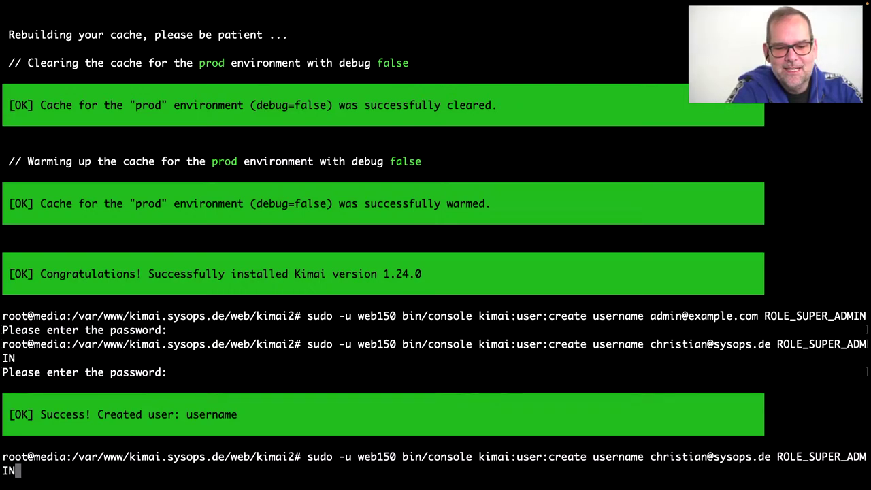
{"action": "key", "text": "alt+Left"}
{"action": "key", "text": "alt+Left"}
{"action": "key", "text": "alt+Left"}
{"action": "key", "text": "alt+Left"}
{"action": "key", "text": "alt+Left"}
{"action": "key", "text": "alt+Left"}
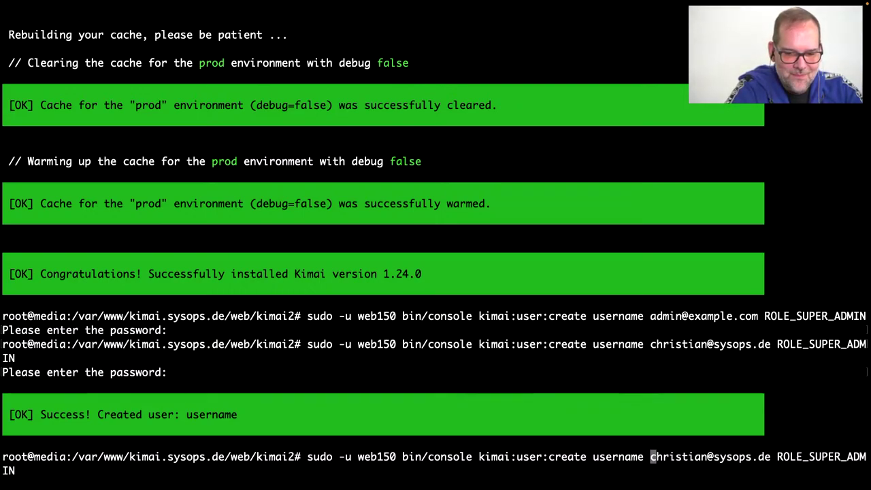
{"action": "key", "text": "Left"}
{"action": "key", "text": "BackSpace"}
{"action": "key", "text": "BackSpace"}
{"action": "key", "text": "BackSpace"}
{"action": "key", "text": "BackSpace"}
{"action": "key", "text": "BackSpace"}
{"action": "key", "text": "BackSpace"}
{"action": "key", "text": "BackSpace"}
{"action": "key", "text": "BackSpace"}
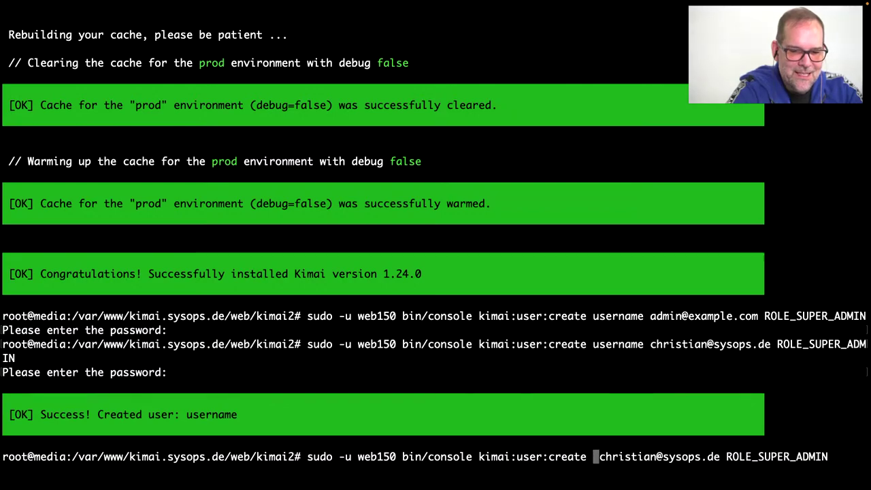
{"action": "type", "text": "ad"}
{"action": "key", "text": "BackSpace"}
{"action": "key", "text": "BackSpace"}
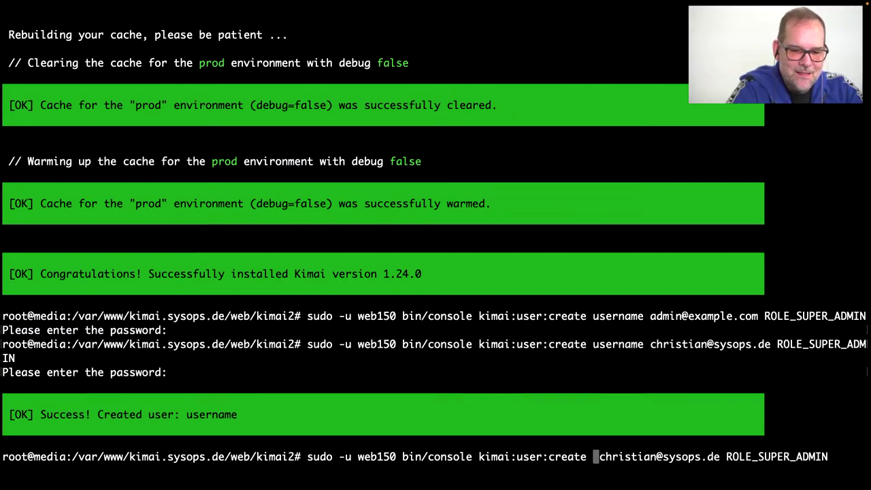
{"action": "type", "text": "christian"}
{"action": "key", "text": "Return"}
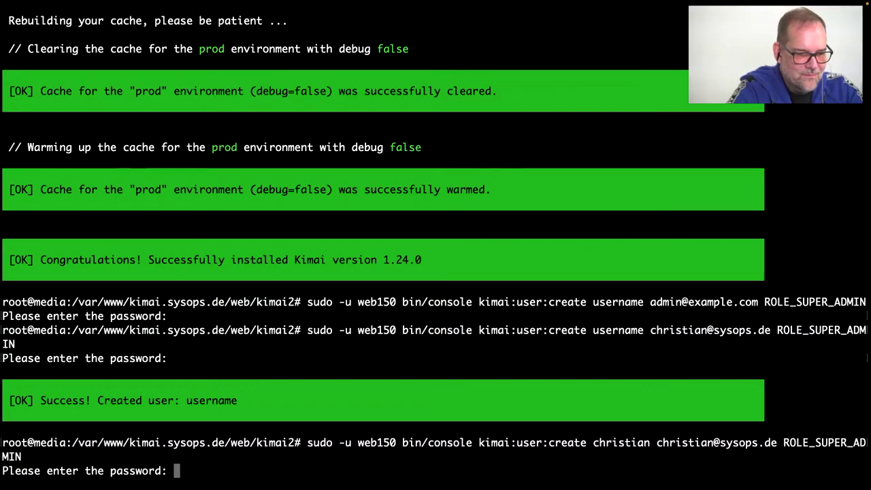
{"action": "key", "text": "Return"}
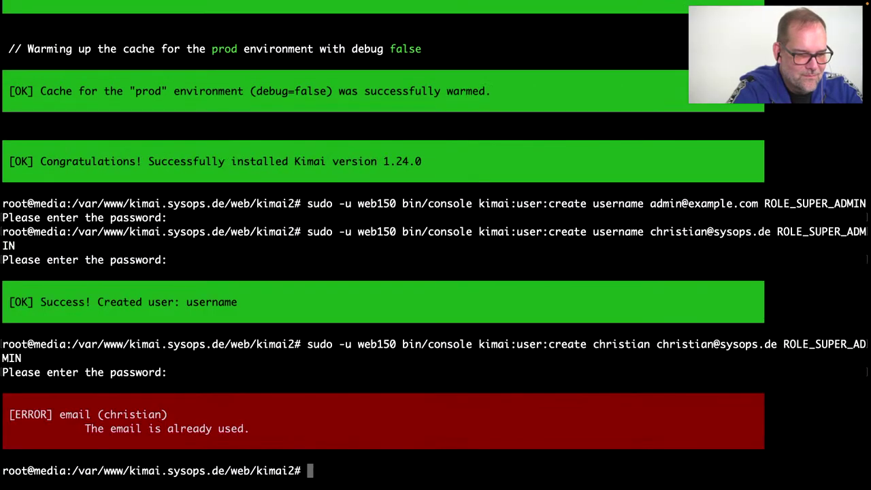
Retry with a different e-mail domain, set the password, and return to the installation docs.
{"action": "key", "text": "Up"}
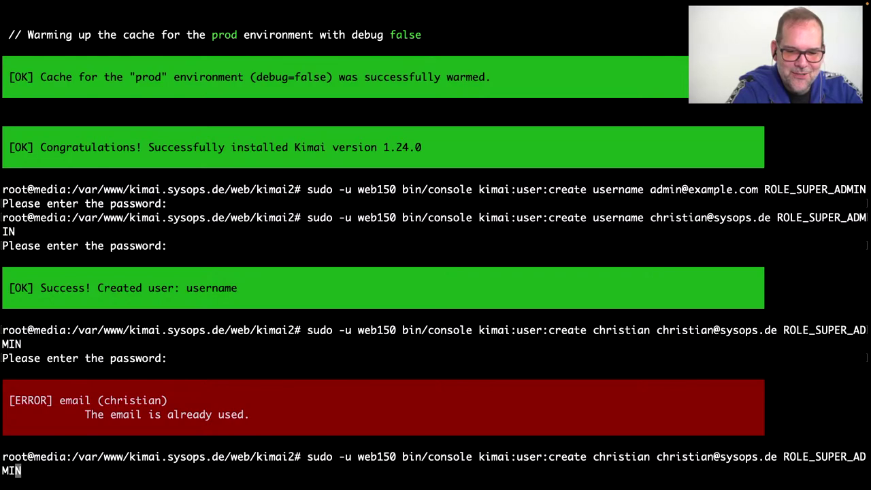
{"action": "key", "text": "Left"}
{"action": "key", "text": "Left"}
{"action": "key", "text": "Left"}
{"action": "key", "text": "Left"}
{"action": "key", "text": "Left"}
{"action": "key", "text": "Left"}
{"action": "key", "text": "Left"}
{"action": "key", "text": "Left"}
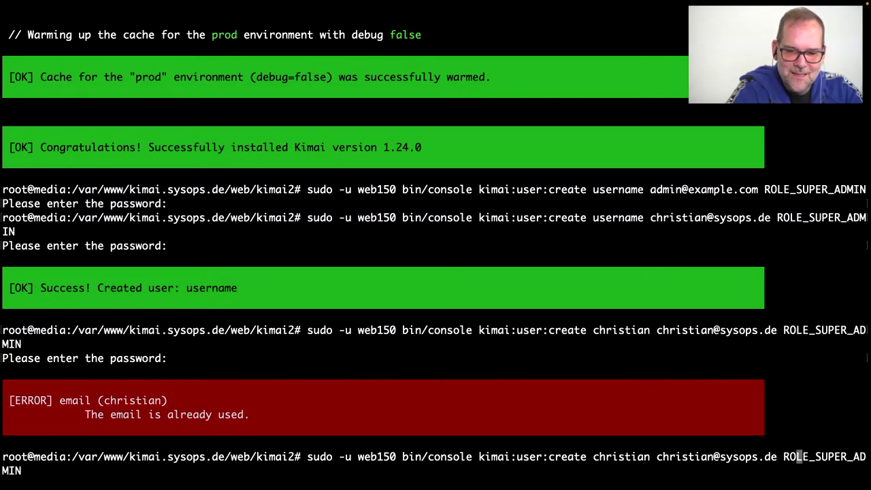
{"action": "key", "text": "Left"}
{"action": "key", "text": "Left"}
{"action": "key", "text": "Left"}
{"action": "key", "text": "BackSpace"}
{"action": "key", "text": "BackSpace"}
{"action": "key", "text": "BackSpace"}
{"action": "key", "text": "BackSpace"}
{"action": "key", "text": "BackSpace"}
{"action": "key", "text": "BackSpace"}
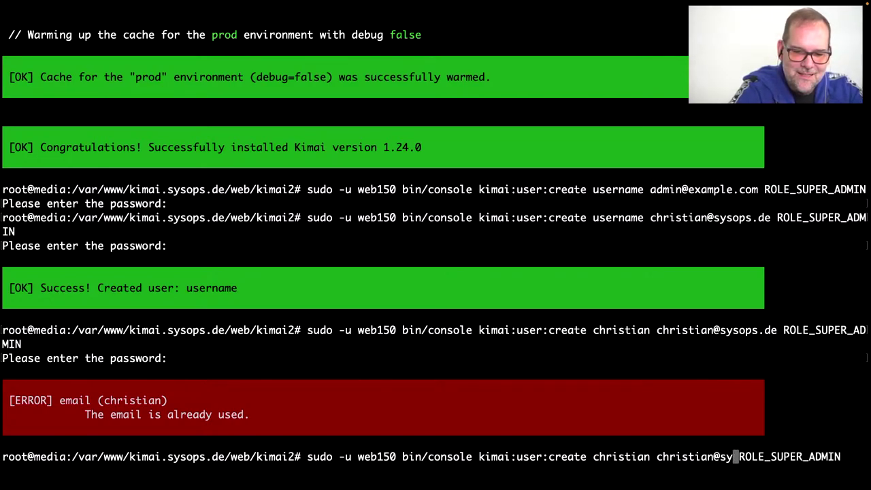
{"action": "key", "text": "BackSpace"}
{"action": "key", "text": "BackSpace"}
{"action": "type", "text": "zengel.com"}
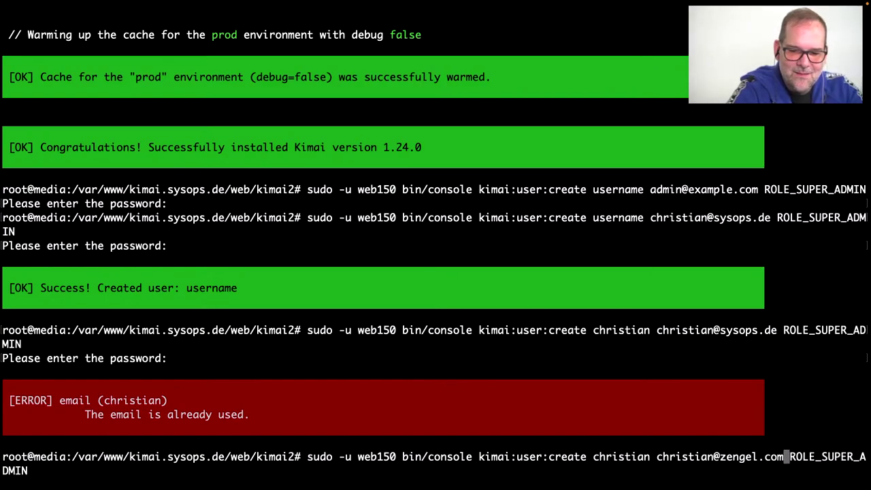
{"action": "key", "text": "Return"}
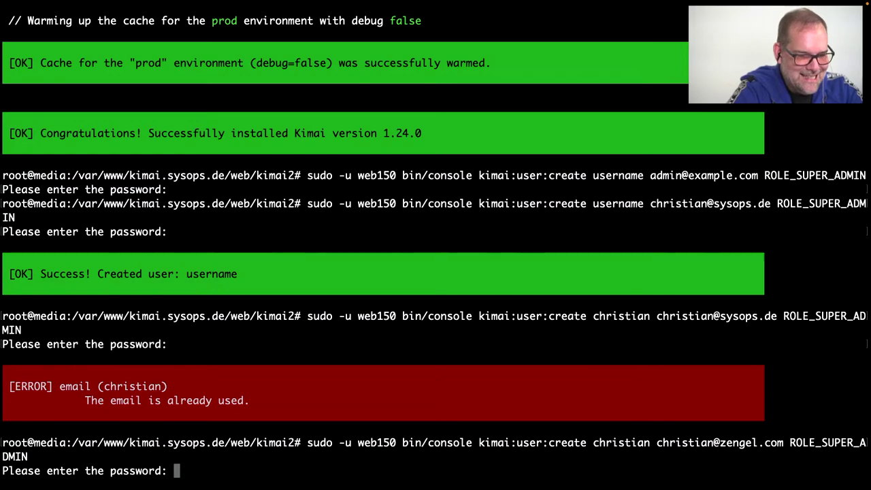
{"action": "key", "text": "Return"}
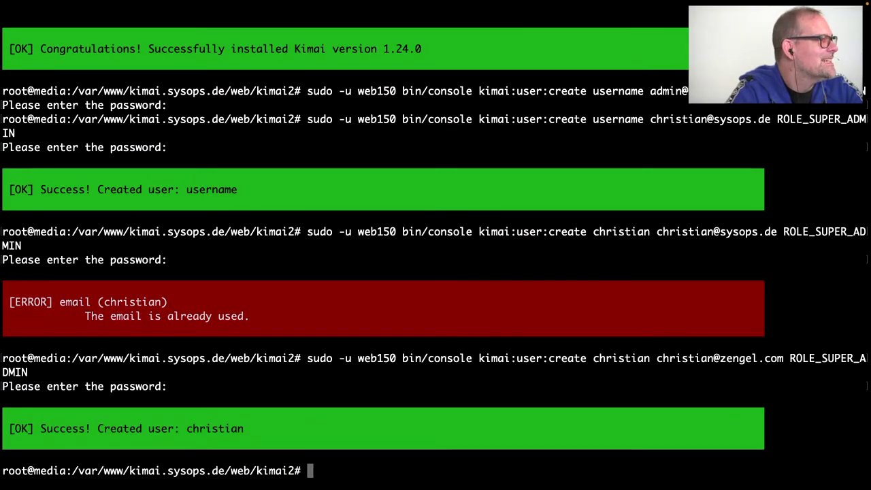
{"action": "key", "text": "ctrl+Left"}
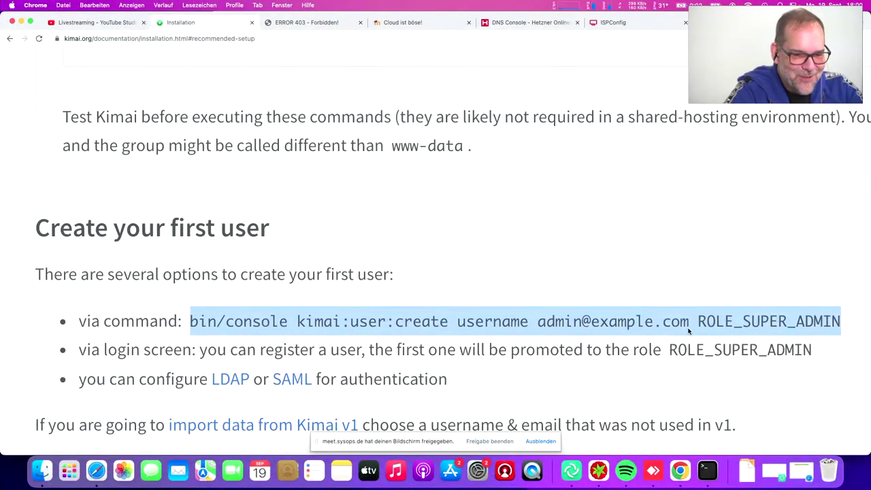
Scroll the Kimai docs past the LDAP/SAML note down to the Webserver section.
{"action": "triple_click", "coordinate": [407, 368]}
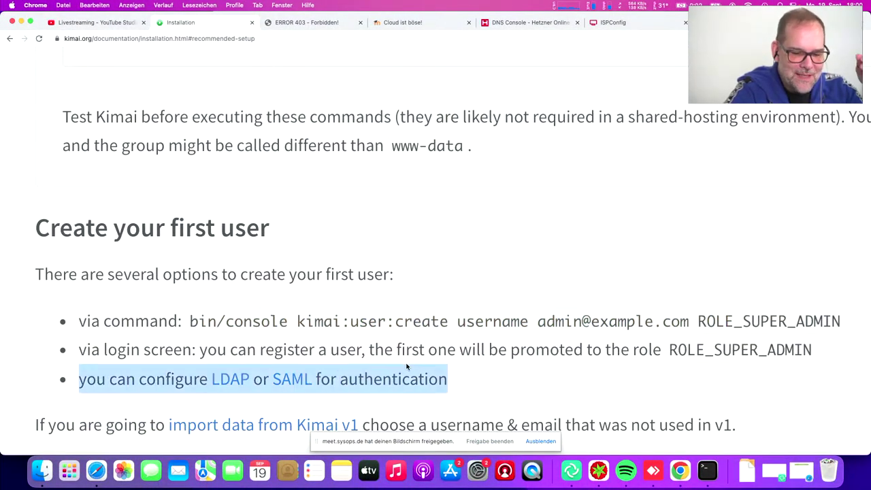
{"action": "scroll", "coordinate": [407, 368], "scroll_direction": "down", "scroll_amount": 2}
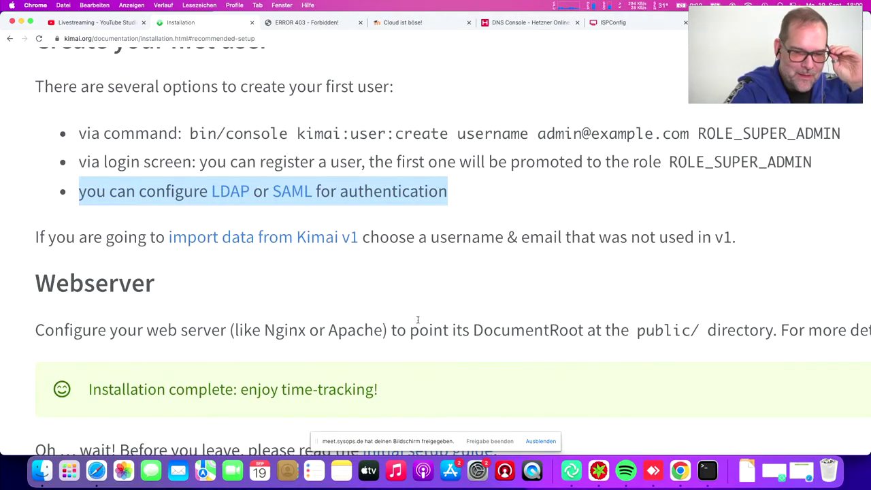
{"action": "scroll", "coordinate": [407, 310], "scroll_direction": "down", "scroll_amount": 3}
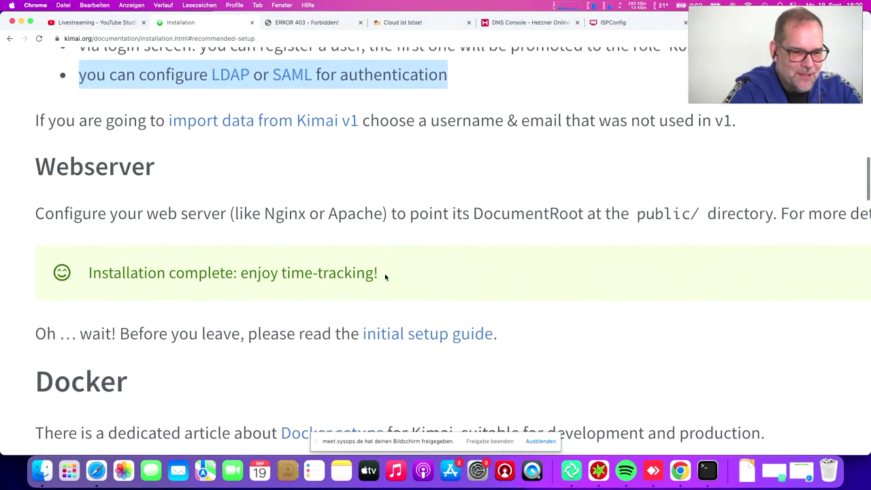
{"action": "scroll", "coordinate": [385, 272], "scroll_direction": "down", "scroll_amount": 2}
{"action": "scroll", "coordinate": [385, 277], "scroll_direction": "down", "scroll_amount": 2}
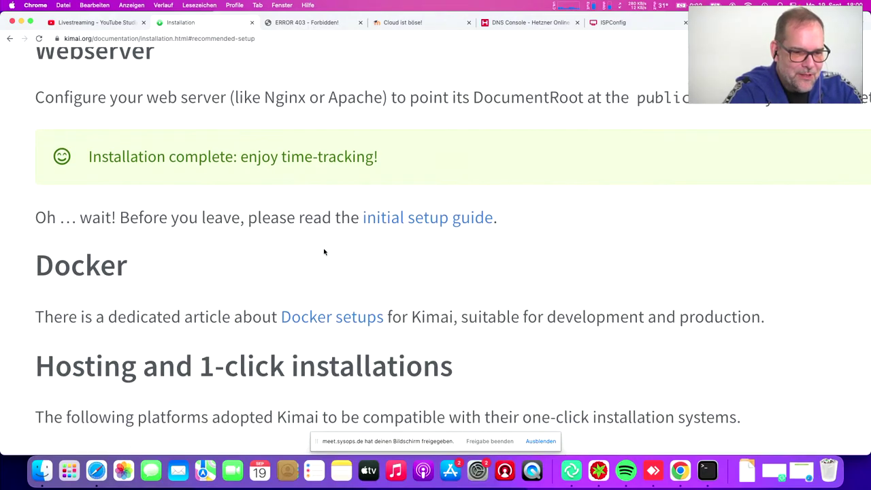
{"action": "scroll", "coordinate": [323, 259], "scroll_direction": "down", "scroll_amount": 2}
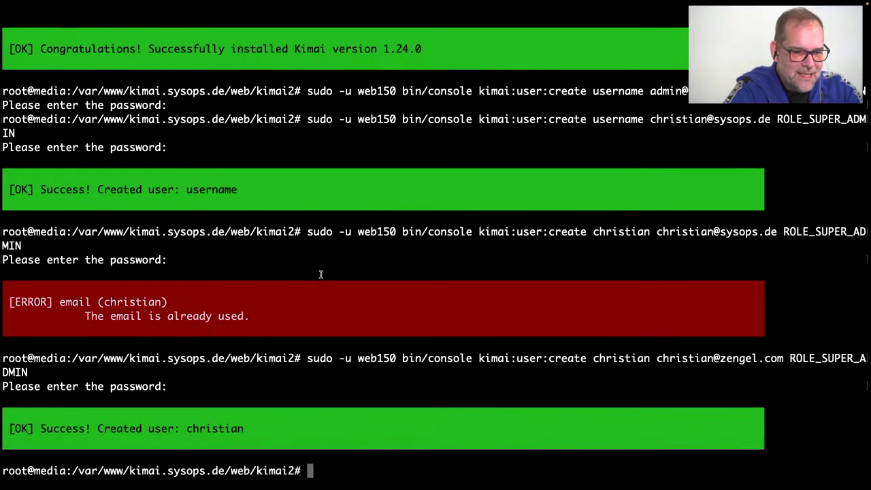
List the kimai2 project files with ls in the terminal, then go back to the guide.
{"action": "type", "text": "ls"}
{"action": "key", "text": "Return"}
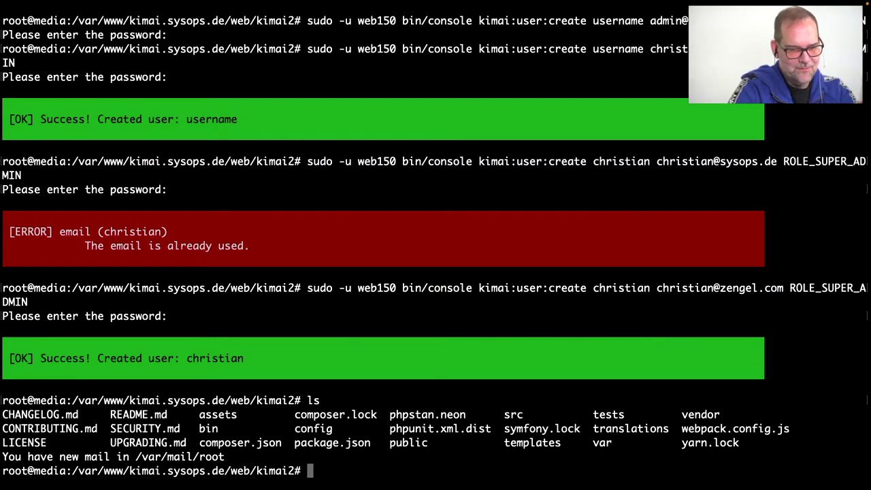
{"action": "type", "text": "c"}
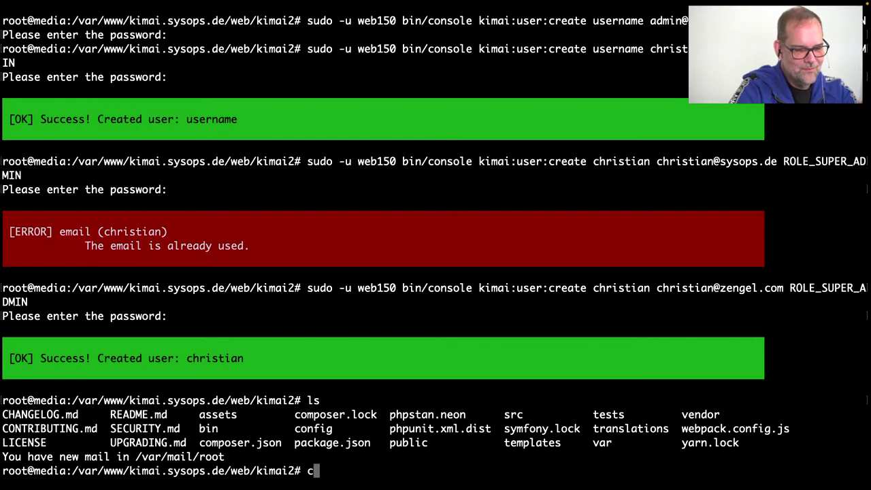
{"action": "type", "text": "l"}
{"action": "key", "text": "BackSpace"}
{"action": "key", "text": "BackSpace"}
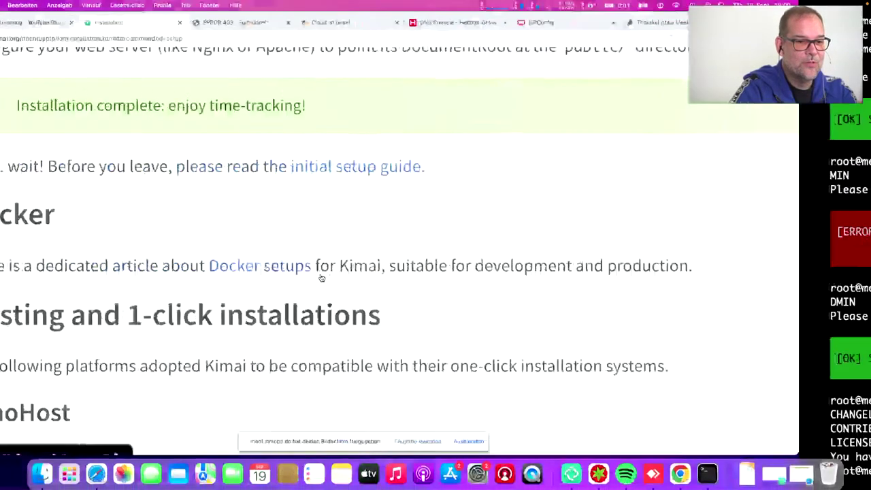
{"action": "key", "text": "super+Tab"}
Append /kimai2 to the kimai.sysops.de address in the 403 tab; it still returns Forbidden.
{"action": "left_click", "coordinate": [305, 24]}
{"action": "left_click", "coordinate": [201, 24]}
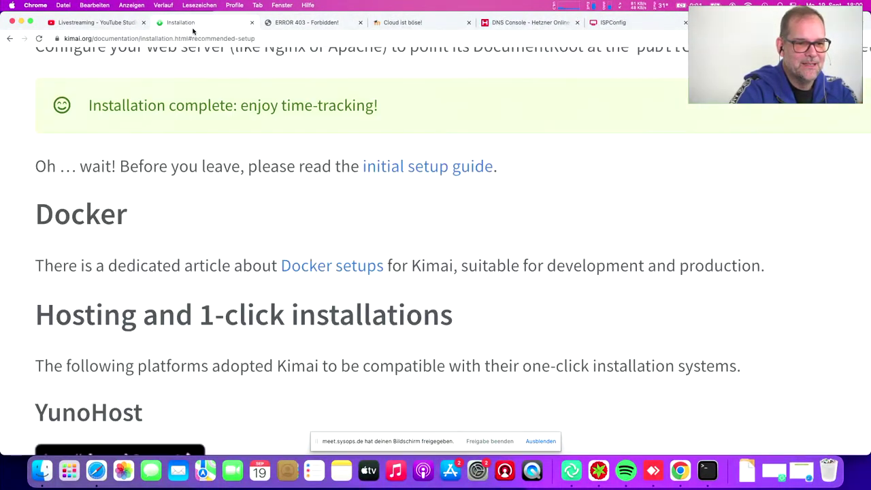
{"action": "key", "text": "ctrl+Tab"}
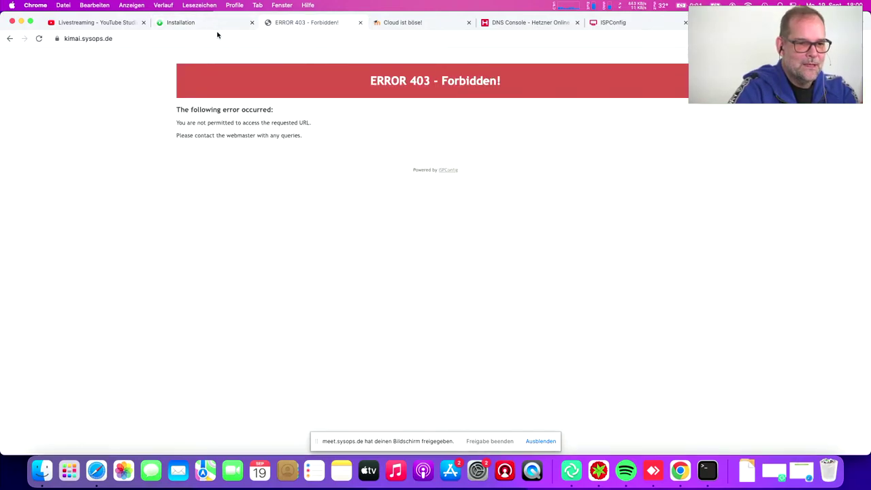
{"action": "left_click", "coordinate": [219, 36]}
{"action": "left_click", "coordinate": [220, 37]}
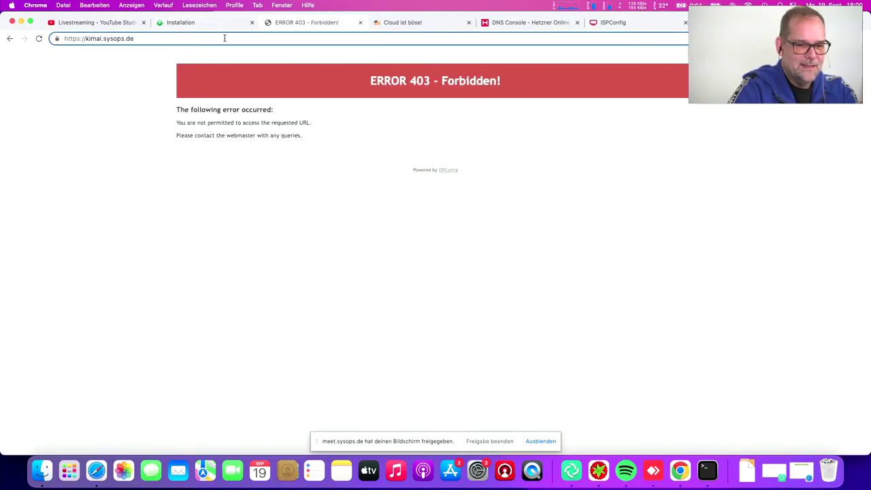
{"action": "type", "text": "/kimai2"}
{"action": "key", "text": "Return"}
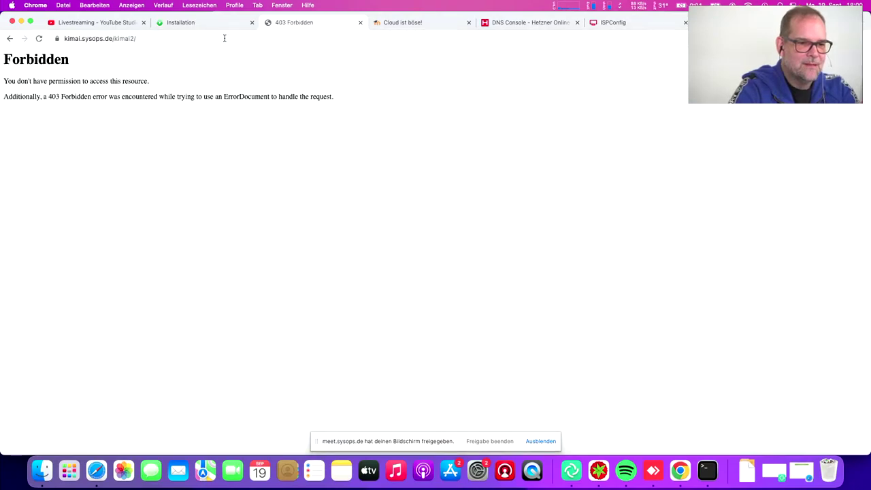
{"action": "left_click", "coordinate": [224, 38]}
{"action": "key", "text": "ctrl+Right"}
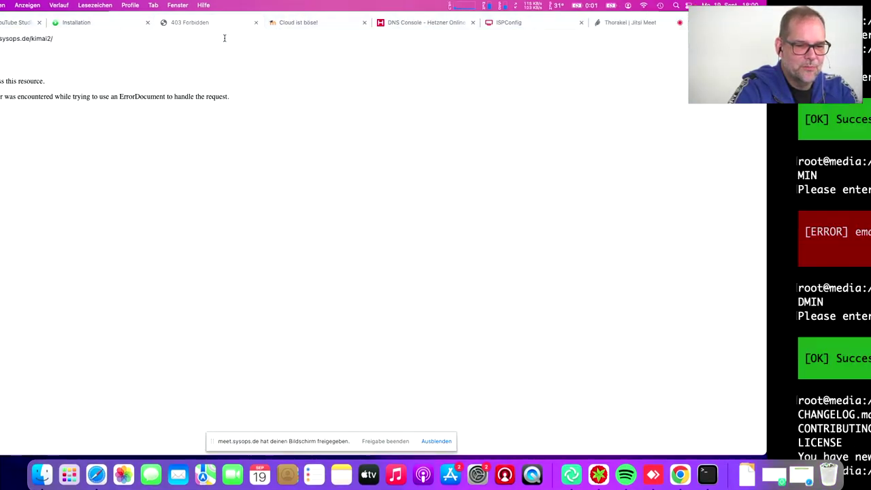
List the kimai2 folder sorted by time with ls -althr and look through the output.
{"action": "type", "text": "ls -althr"}
{"action": "key", "text": "Return"}
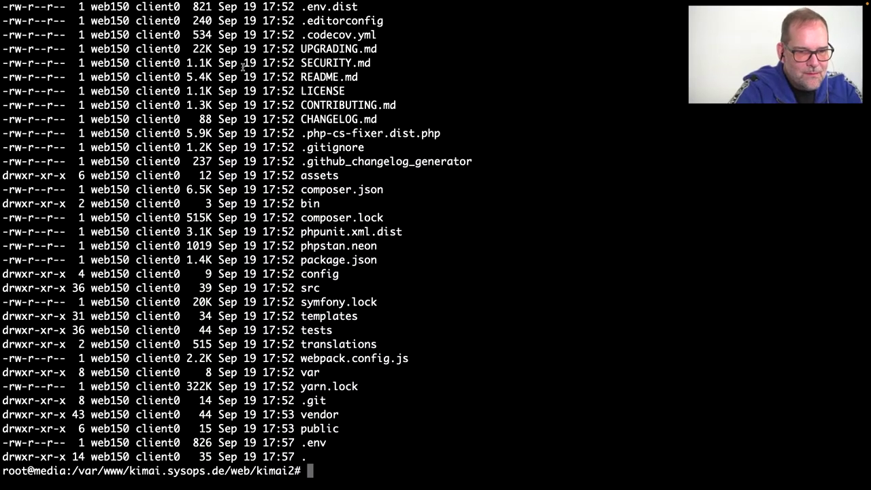
{"action": "scroll", "coordinate": [244, 67], "scroll_direction": "up", "scroll_amount": 1}
{"action": "scroll", "coordinate": [244, 67], "scroll_direction": "up", "scroll_amount": 3}
{"action": "scroll", "coordinate": [244, 67], "scroll_direction": "up", "scroll_amount": 3}
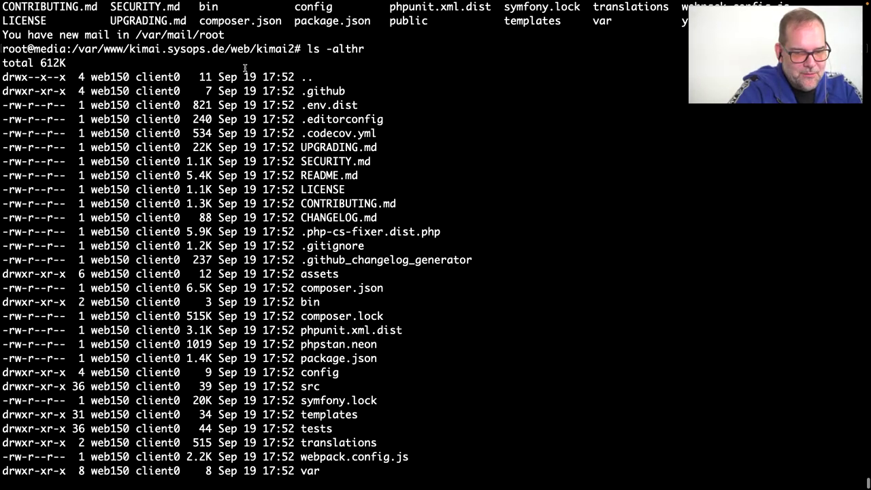
{"action": "scroll", "coordinate": [245, 67], "scroll_direction": "down", "scroll_amount": 1}
{"action": "scroll", "coordinate": [244, 67], "scroll_direction": "down", "scroll_amount": 1}
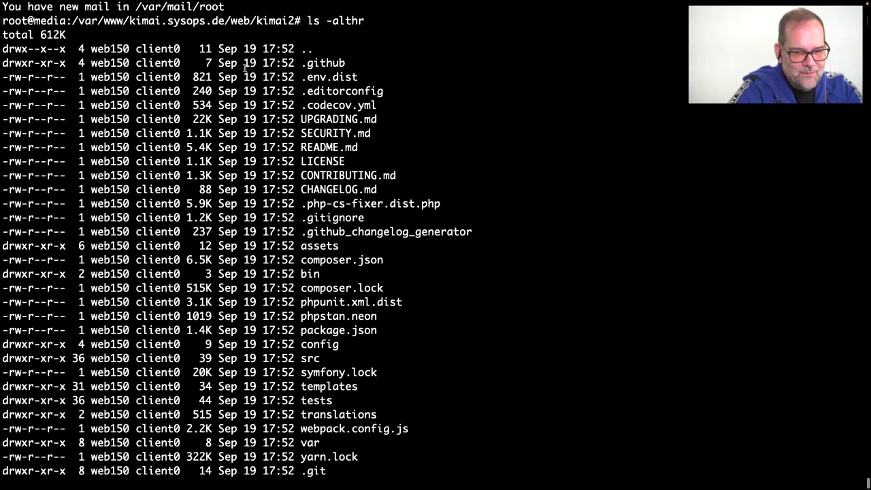
{"action": "scroll", "coordinate": [244, 66], "scroll_direction": "down", "scroll_amount": 3}
{"action": "scroll", "coordinate": [245, 67], "scroll_direction": "down", "scroll_amount": 1}
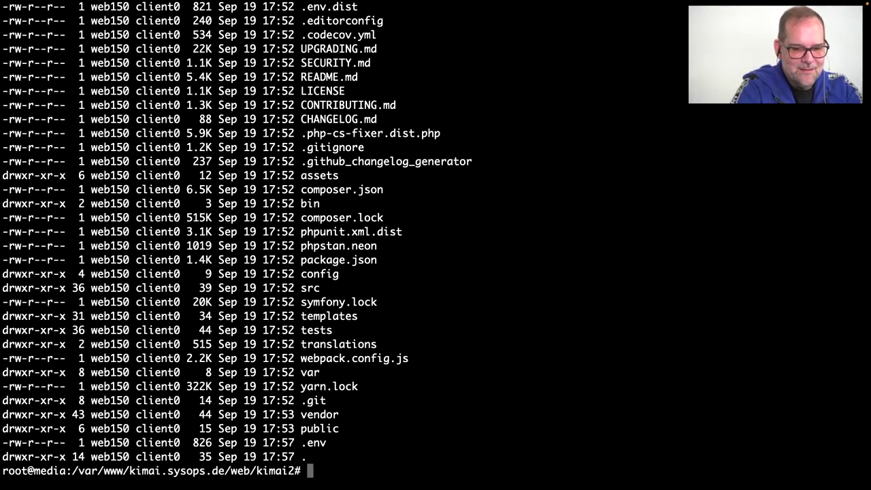
Cancel a half-typed find, cd into public, and list its contents including index.php.
{"action": "type", "text": "find . -name"}
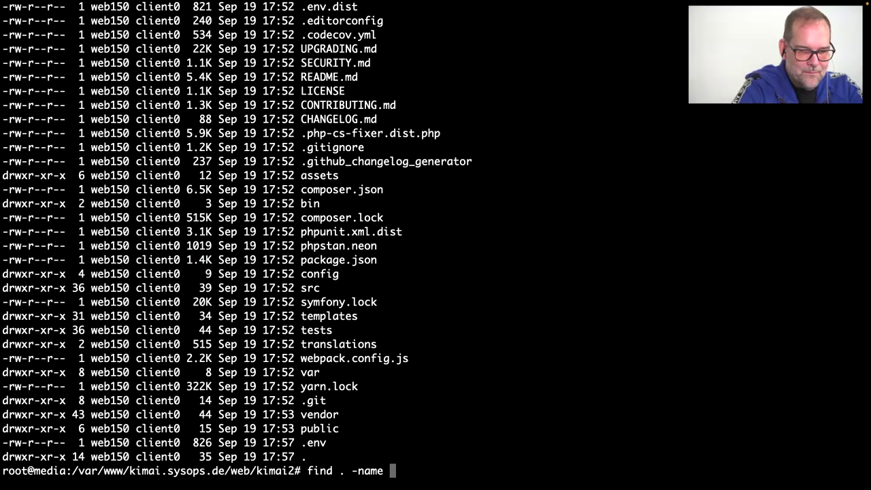
{"action": "key", "text": "ctrl+c"}
{"action": "type", "text": "d"}
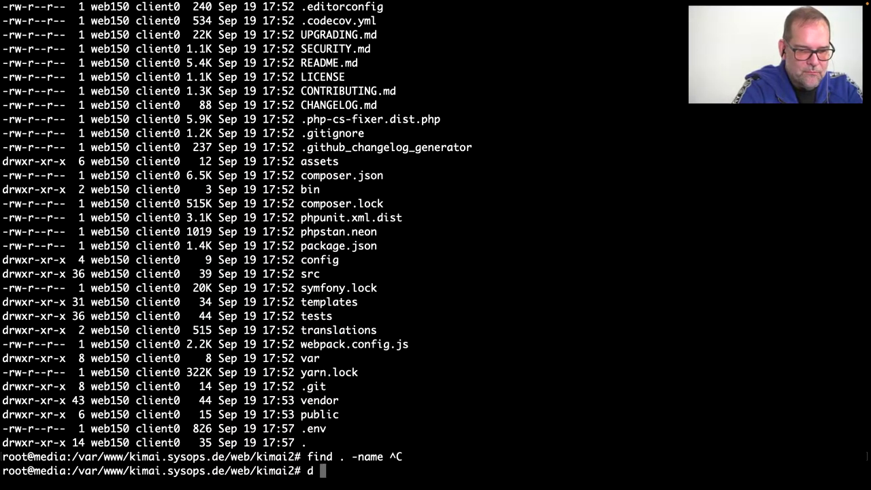
{"action": "key", "text": "BackSpace"}
{"action": "type", "text": "cd pub"}
{"action": "key", "text": "Tab"}
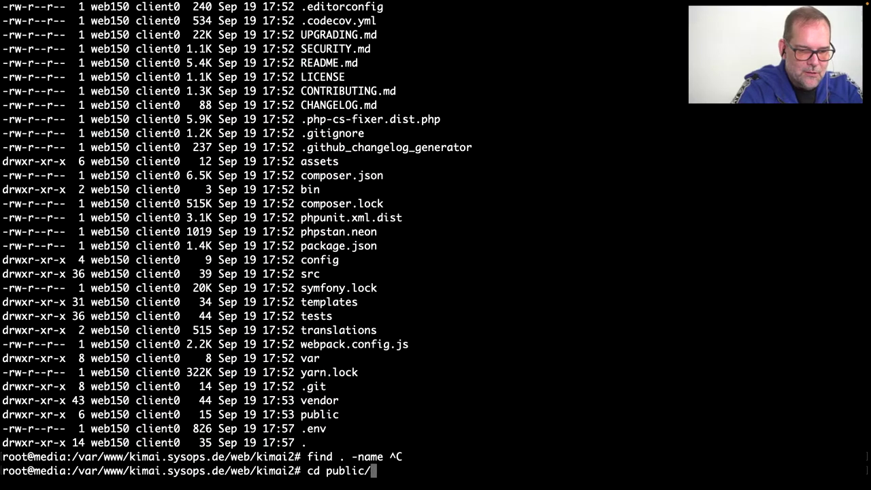
{"action": "key", "text": "Return"}
{"action": "type", "text": "ls"}
{"action": "key", "text": "Return"}
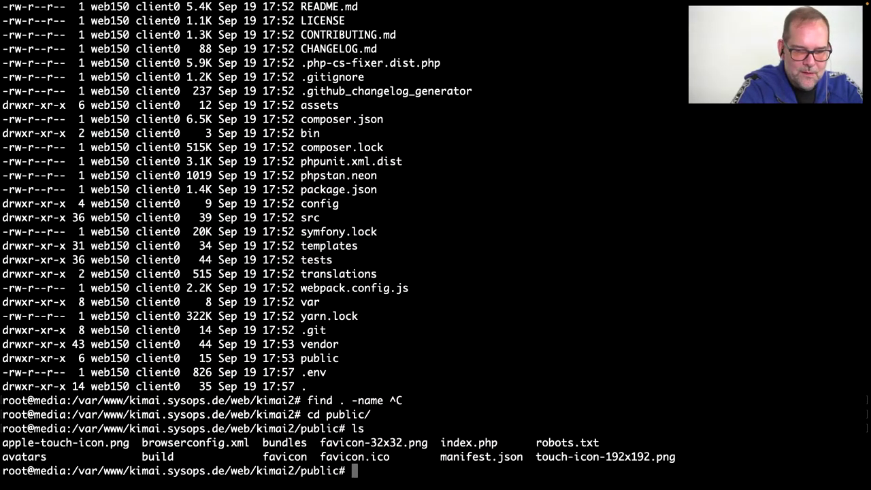
{"action": "key", "text": "ctrl+Left"}
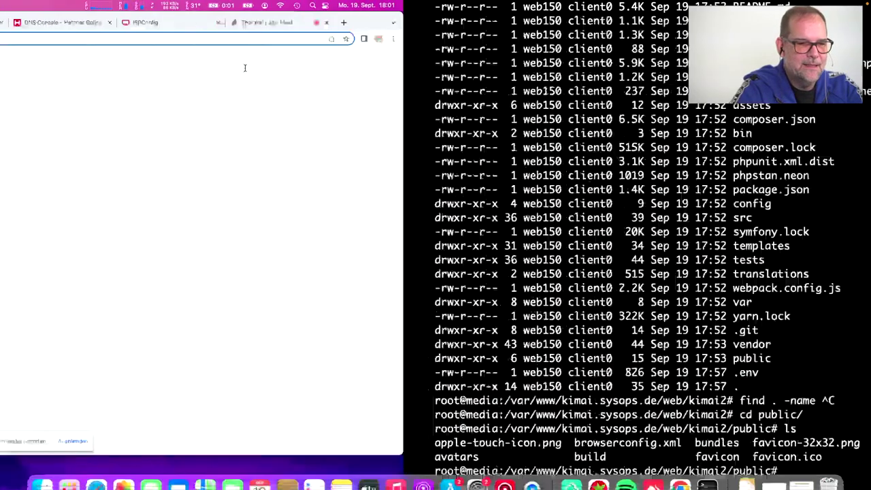
{"action": "key", "text": "Right"}
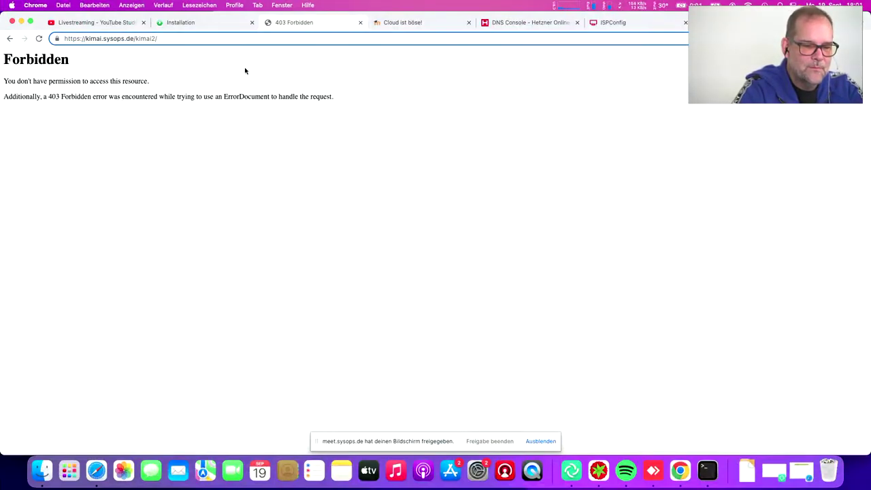
{"action": "type", "text": "piu"}
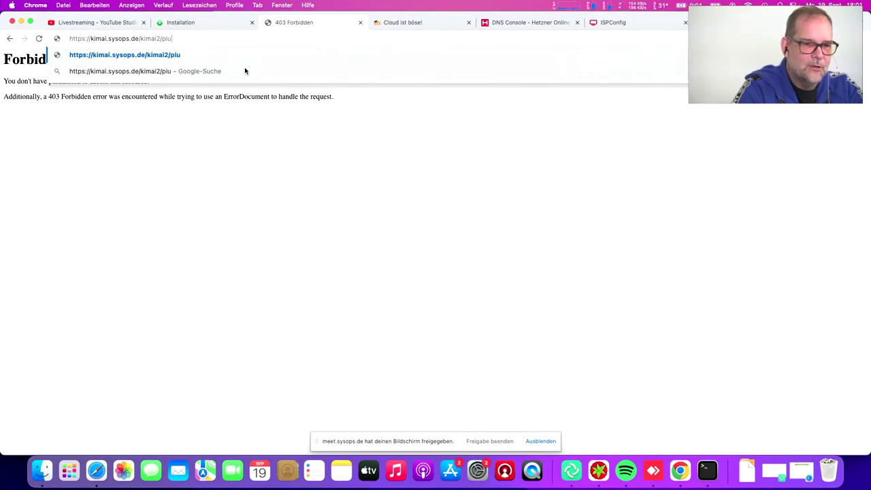
{"action": "key", "text": "BackSpace"}
{"action": "key", "text": "BackSpace"}
{"action": "type", "text": "ublic"}
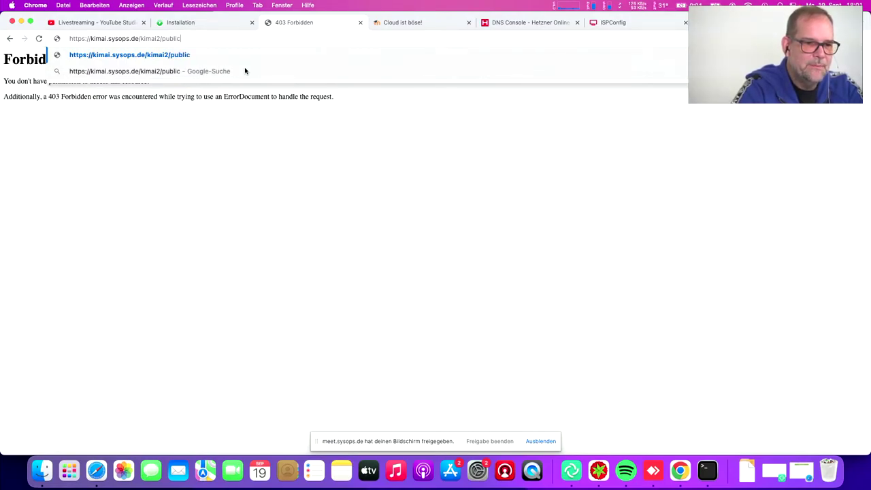
{"action": "left_click", "coordinate": [138, 38], "text": "shift"}
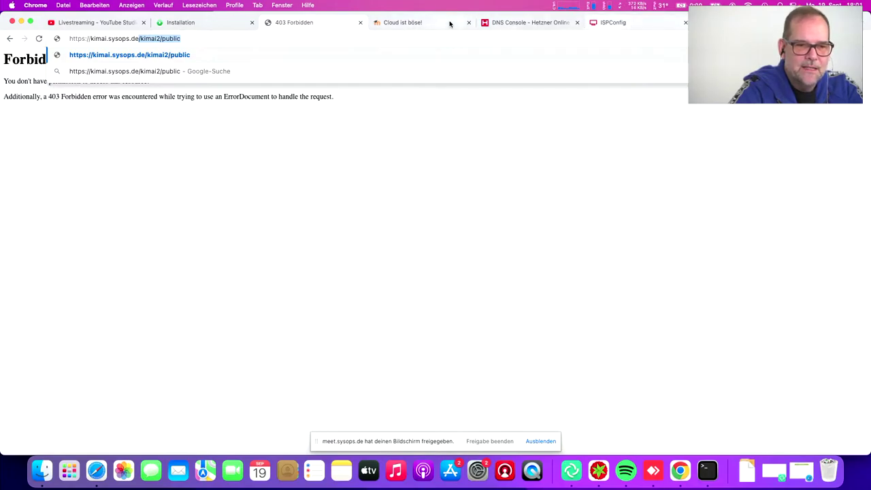
{"action": "key", "text": "Return"}
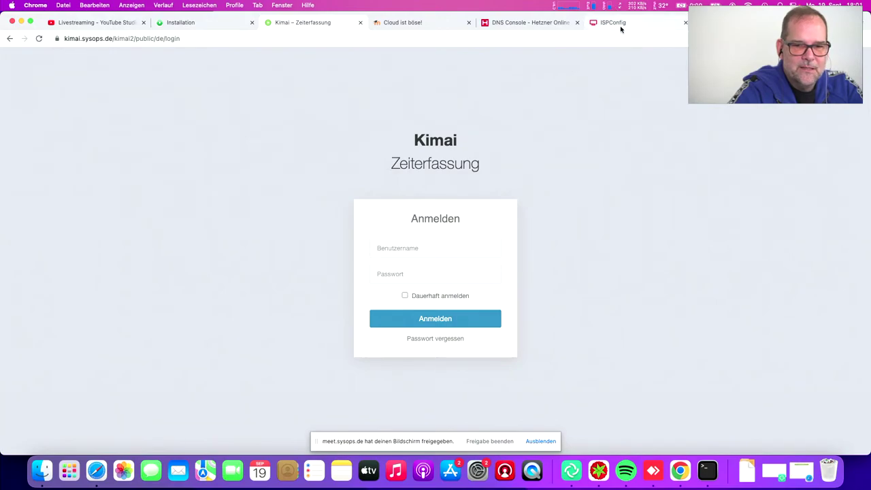
{"action": "left_click", "coordinate": [621, 27]}
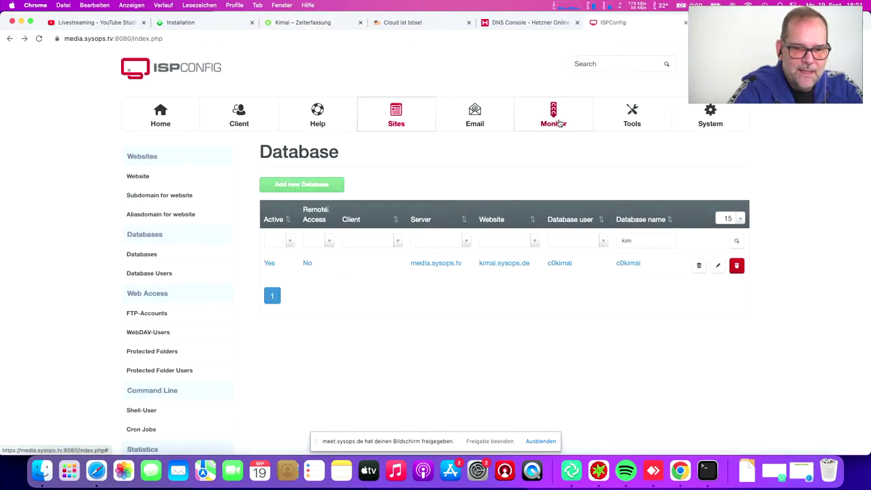
Open the kimai.sysops.de website's Options and inspect the full PHP open_basedir path.
{"action": "left_click", "coordinate": [632, 123]}
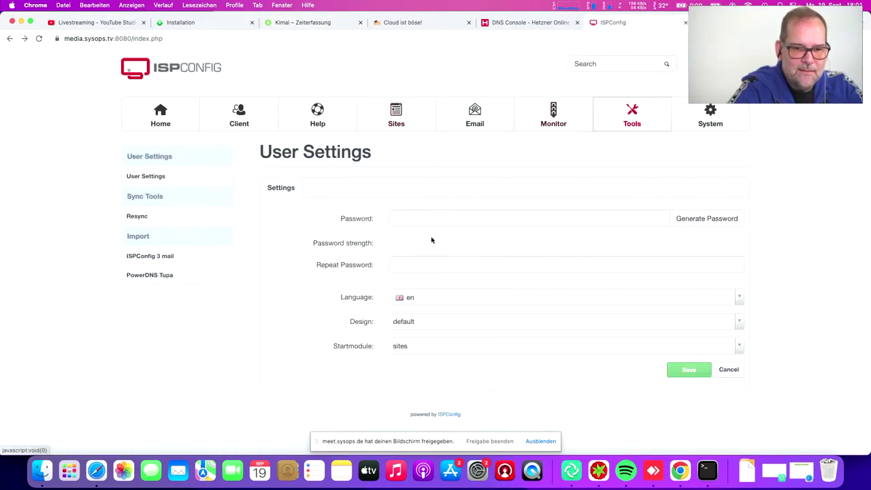
{"action": "left_click", "coordinate": [398, 123]}
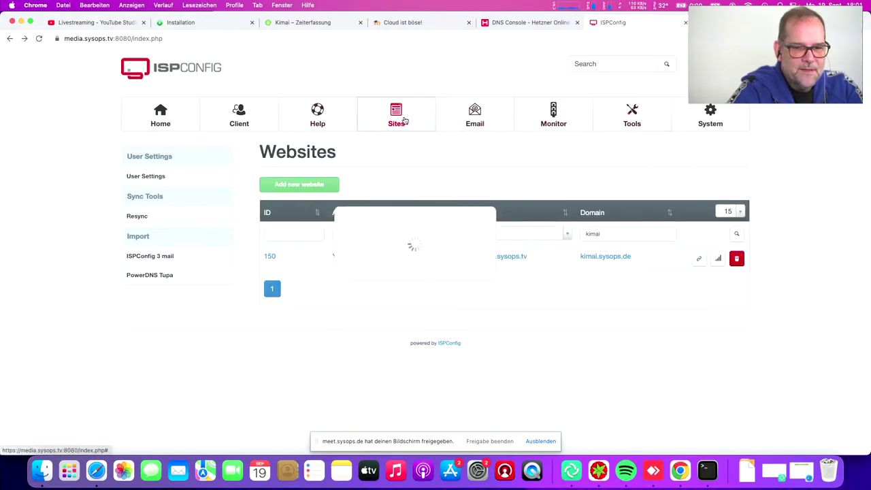
{"action": "left_click", "coordinate": [606, 256]}
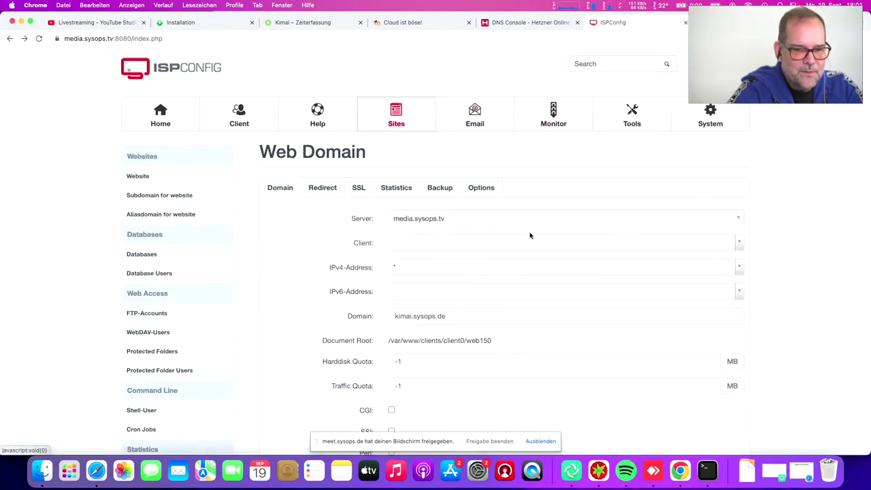
{"action": "left_click", "coordinate": [486, 192]}
{"action": "scroll", "coordinate": [461, 286], "scroll_direction": "down", "scroll_amount": 3}
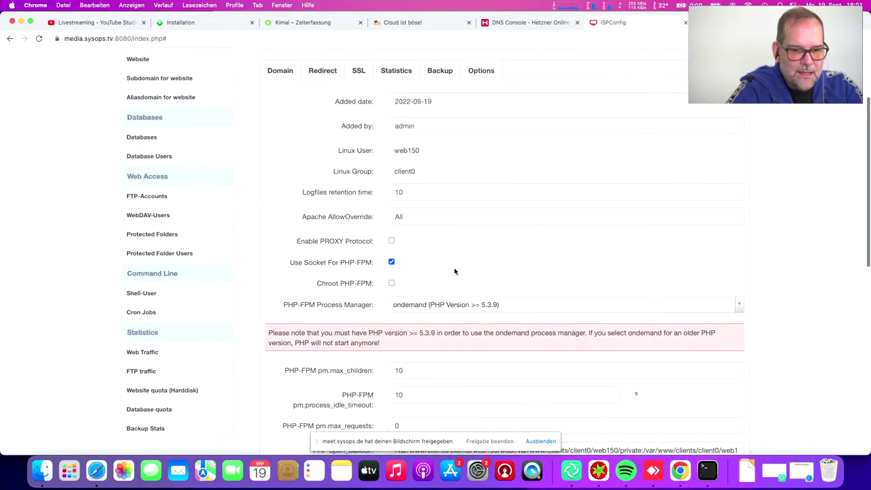
{"action": "scroll", "coordinate": [452, 169], "scroll_direction": "down", "scroll_amount": 5}
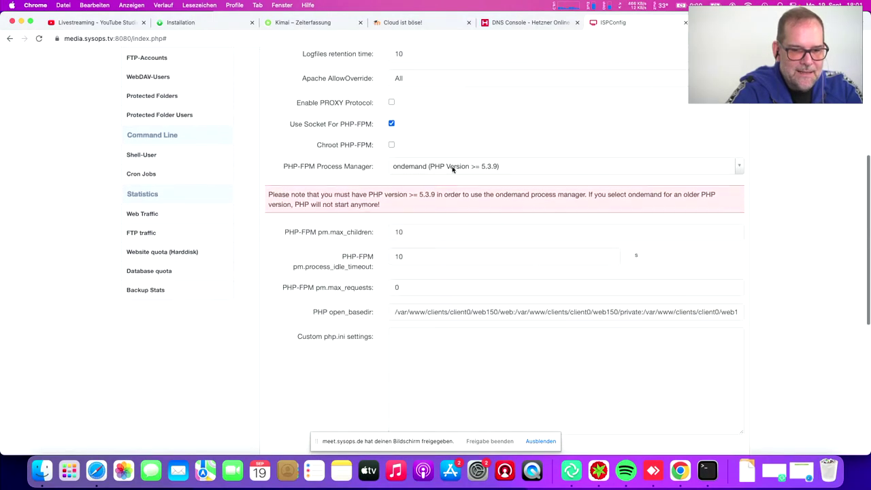
{"action": "scroll", "coordinate": [443, 320], "scroll_direction": "up", "scroll_amount": 1}
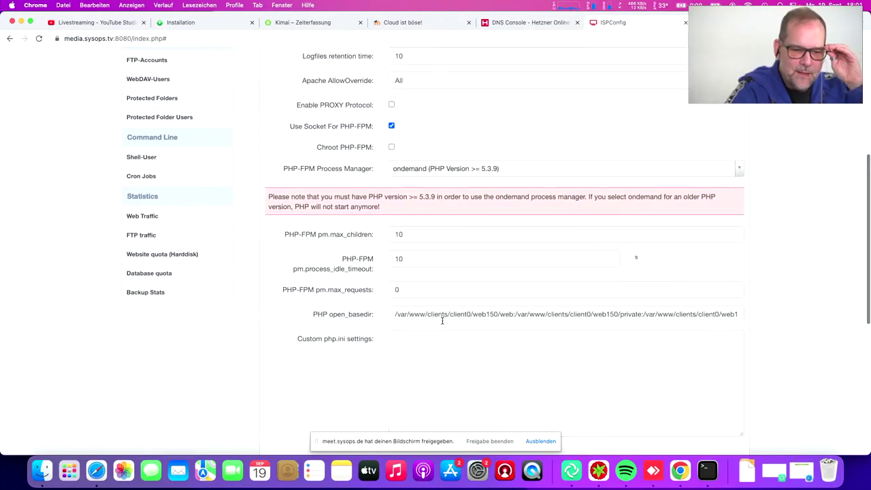
{"action": "scroll", "coordinate": [442, 320], "scroll_direction": "down", "scroll_amount": 1}
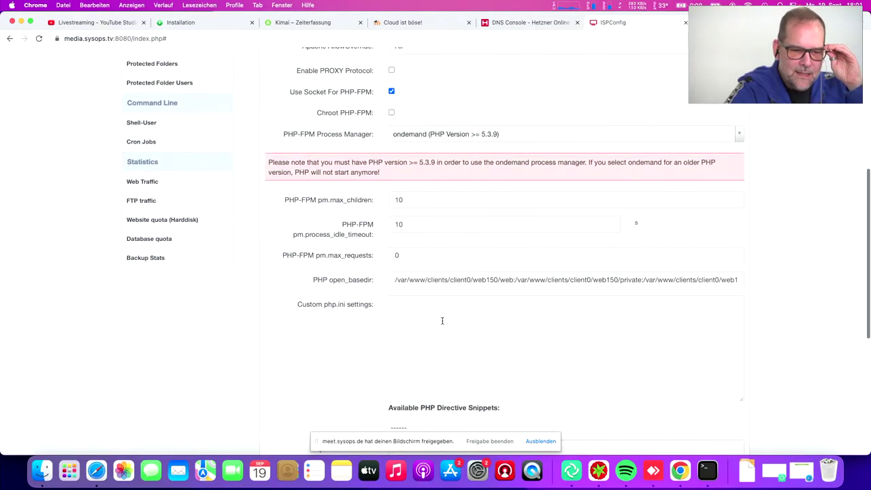
{"action": "left_click", "coordinate": [650, 279]}
{"action": "left_click_drag", "start_coordinate": [652, 279], "coordinate": [748, 285]}
{"action": "left_click", "coordinate": [684, 279]}
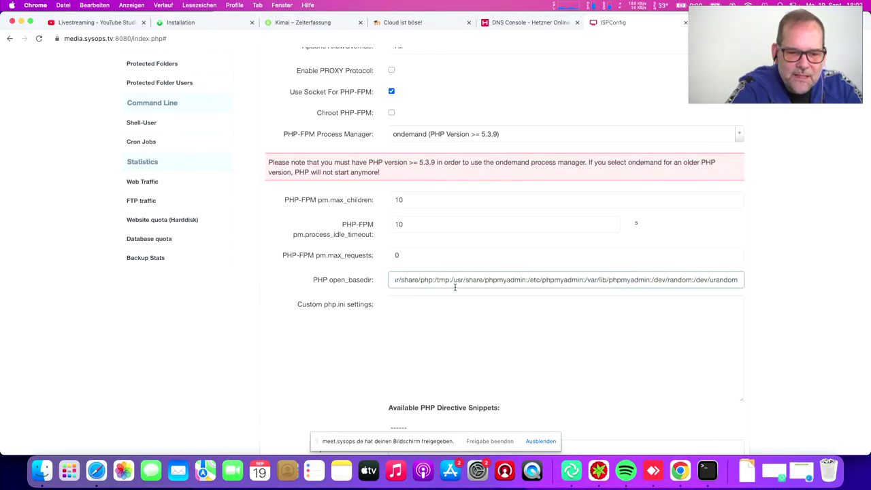
{"action": "left_click_drag", "start_coordinate": [425, 279], "coordinate": [342, 283]}
{"action": "left_click", "coordinate": [341, 325]}
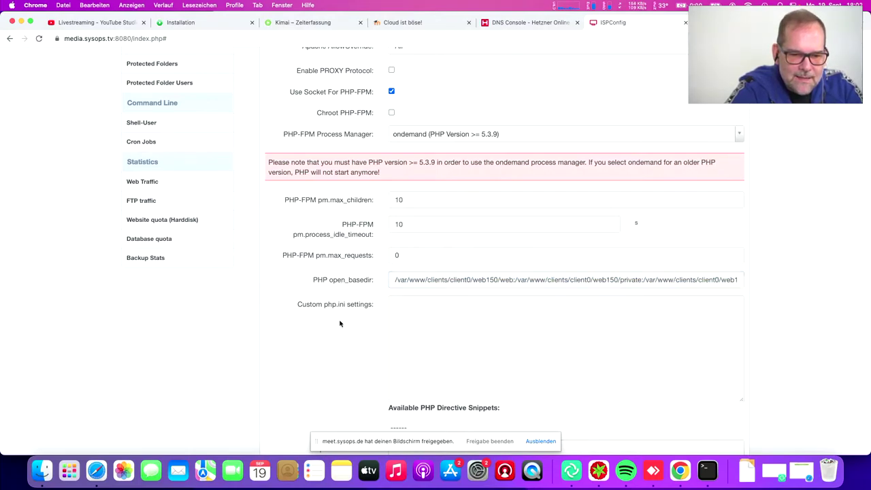
Enter {DOCROOT} followed by kimai2/public in the Apache Directives box.
{"action": "scroll", "coordinate": [437, 344], "scroll_direction": "down", "scroll_amount": 2}
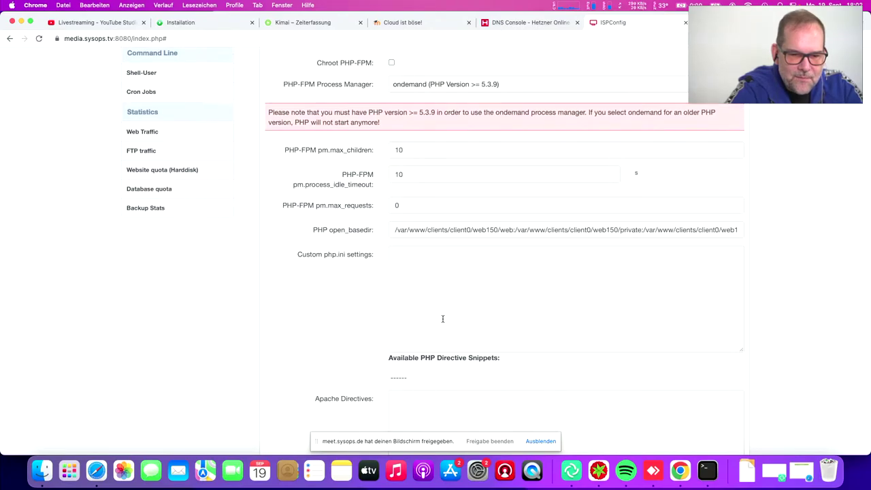
{"action": "left_click", "coordinate": [443, 318]}
{"action": "scroll", "coordinate": [421, 368], "scroll_direction": "down", "scroll_amount": 3}
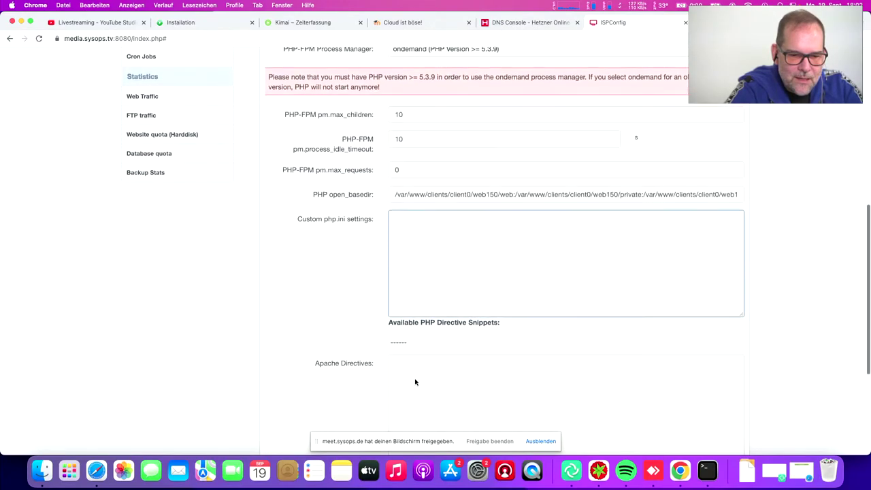
{"action": "scroll", "coordinate": [427, 371], "scroll_direction": "down", "scroll_amount": 2}
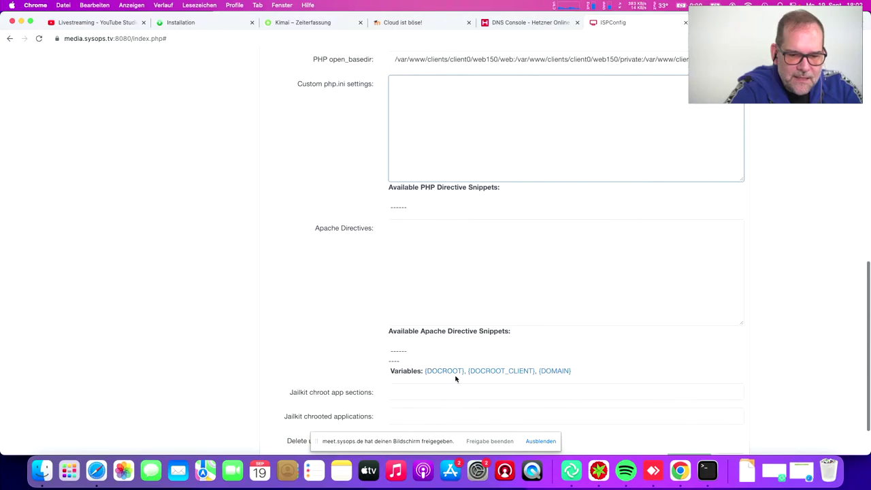
{"action": "left_click", "coordinate": [444, 371]}
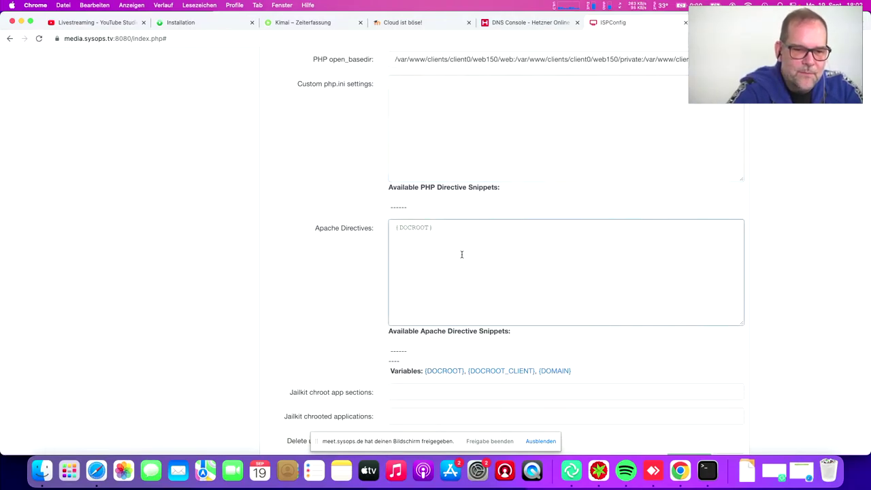
{"action": "type", "text": "kimai2/public"}
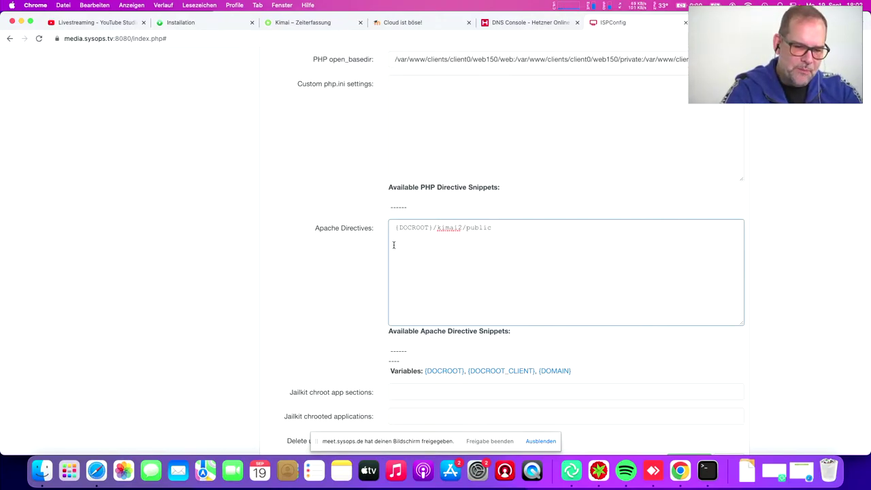
Print the public folder's full path with pwd in the terminal and copy it.
{"action": "key", "text": "super+Tab"}
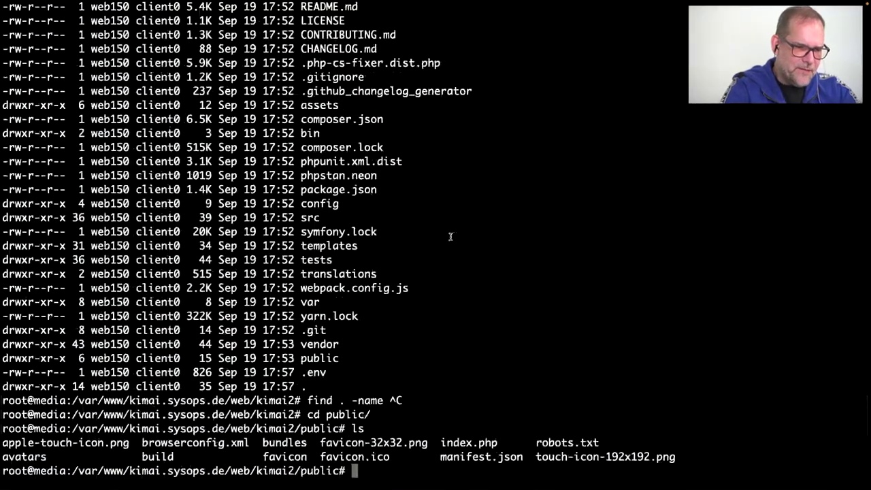
{"action": "type", "text": "pwd"}
{"action": "key", "text": "Return"}
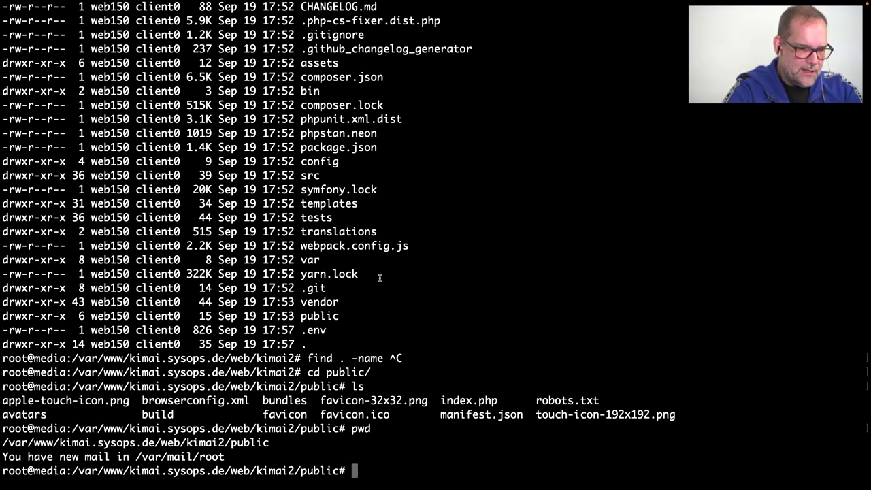
{"action": "mouse_move", "coordinate": [272, 443]}
{"action": "left_mouse_down"}
{"action": "mouse_move", "coordinate": [3, 433]}
{"action": "mouse_move", "coordinate": [2, 442]}
{"action": "left_mouse_up"}
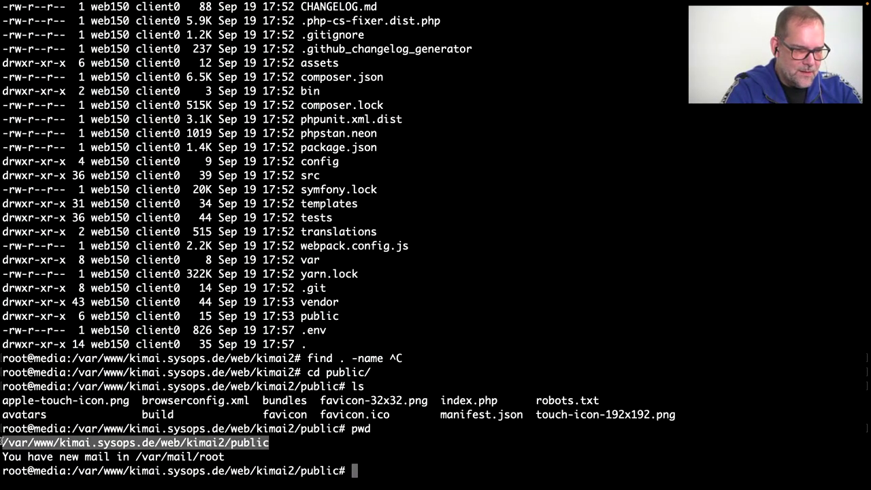
{"action": "key", "text": "super+Tab"}
Paste /var/www/kimai.sysops.de/web/kimai2/public after {DOCROOT}/ in Apache Directives.
{"action": "triple_click", "coordinate": [476, 247]}
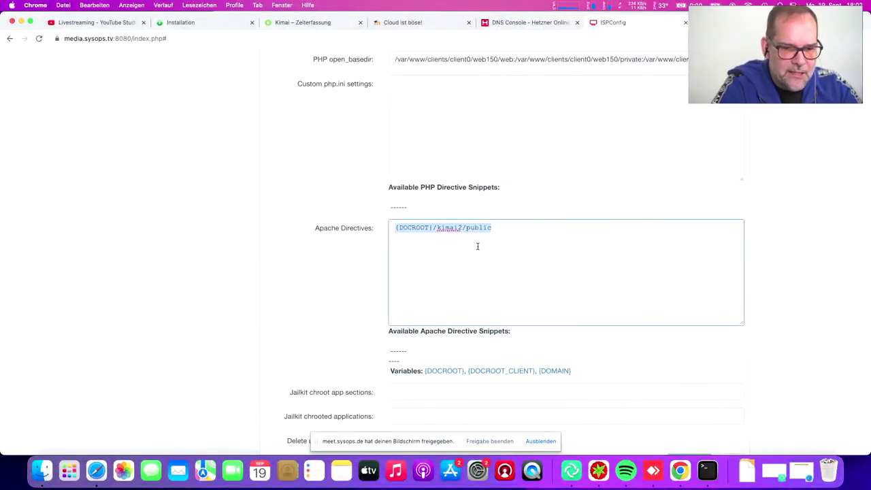
{"action": "key", "text": "Right"}
{"action": "left_click", "coordinate": [433, 228]}
{"action": "type", "text": "/var/www/kimai.sysops.de/web"}
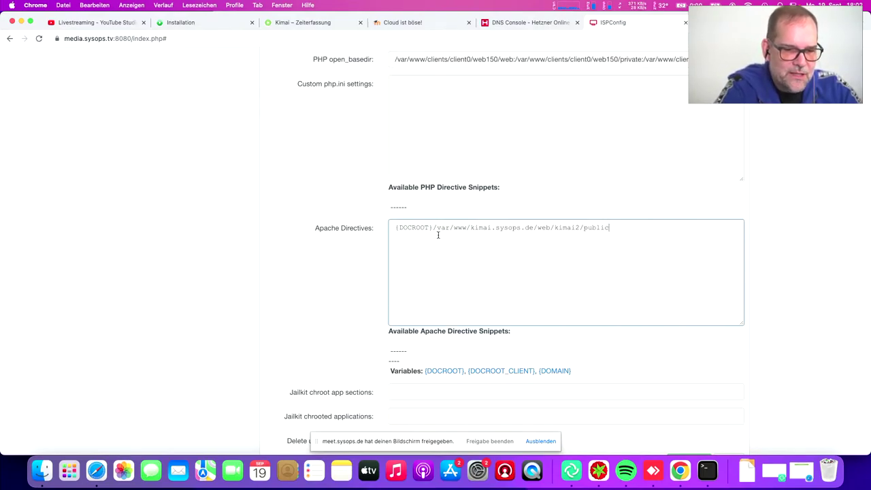
Search Google for 'ispconfig docroot' in a new browser window.
{"action": "key", "text": "super+n"}
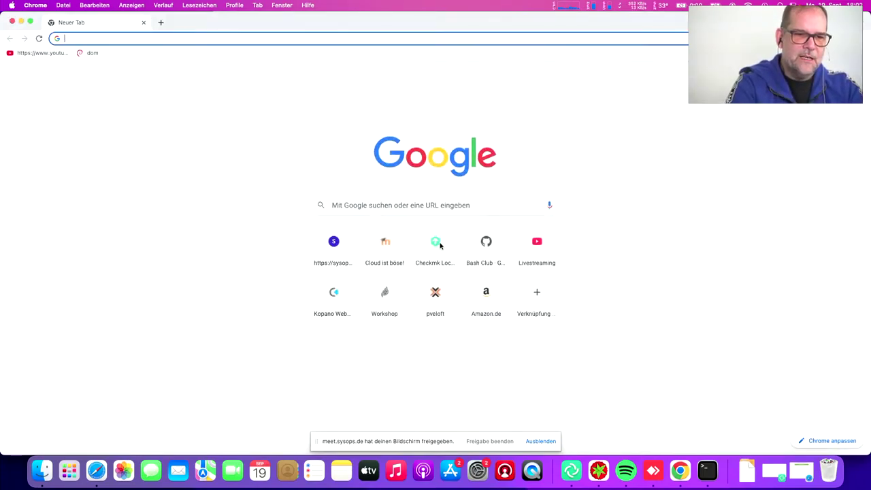
{"action": "type", "text": "ispconfig"}
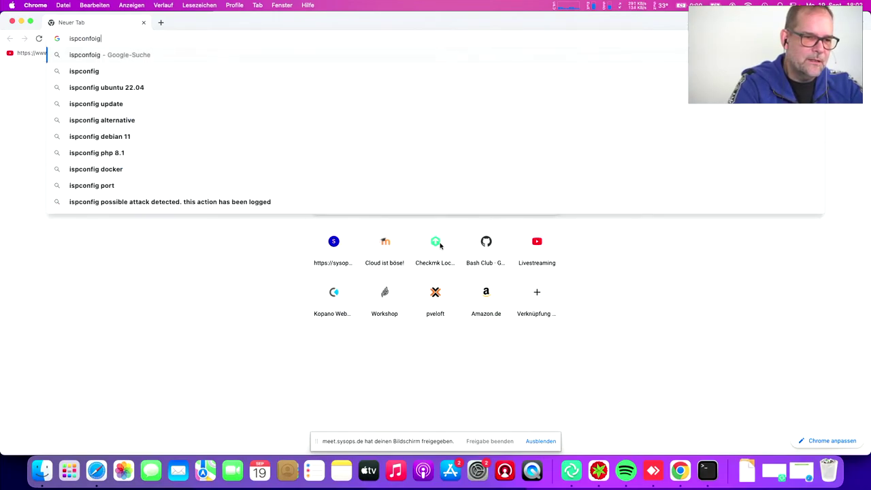
{"action": "type", "text": " docroot"}
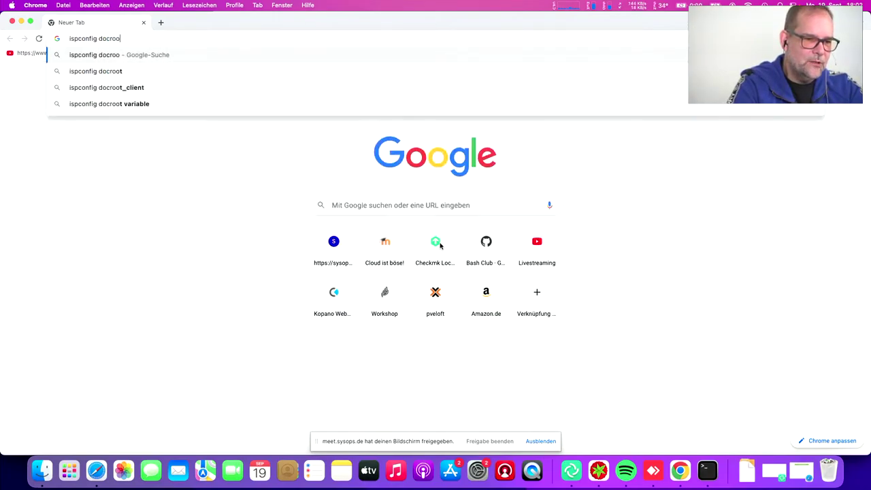
{"action": "key", "text": "Return"}
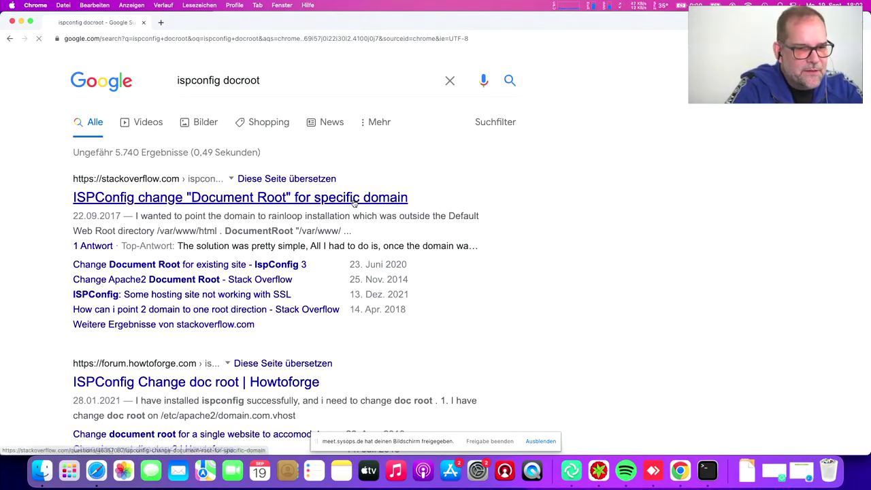
Open the Stack Overflow result and scroll to the answer showing the DocumentRoot "/var/www/rainloop/" example.
{"action": "left_click", "coordinate": [319, 194]}
{"action": "scroll", "coordinate": [306, 269], "scroll_direction": "down", "scroll_amount": 2}
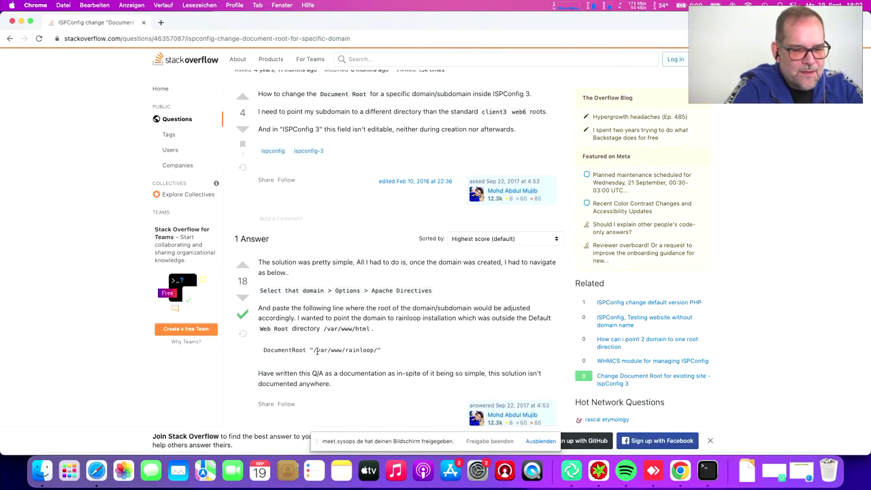
{"action": "scroll", "coordinate": [327, 352], "scroll_direction": "down", "scroll_amount": 3}
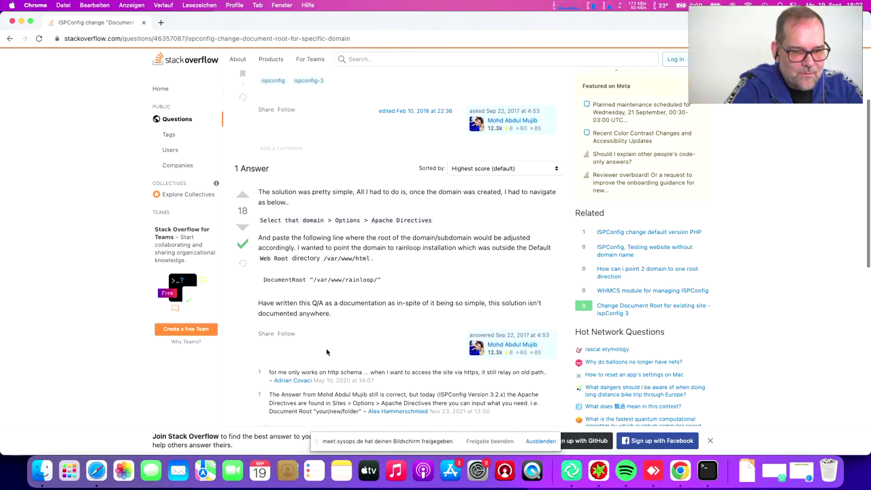
{"action": "scroll", "coordinate": [327, 352], "scroll_direction": "down", "scroll_amount": 4}
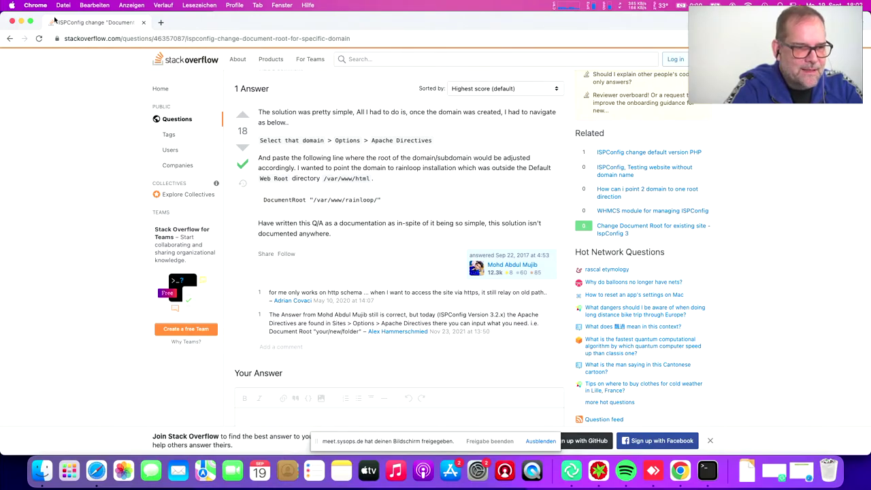
Close the Stack Overflow window and save the kimai.sysops.de website settings in ISPConfig.
{"action": "left_click", "coordinate": [12, 23]}
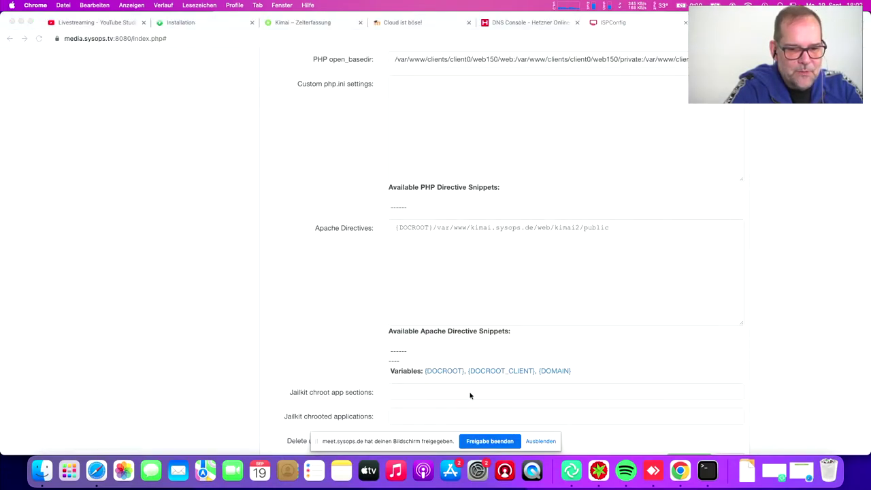
{"action": "scroll", "coordinate": [470, 395], "scroll_direction": "down", "scroll_amount": 2}
{"action": "left_click", "coordinate": [689, 407]}
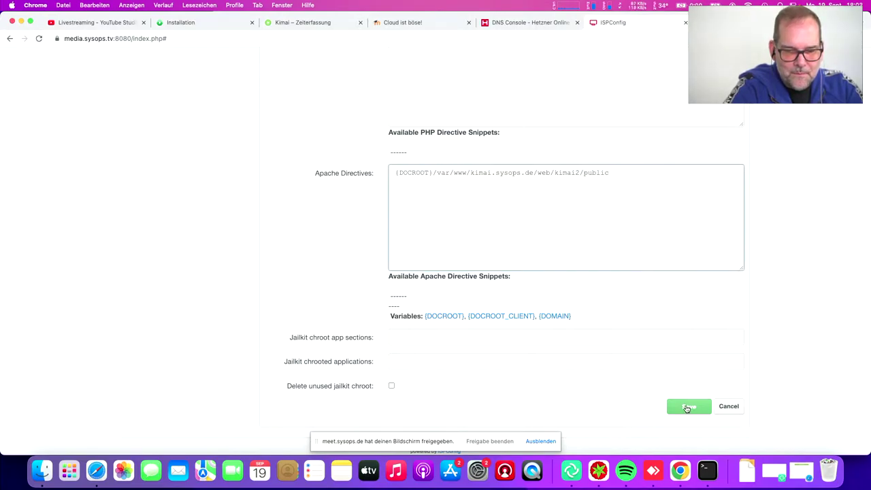
{"action": "left_click", "coordinate": [687, 408]}
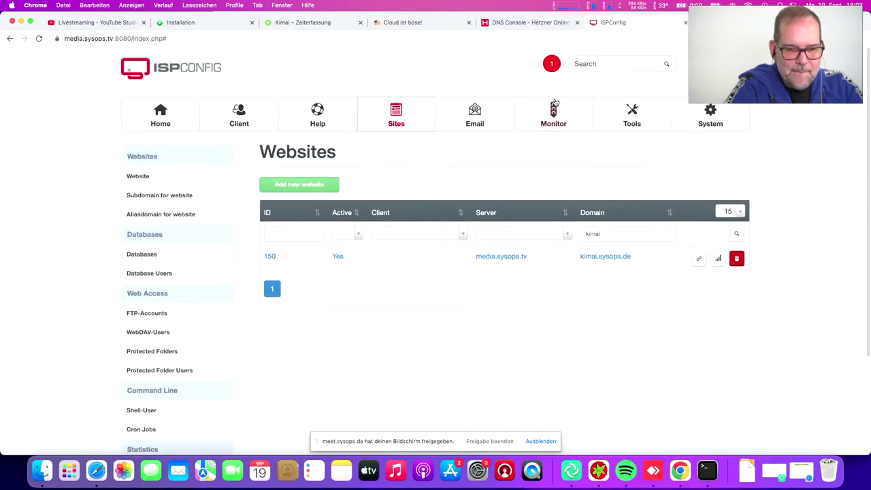
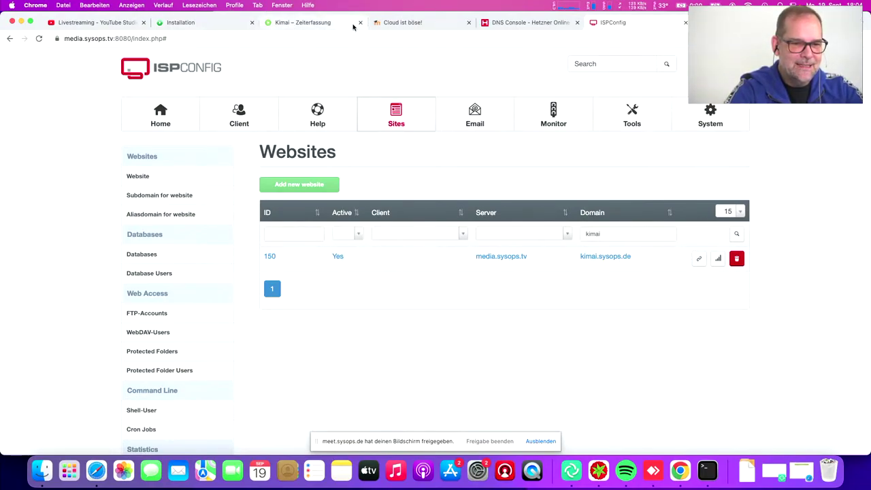
Delete kimai2/public/de/login from the Kimai tab's URL to load bare kimai.sysops.de, which returns 403 Forbidden.
{"action": "left_click", "coordinate": [314, 22]}
{"action": "left_click", "coordinate": [164, 38]}
{"action": "left_click", "coordinate": [124, 39]}
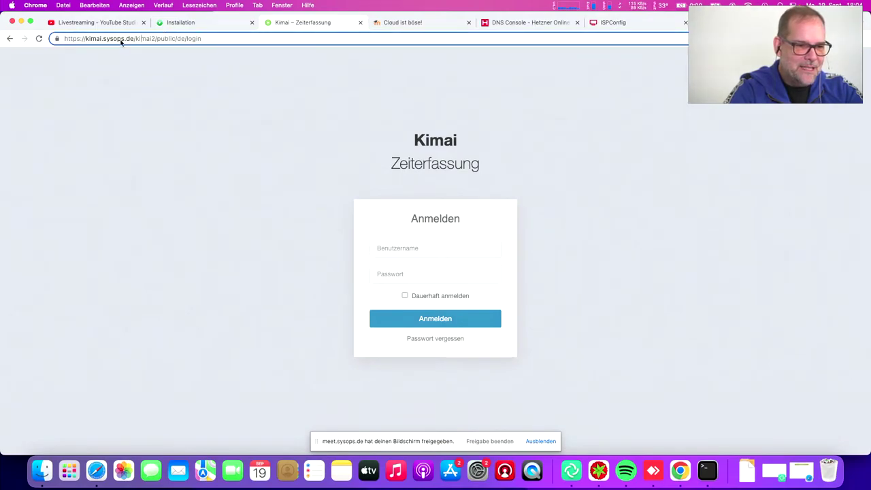
{"action": "left_click_drag", "start_coordinate": [136, 39], "coordinate": [316, 39]}
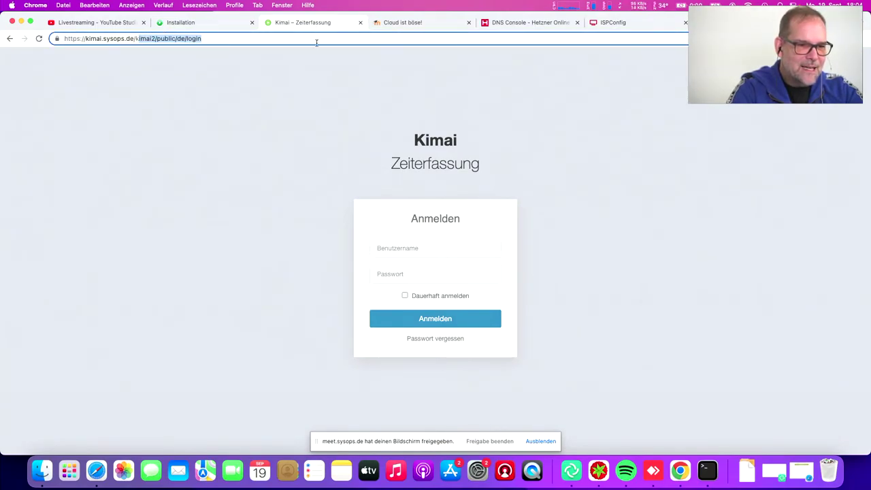
{"action": "key", "text": "BackSpace"}
{"action": "key", "text": "Return"}
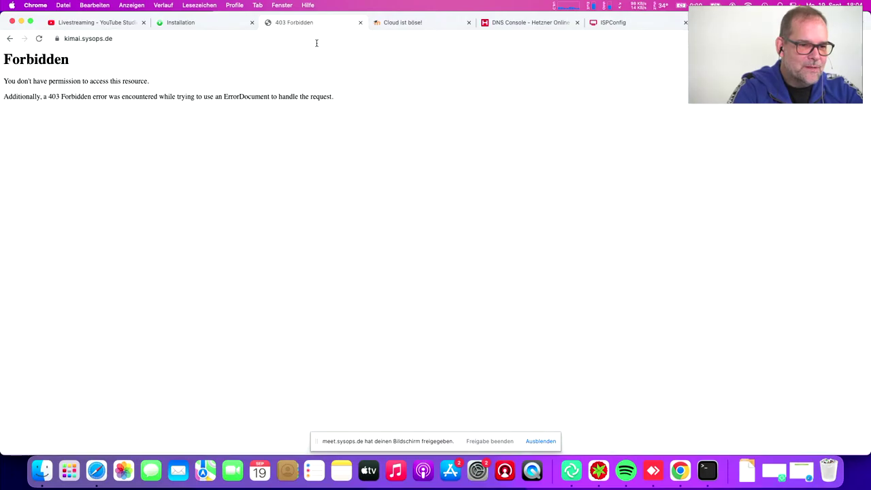
Return to the ISPConfig websites list filtered to kimai.sysops.de.
{"action": "key", "text": "ctrl+Right"}
{"action": "key", "text": "ctrl+Left"}
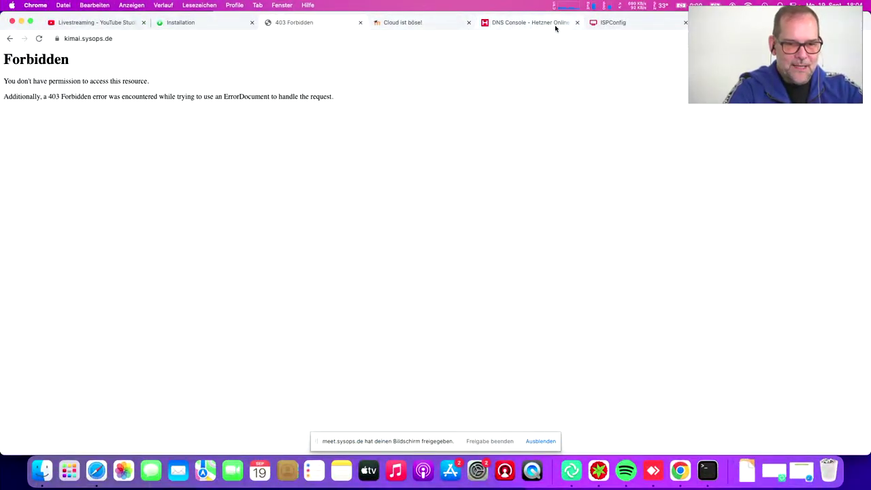
{"action": "left_click", "coordinate": [608, 24]}
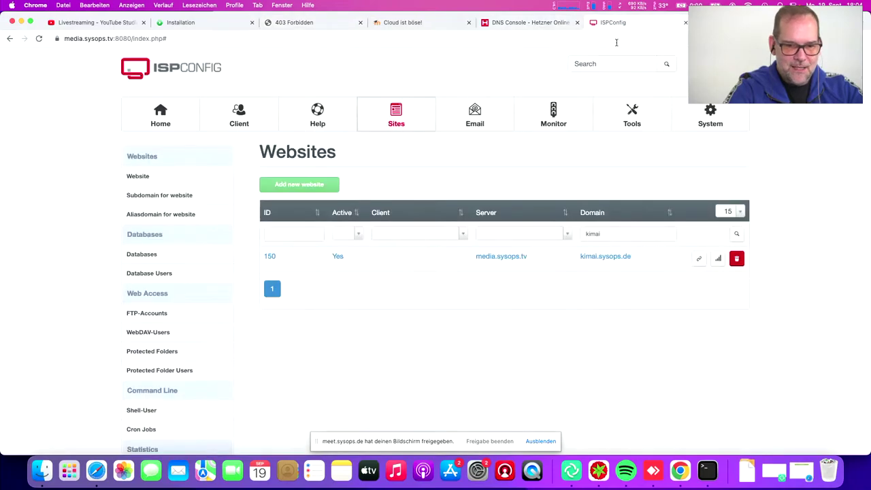
Open kimai.sysops.de's Options in ISPConfig and click into its Apache Directives field holding the {DOCROOT} entry.
{"action": "left_click", "coordinate": [607, 257]}
{"action": "scroll", "coordinate": [425, 334], "scroll_direction": "down", "scroll_amount": 5}
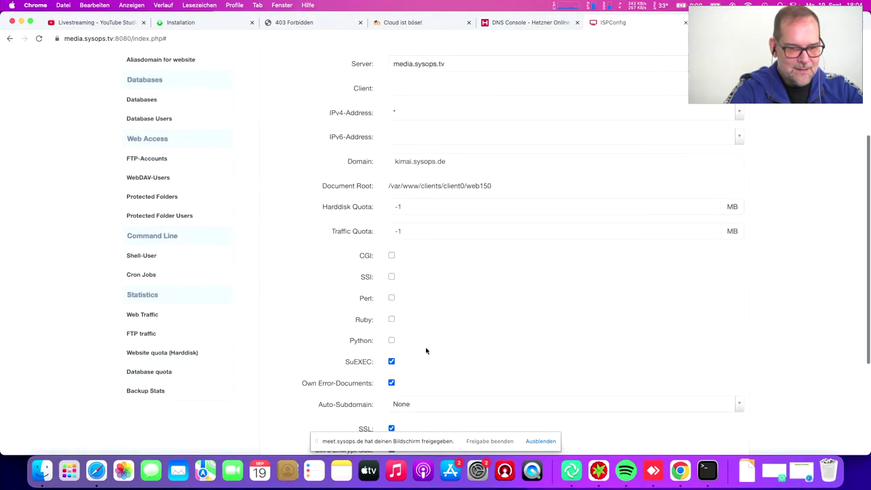
{"action": "scroll", "coordinate": [428, 349], "scroll_direction": "down", "scroll_amount": 3}
{"action": "scroll", "coordinate": [428, 347], "scroll_direction": "down", "scroll_amount": 2}
{"action": "scroll", "coordinate": [429, 308], "scroll_direction": "up", "scroll_amount": 5}
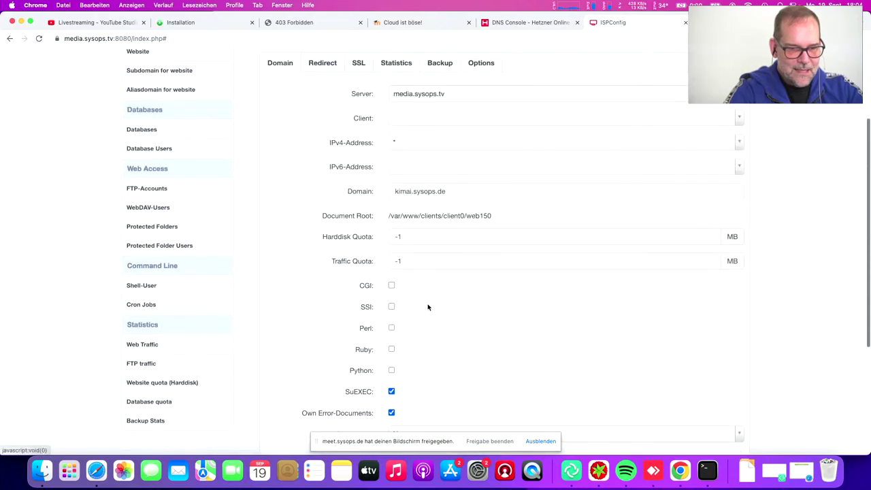
{"action": "left_click", "coordinate": [478, 70]}
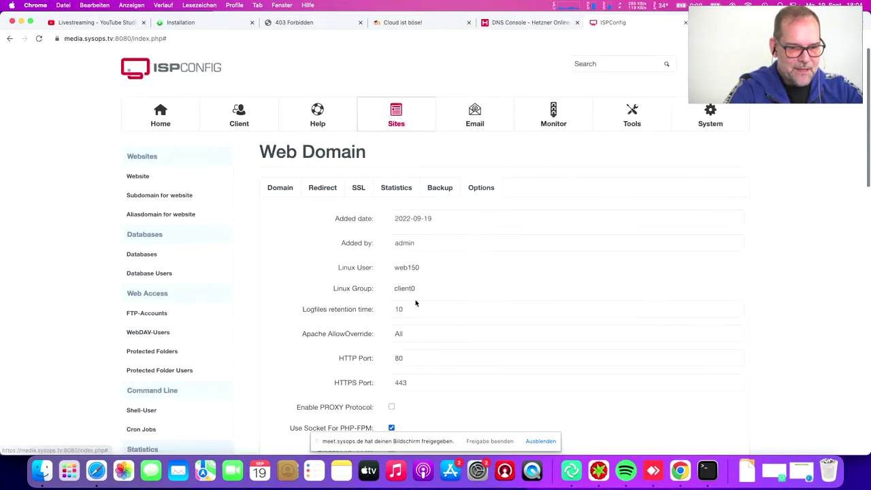
{"action": "scroll", "coordinate": [414, 302], "scroll_direction": "down", "scroll_amount": 5}
{"action": "scroll", "coordinate": [415, 327], "scroll_direction": "down", "scroll_amount": 2}
{"action": "scroll", "coordinate": [418, 347], "scroll_direction": "down", "scroll_amount": 1}
{"action": "scroll", "coordinate": [418, 348], "scroll_direction": "down", "scroll_amount": 3}
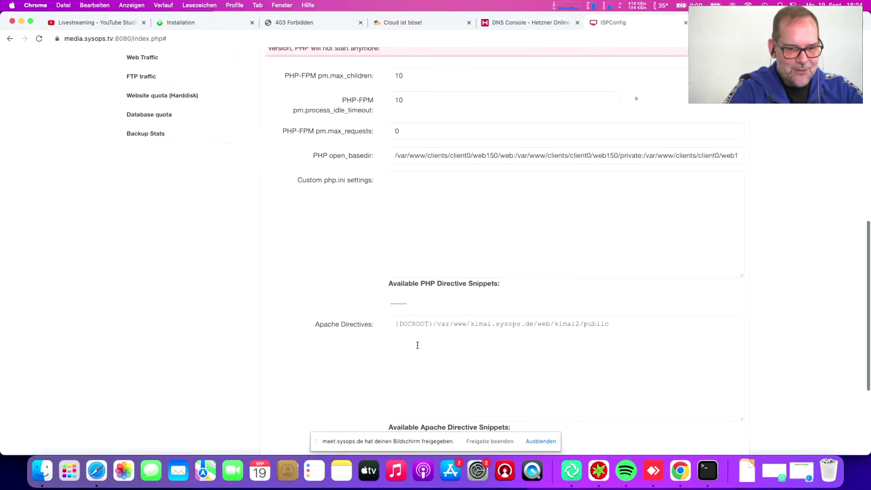
{"action": "left_click", "coordinate": [433, 323]}
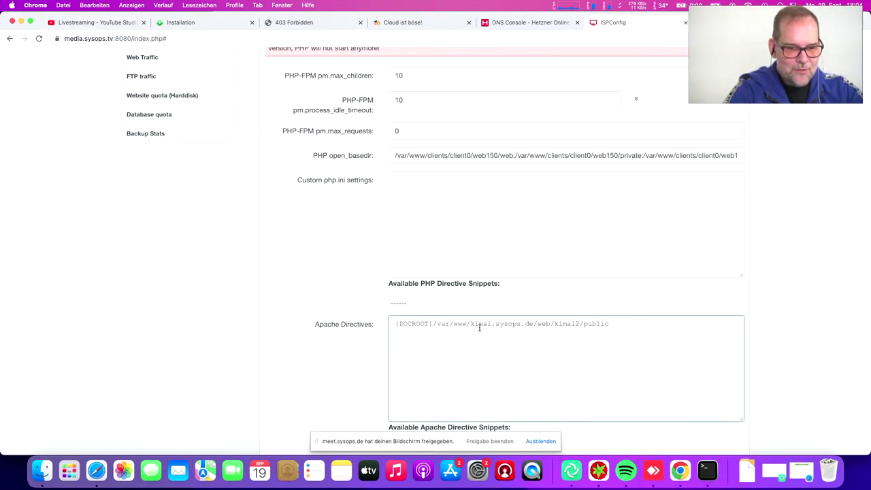
{"action": "scroll", "coordinate": [448, 330], "scroll_direction": "down", "scroll_amount": 2}
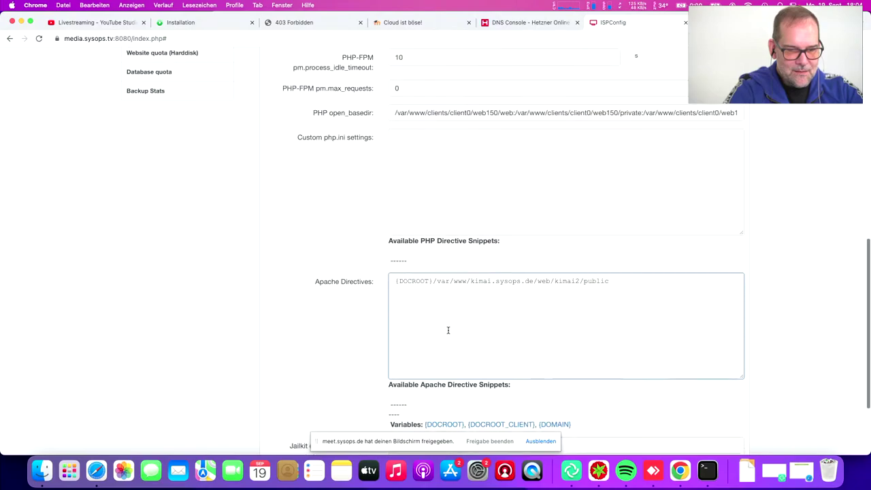
{"action": "scroll", "coordinate": [447, 326], "scroll_direction": "down", "scroll_amount": 1}
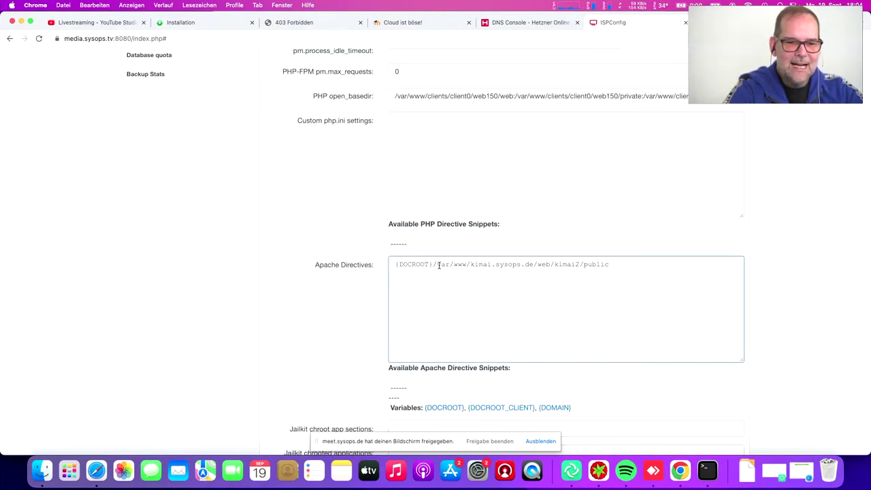
Replace {DOCROOT} with DocumentRoot and a quoted /var/www/kimai.sysops.de/web/kimai2/public path, then save.
{"action": "left_click_drag", "start_coordinate": [433, 264], "coordinate": [385, 266]}
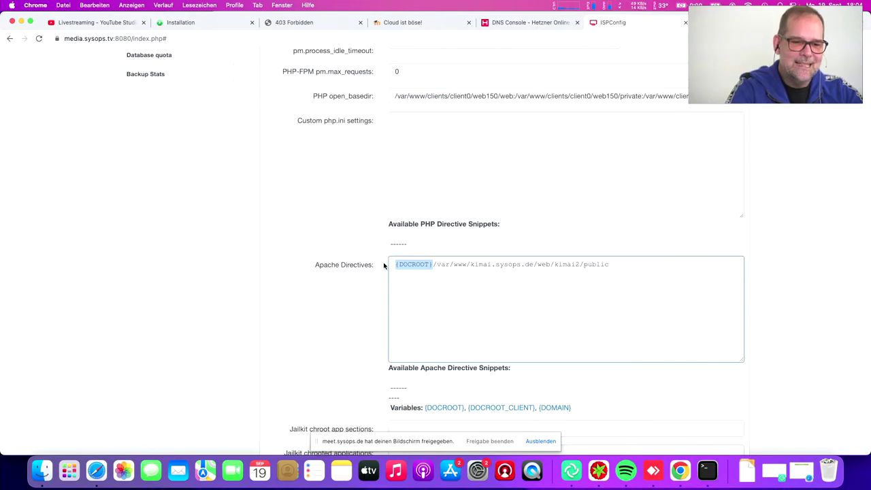
{"action": "type", "text": "D"}
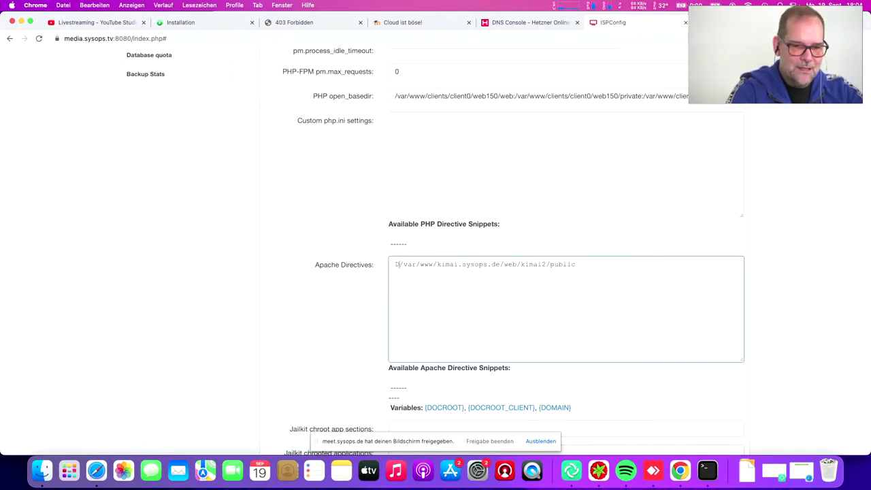
{"action": "type", "text": "oc"}
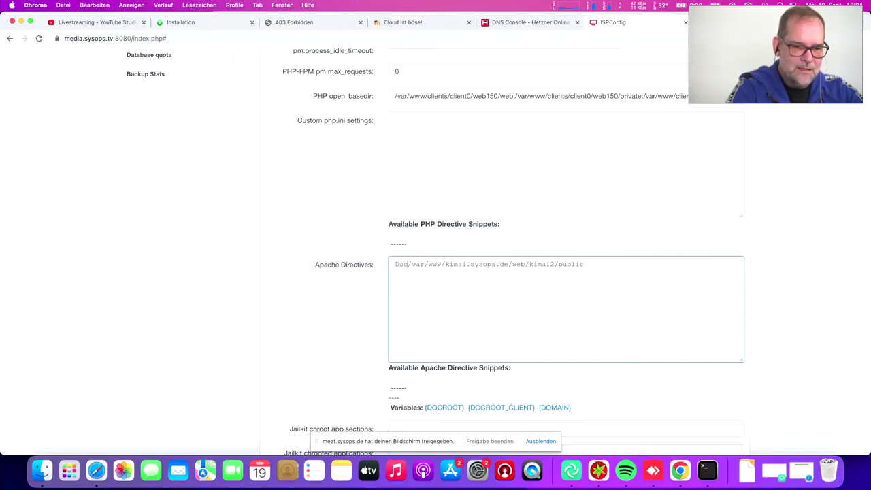
{"action": "type", "text": "u"}
{"action": "key", "text": "BackSpace"}
{"action": "key", "text": "BackSpace"}
{"action": "key", "text": "BackSpace"}
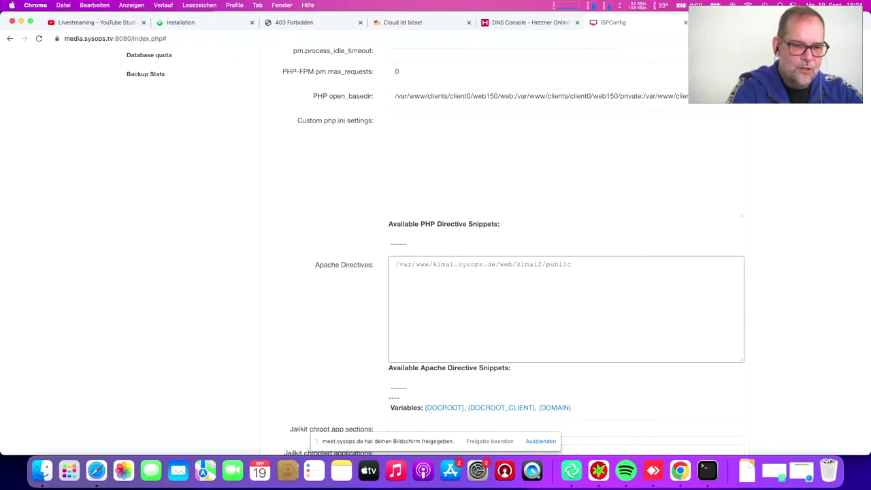
{"action": "type", "text": "Documentr"}
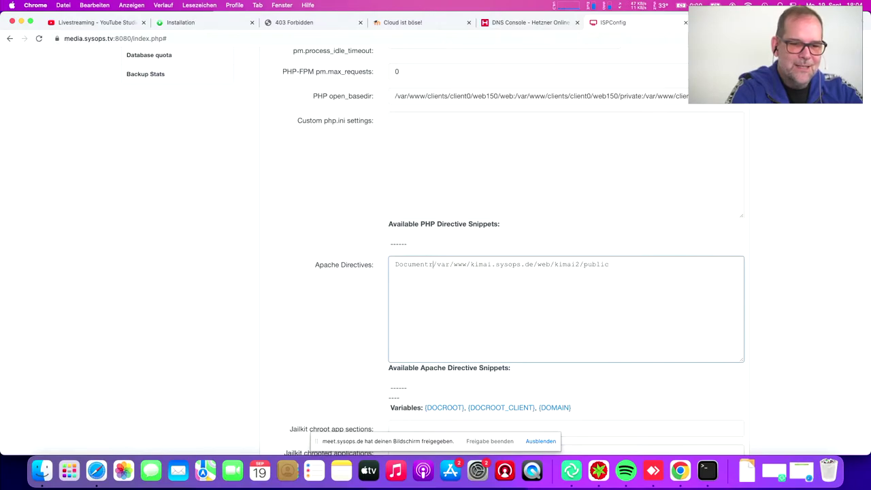
{"action": "type", "text": "oot"}
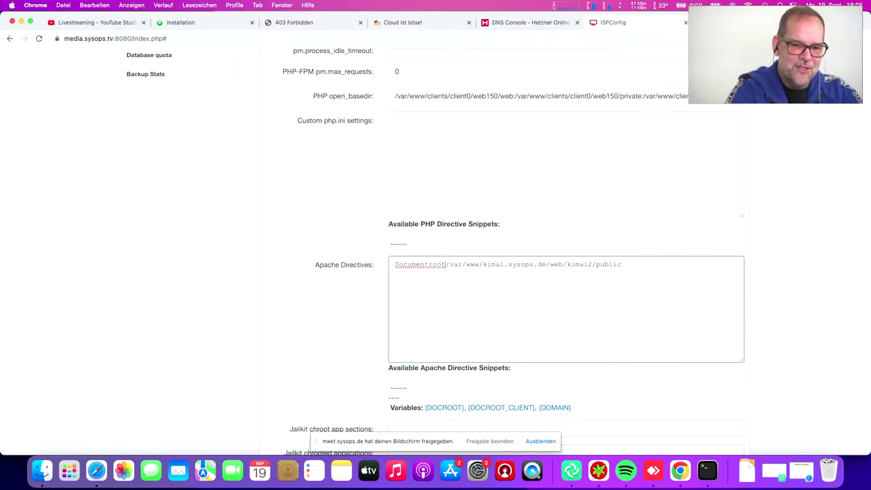
{"action": "key", "text": "BackSpace"}
{"action": "key", "text": "BackSpace"}
{"action": "key", "text": "BackSpace"}
{"action": "key", "text": "BackSpace"}
{"action": "type", "text": "Ro"}
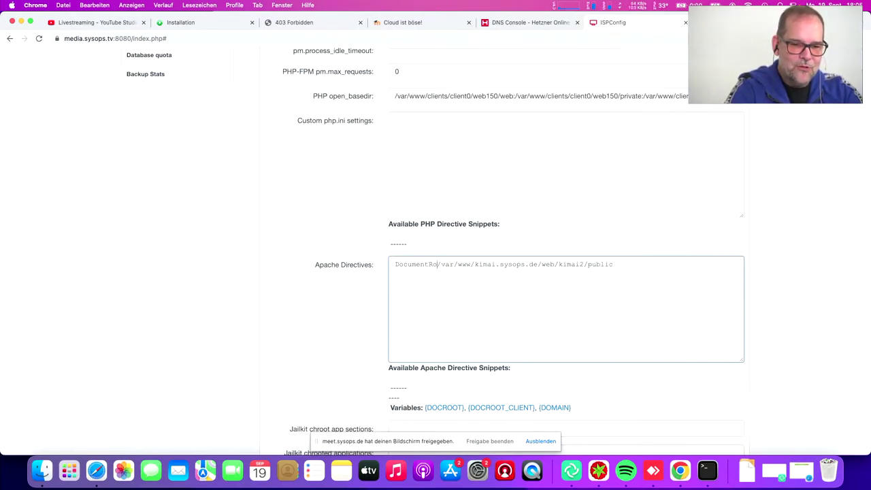
{"action": "type", "text": "ot \""}
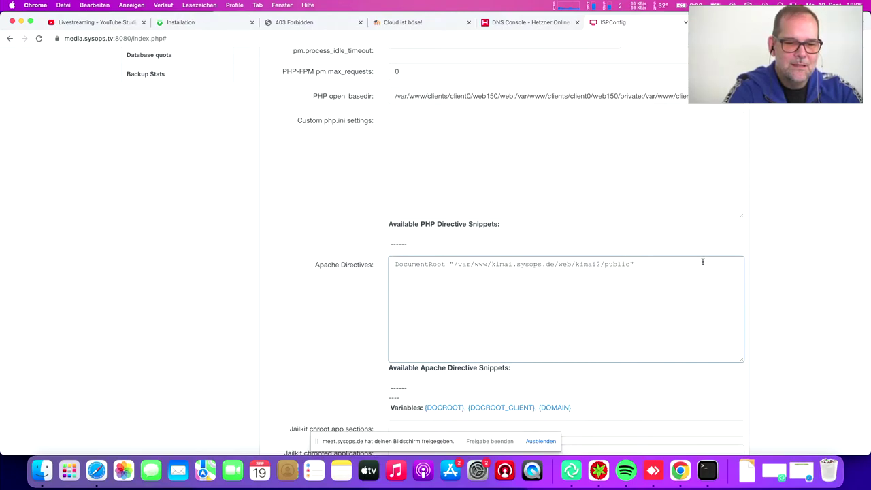
{"action": "scroll", "coordinate": [649, 406], "scroll_direction": "down", "scroll_amount": 3}
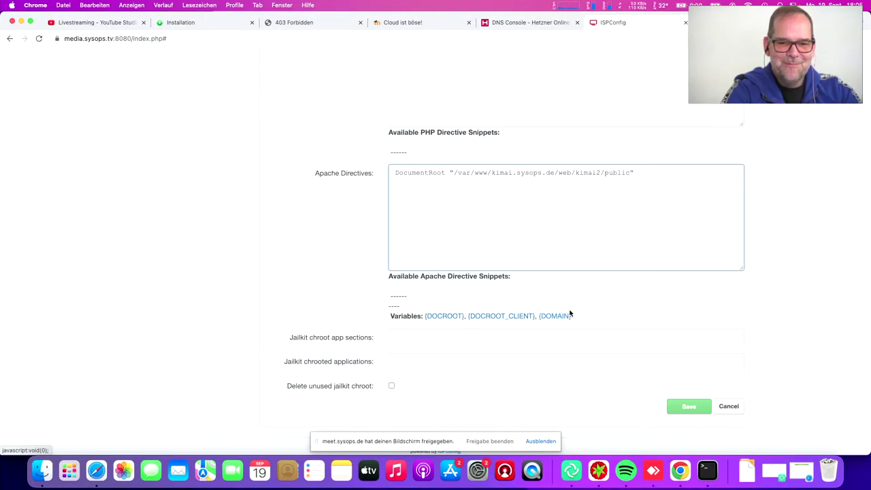
{"action": "left_click", "coordinate": [688, 407]}
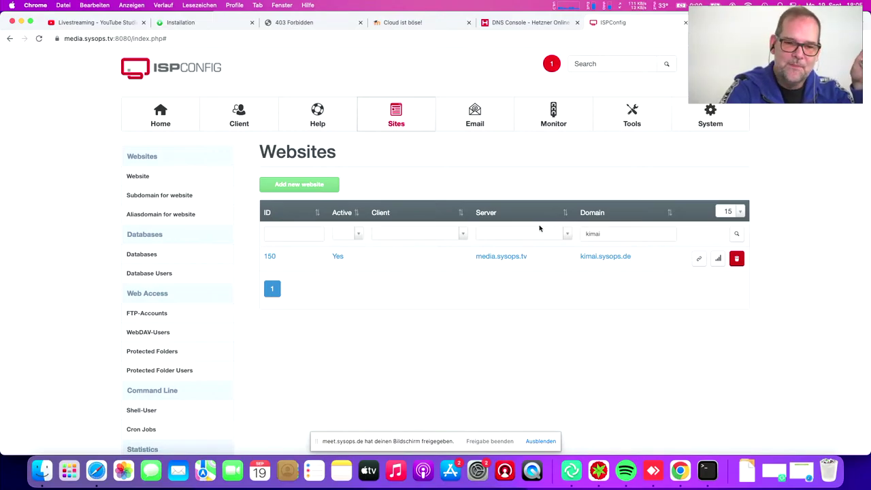
In the terminal, run cd /var/www/ and ls -alt to list the site links.
{"action": "left_click", "coordinate": [708, 472]}
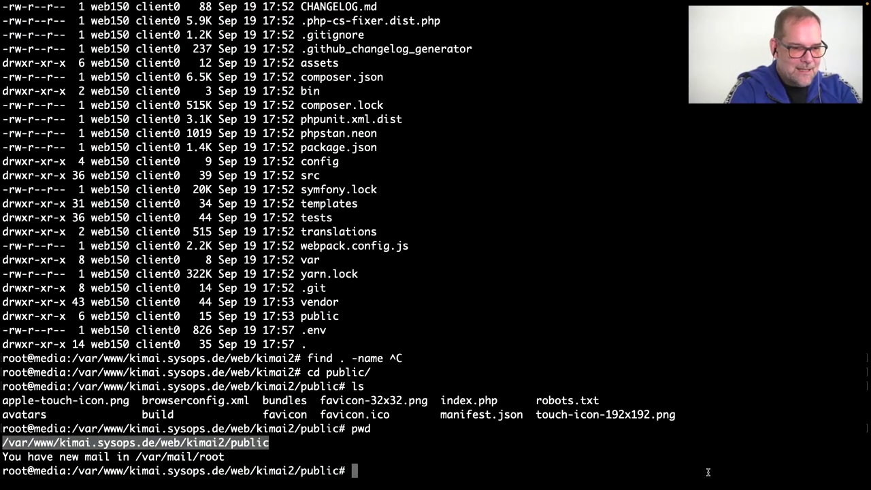
{"action": "type", "text": "cd "}
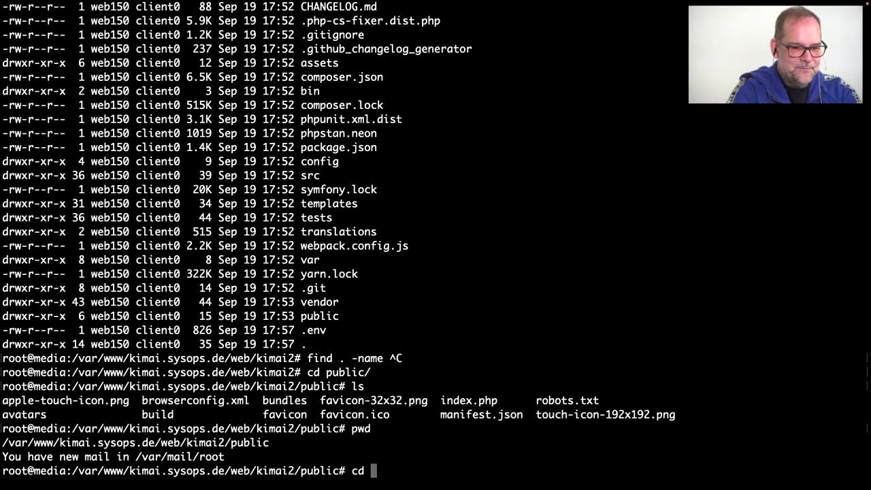
{"action": "type", "text": "/var/www/"}
{"action": "key", "text": "Return"}
{"action": "type", "text": "ls"}
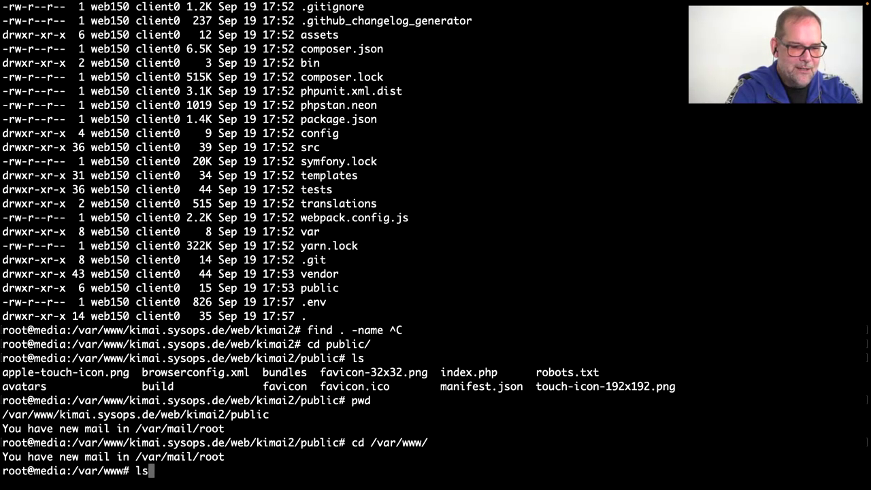
{"action": "type", "text": " -alt"}
{"action": "key", "text": "Return"}
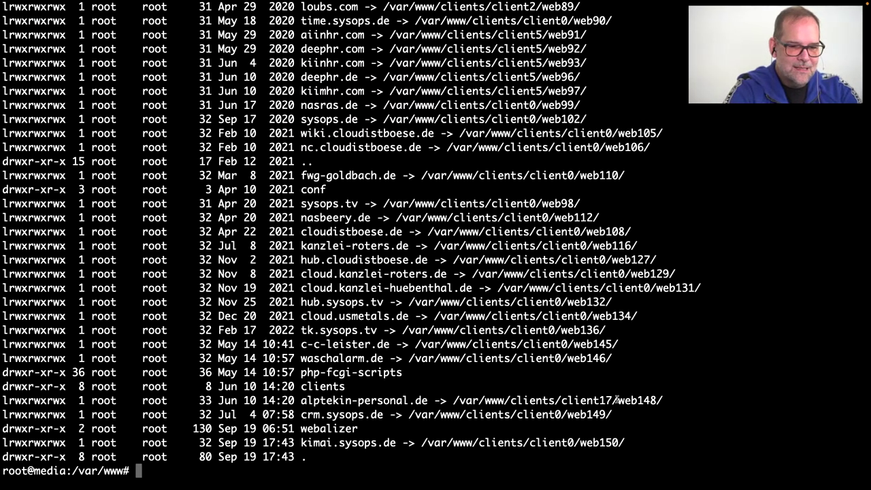
Select the help.sysops.de domain and the web folder path it links to.
{"action": "scroll", "coordinate": [516, 230], "scroll_direction": "up", "scroll_amount": 5}
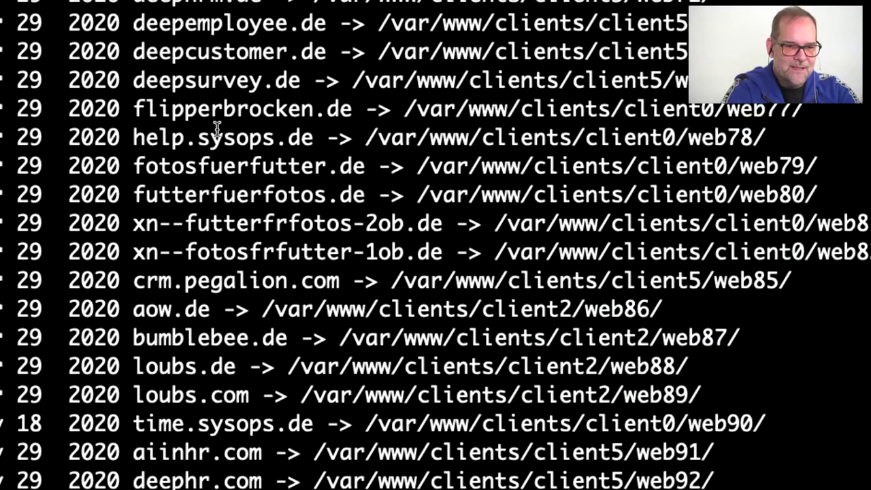
{"action": "double_click", "coordinate": [286, 135]}
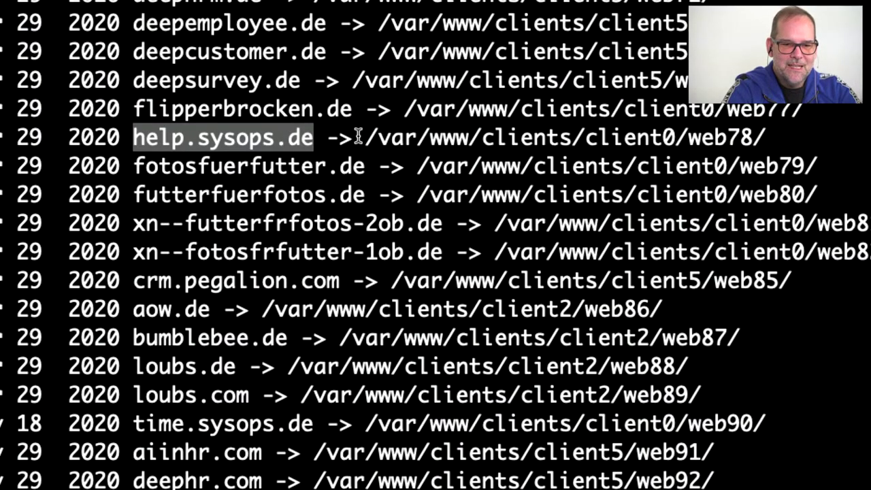
{"action": "left_click_drag", "start_coordinate": [367, 136], "coordinate": [766, 136]}
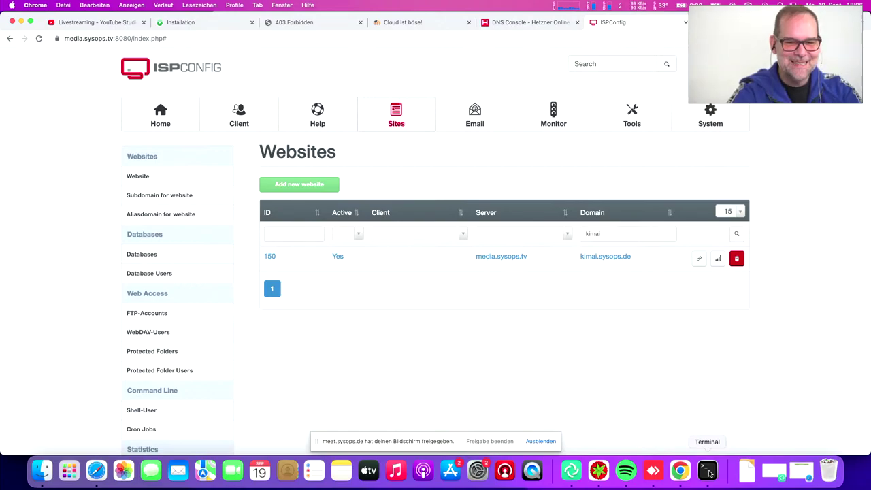
View the kimai.sysops.de tab showing raw PHP source and select its 'use App\Kernel;' line.
{"action": "left_click", "coordinate": [208, 24]}
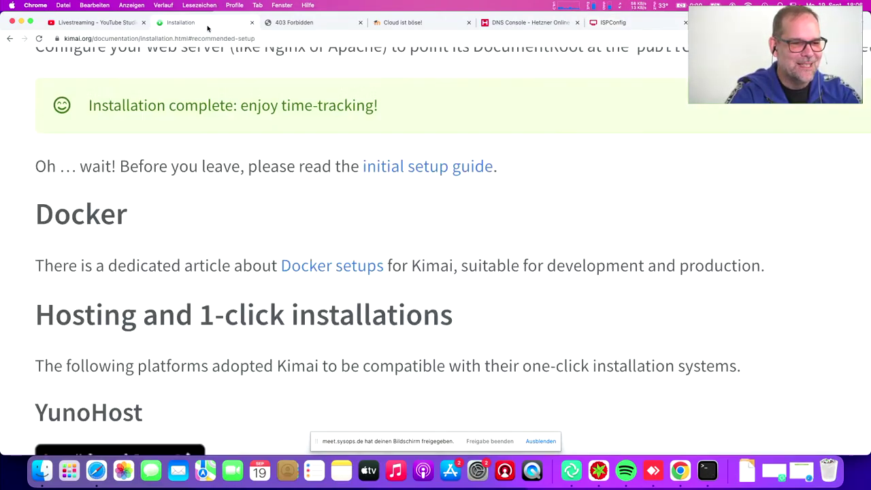
{"action": "left_click", "coordinate": [276, 24]}
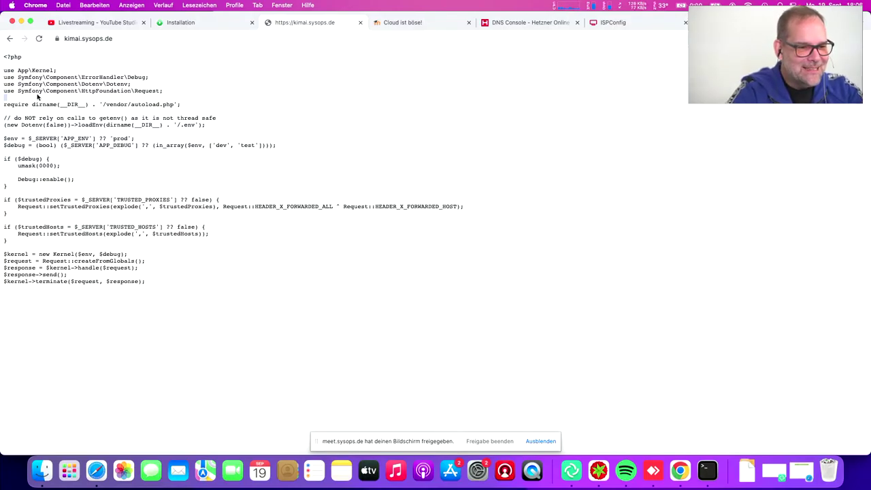
{"action": "triple_click", "coordinate": [36, 71]}
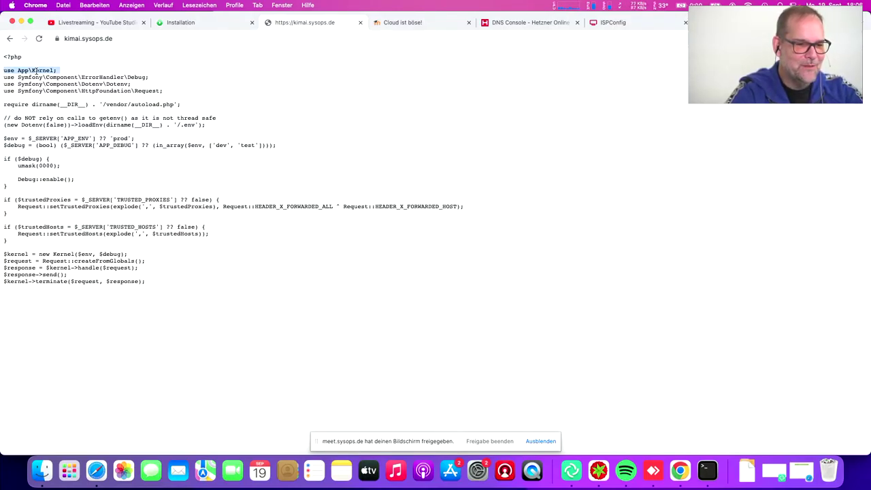
{"action": "key", "text": "super+Tab"}
Go into kimai2/public, list its files, and open then quit the empty .env there.
{"action": "key", "text": "Return"}
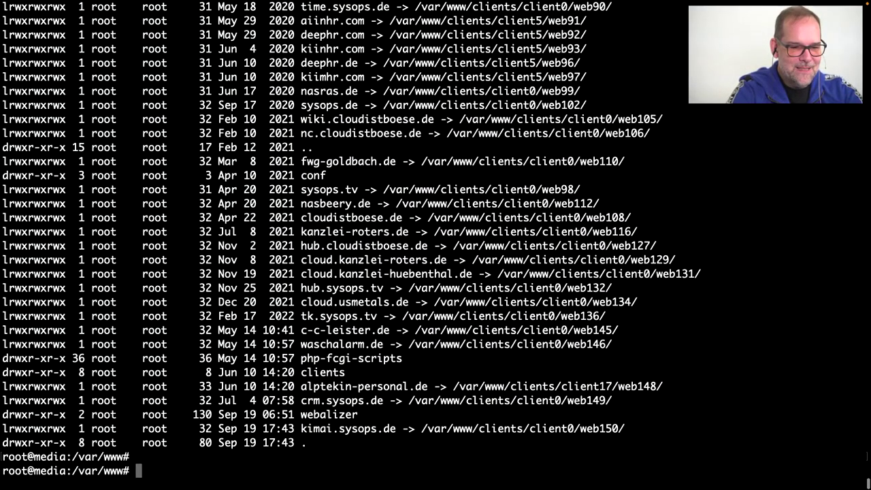
{"action": "key", "text": "ctrl+c"}
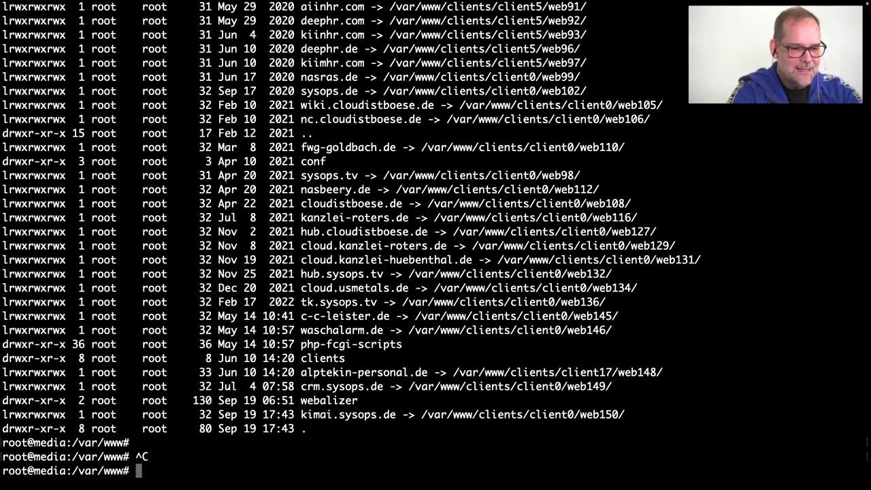
{"action": "type", "text": "cd /var/www/kimai.sysops.de/web/kimai2/public"}
{"action": "key", "text": "Return"}
{"action": "type", "text": "ls"}
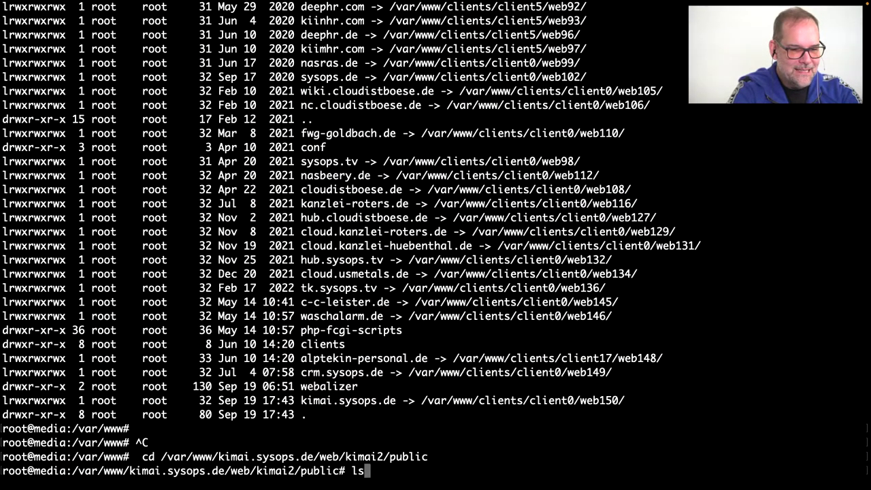
{"action": "key", "text": "Return"}
{"action": "type", "text": "vi ."}
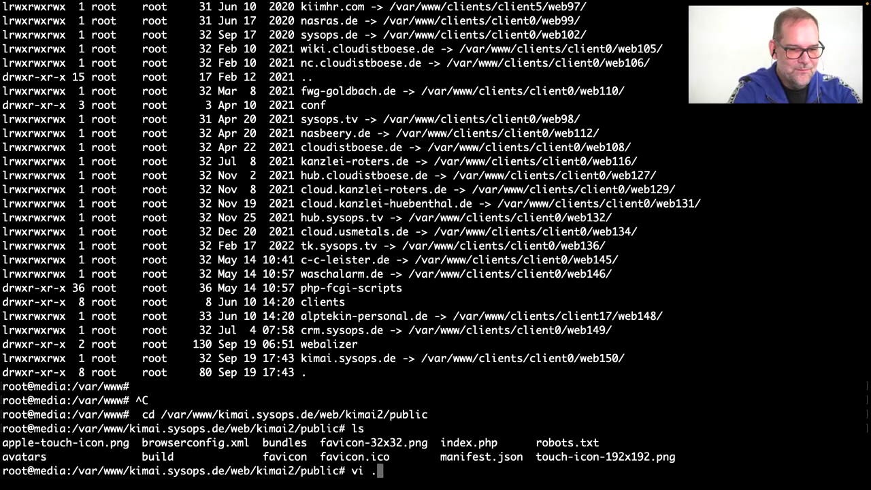
{"action": "type", "text": "env"}
{"action": "key", "text": "Return"}
{"action": "type", "text": ":q"}
{"action": "key", "text": "Return"}
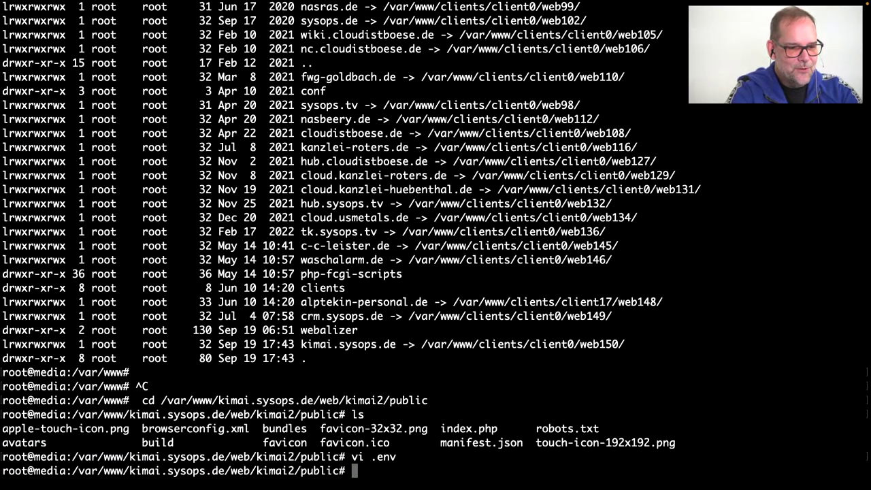
Move up to the kimai2 folder, inspect its .env configuration in vi, and exit with :wq.
{"action": "type", "text": "cd "}
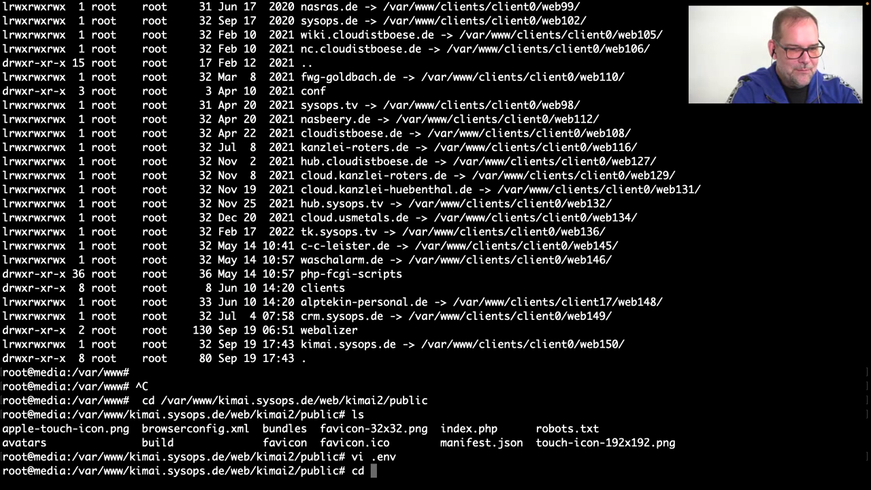
{"action": "type", "text": ".."}
{"action": "key", "text": "Return"}
{"action": "type", "text": "vi ."}
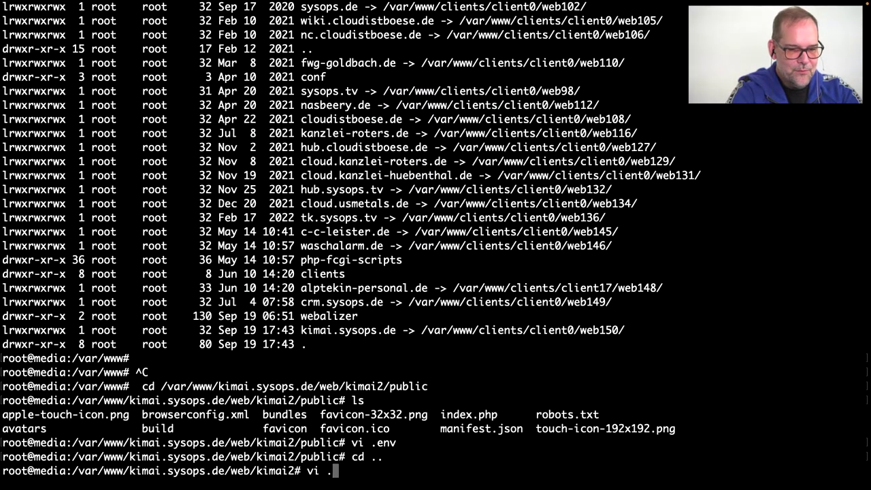
{"action": "type", "text": "env"}
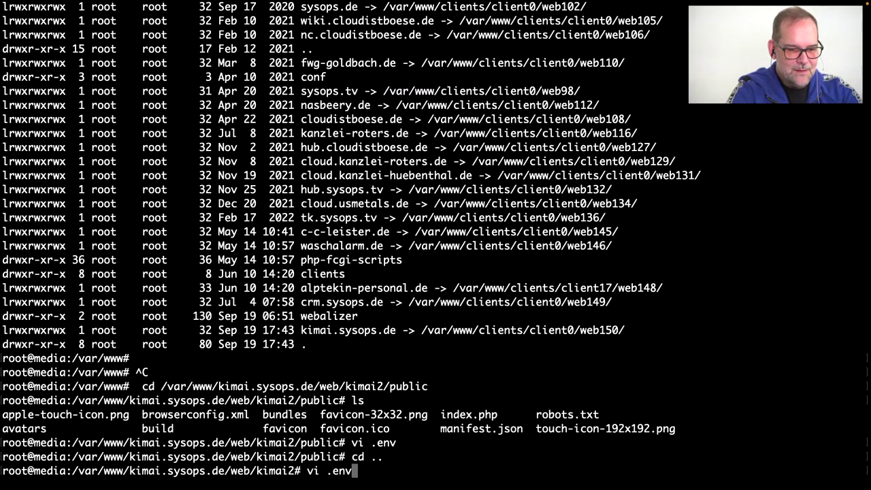
{"action": "key", "text": "Tab"}
{"action": "key", "text": "Tab"}
{"action": "key", "text": "Return"}
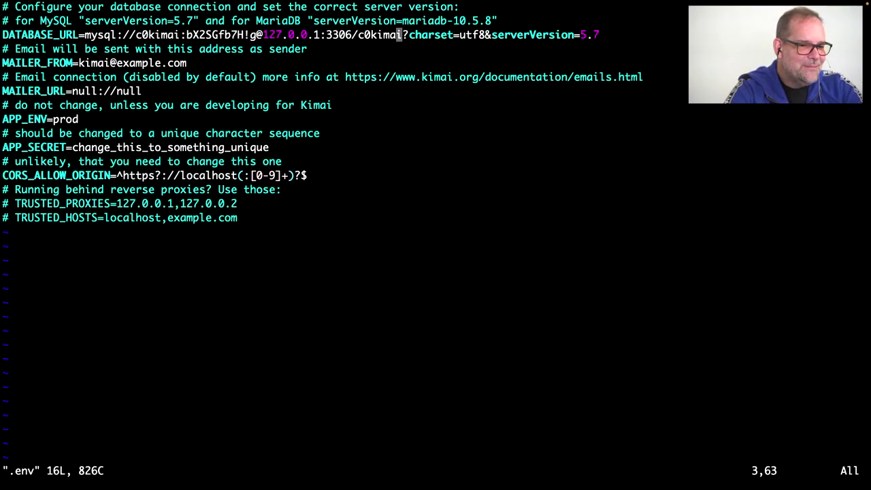
{"action": "type", "text": ":"}
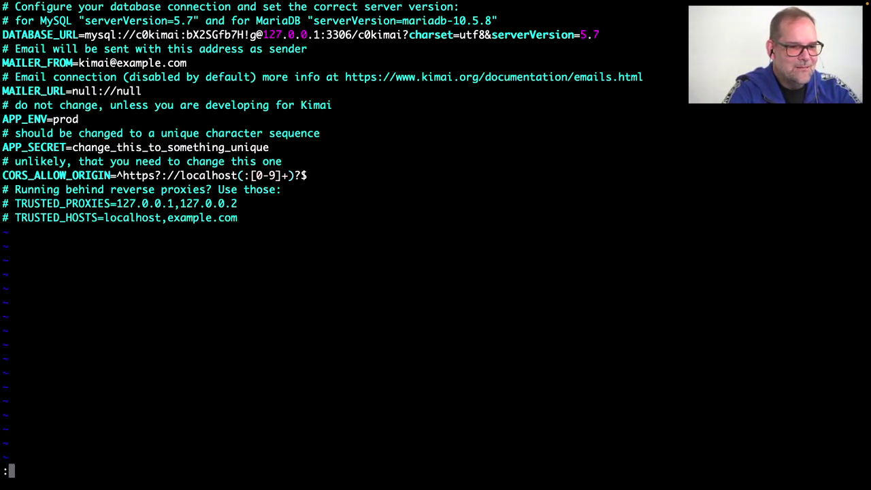
{"action": "type", "text": "wq"}
{"action": "key", "text": "Return"}
Search all kimai2 files for 'public' with cat * | grep public.
{"action": "type", "text": "ai2# ca"}
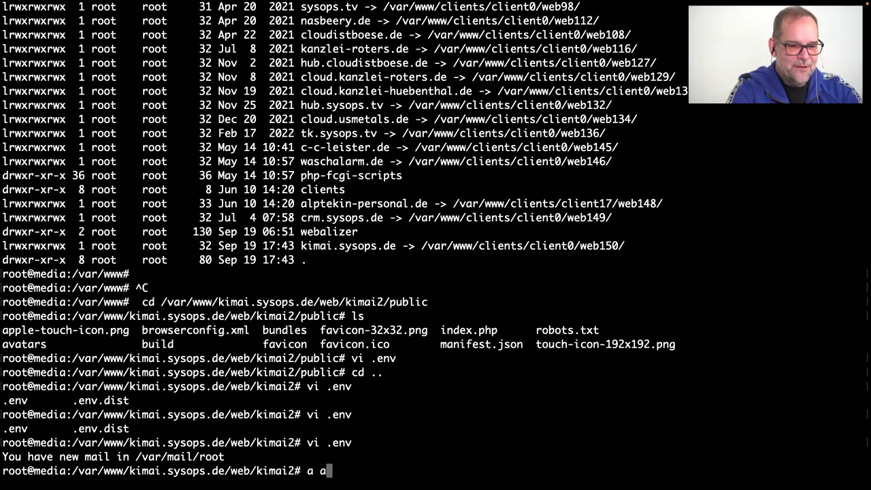
{"action": "key", "text": "BackSpace"}
{"action": "key", "text": "BackSpace"}
{"action": "key", "text": "BackSpace"}
{"action": "type", "text": "cat"}
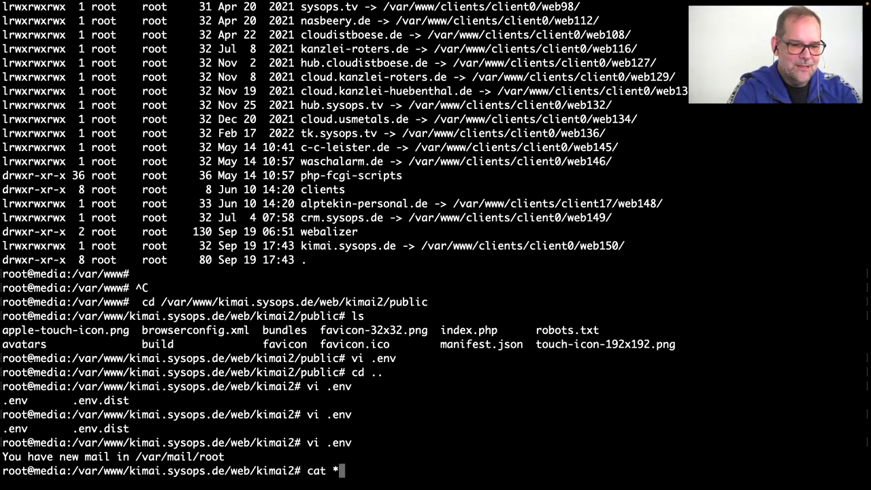
{"action": "key", "text": "BackSpace"}
{"action": "type", "text": "| grep "}
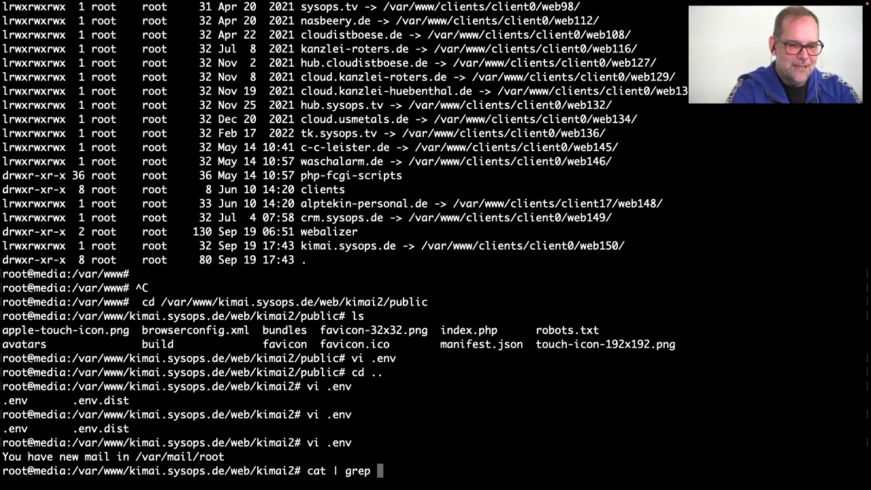
{"action": "type", "text": "public"}
{"action": "key", "text": "Return"}
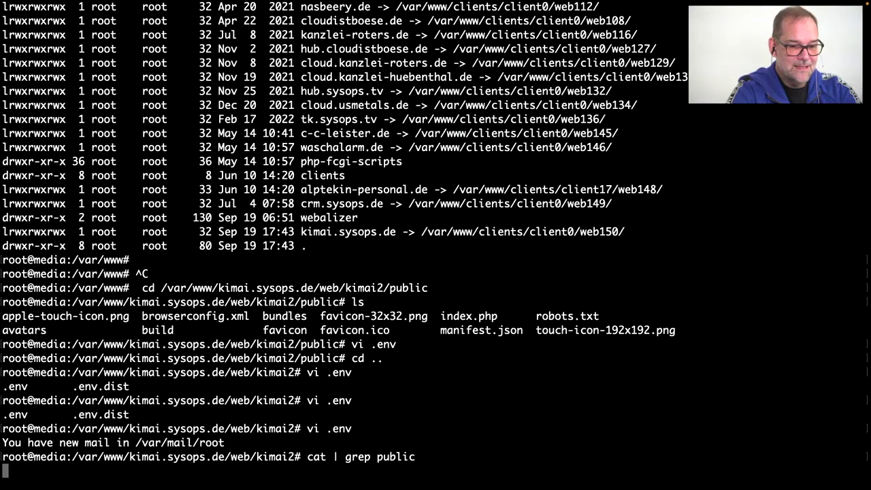
{"action": "key", "text": "ctrl+c"}
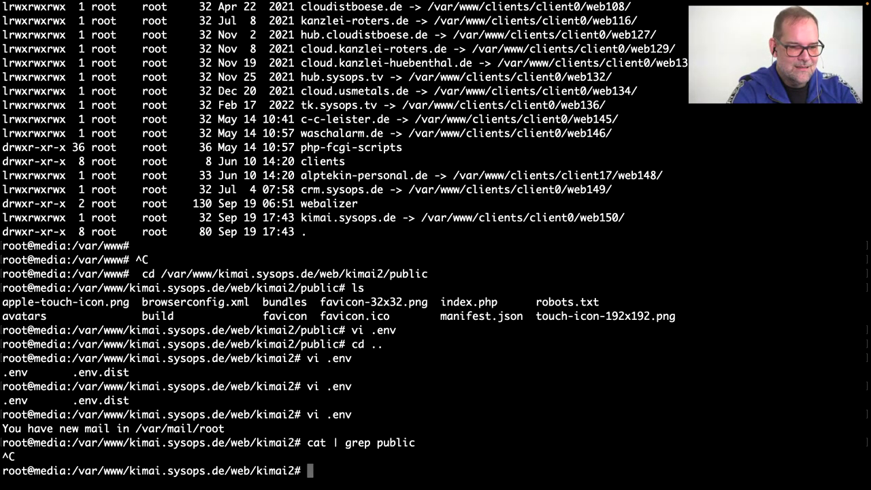
{"action": "key", "text": "Up"}
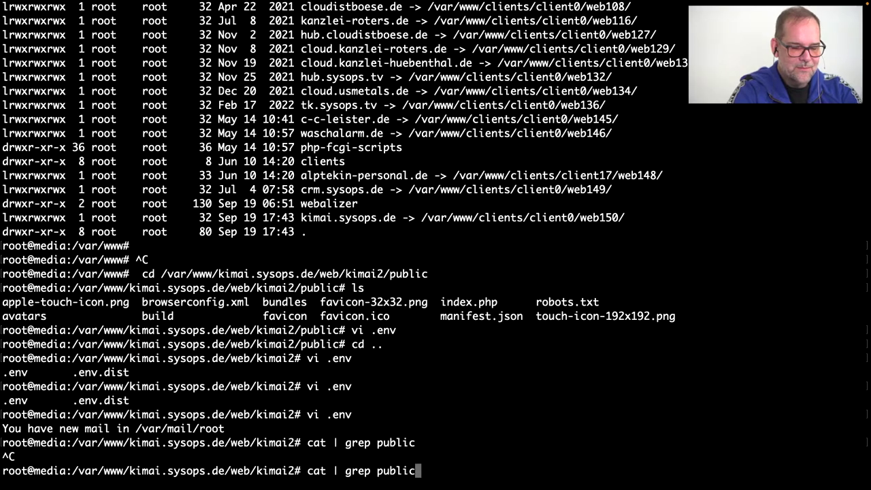
{"action": "key", "text": "Left"}
{"action": "key", "text": "Left"}
{"action": "key", "text": "Left"}
{"action": "key", "text": "Left"}
{"action": "key", "text": "Left"}
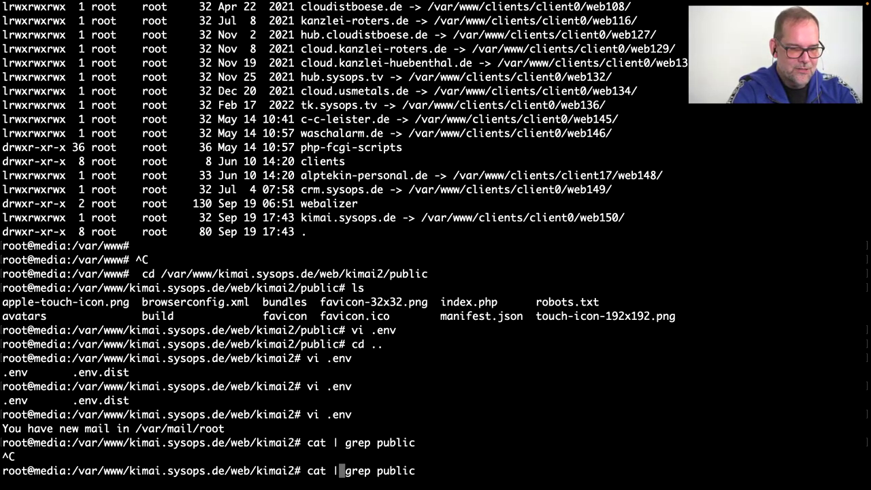
{"action": "key", "text": "Left"}
{"action": "type", "text": "*"}
{"action": "key", "text": "Return"}
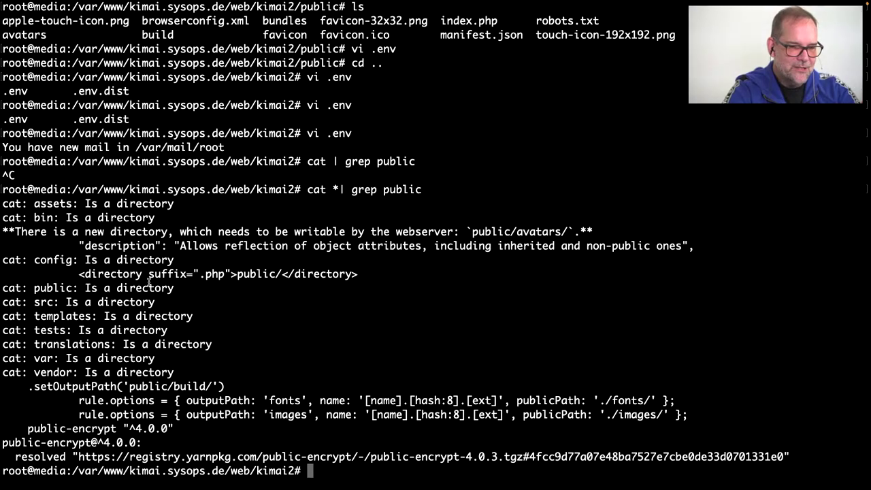
{"action": "key", "text": "super+Tab"}
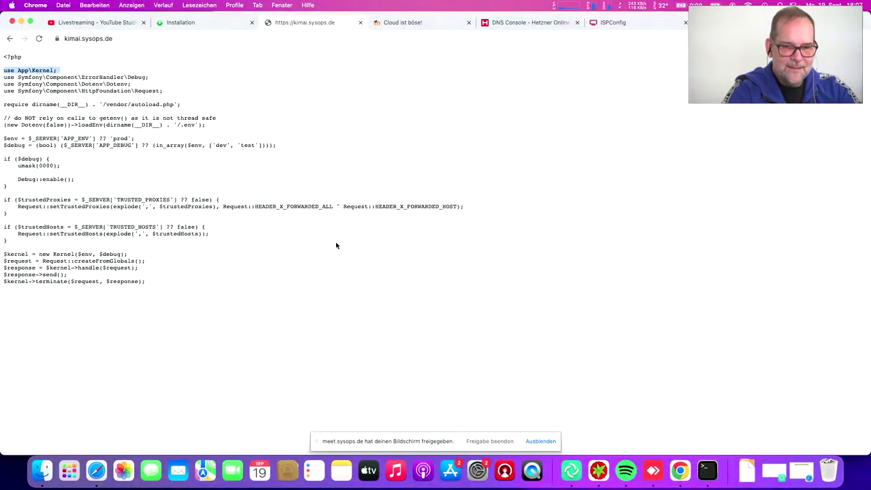
{"action": "key", "text": "super+Tab"}
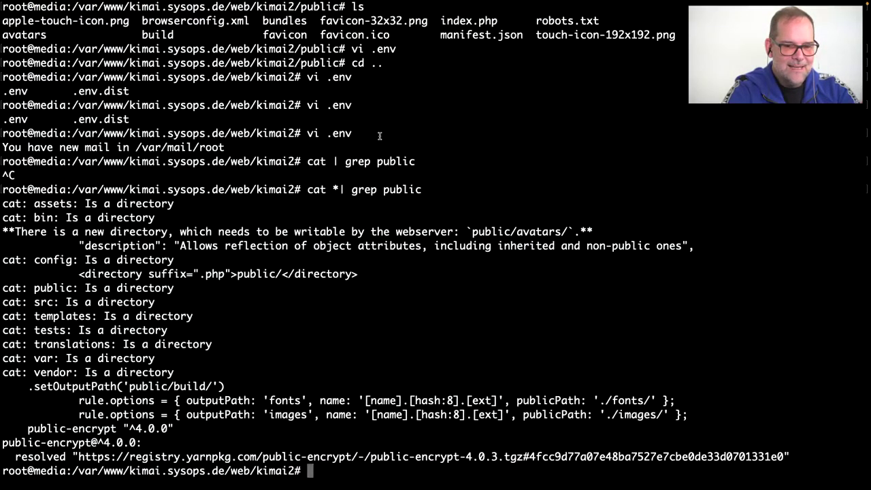
{"action": "key", "text": "super+Tab"}
Open the kimai.sysops.de website's Options section in ISPConfig.
{"action": "left_click", "coordinate": [605, 21]}
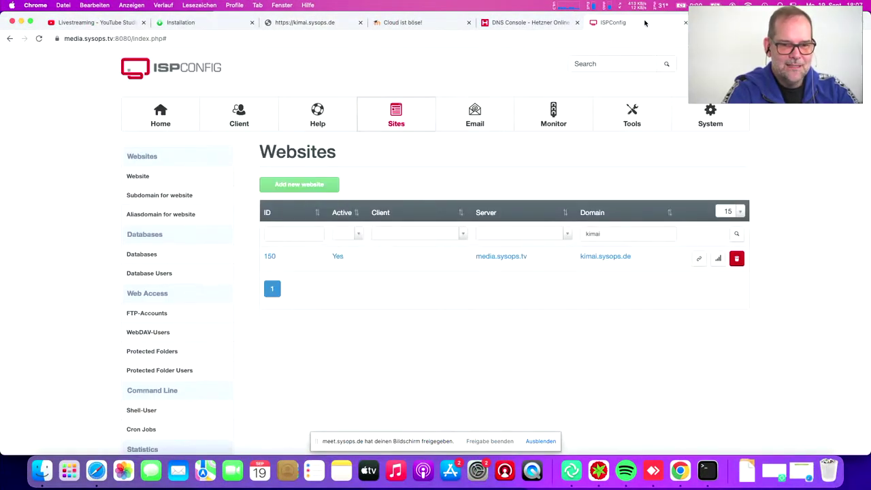
{"action": "left_click", "coordinate": [604, 257]}
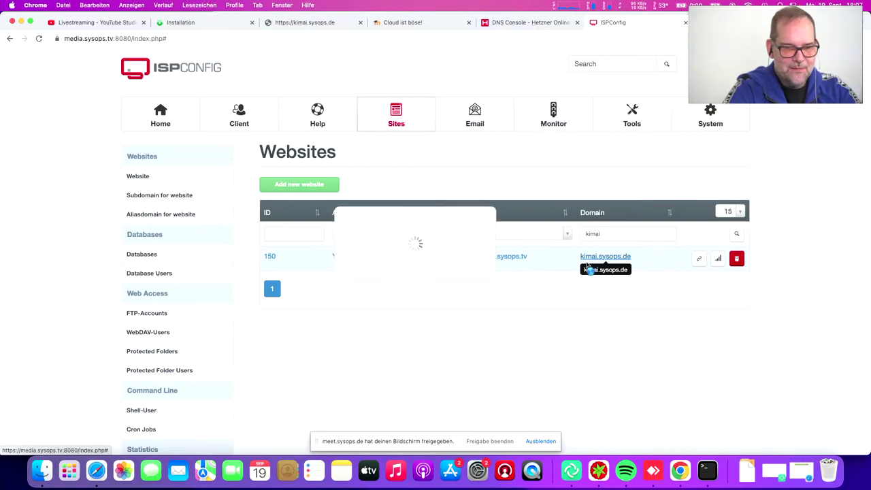
{"action": "scroll", "coordinate": [482, 360], "scroll_direction": "down", "scroll_amount": 3}
{"action": "scroll", "coordinate": [477, 320], "scroll_direction": "down", "scroll_amount": 1}
{"action": "scroll", "coordinate": [470, 293], "scroll_direction": "down", "scroll_amount": 2}
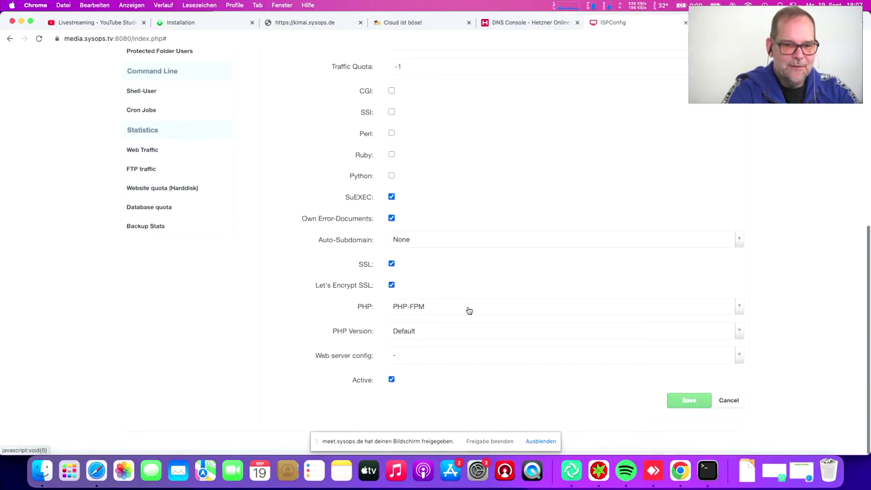
{"action": "scroll", "coordinate": [463, 273], "scroll_direction": "up", "scroll_amount": 1}
{"action": "scroll", "coordinate": [461, 245], "scroll_direction": "up", "scroll_amount": 5}
{"action": "left_click", "coordinate": [477, 187]}
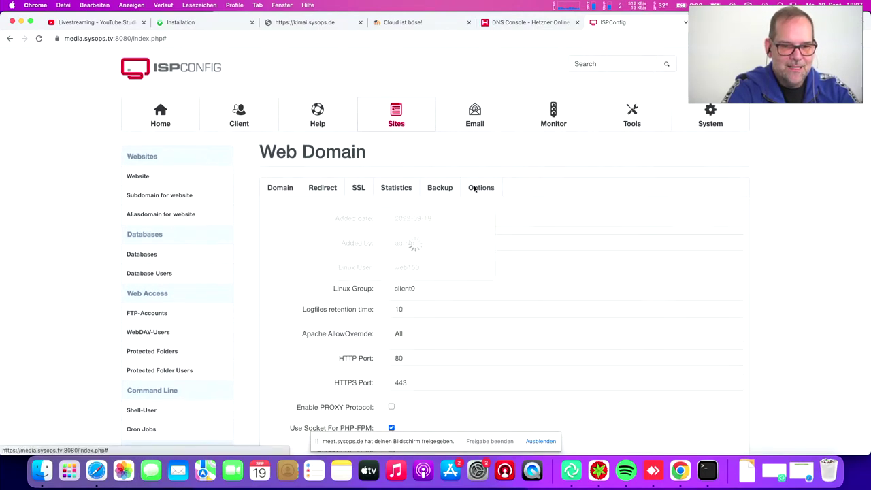
{"action": "left_click", "coordinate": [442, 188]}
{"action": "scroll", "coordinate": [449, 293], "scroll_direction": "down", "scroll_amount": 3}
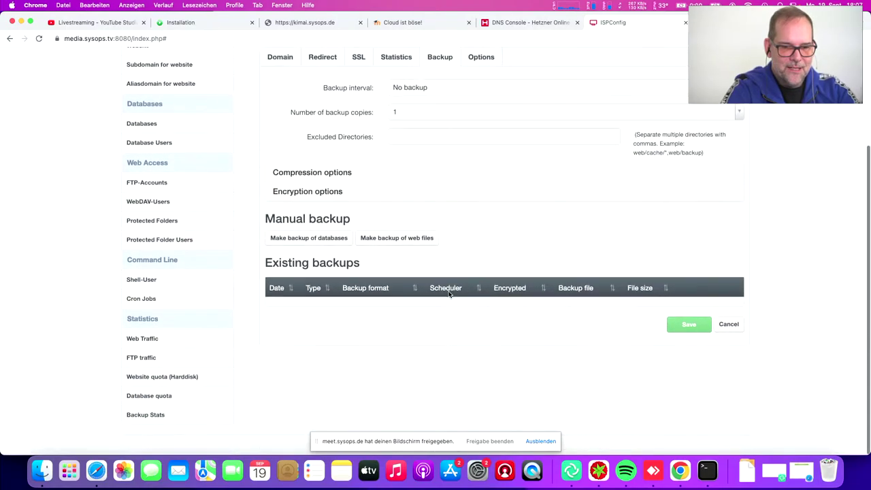
{"action": "scroll", "coordinate": [451, 262], "scroll_direction": "up", "scroll_amount": 1}
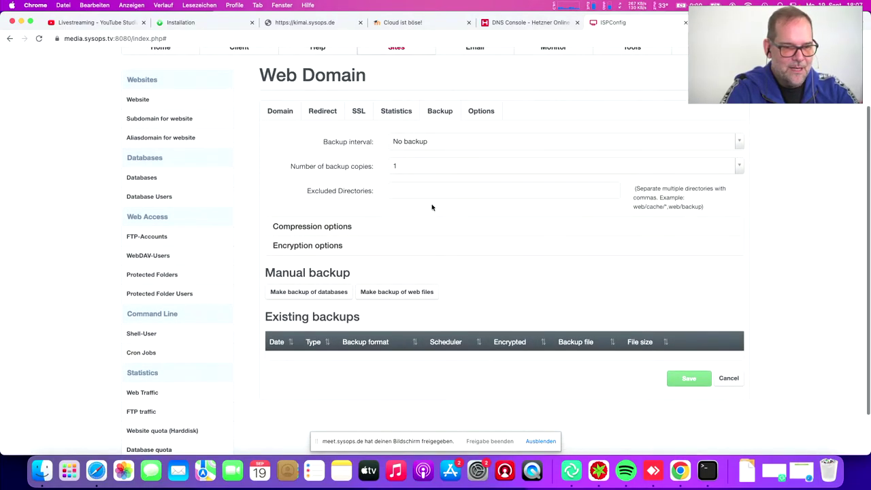
{"action": "left_click", "coordinate": [485, 111]}
{"action": "scroll", "coordinate": [454, 259], "scroll_direction": "down", "scroll_amount": 5}
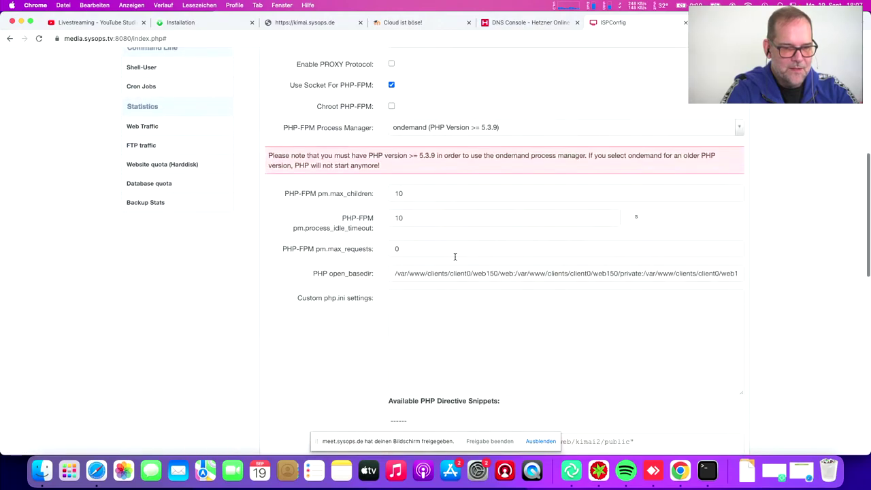
{"action": "scroll", "coordinate": [454, 279], "scroll_direction": "down", "scroll_amount": 1}
{"action": "scroll", "coordinate": [455, 299], "scroll_direction": "down", "scroll_amount": 3}
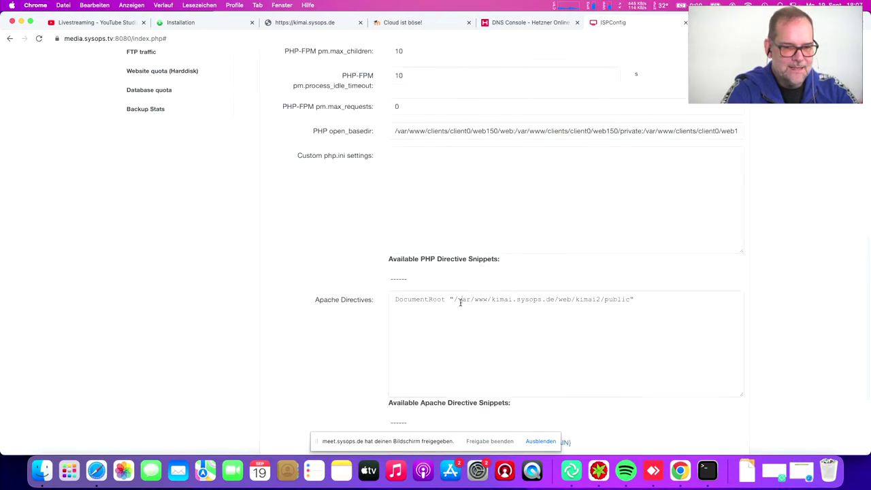
Delete the DocumentRoot line from Apache Directives and save the website.
{"action": "triple_click", "coordinate": [461, 303]}
{"action": "key", "text": "BackSpace"}
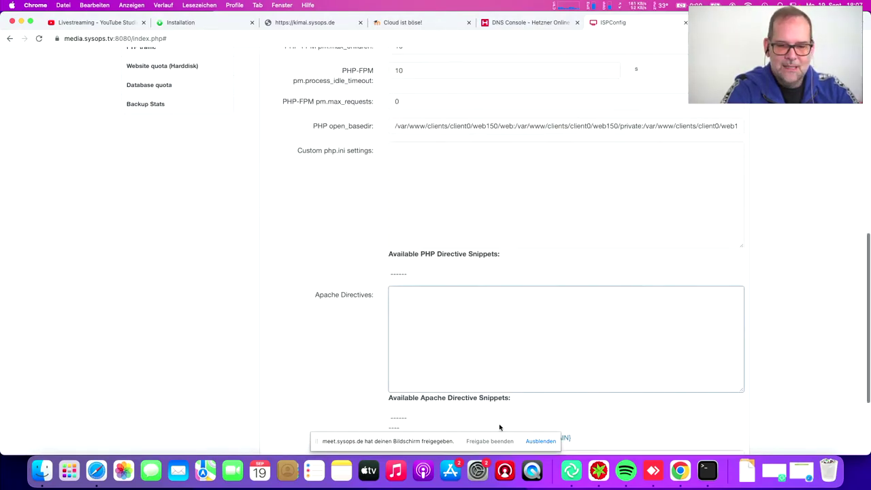
{"action": "scroll", "coordinate": [579, 418], "scroll_direction": "down", "scroll_amount": 3}
{"action": "left_click", "coordinate": [693, 408]}
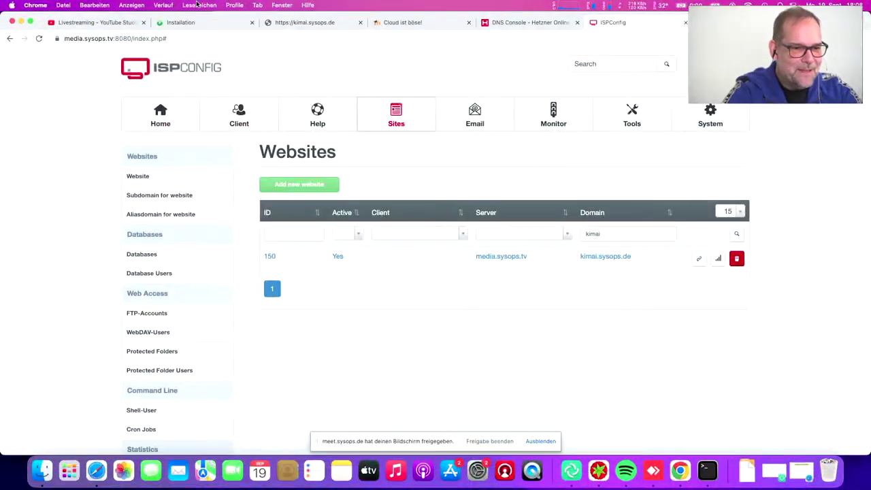
Load kimai.sysops.de/kimain2/publ in the kimai.sysops.de tab, which gives 404 Not Found.
{"action": "left_click", "coordinate": [194, 24]}
{"action": "left_click", "coordinate": [276, 23]}
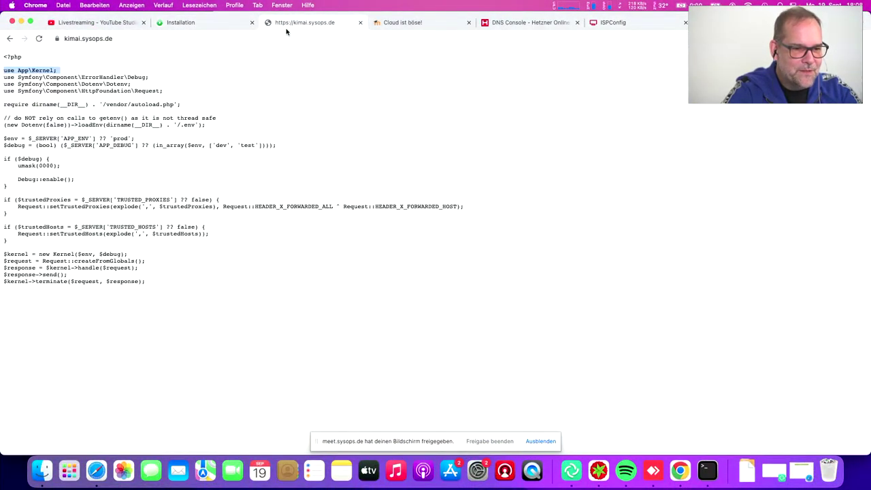
{"action": "left_click", "coordinate": [153, 37]}
{"action": "left_click", "coordinate": [154, 37]}
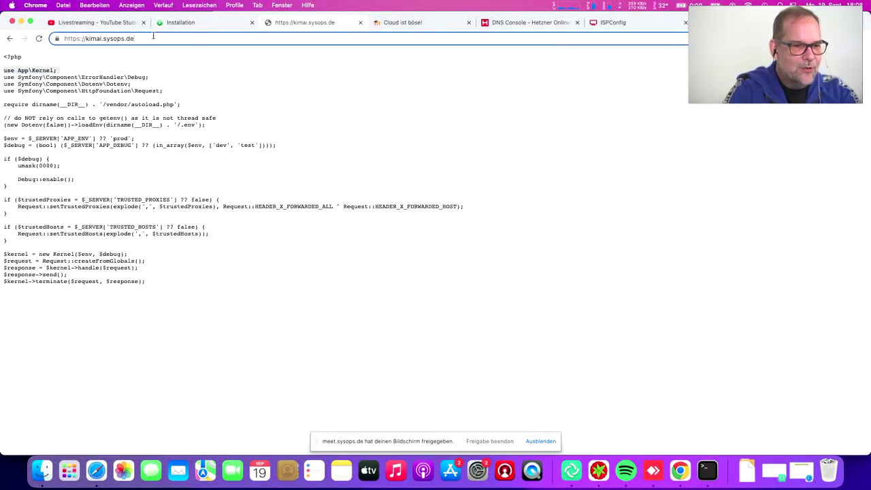
{"action": "type", "text": "/kimain"}
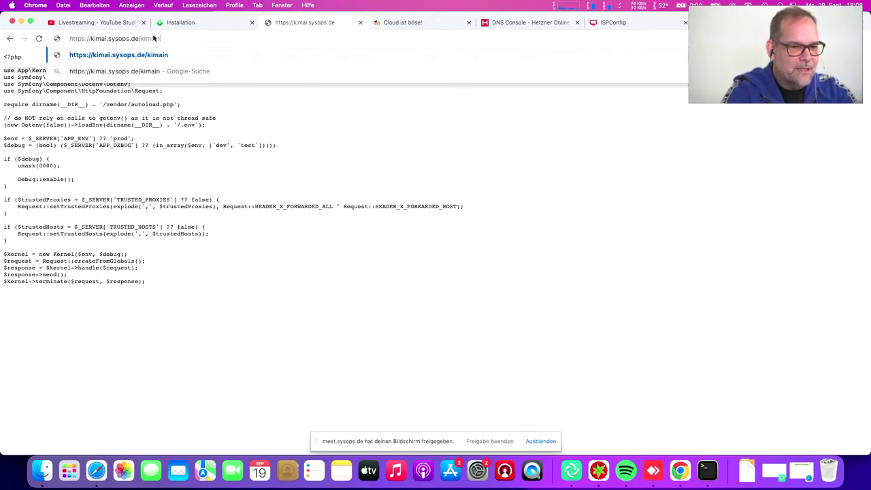
{"action": "type", "text": "2/pub"}
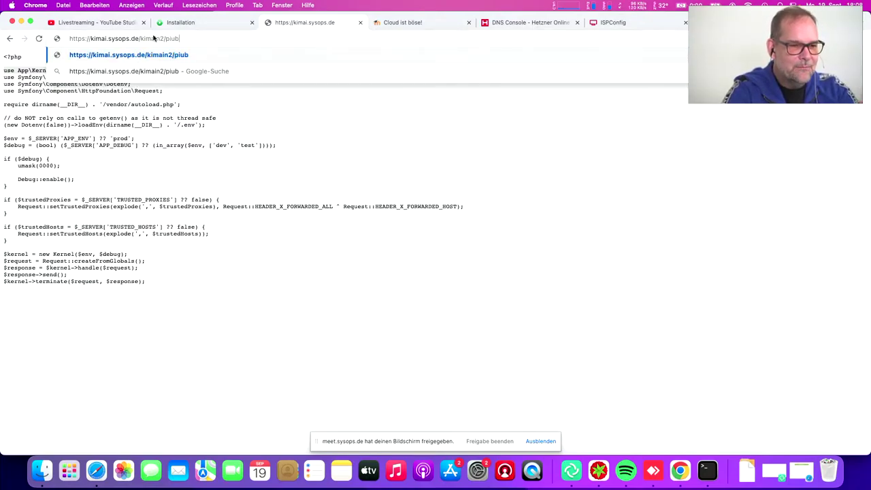
{"action": "type", "text": "lic"}
{"action": "key", "text": "Return"}
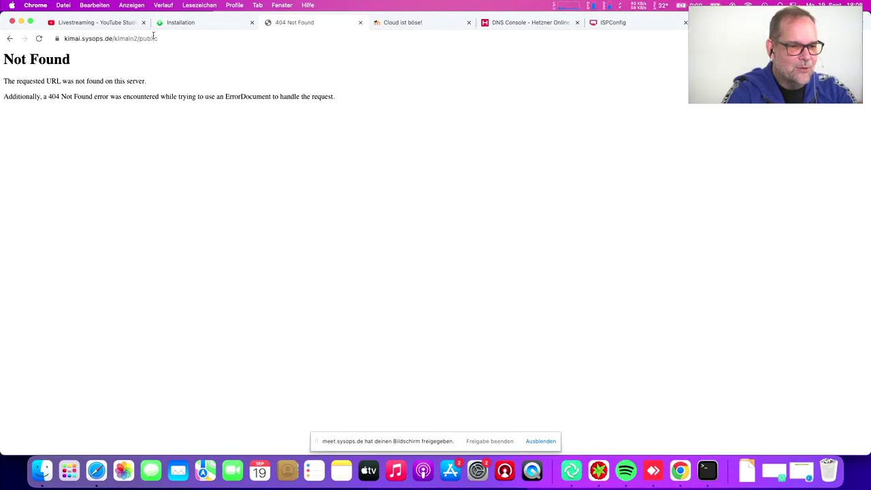
Remove the stray 'n' so kimai.sysops.de/kimai2/public loads.
{"action": "left_click", "coordinate": [131, 38]}
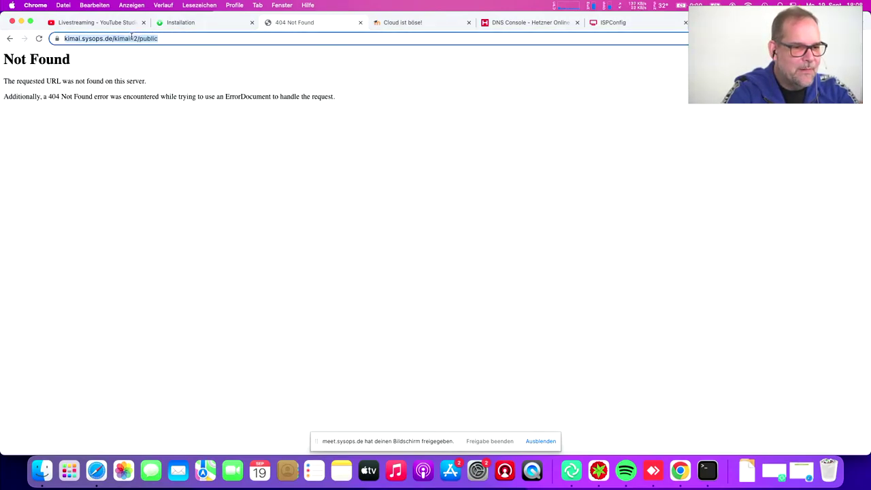
{"action": "left_click", "coordinate": [131, 39]}
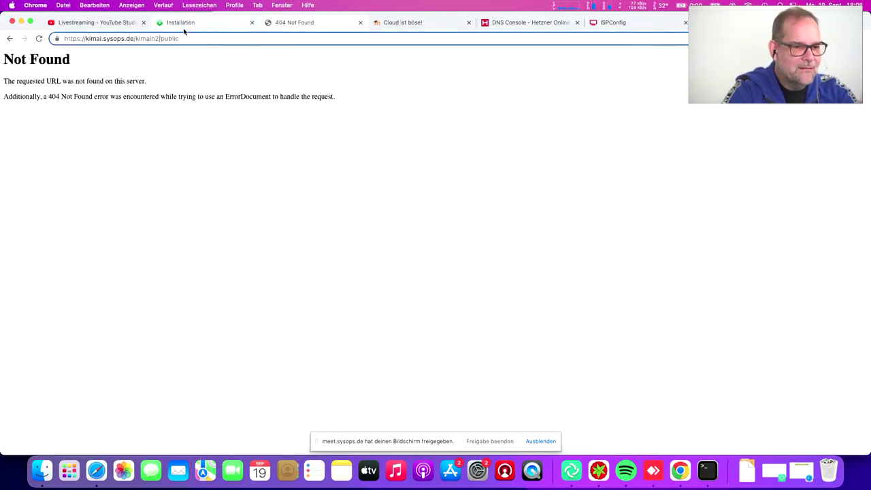
{"action": "key", "text": "BackSpace"}
{"action": "key", "text": "Return"}
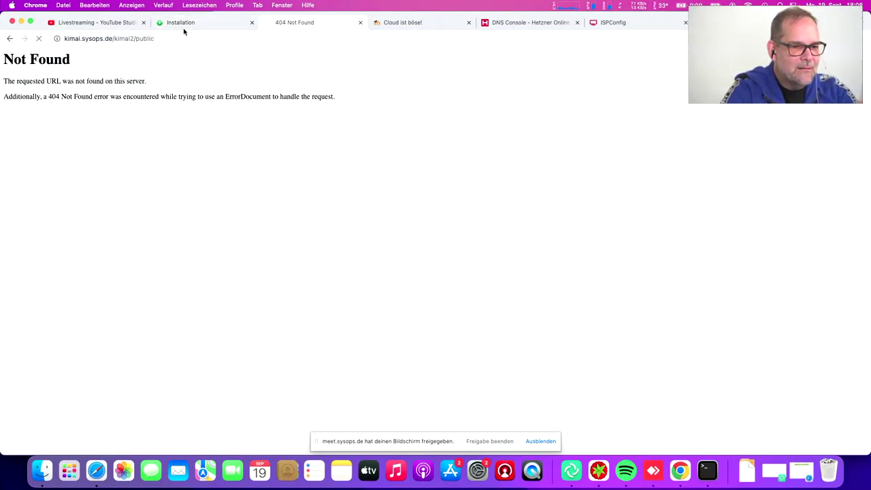
Log in with the new user's username and password, and save the password in Chrome.
{"action": "left_click", "coordinate": [424, 249]}
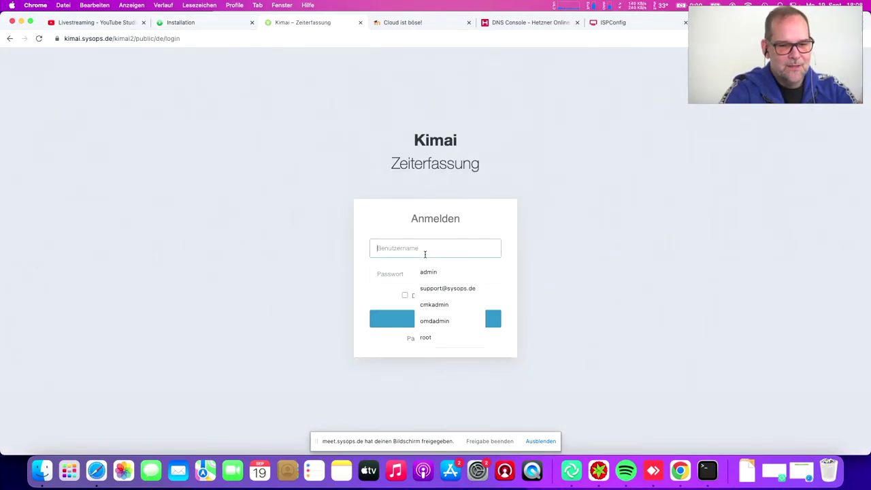
{"action": "type", "text": "christian"}
{"action": "key", "text": "Tab"}
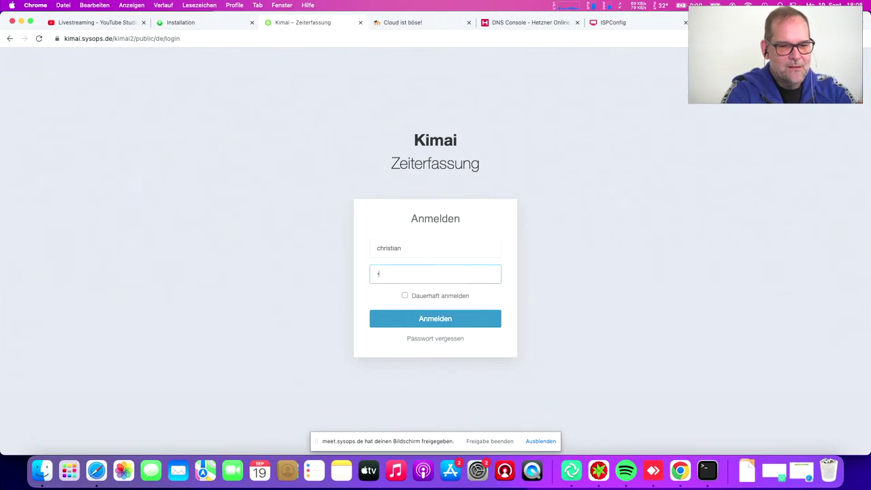
{"action": "key", "text": "Return"}
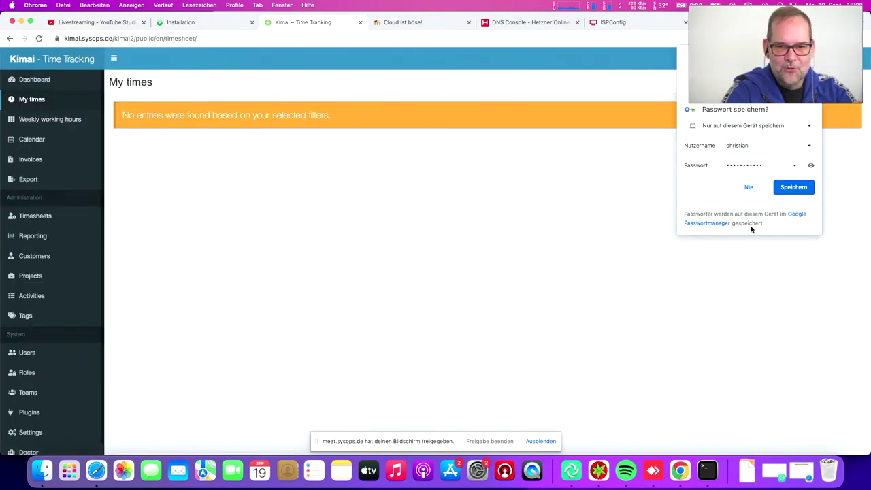
{"action": "left_click", "coordinate": [794, 188]}
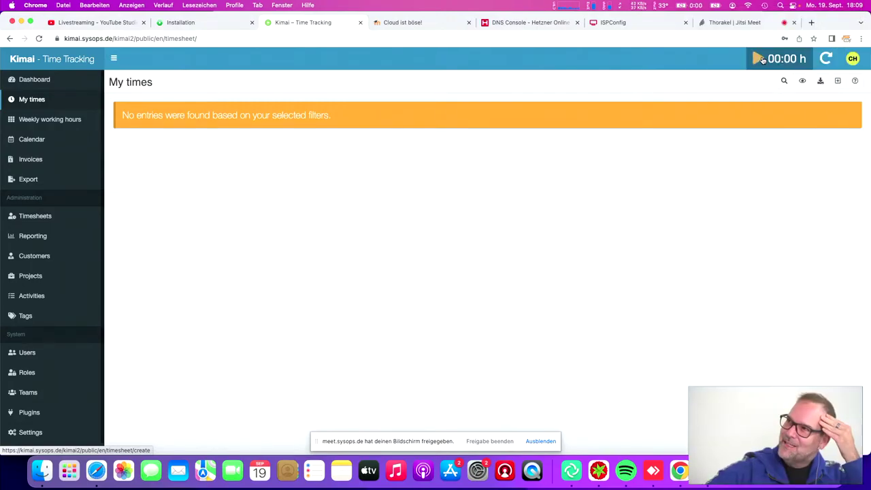
Search projects for 'arbeit' in a new time entry, cancel when none exist, then open Calendar's Weekly working hours.
{"action": "left_click", "coordinate": [759, 59]}
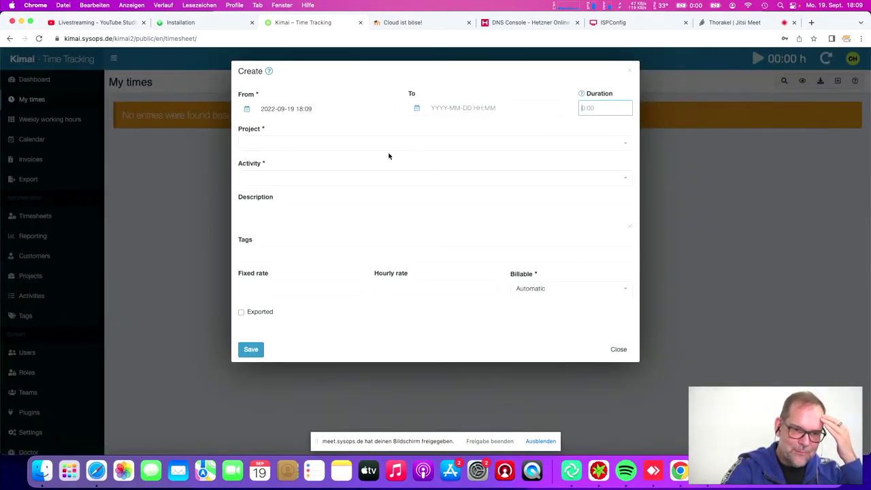
{"action": "left_click", "coordinate": [329, 146]}
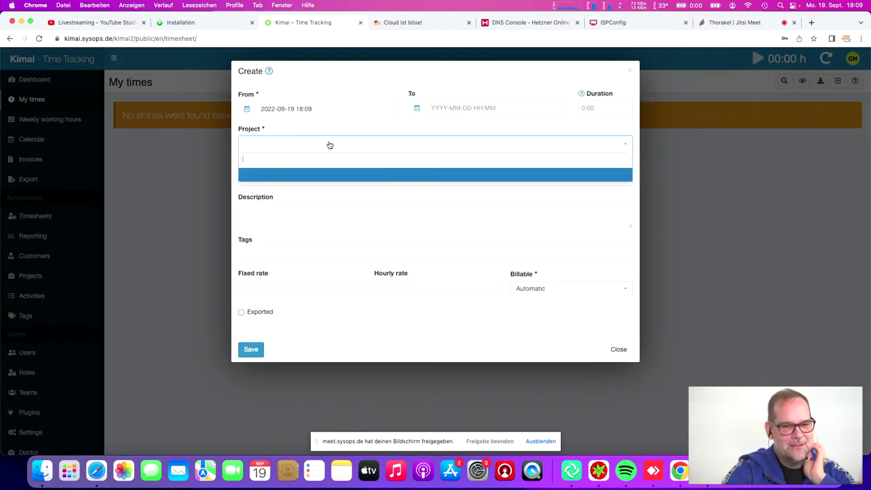
{"action": "type", "text": "arbeit"}
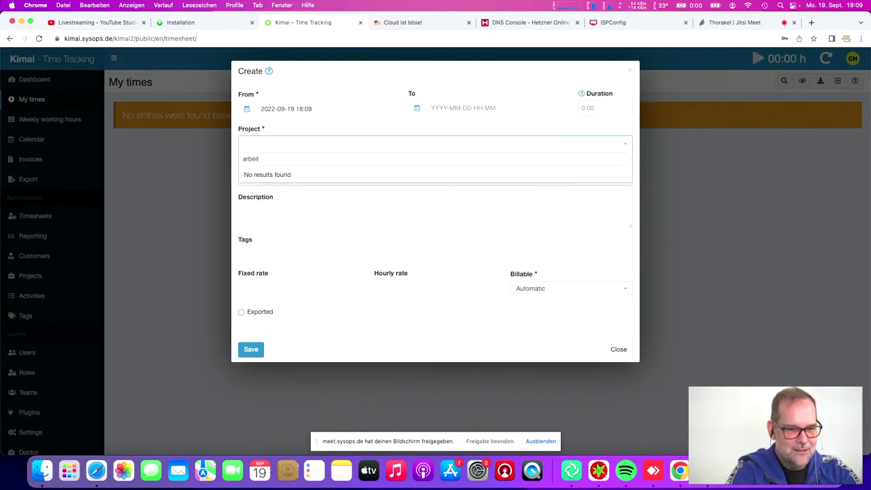
{"action": "key", "text": "Escape"}
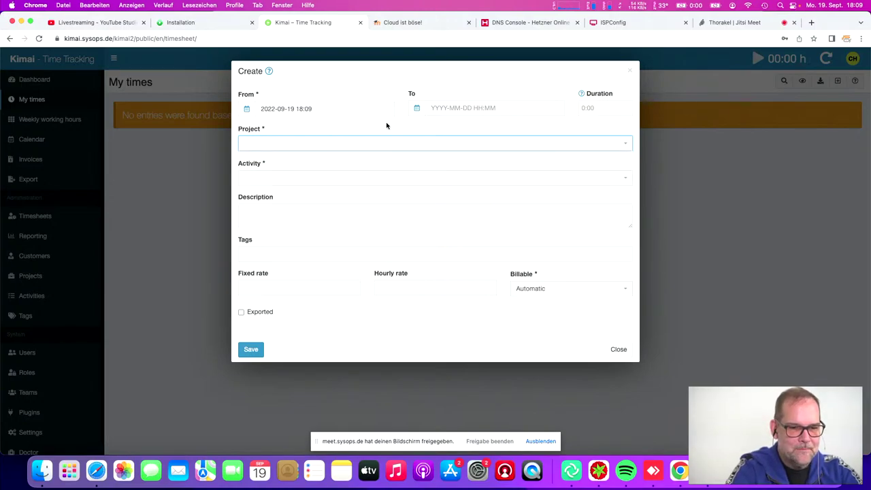
{"action": "key", "text": "Escape"}
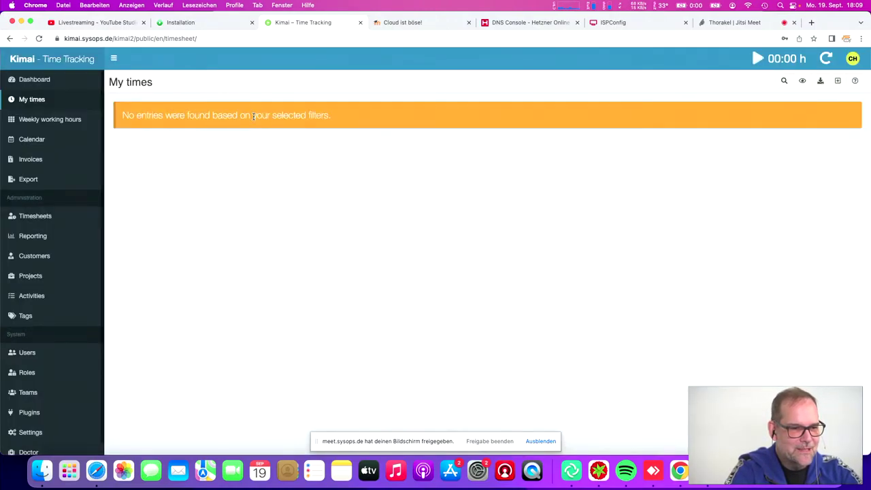
{"action": "left_click", "coordinate": [45, 141]}
{"action": "left_click", "coordinate": [54, 126]}
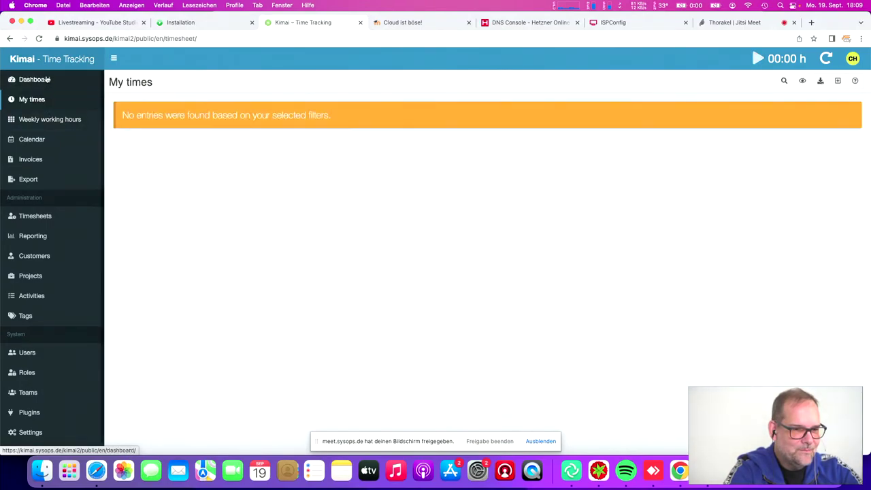
Open the Dashboard and scroll through its 00:00 h and 0.00 revenue totals.
{"action": "left_click", "coordinate": [47, 80]}
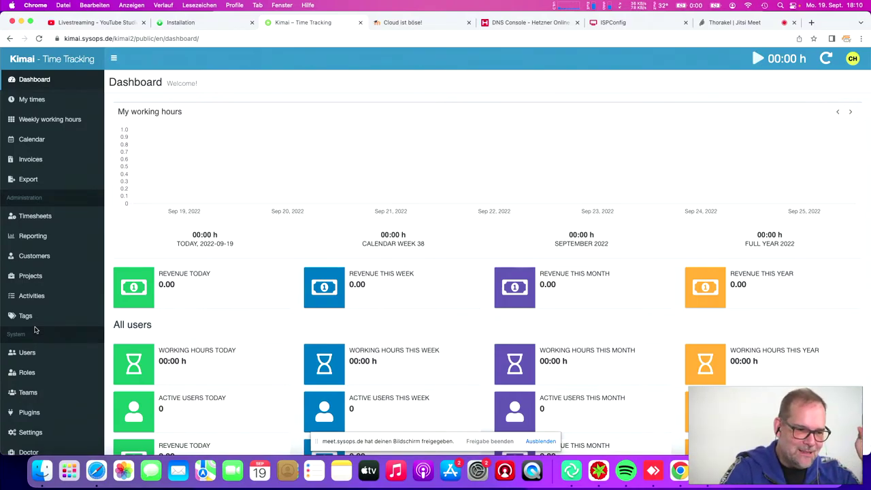
{"action": "scroll", "coordinate": [42, 401], "scroll_direction": "down", "scroll_amount": 1}
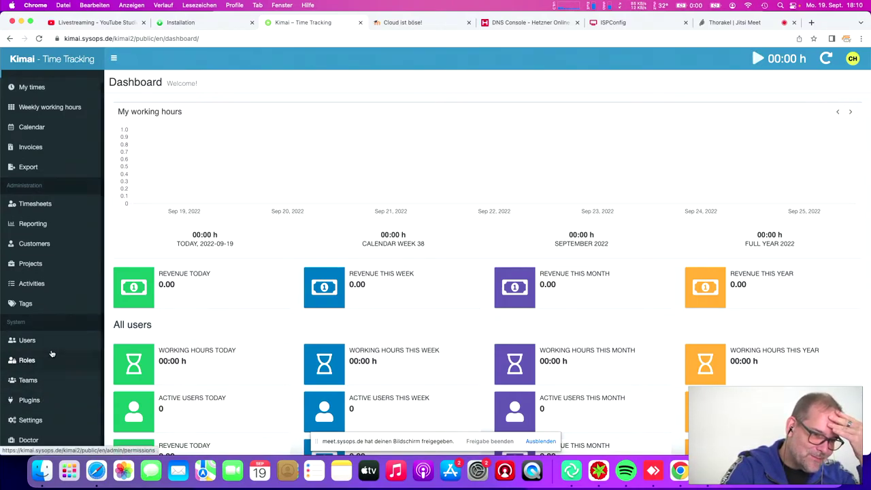
In system settings, set the new-user default language to Deutsch and save.
{"action": "left_click", "coordinate": [30, 420]}
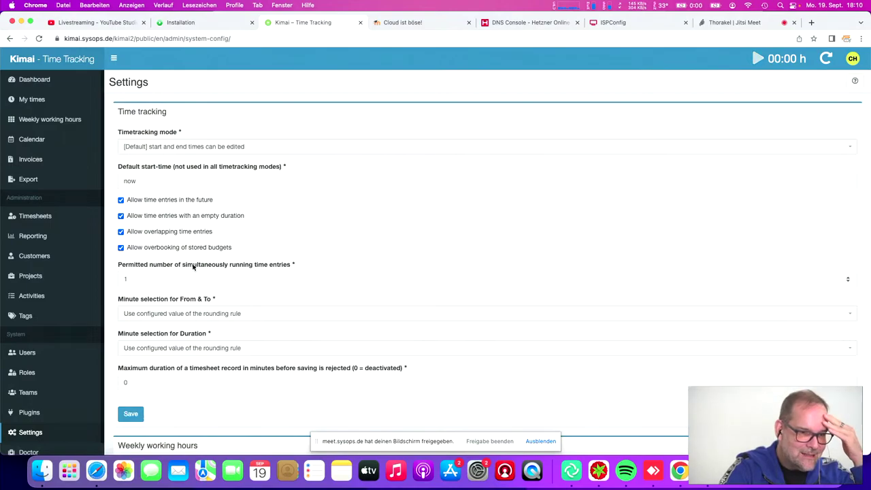
{"action": "scroll", "coordinate": [164, 222], "scroll_direction": "down", "scroll_amount": 5}
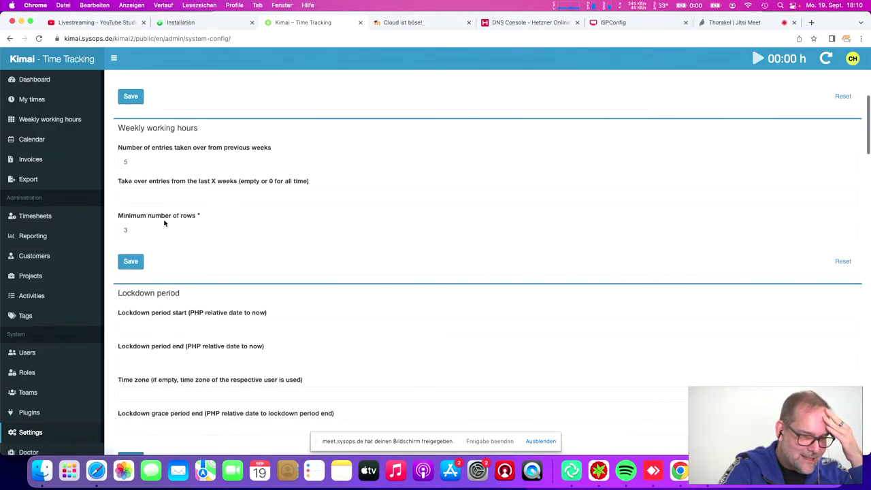
{"action": "scroll", "coordinate": [164, 223], "scroll_direction": "down", "scroll_amount": 5}
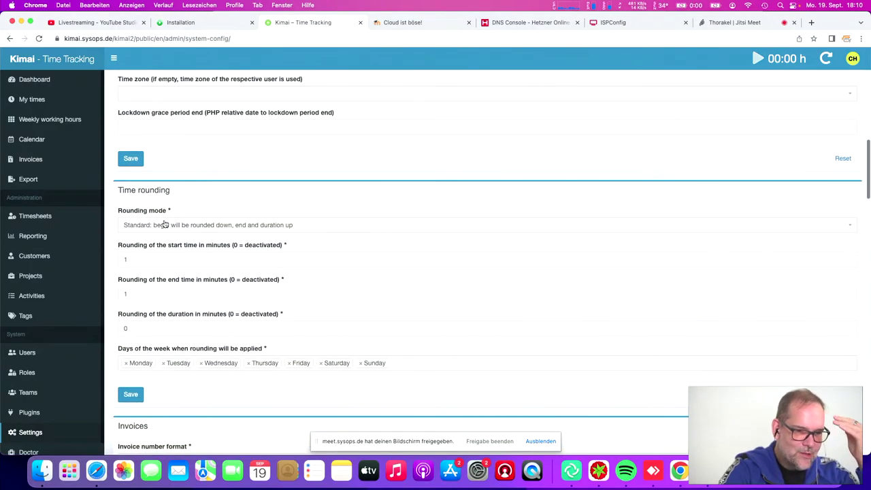
{"action": "scroll", "coordinate": [164, 221], "scroll_direction": "down", "scroll_amount": 10}
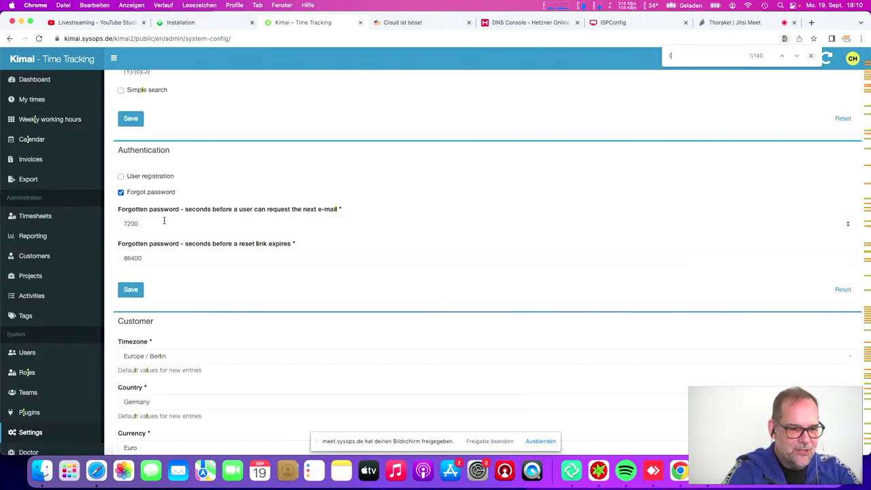
{"action": "scroll", "coordinate": [140, 316], "scroll_direction": "down", "scroll_amount": 1}
{"action": "scroll", "coordinate": [141, 320], "scroll_direction": "down", "scroll_amount": 4}
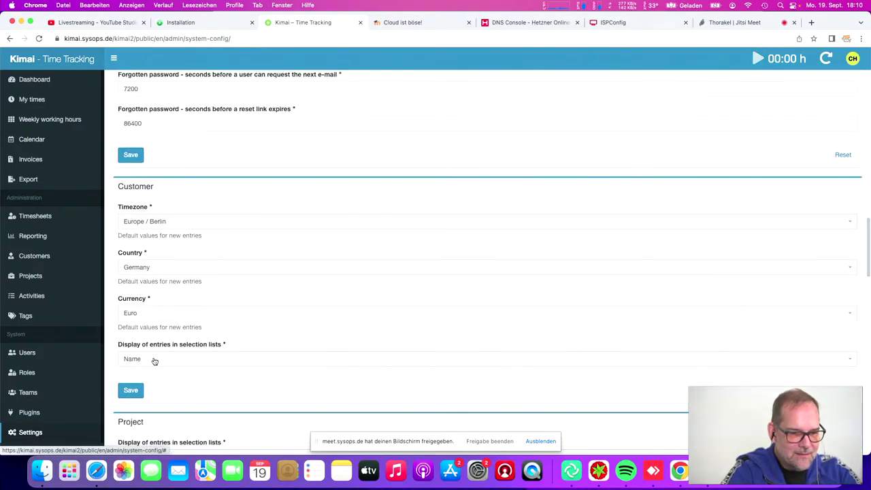
{"action": "key", "text": "super+f"}
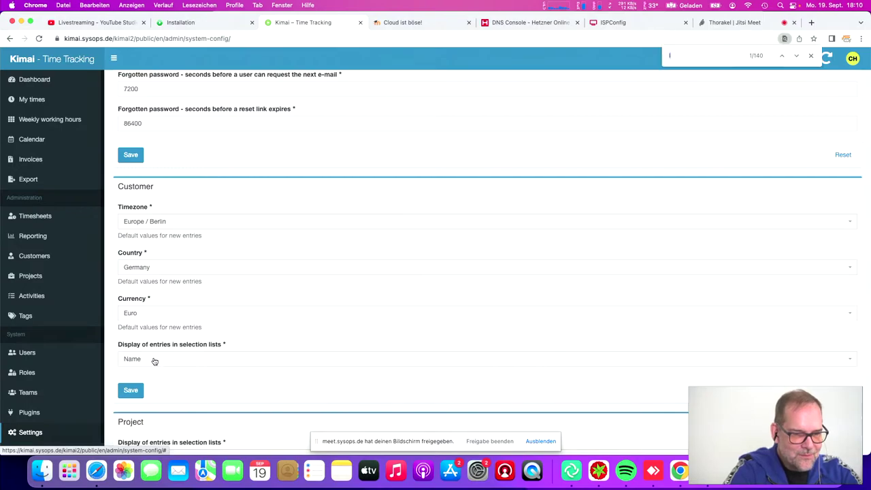
{"action": "type", "text": "lang"}
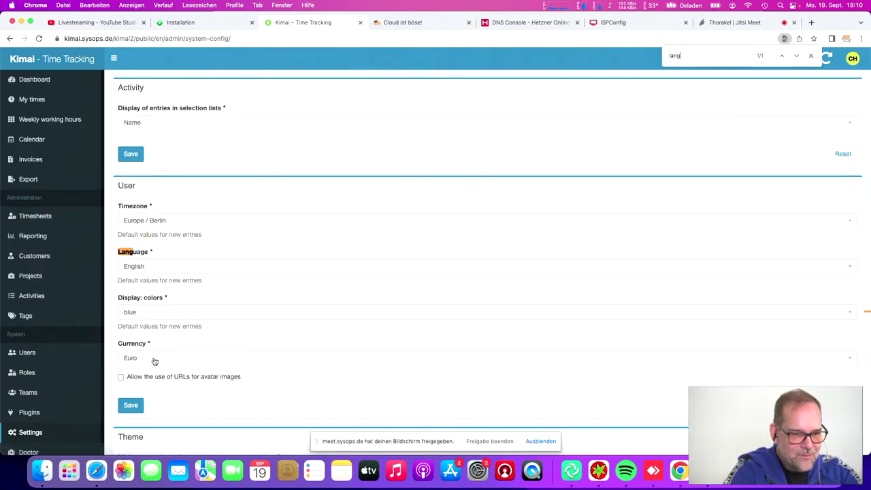
{"action": "left_click", "coordinate": [164, 269]}
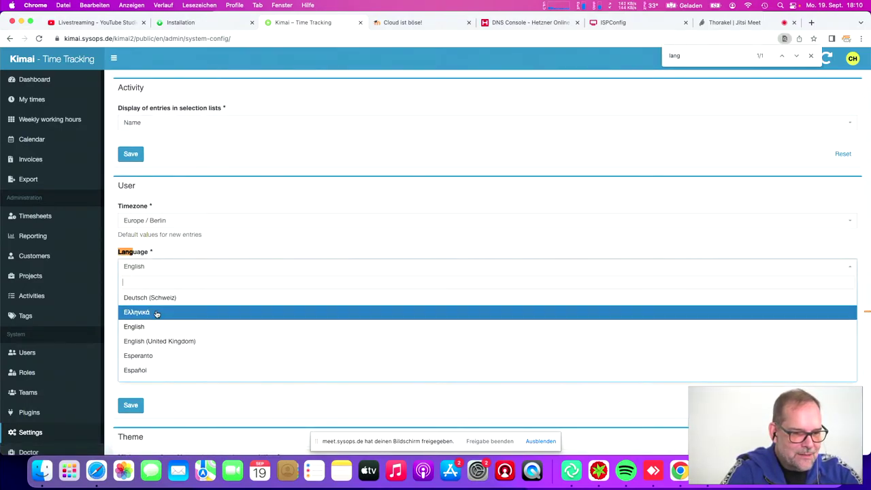
{"action": "left_click", "coordinate": [160, 298]}
{"action": "left_click", "coordinate": [169, 272]}
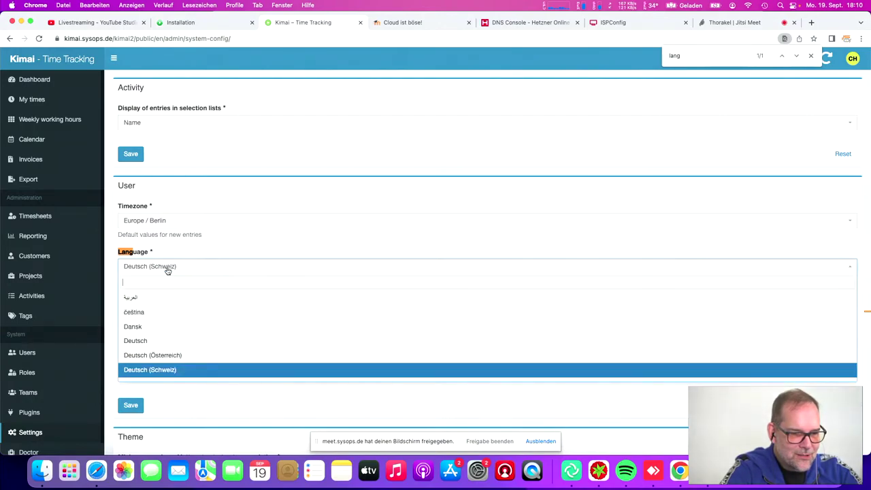
{"action": "left_click", "coordinate": [158, 341]}
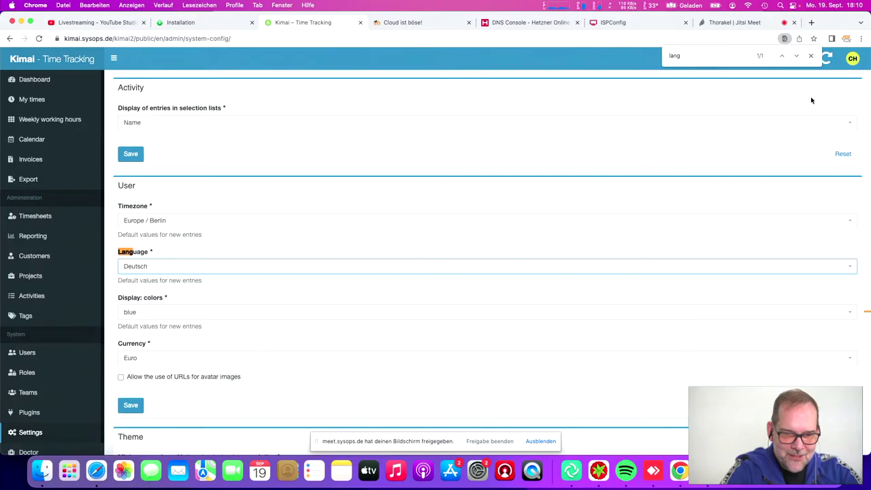
{"action": "left_click", "coordinate": [542, 443]}
{"action": "left_click", "coordinate": [541, 442]}
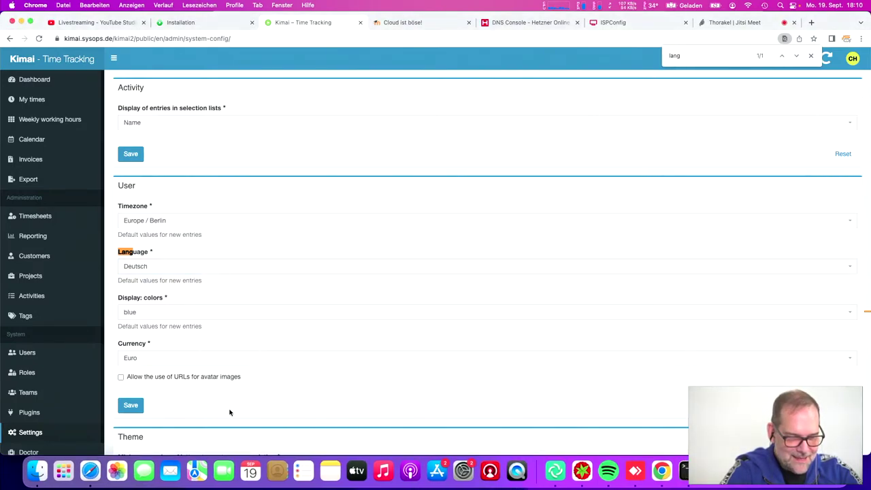
{"action": "left_click", "coordinate": [136, 406]}
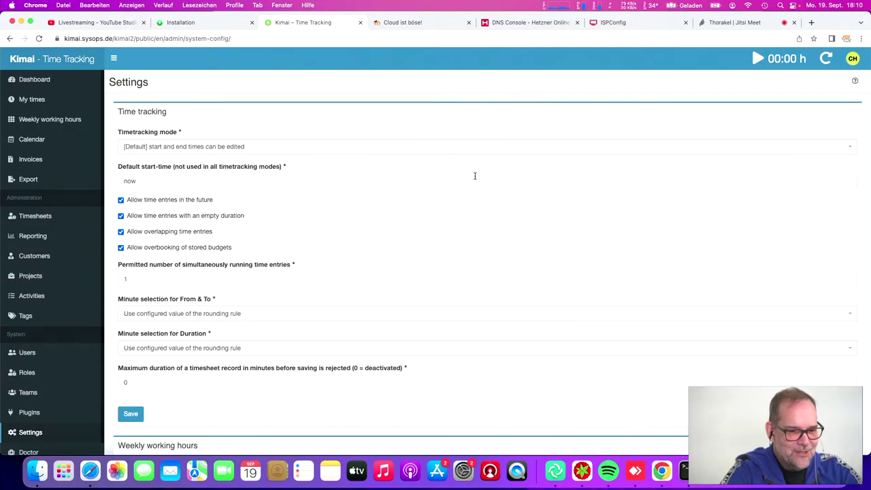
Set black as the default display colour for new users and save again.
{"action": "key", "text": "super+f"}
{"action": "type", "text": "lang"}
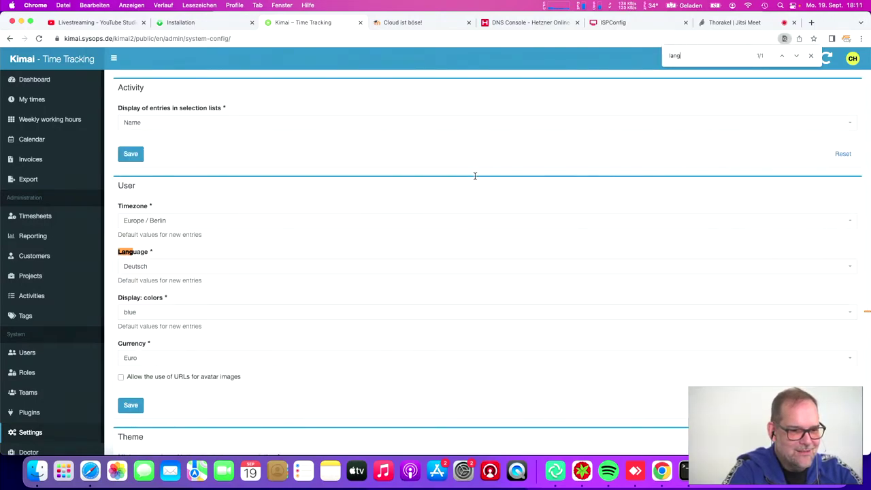
{"action": "left_click", "coordinate": [331, 315]}
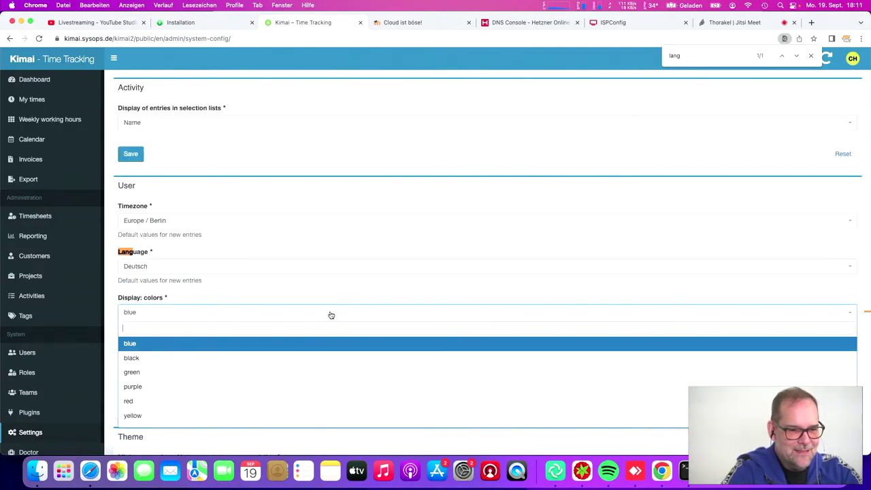
{"action": "left_click", "coordinate": [309, 358]}
{"action": "left_click", "coordinate": [134, 406]}
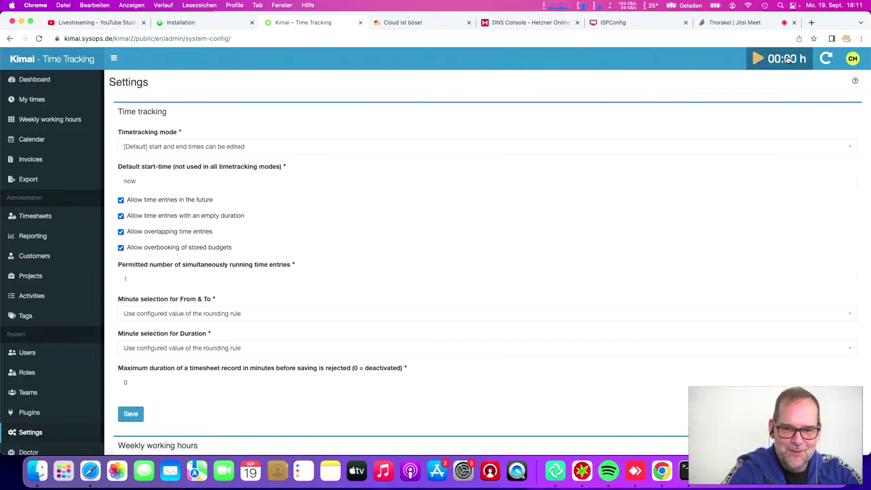
Log out of Kimai and sign back in with the admin account, declining password saving.
{"action": "left_click", "coordinate": [854, 60]}
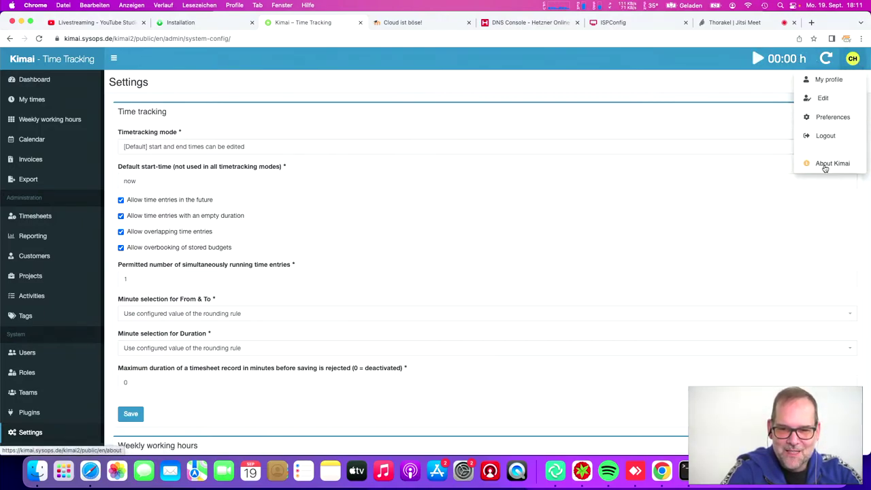
{"action": "left_click", "coordinate": [830, 136]}
{"action": "left_click", "coordinate": [456, 249]}
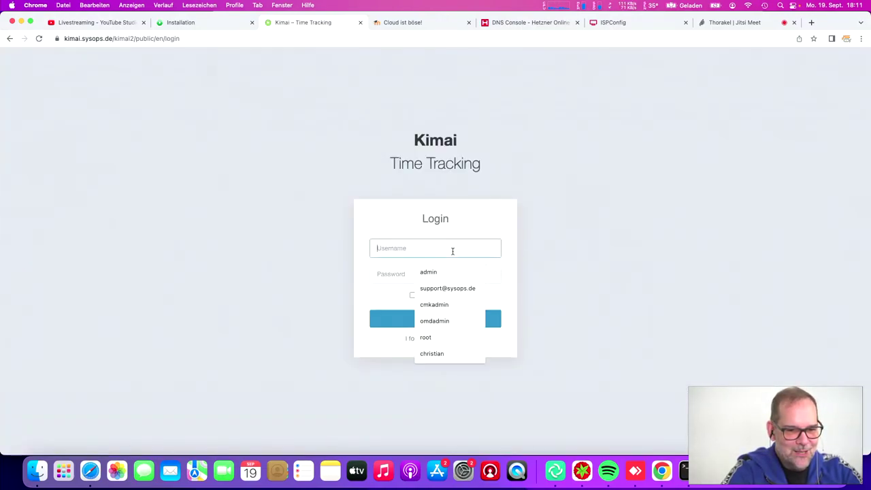
{"action": "type", "text": "chris"}
{"action": "key", "text": "Down"}
{"action": "key", "text": "Return"}
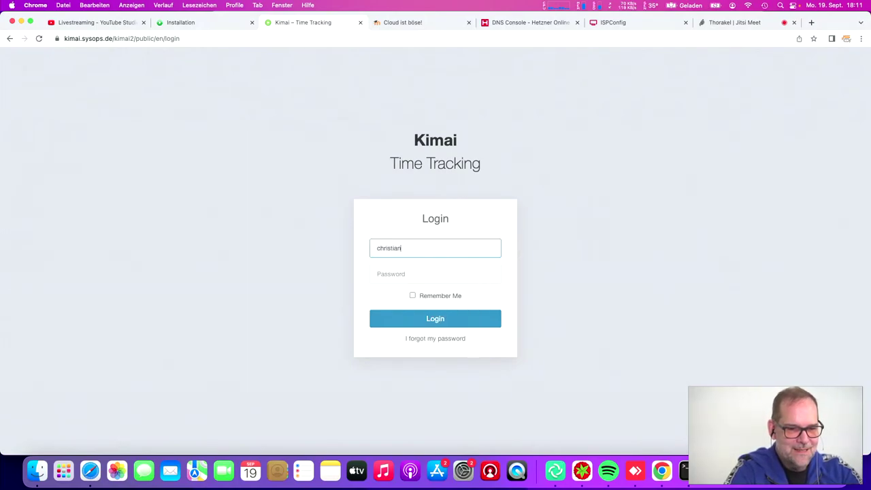
{"action": "key", "text": "Tab"}
{"action": "type", "text": "c"}
{"action": "key", "text": "BackSpace"}
{"action": "type", "text": "c"}
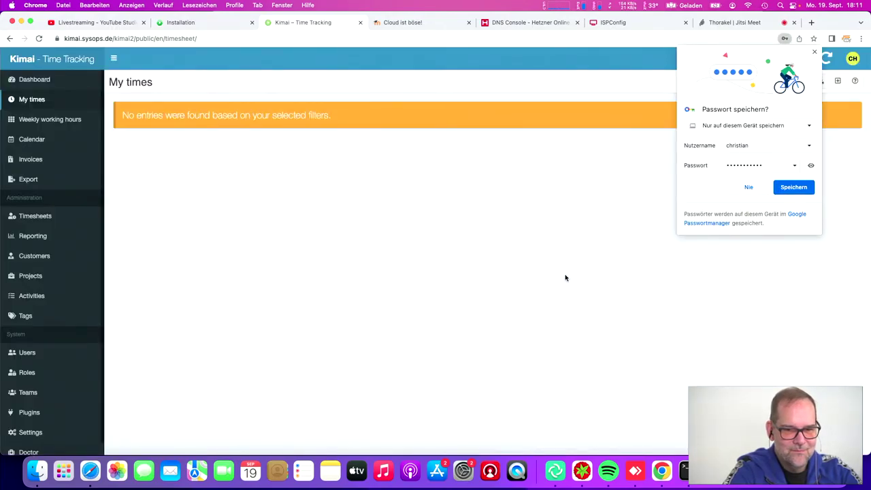
{"action": "left_click", "coordinate": [750, 187]}
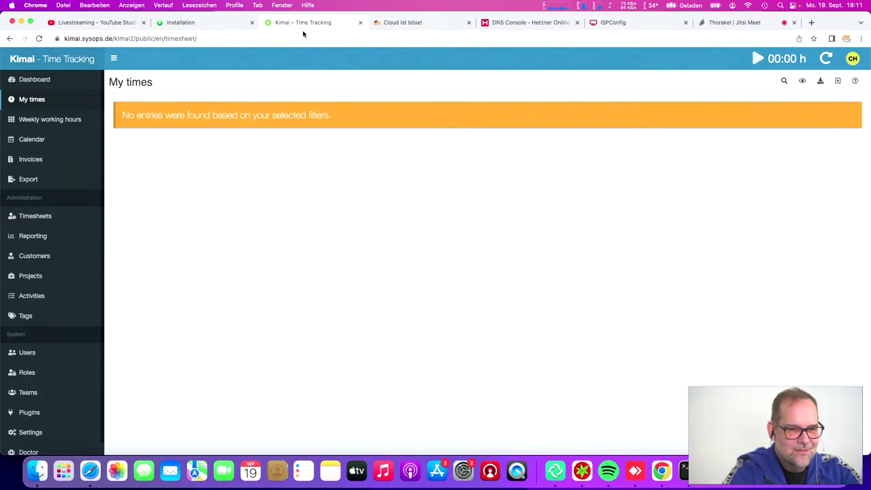
Change /en/ to /de/ in the address to load Meine Zeiten in German.
{"action": "left_click", "coordinate": [164, 39]}
{"action": "left_click", "coordinate": [159, 38]}
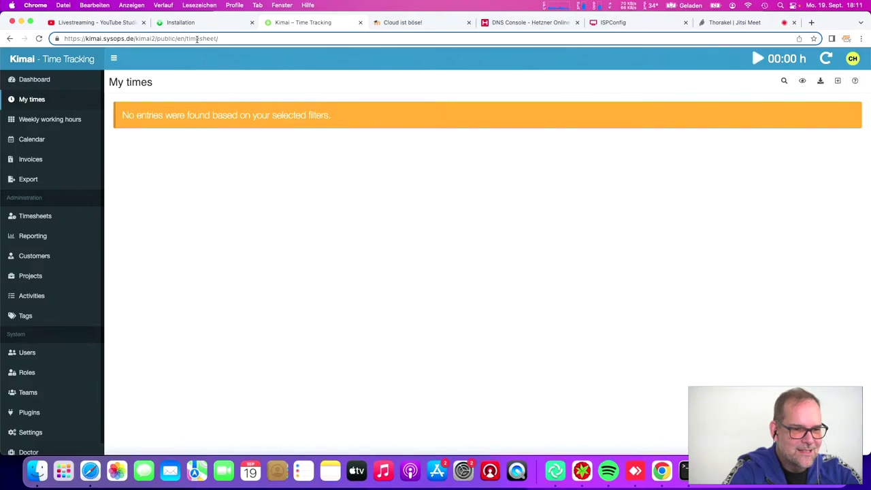
{"action": "key", "text": "BackSpace"}
{"action": "key", "text": "BackSpace"}
{"action": "type", "text": "de"}
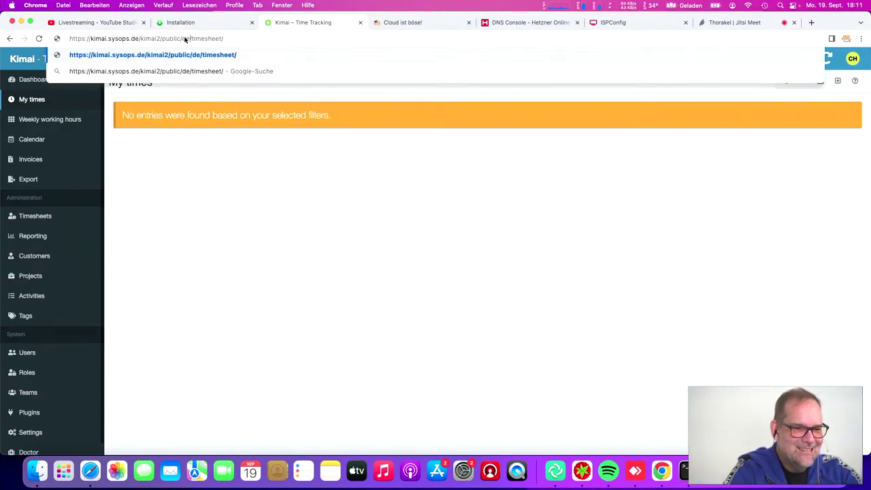
{"action": "key", "text": "Return"}
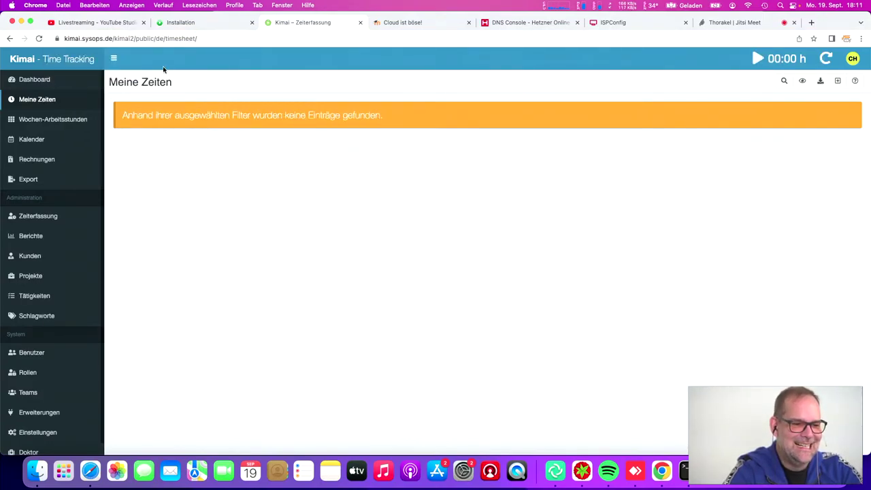
{"action": "scroll", "coordinate": [20, 408], "scroll_direction": "down", "scroll_amount": 1}
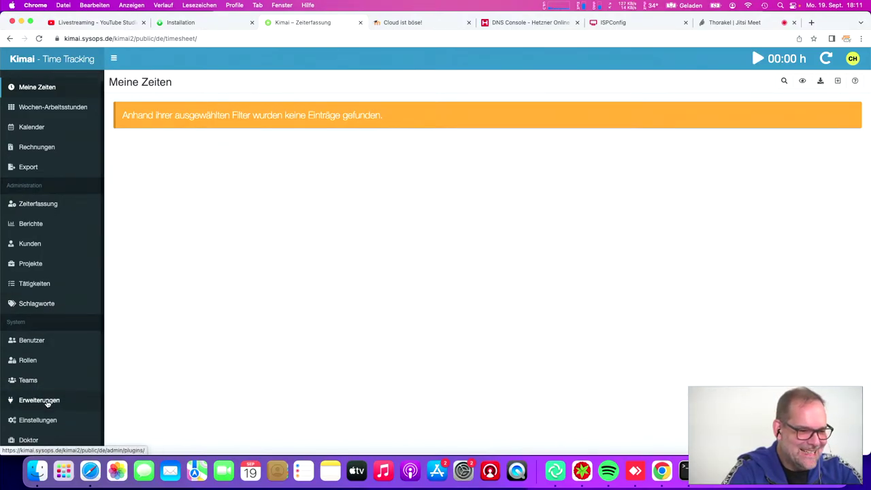
Start a new customer named sysops with the colour Orange.
{"action": "left_click", "coordinate": [57, 243]}
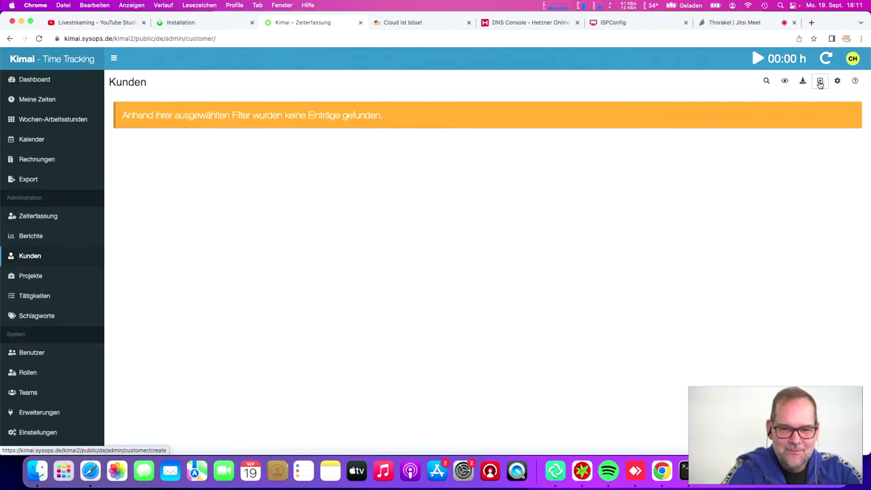
{"action": "left_click", "coordinate": [820, 83]}
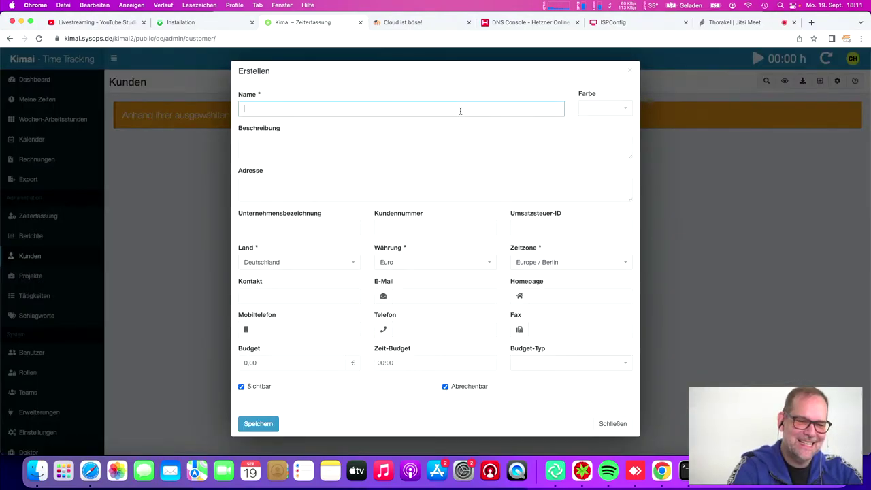
{"action": "type", "text": "sysops"}
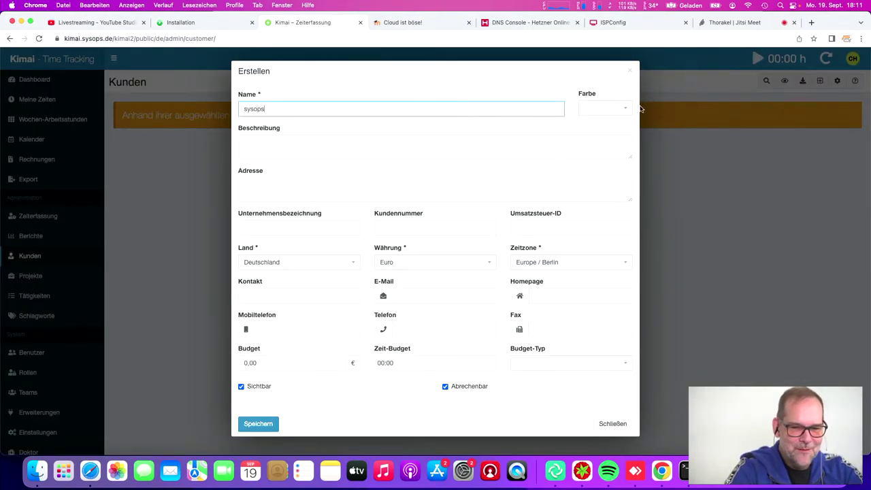
{"action": "left_click", "coordinate": [628, 109]}
{"action": "scroll", "coordinate": [616, 150], "scroll_direction": "down", "scroll_amount": 2}
{"action": "scroll", "coordinate": [613, 171], "scroll_direction": "down", "scroll_amount": 3}
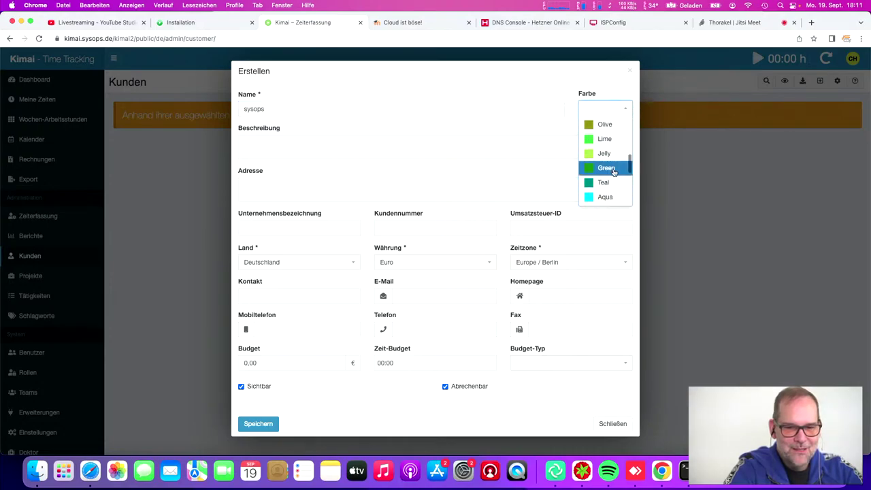
{"action": "scroll", "coordinate": [611, 173], "scroll_direction": "up", "scroll_amount": 2}
{"action": "scroll", "coordinate": [610, 173], "scroll_direction": "up", "scroll_amount": 2}
{"action": "scroll", "coordinate": [612, 171], "scroll_direction": "up", "scroll_amount": 2}
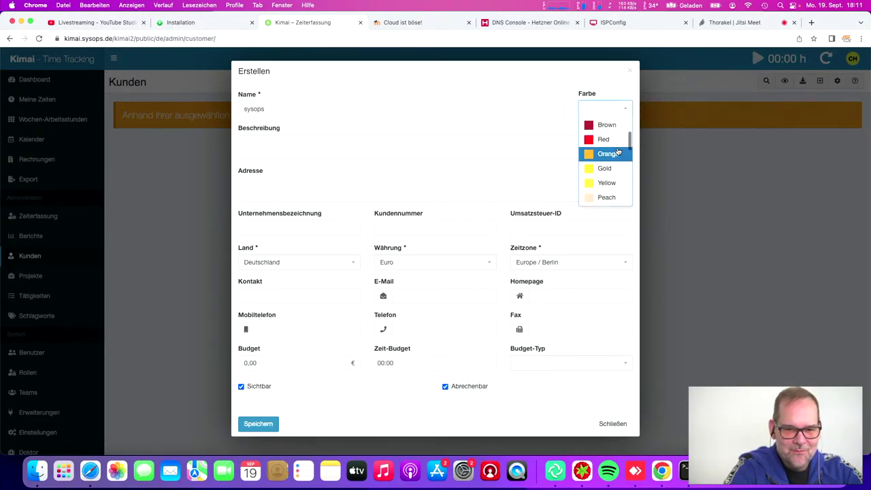
{"action": "left_click", "coordinate": [618, 153]}
Add the description 'voll gute Sysops' and save the customer.
{"action": "left_click", "coordinate": [332, 140]}
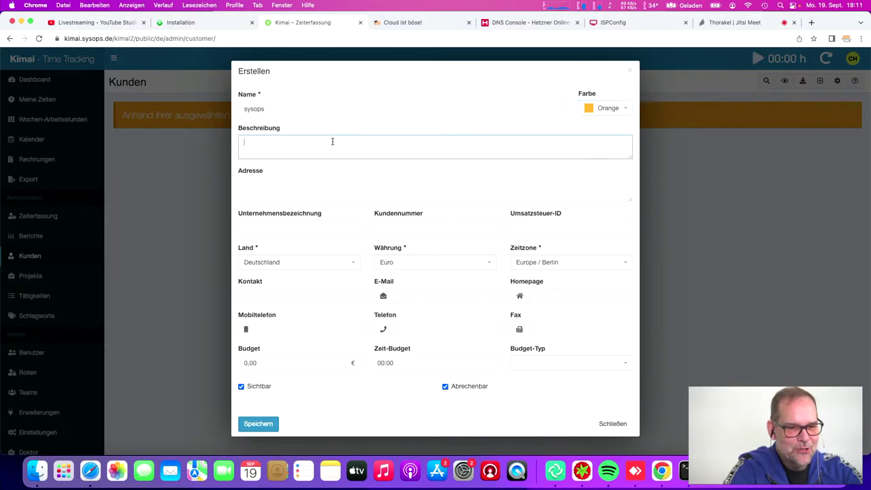
{"action": "type", "text": "voll gute Sysops"}
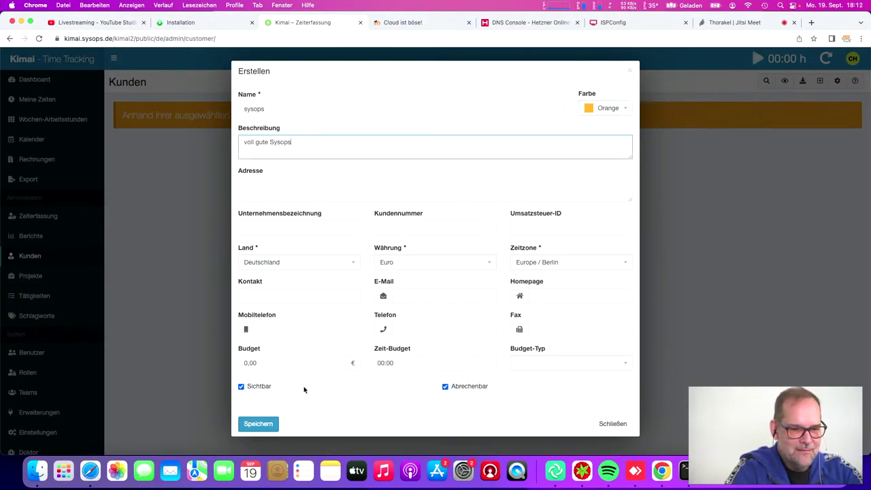
{"action": "left_click", "coordinate": [256, 423]}
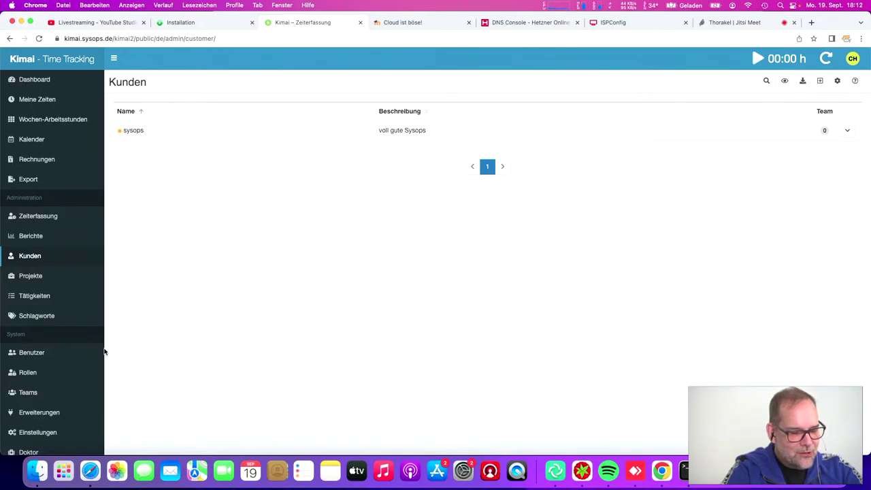
Create the project Kanalarbeiten for customer sysops and save it.
{"action": "left_click", "coordinate": [60, 276]}
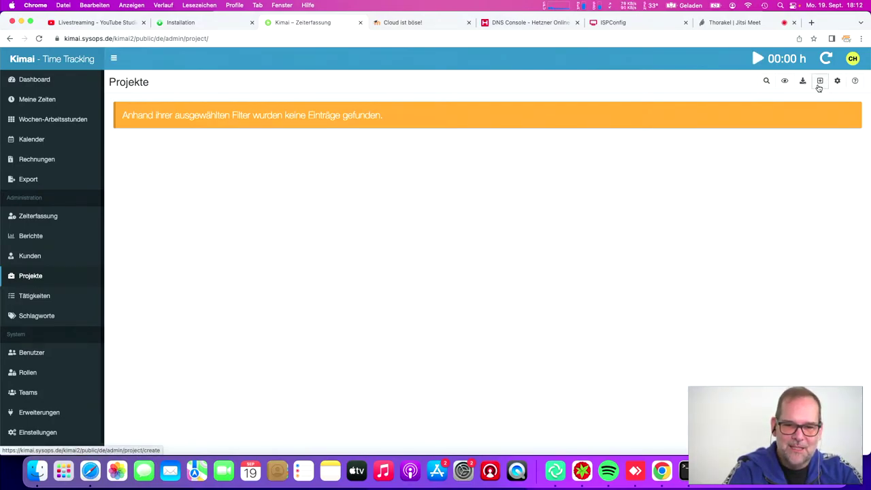
{"action": "left_click", "coordinate": [820, 82]}
{"action": "type", "text": "Kanalarbeiten"}
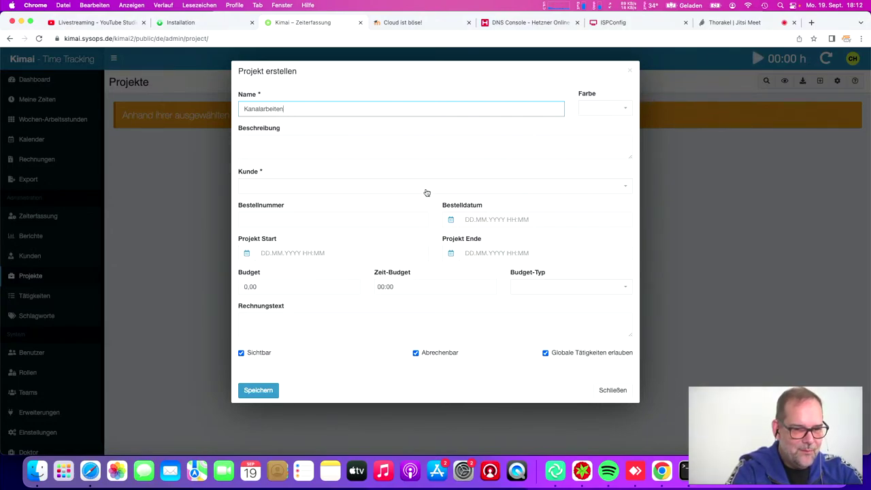
{"action": "left_click", "coordinate": [426, 191]}
{"action": "left_click", "coordinate": [411, 229]}
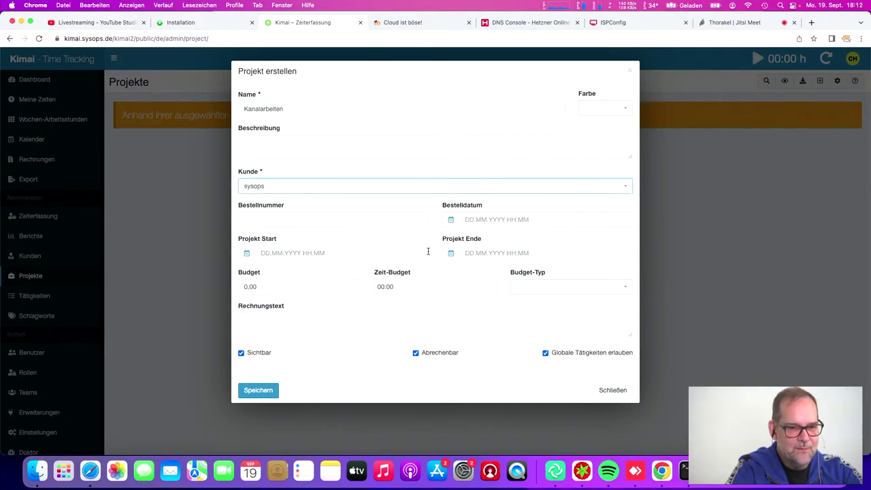
{"action": "left_click", "coordinate": [275, 391]}
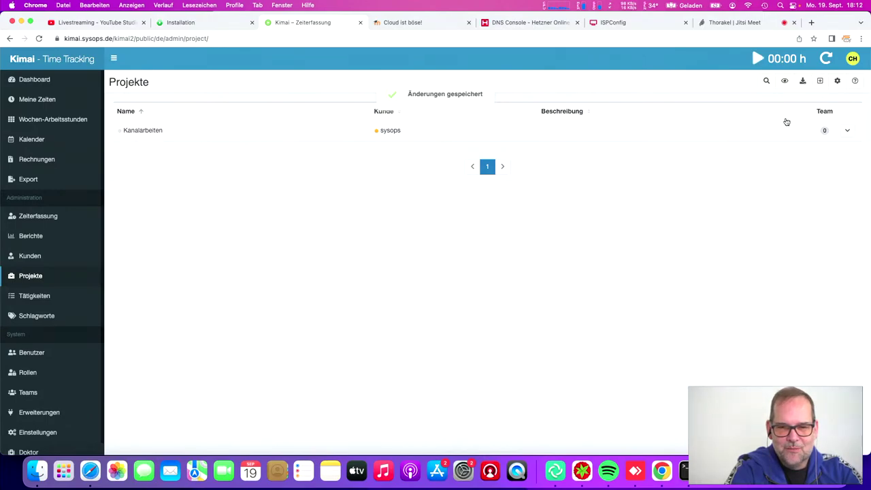
In Terminal, recall the kimai:user:create command via history search 'usernam', then return to Chrome.
{"action": "key", "text": "super+Tab"}
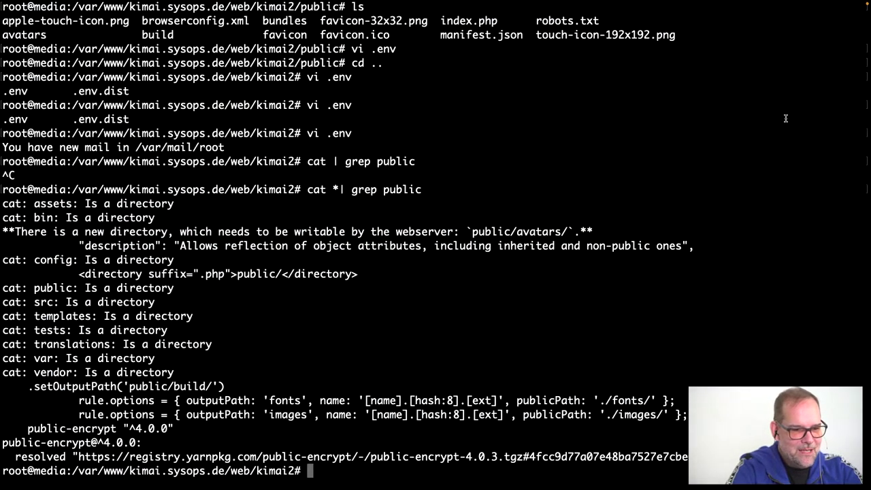
{"action": "key", "text": "Up"}
{"action": "key", "text": "ctrl+r"}
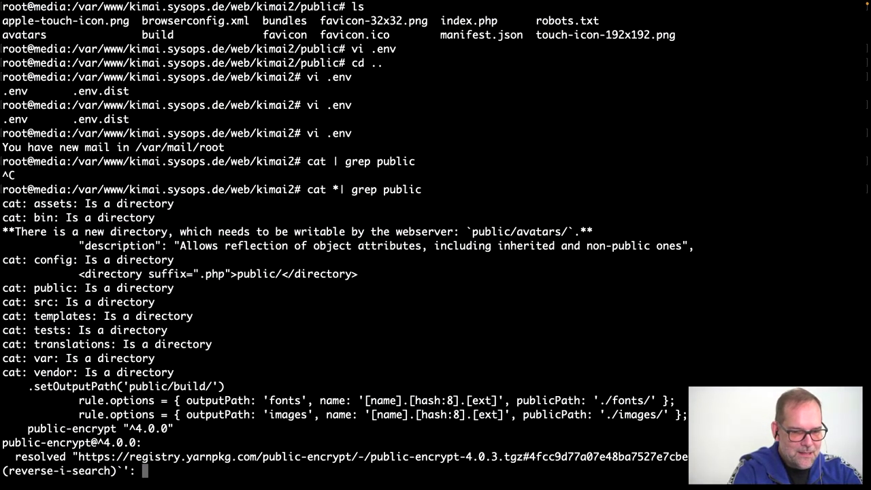
{"action": "type", "text": "usernam"}
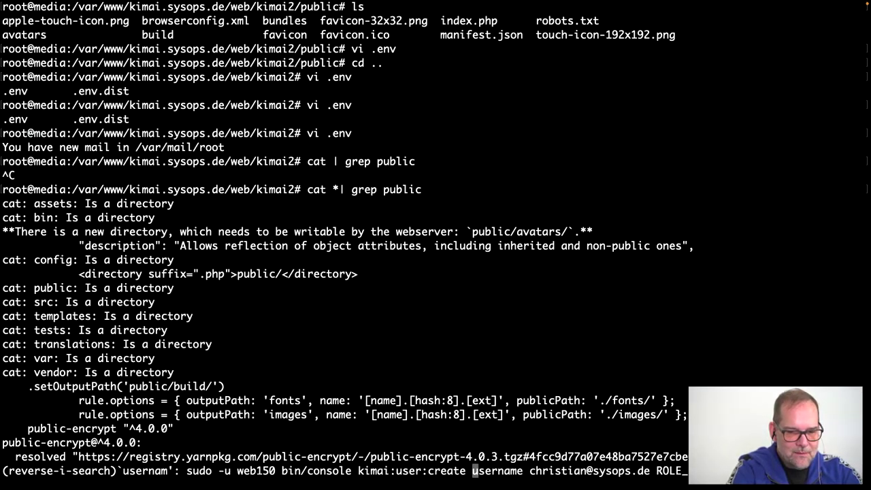
{"action": "key", "text": "Right"}
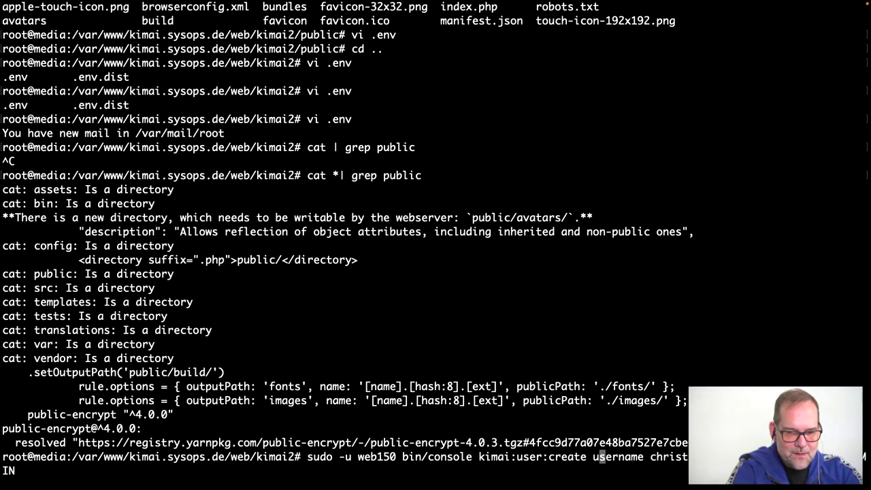
{"action": "key", "text": "Left"}
{"action": "key", "text": "Left"}
{"action": "key", "text": "Left"}
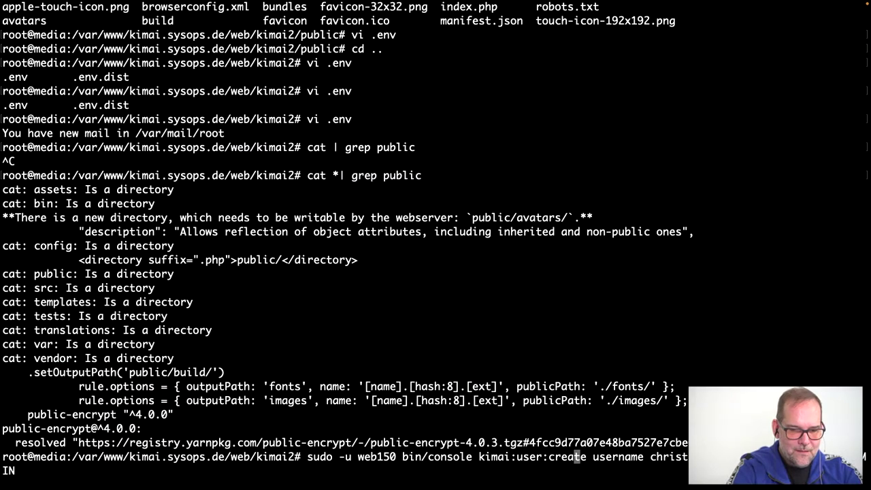
{"action": "key", "text": "super+Tab"}
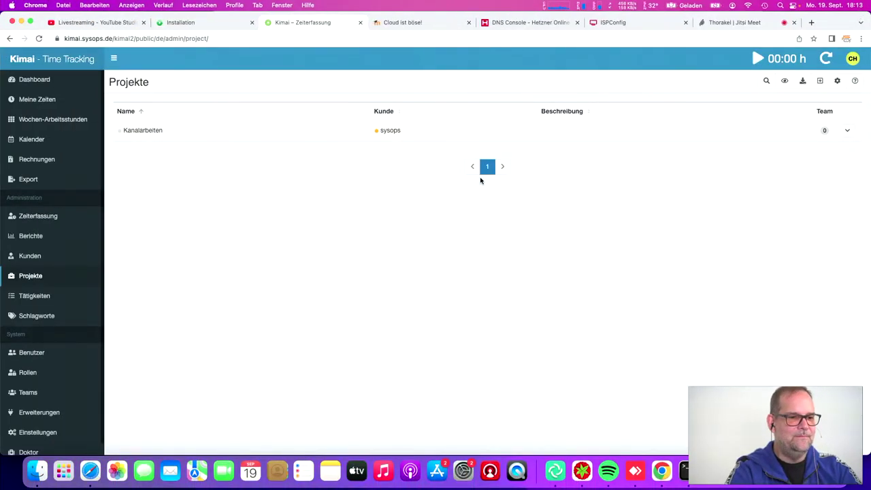
Start a new user with a login name and e-mail, choosing Silver as the colour.
{"action": "left_click", "coordinate": [45, 352]}
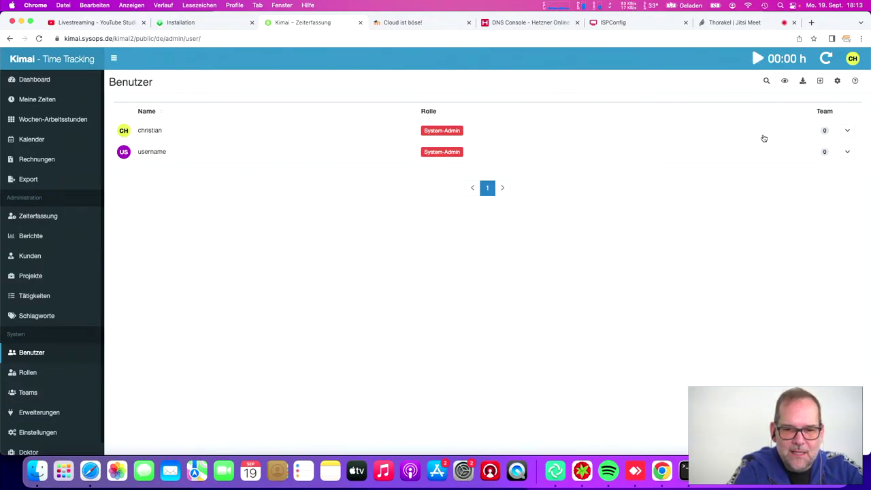
{"action": "left_click", "coordinate": [821, 80]}
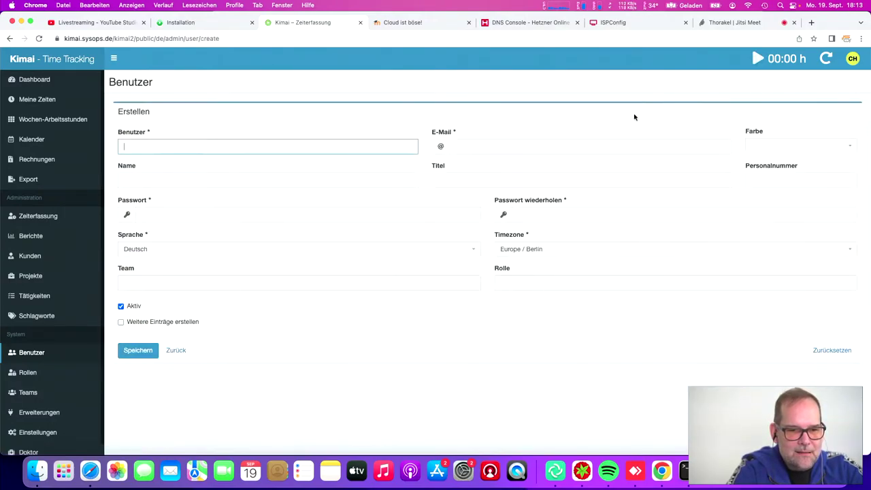
{"action": "type", "text": "thorakel"}
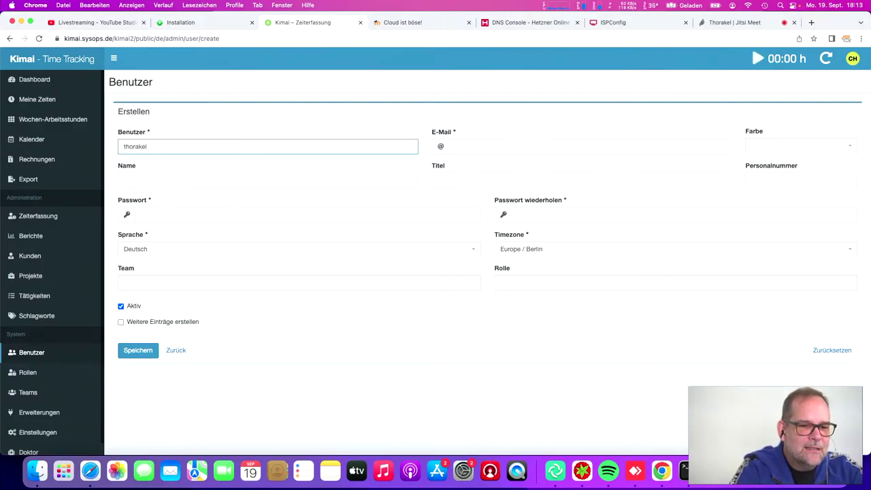
{"action": "left_click", "coordinate": [455, 146]}
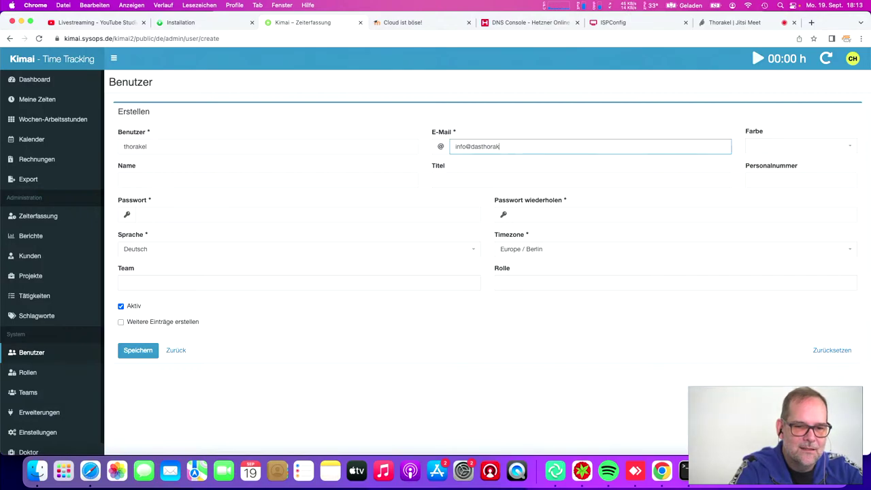
{"action": "left_click", "coordinate": [761, 155]}
{"action": "left_click", "coordinate": [776, 189]}
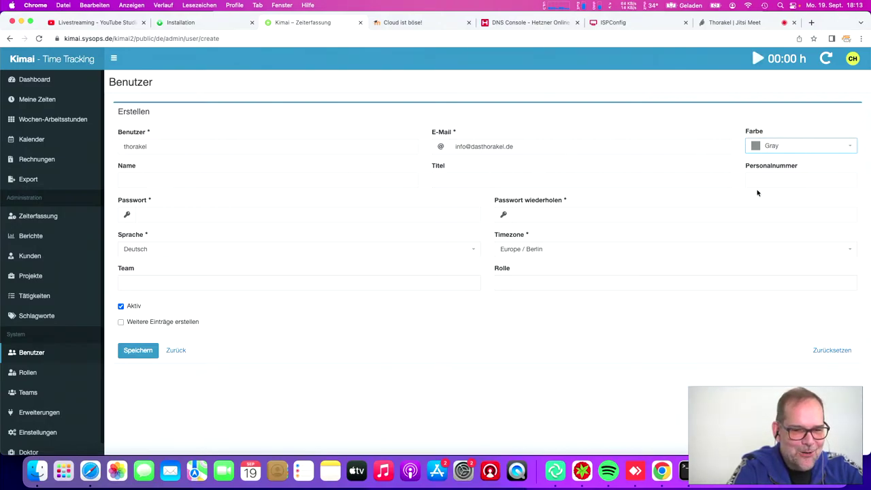
{"action": "left_click", "coordinate": [790, 151]}
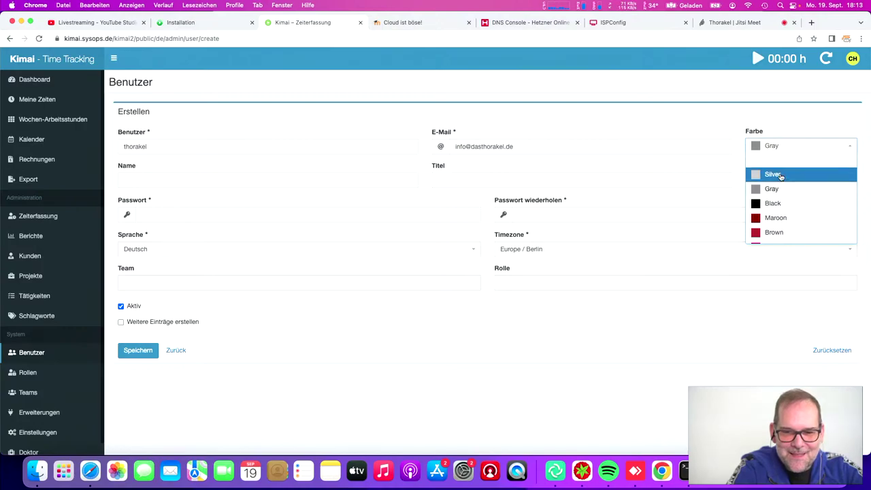
{"action": "left_click", "coordinate": [775, 174]}
Enter the user's display name and the password twice, then submit the form.
{"action": "left_click", "coordinate": [215, 183]}
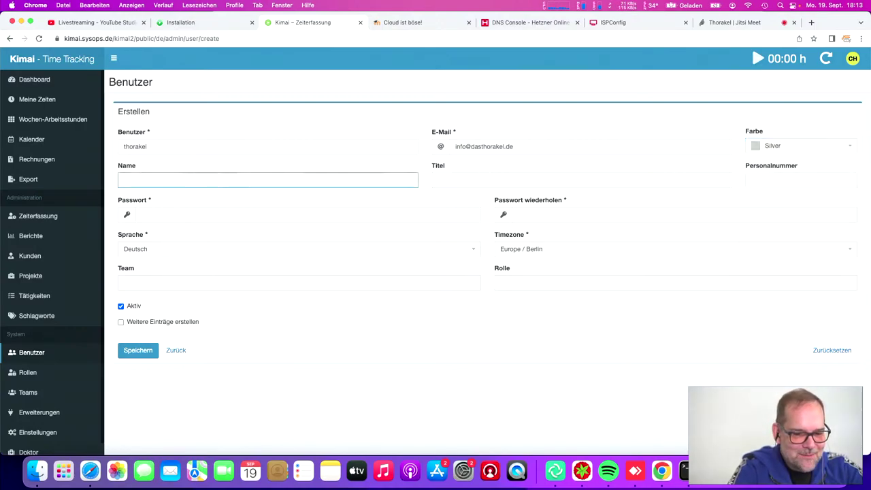
{"action": "type", "text": "Thorsten"}
{"action": "left_click", "coordinate": [209, 216]}
{"action": "left_click", "coordinate": [126, 218]}
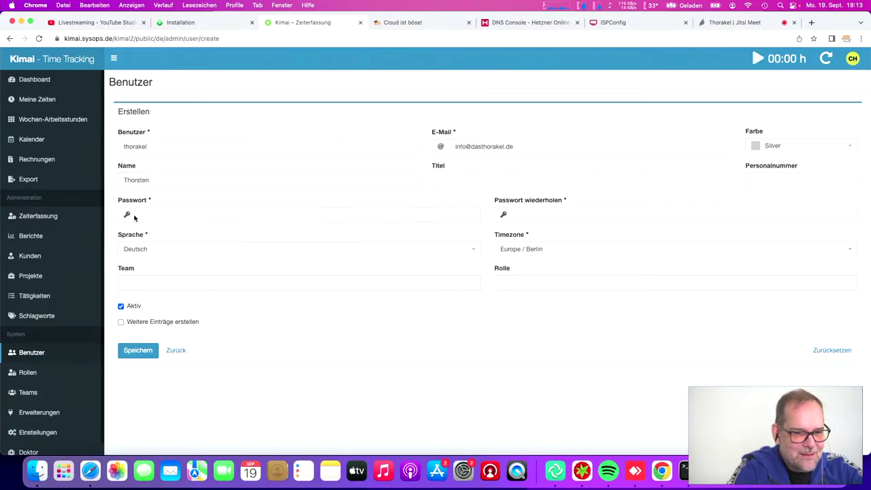
{"action": "left_click", "coordinate": [164, 216]}
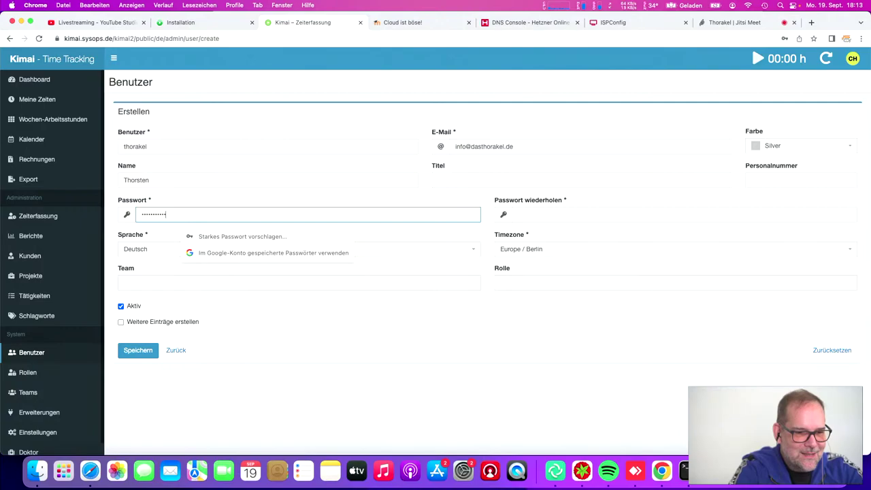
{"action": "left_click", "coordinate": [681, 214]}
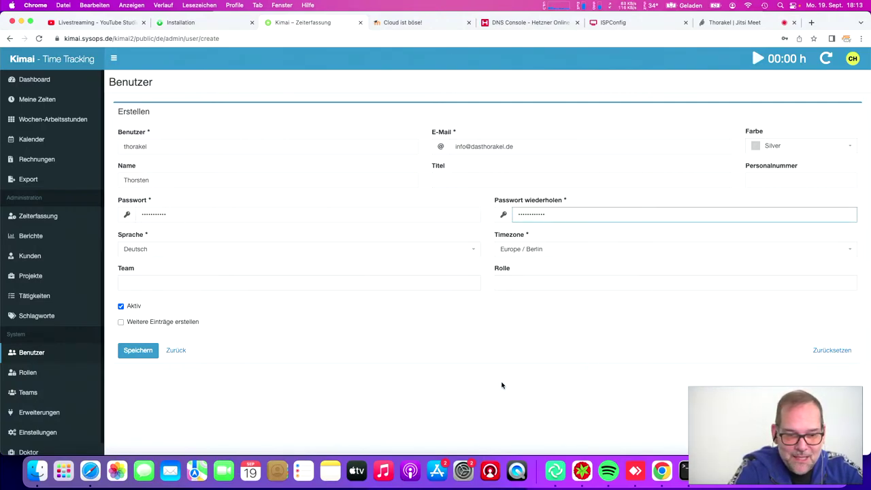
{"action": "left_click", "coordinate": [140, 357]}
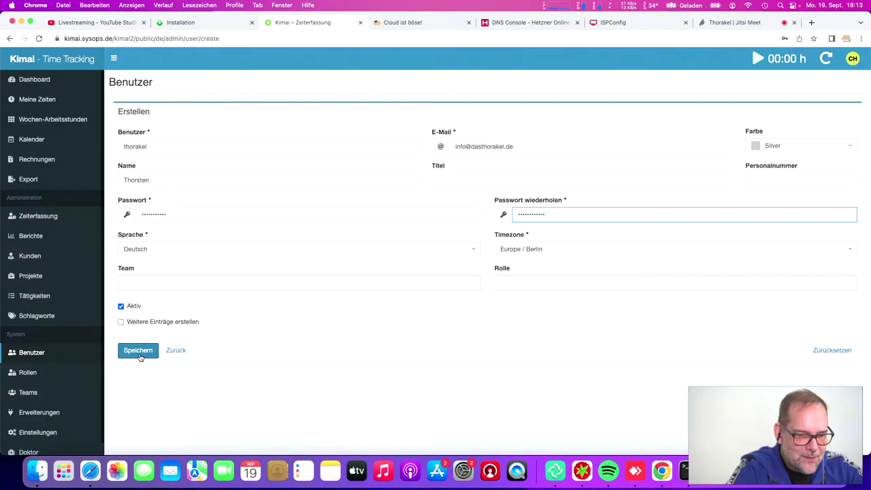
Retype the password in both fields and save the new user, declining browser password storage.
{"action": "left_click", "coordinate": [139, 357]}
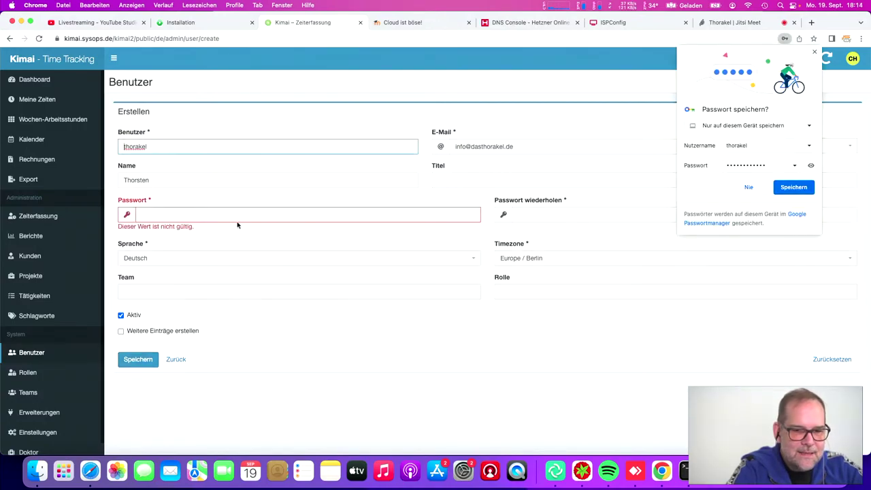
{"action": "left_click", "coordinate": [749, 187]}
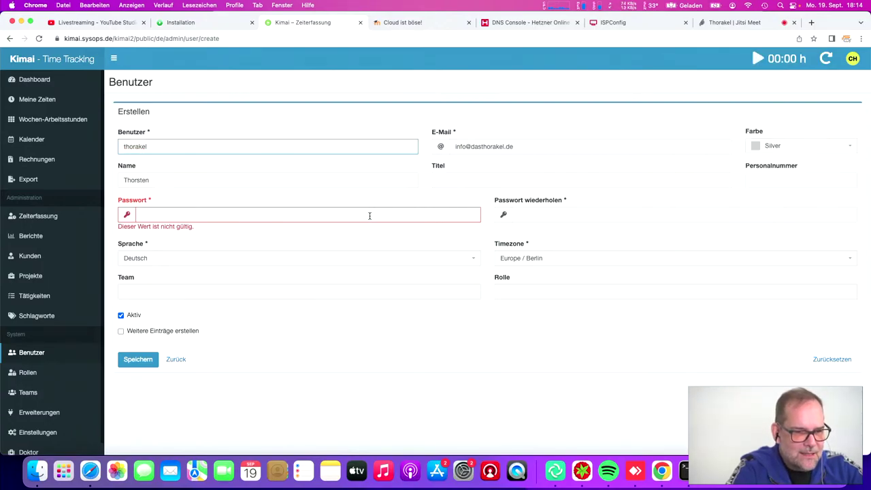
{"action": "left_click", "coordinate": [369, 215]}
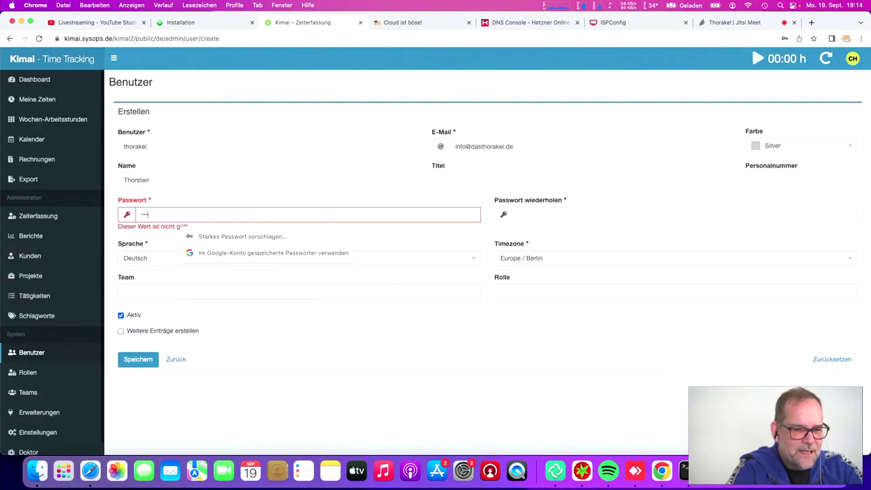
{"action": "left_click", "coordinate": [519, 214]}
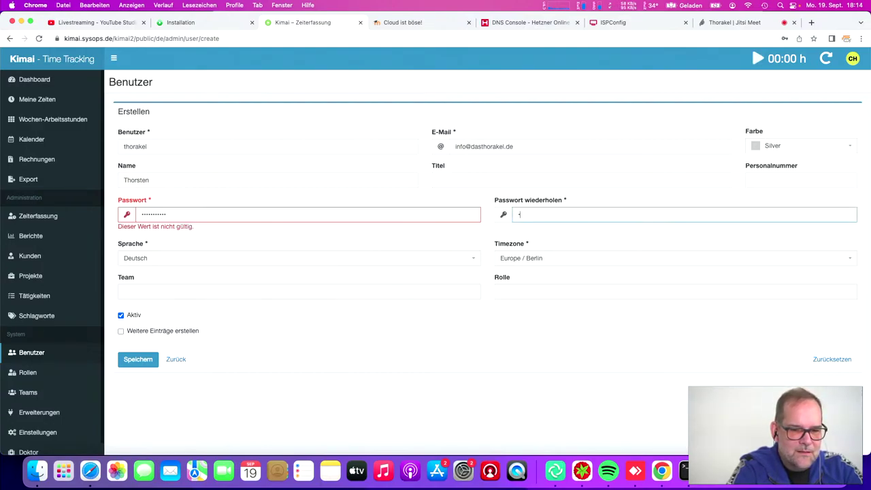
{"action": "type", "text": "••"}
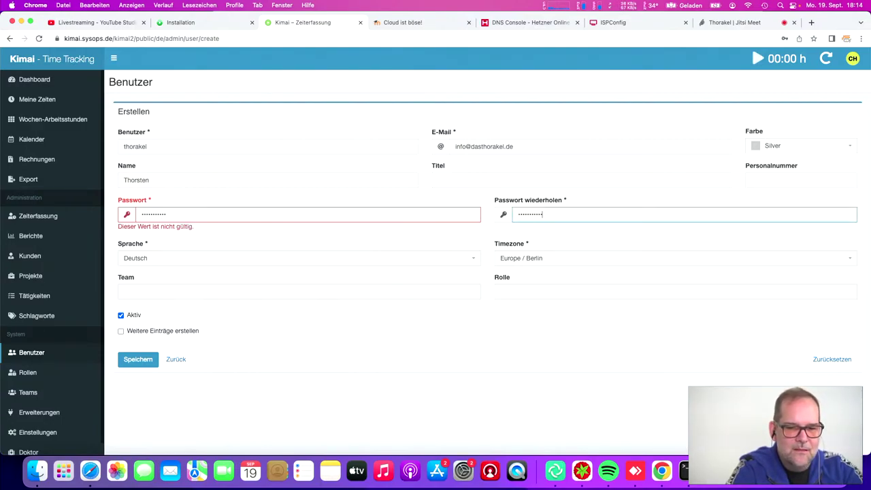
{"action": "left_click", "coordinate": [138, 361]}
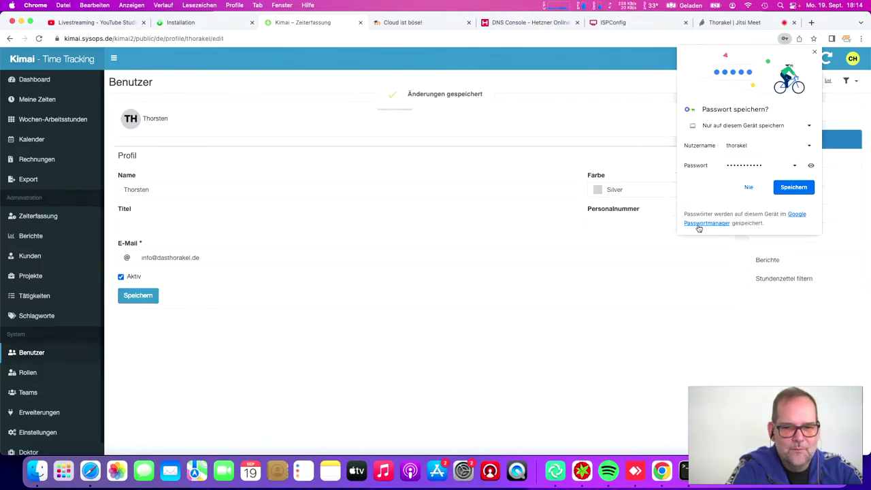
{"action": "left_click", "coordinate": [747, 188]}
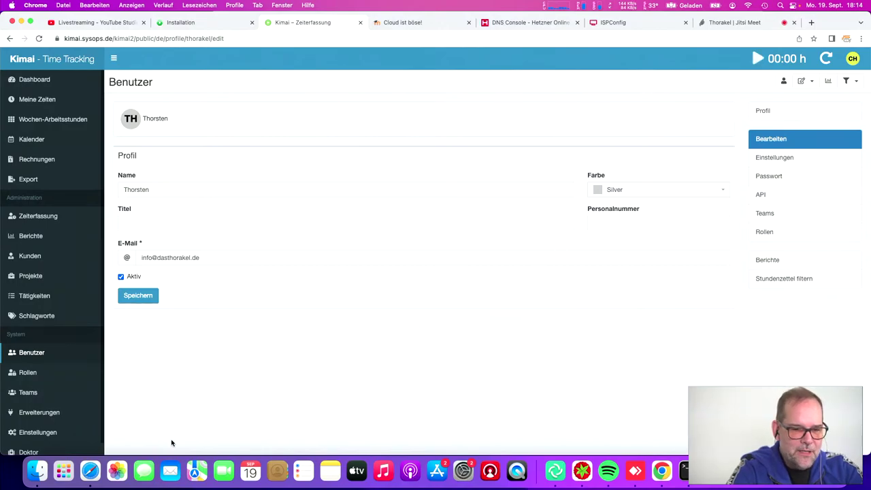
Open the Kimai start address in Safari, trimming the profile part from the pasted URL.
{"action": "left_click", "coordinate": [90, 470]}
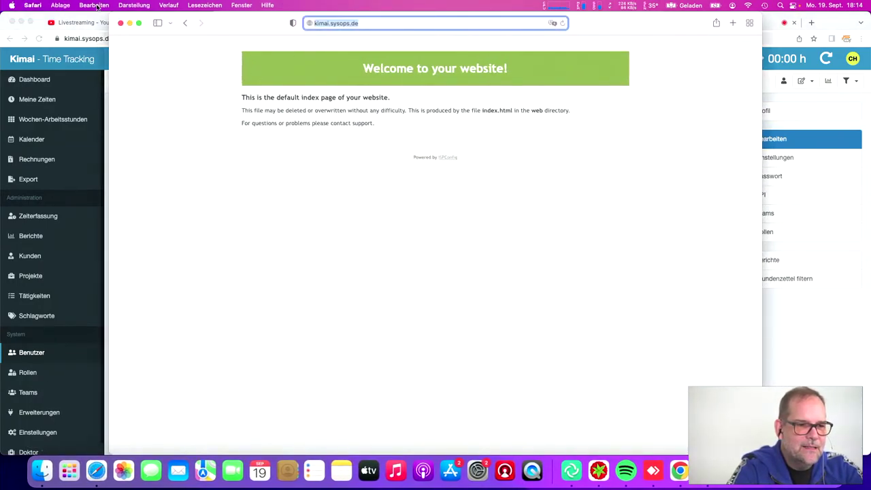
{"action": "key", "text": "super+q"}
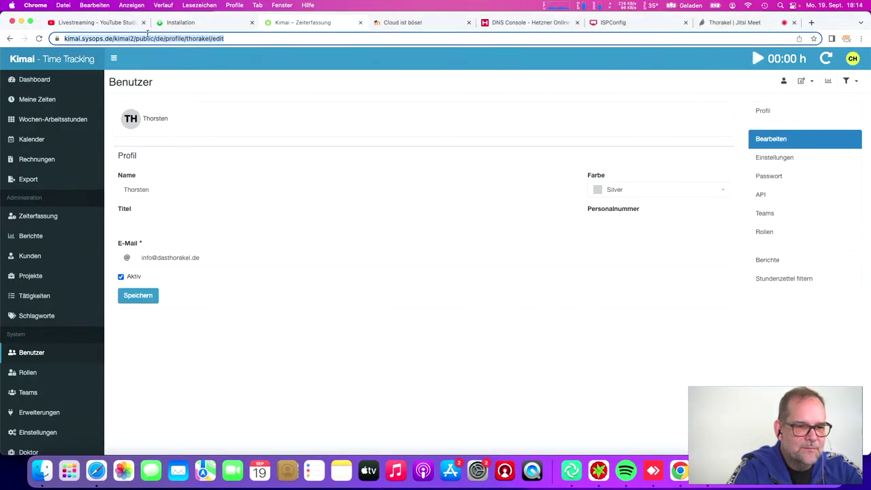
{"action": "key", "text": "super+Tab"}
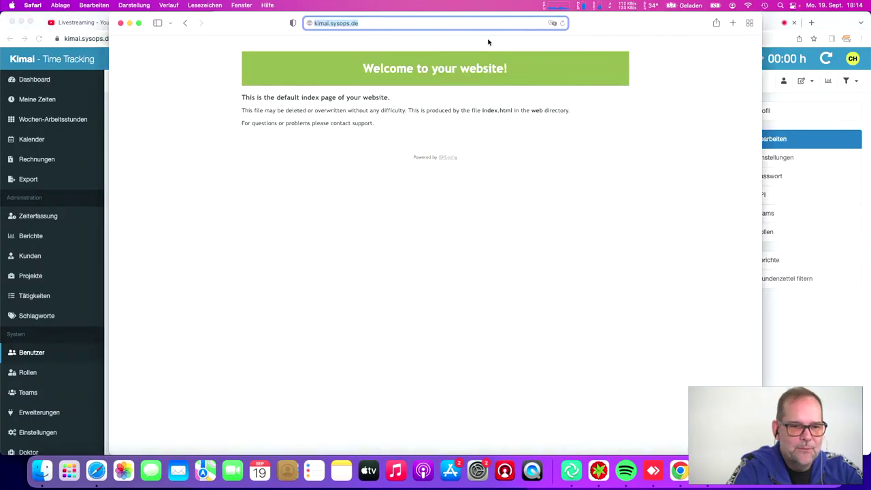
{"action": "key", "text": "super+l"}
{"action": "type", "text": "https://kimai.sysops.de/kimai2/public/de/profile/thorakel/edit"}
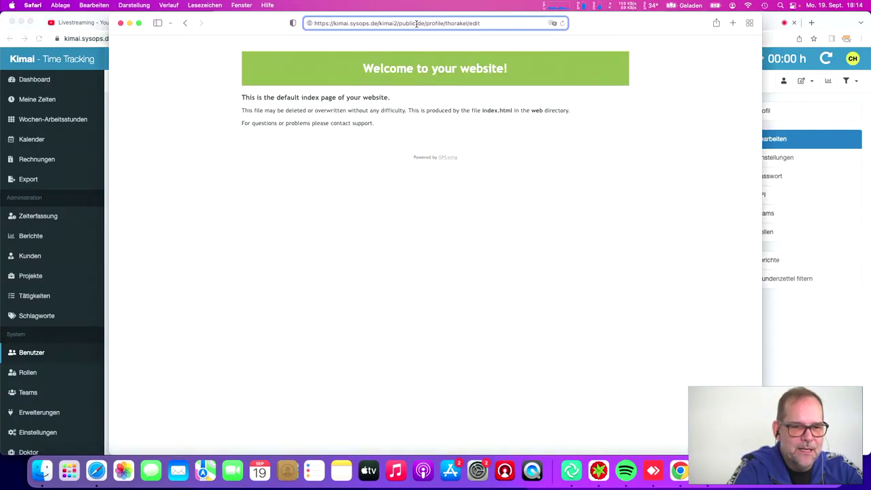
{"action": "left_click_drag", "start_coordinate": [424, 23], "coordinate": [527, 23]}
{"action": "key", "text": "BackSpace"}
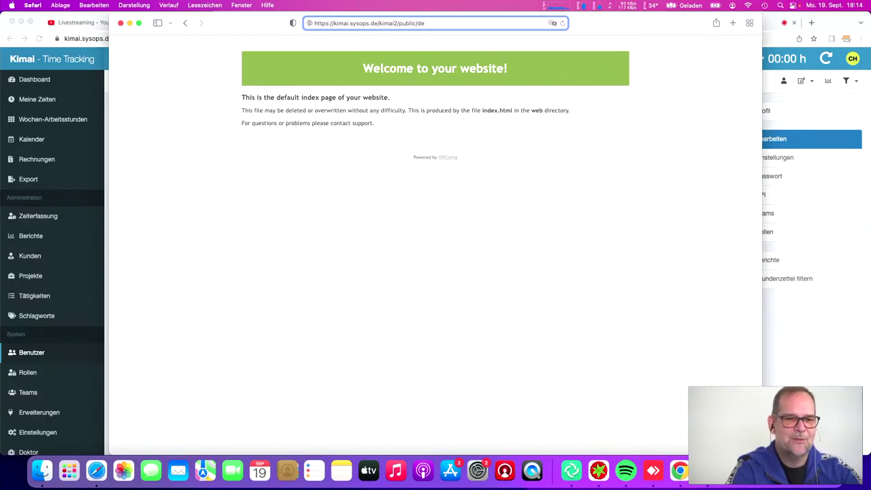
{"action": "key", "text": "Return"}
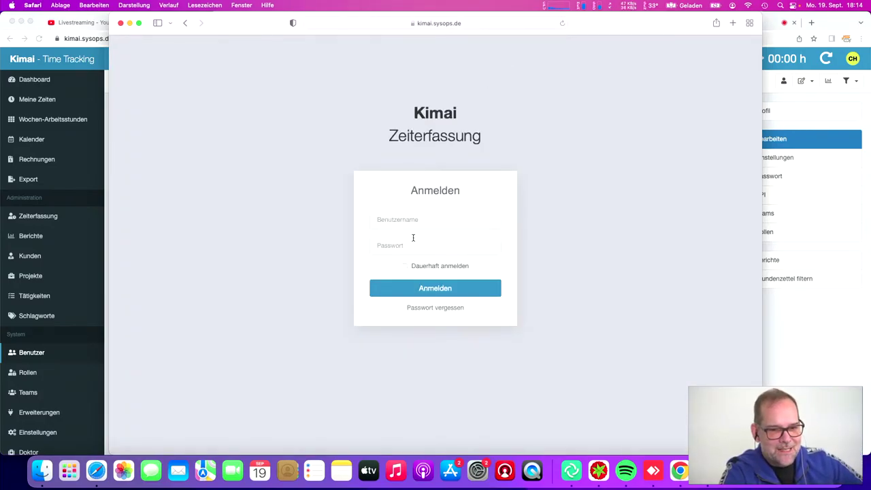
Attempt a login with the new user's name and password, then check the display name in Chrome.
{"action": "left_click", "coordinate": [414, 226]}
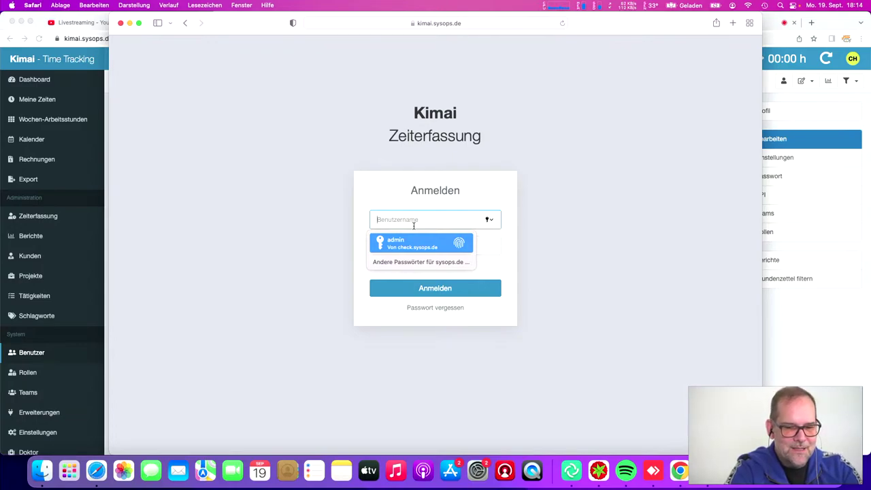
{"action": "key", "text": "super+Tab"}
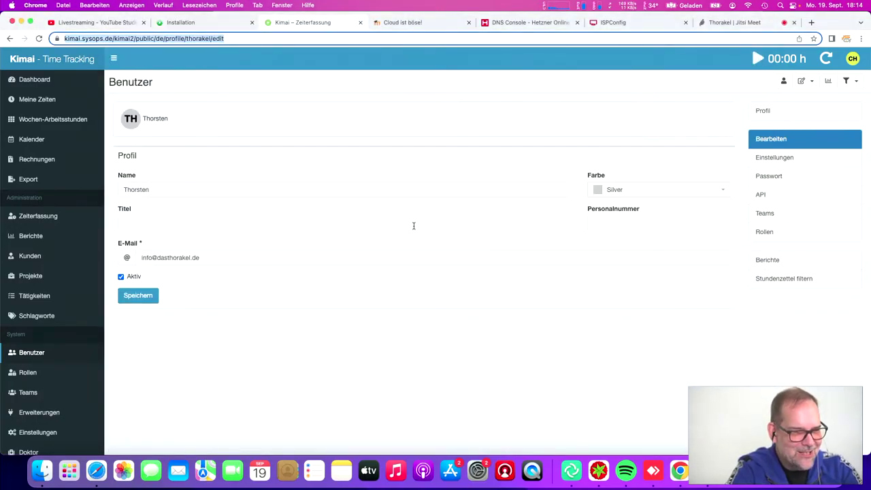
{"action": "key", "text": "super+Tab"}
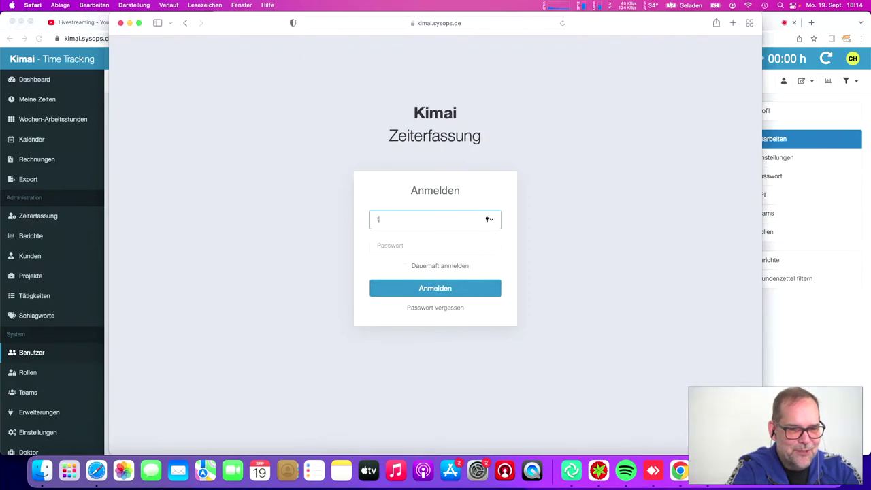
{"action": "type", "text": "sten"}
{"action": "key", "text": "Tab"}
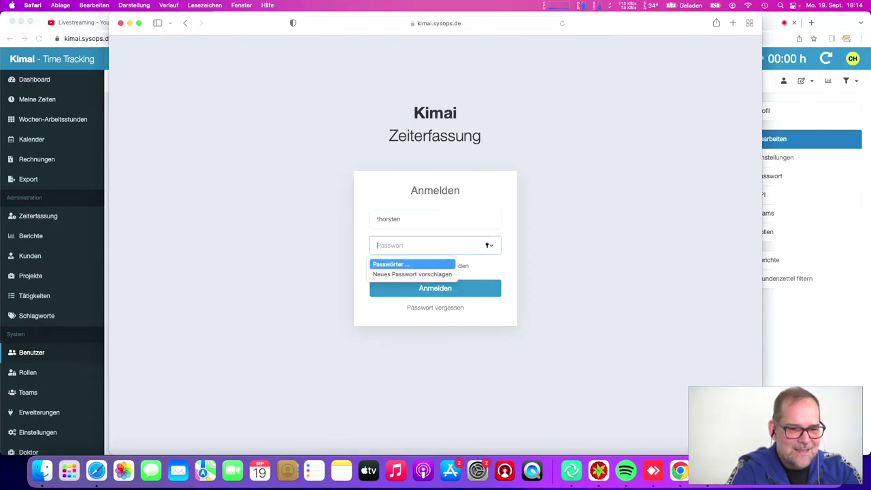
{"action": "type", "text": "••"}
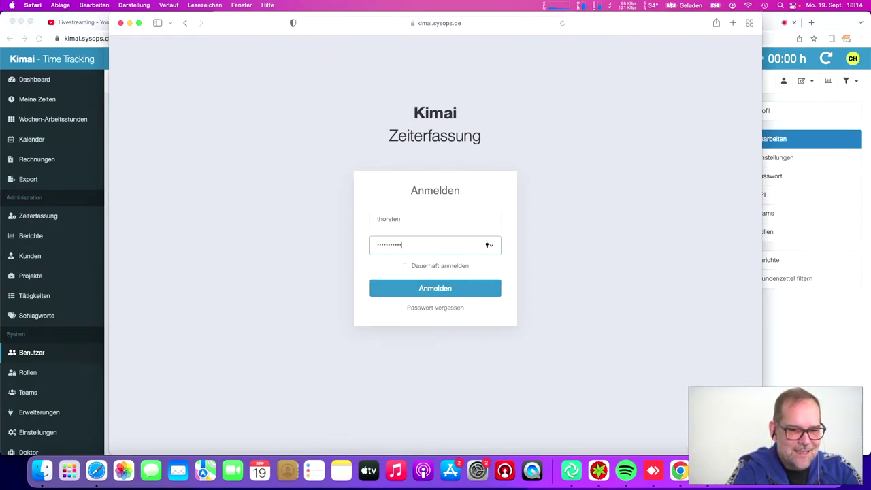
{"action": "key", "text": "Return"}
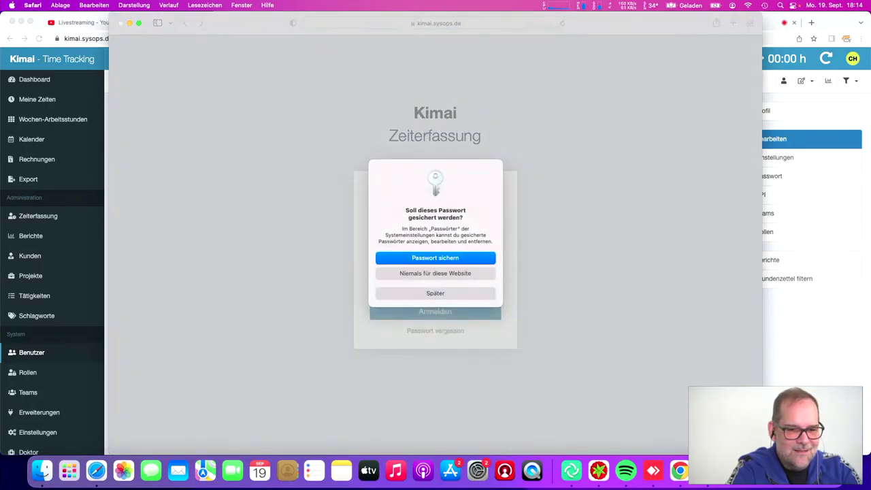
{"action": "key", "text": "Escape"}
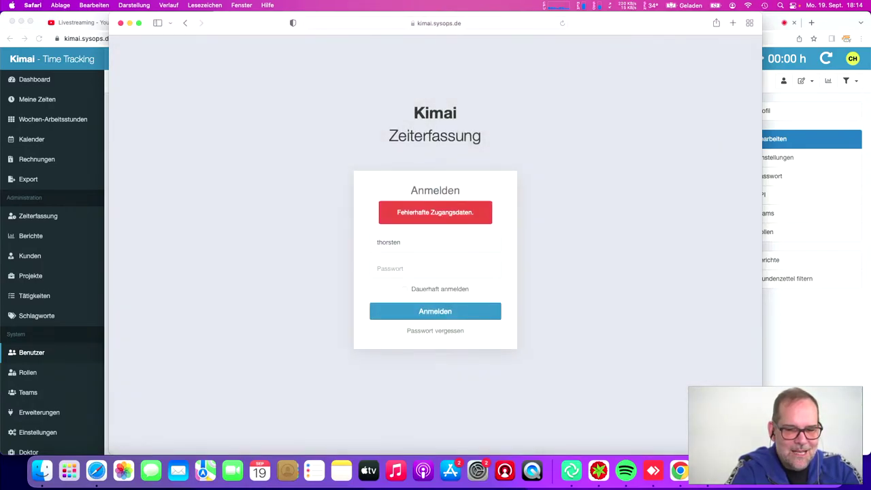
{"action": "left_click", "coordinate": [776, 262]}
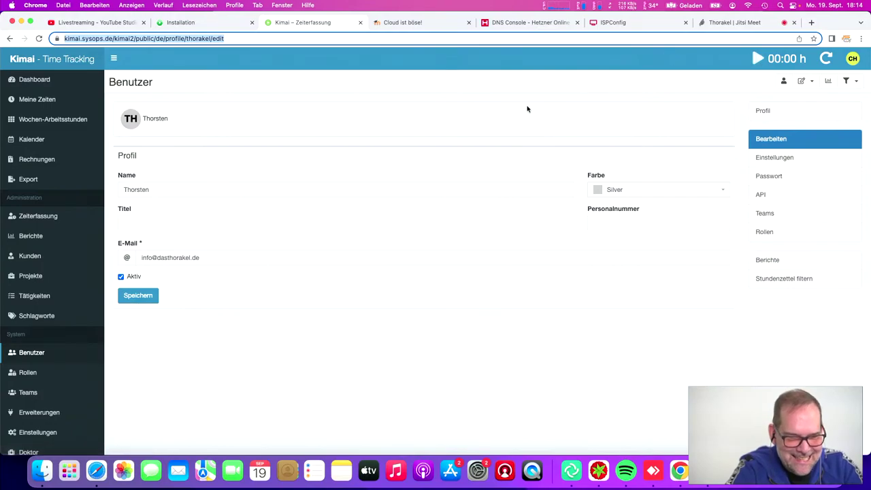
{"action": "left_click_drag", "start_coordinate": [169, 121], "coordinate": [135, 127]}
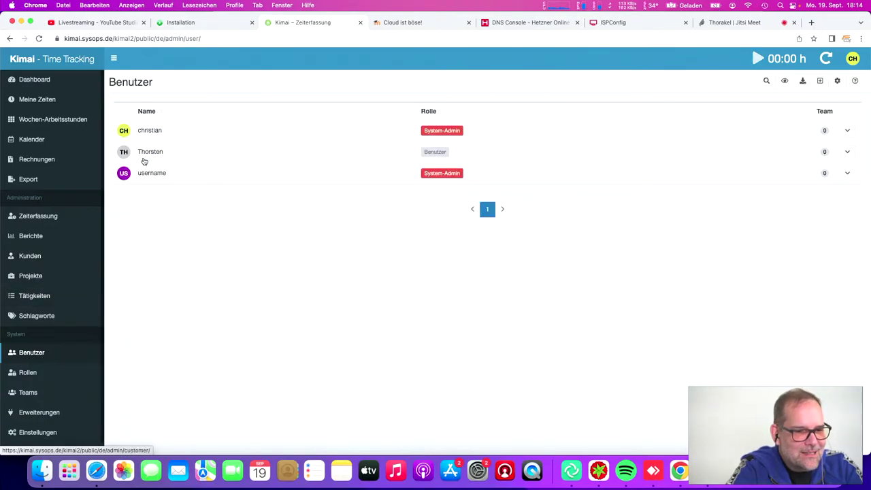
Retry the Safari login with a different username and the password.
{"action": "key", "text": "super+Tab"}
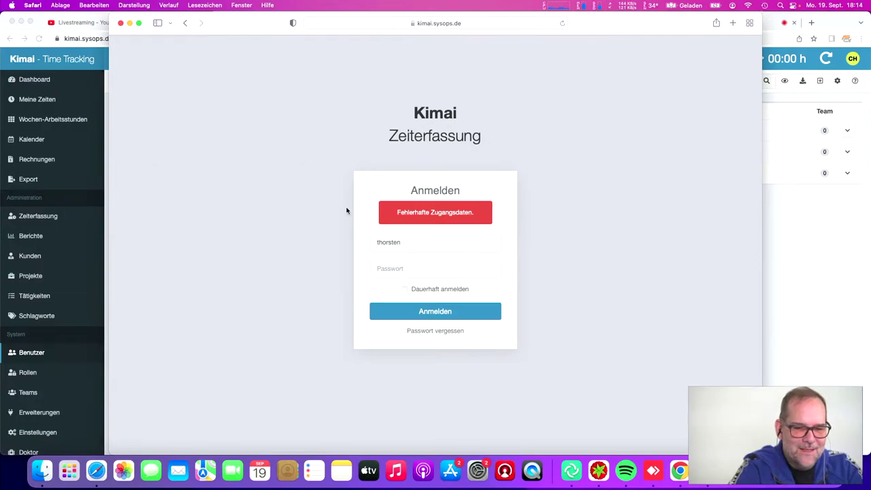
{"action": "left_click", "coordinate": [379, 243]}
{"action": "type", "text": "Th"}
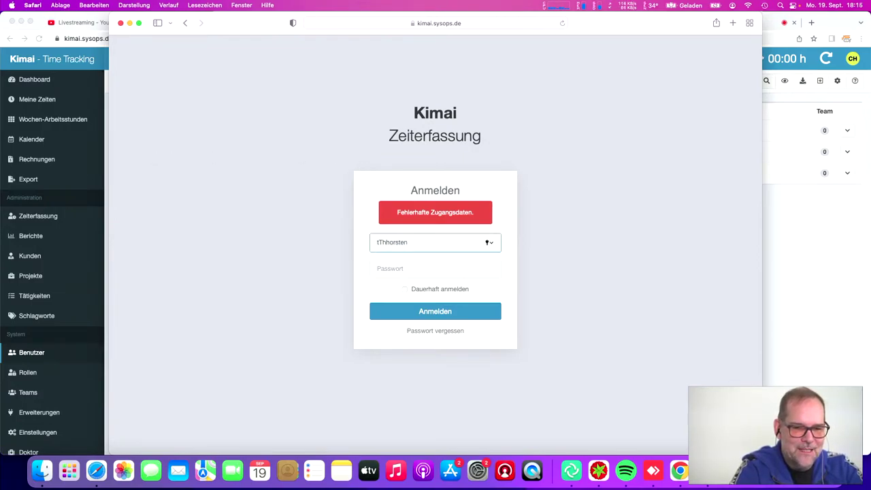
{"action": "key", "text": "super+a"}
{"action": "type", "text": "Tho"}
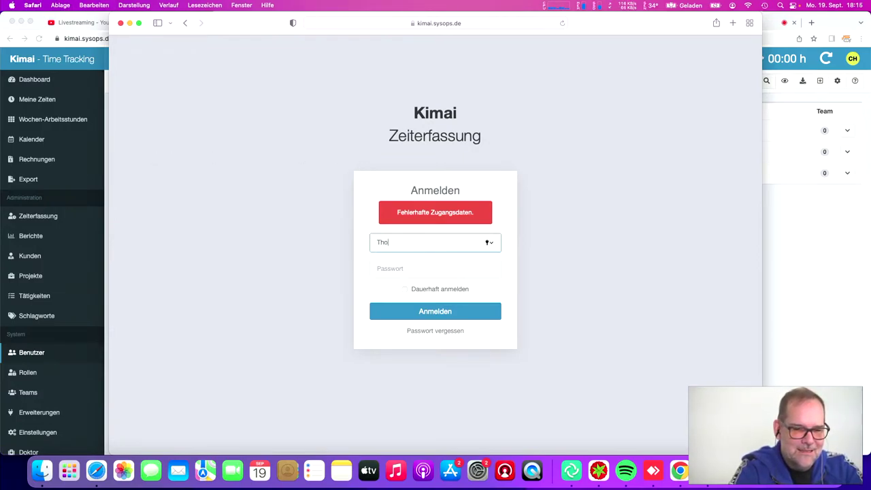
{"action": "key", "text": "Tab"}
{"action": "type", "text": "***"}
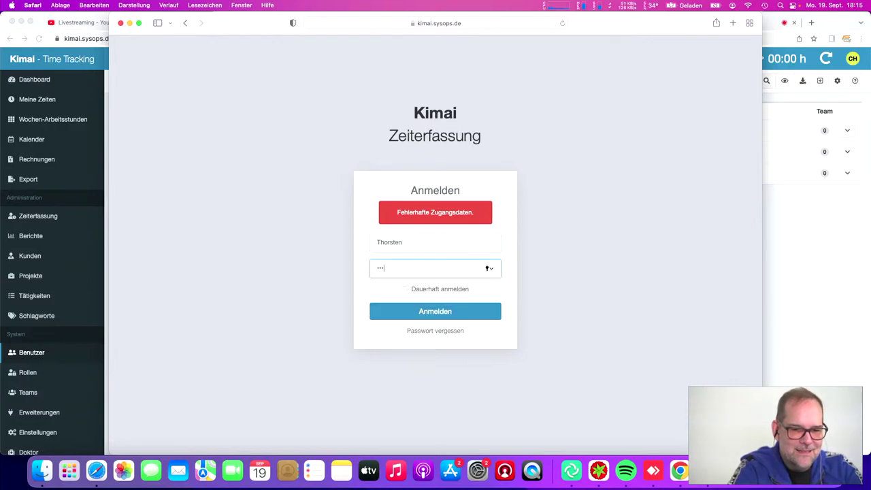
{"action": "key", "text": "Return"}
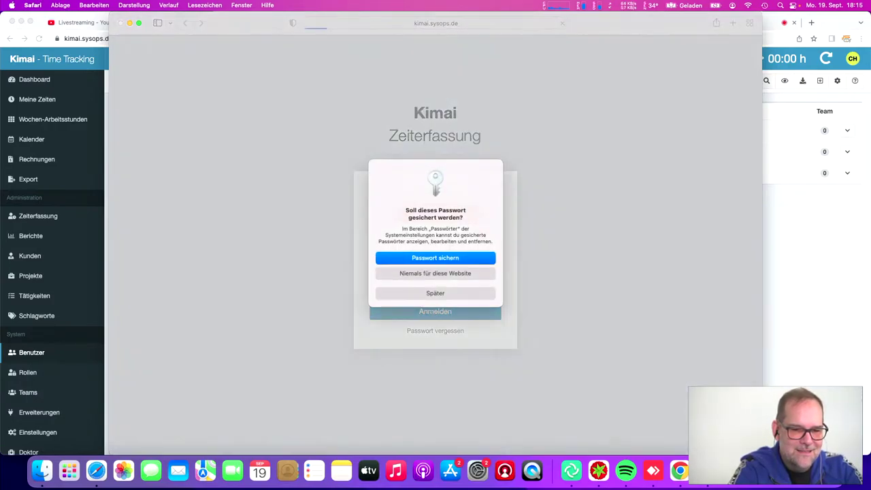
{"action": "key", "text": "Escape"}
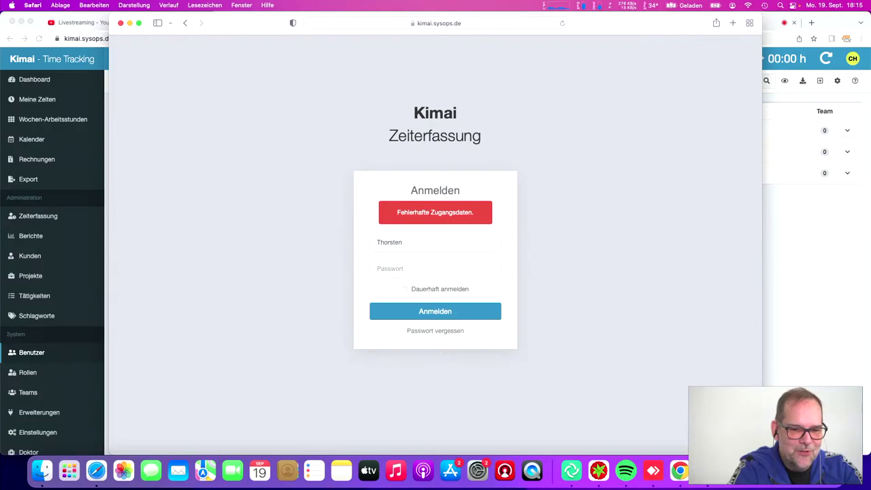
Log in with the correct login name from the admin's user list, dismissing the save-password prompt.
{"action": "key", "text": "super+Tab"}
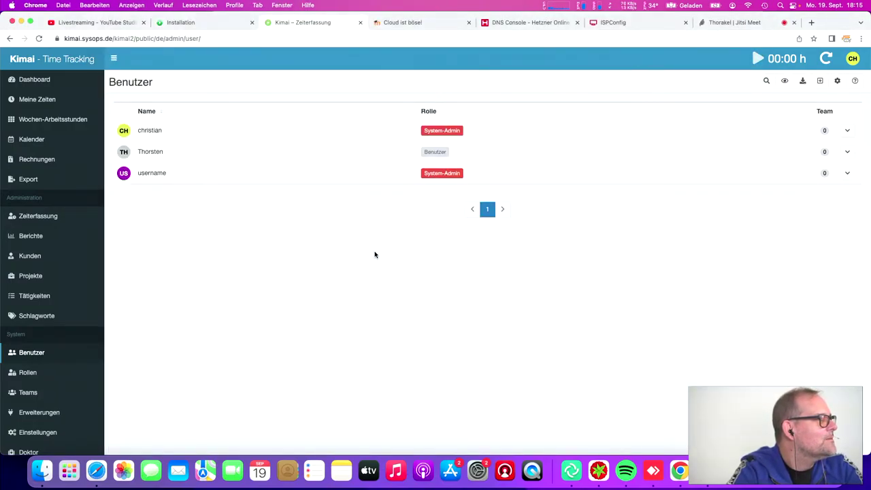
{"action": "key", "text": "super+Tab"}
{"action": "left_click", "coordinate": [386, 244]}
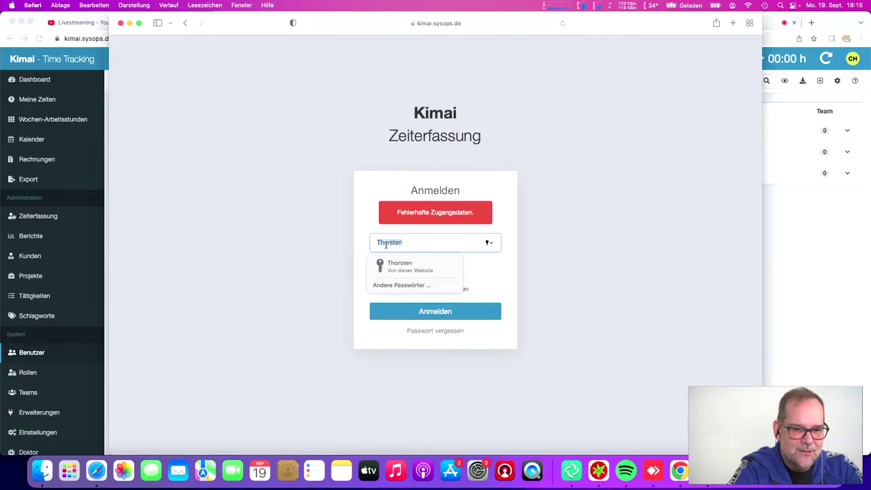
{"action": "type", "text": "thorakel"}
{"action": "key", "text": "Tab"}
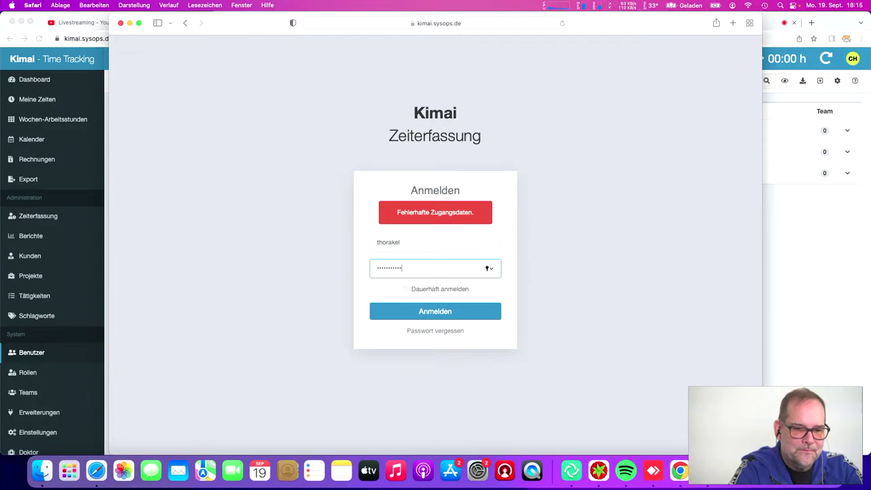
{"action": "key", "text": "Return"}
{"action": "key", "text": "Escape"}
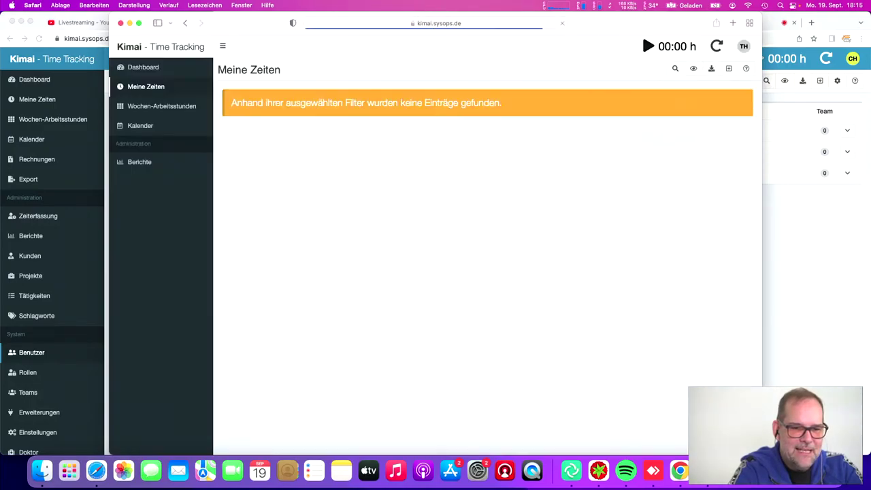
Enlarge the Safari window so the Kimai page fills the full screen width.
{"action": "double_click", "coordinate": [629, 23]}
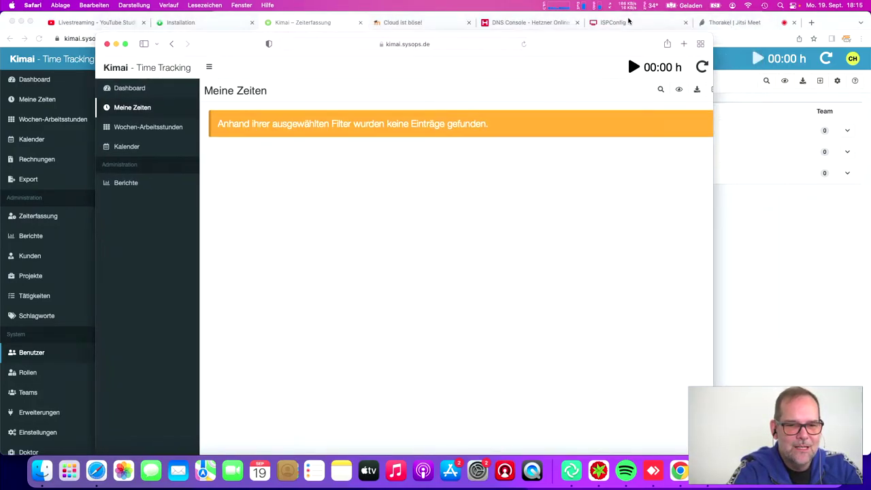
{"action": "double_click", "coordinate": [295, 196]}
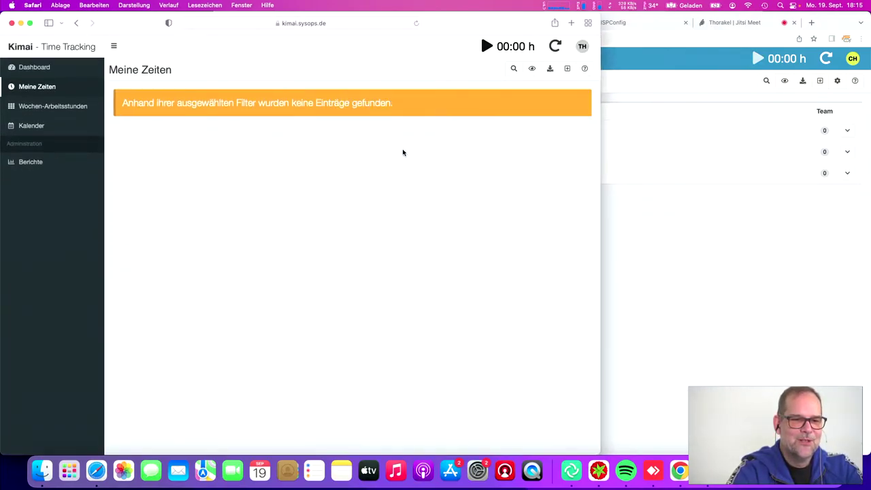
{"action": "left_click_drag", "start_coordinate": [602, 143], "coordinate": [869, 144]}
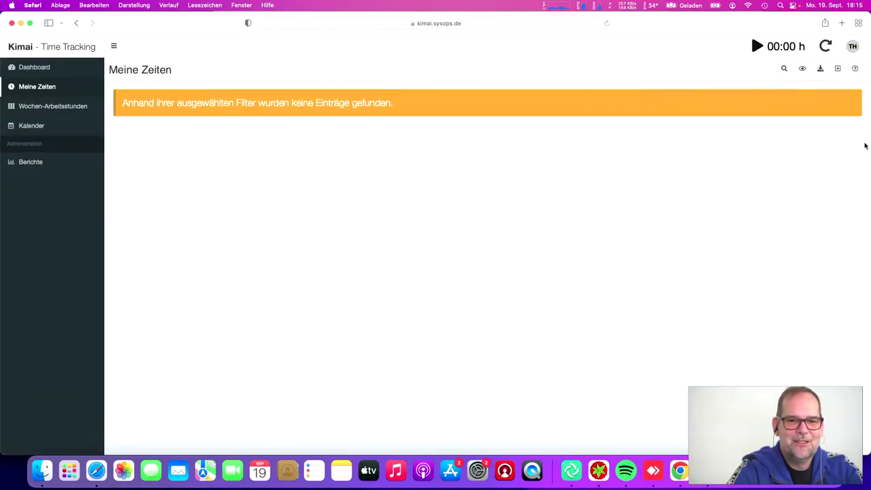
Start a new time entry with project Kanalarbeiten; searching activities for 'Kanal' finds nothing.
{"action": "left_click", "coordinate": [798, 47]}
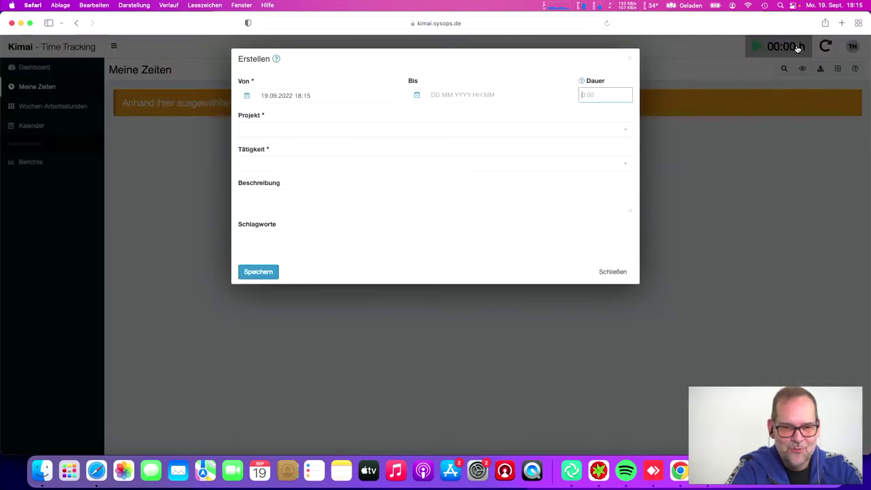
{"action": "left_click", "coordinate": [533, 134]}
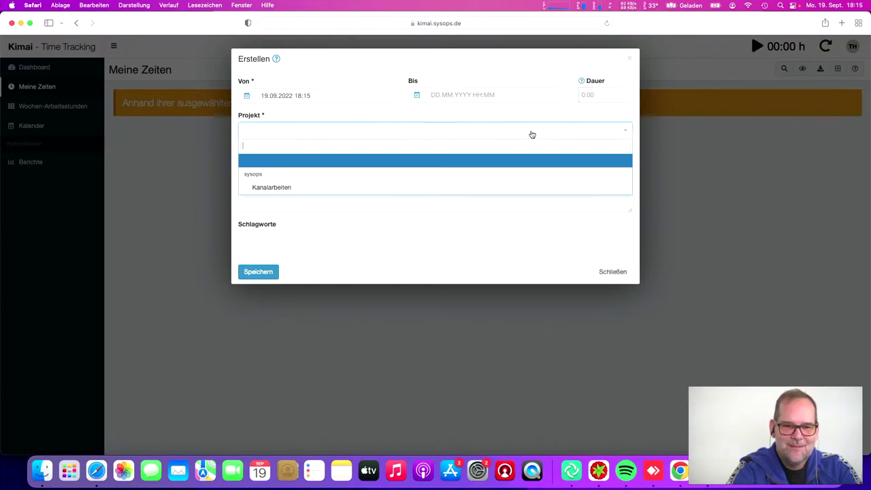
{"action": "left_click", "coordinate": [511, 187]}
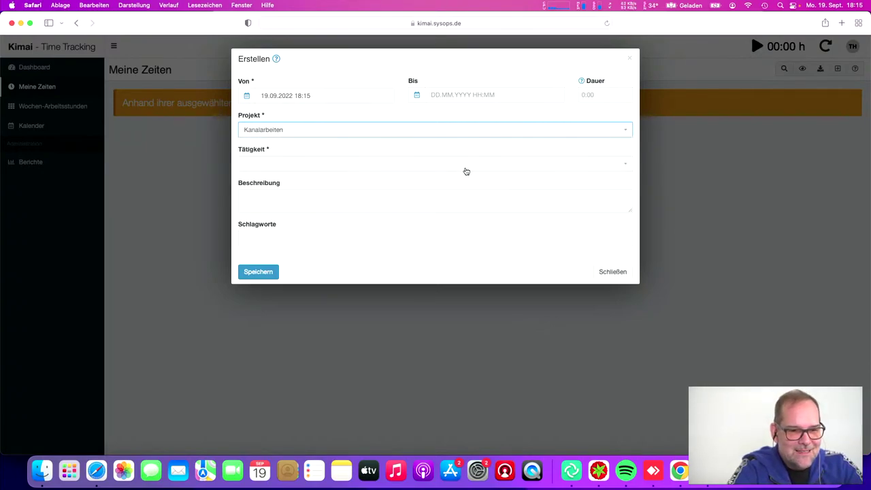
{"action": "left_click", "coordinate": [431, 168]}
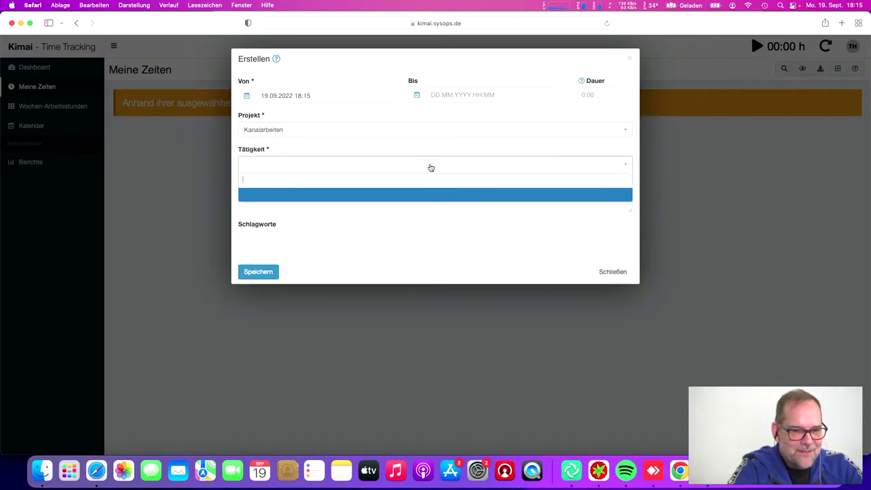
{"action": "left_click", "coordinate": [431, 167]}
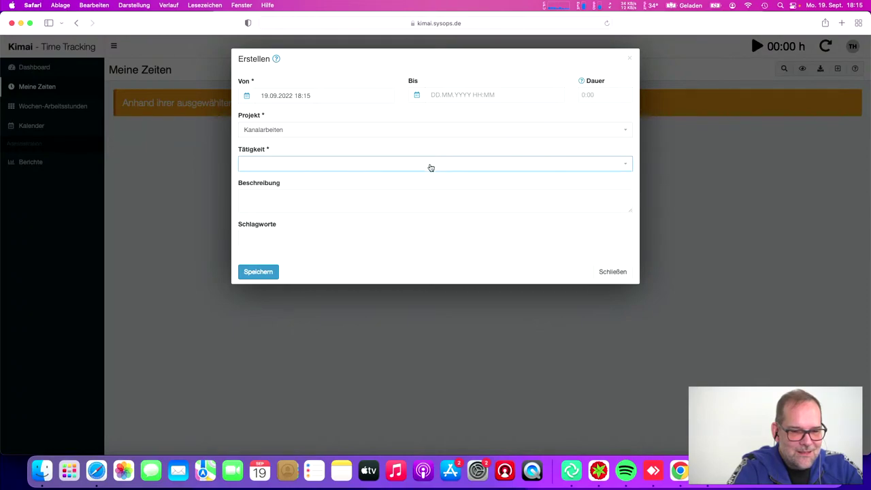
{"action": "left_click", "coordinate": [431, 167]}
{"action": "type", "text": "a"}
{"action": "key", "text": "BackSpace"}
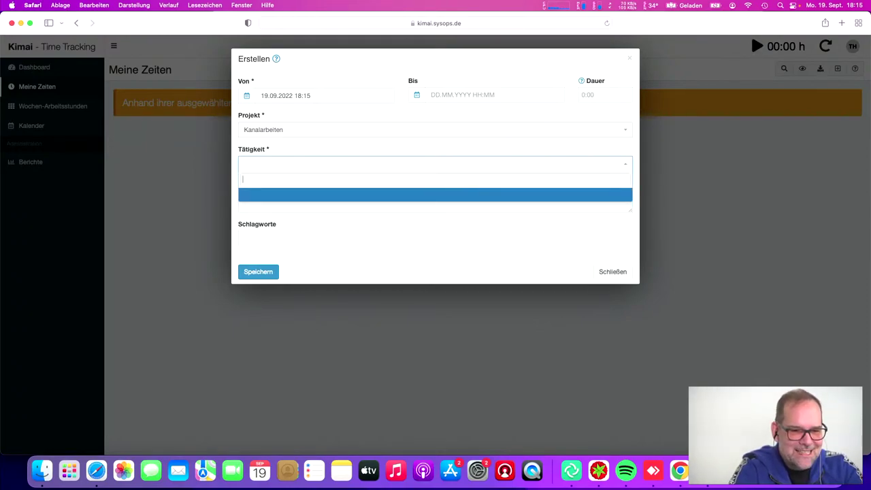
{"action": "type", "text": "Kanal"}
{"action": "key", "text": "Escape"}
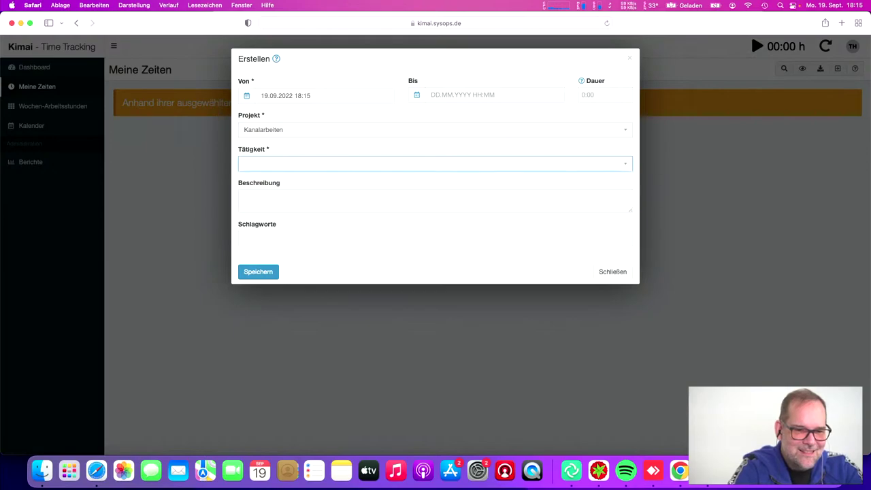
Set the entry's start hour to 12 and its end time to 18:15.
{"action": "left_click", "coordinate": [374, 95]}
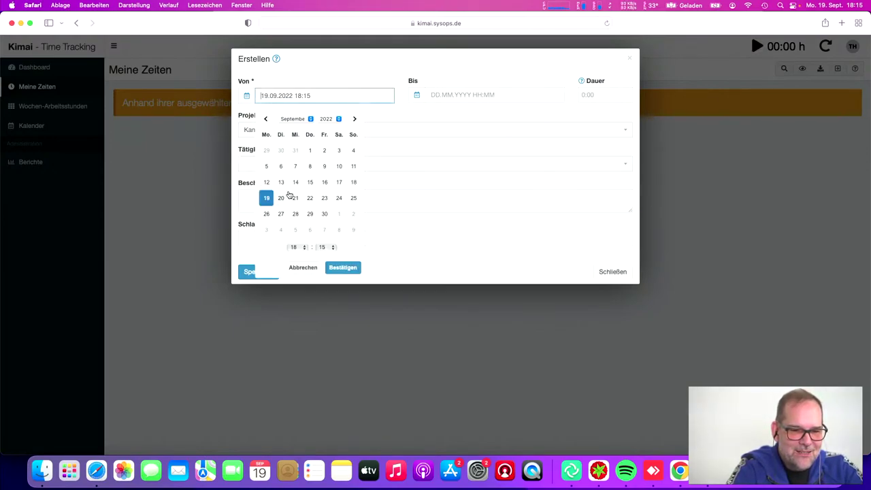
{"action": "left_click", "coordinate": [301, 249]}
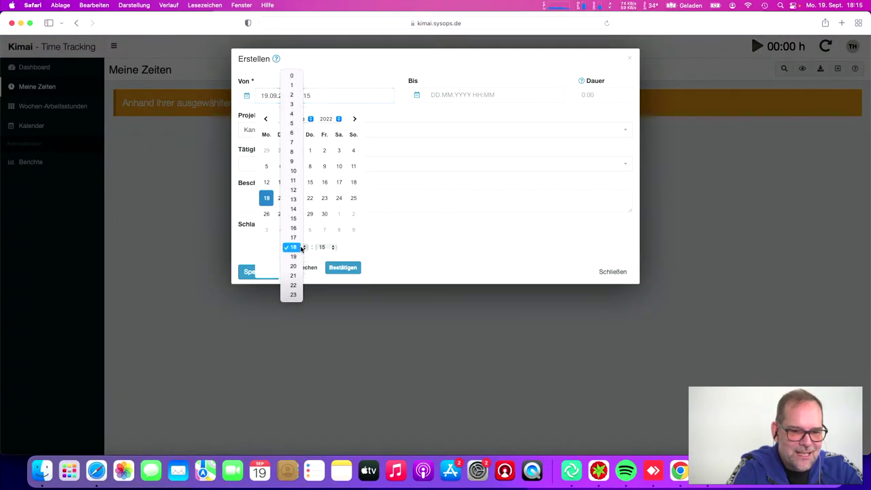
{"action": "left_click", "coordinate": [295, 190]}
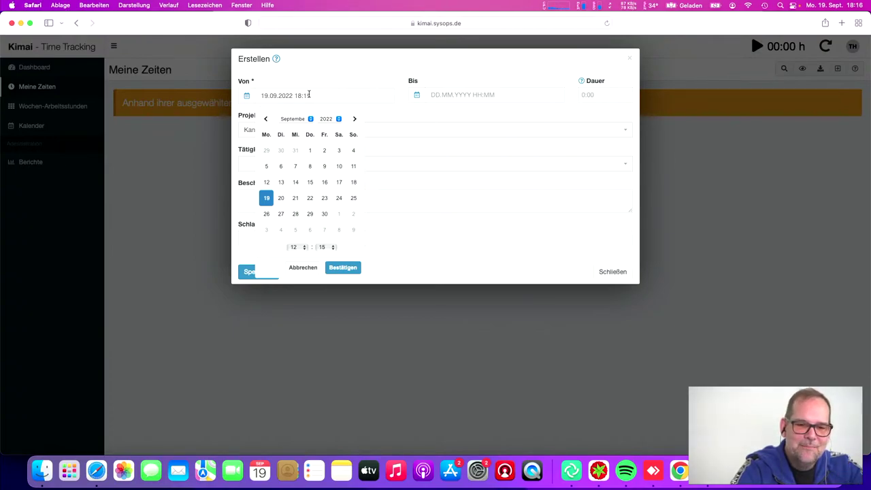
{"action": "left_click", "coordinate": [458, 96]}
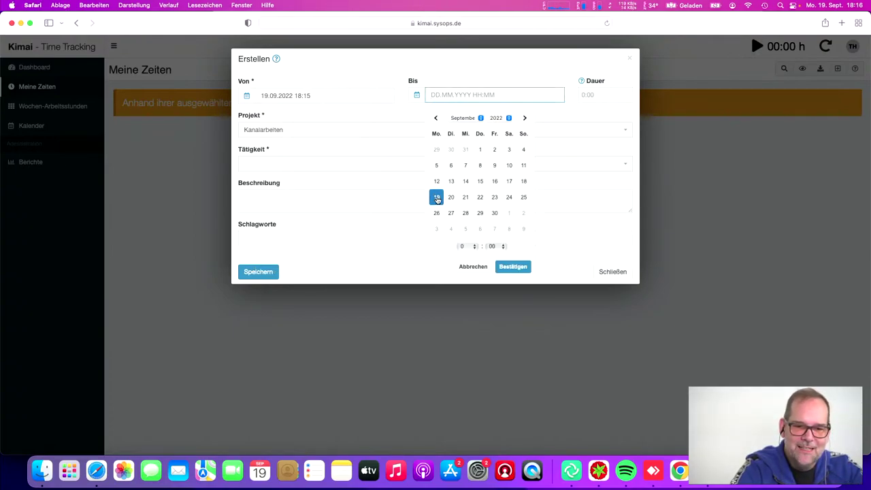
{"action": "left_click", "coordinate": [470, 247]}
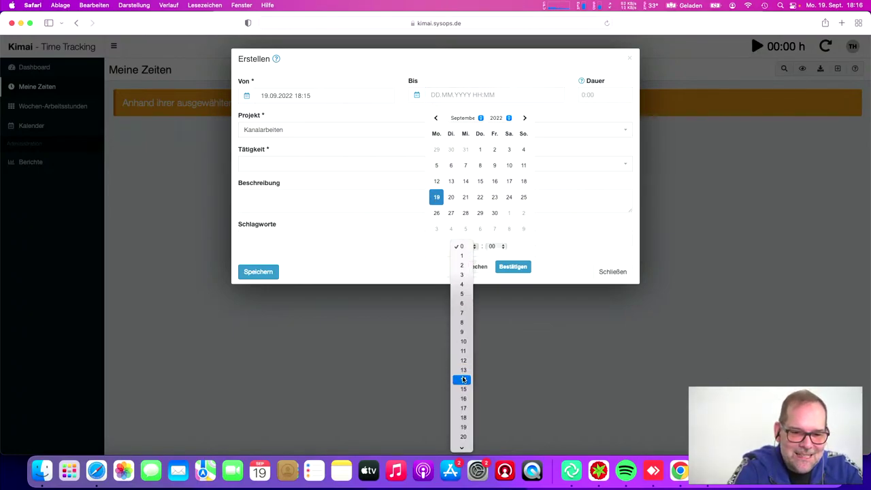
{"action": "left_click", "coordinate": [465, 417]}
{"action": "left_click", "coordinate": [501, 248]}
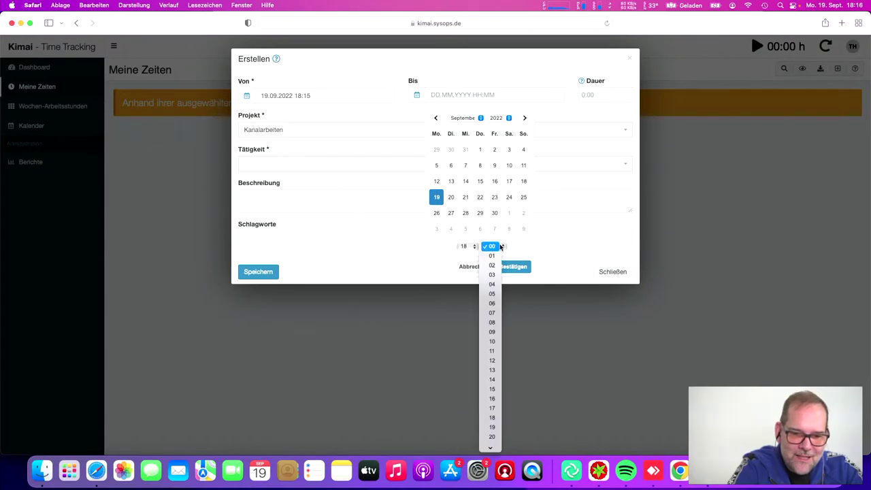
{"action": "left_click", "coordinate": [493, 389]}
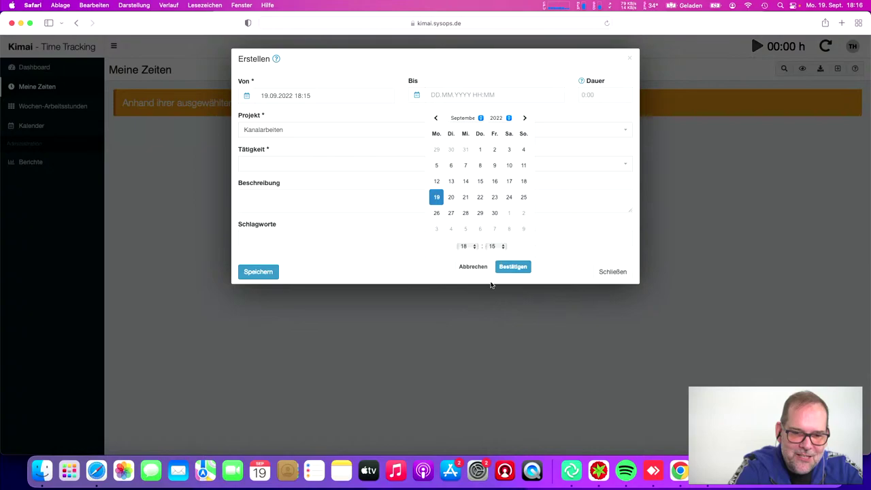
Search the activity list, find no matches, and try saving, which fails validation.
{"action": "left_click", "coordinate": [356, 162]}
{"action": "type", "text": "pt"}
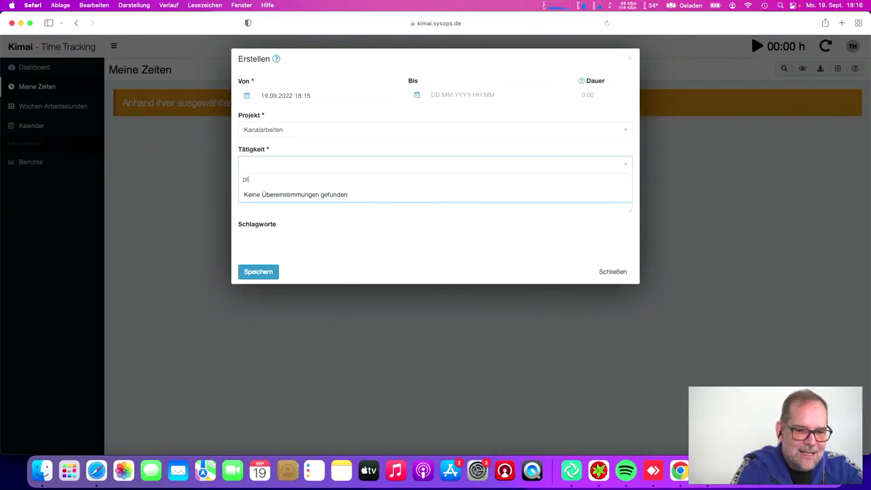
{"action": "left_click", "coordinate": [360, 167]}
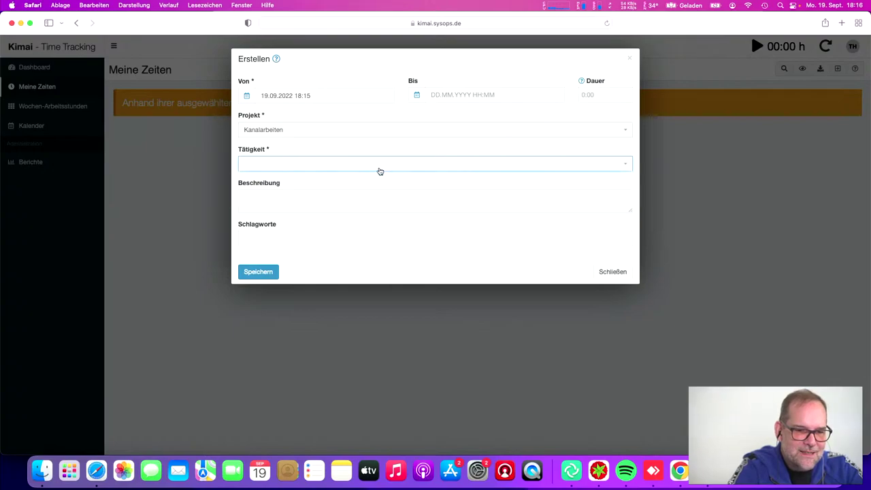
{"action": "left_click", "coordinate": [327, 168]}
{"action": "left_click", "coordinate": [466, 263]}
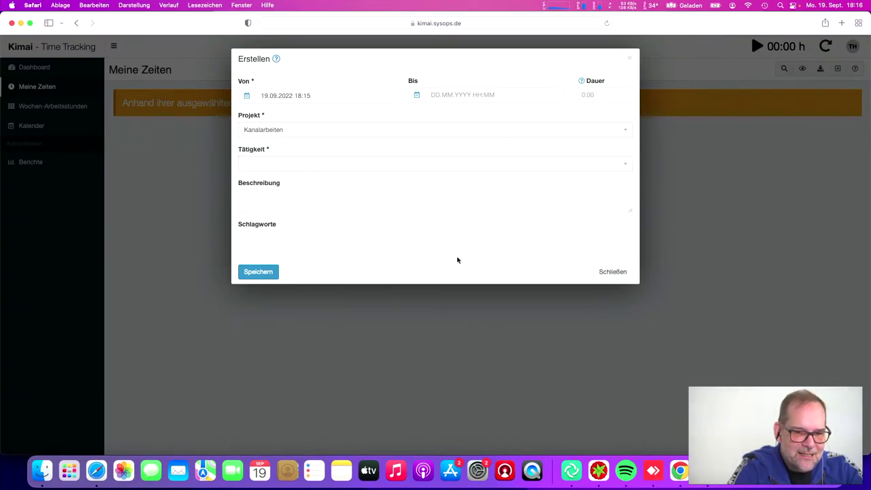
{"action": "left_click", "coordinate": [257, 275]}
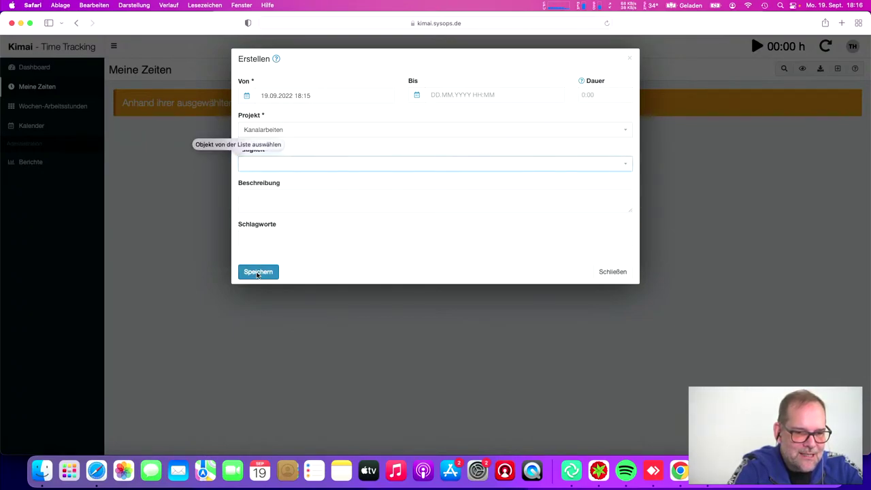
{"action": "left_click", "coordinate": [297, 168]}
{"action": "left_click", "coordinate": [297, 168]}
{"action": "left_click", "coordinate": [297, 167]}
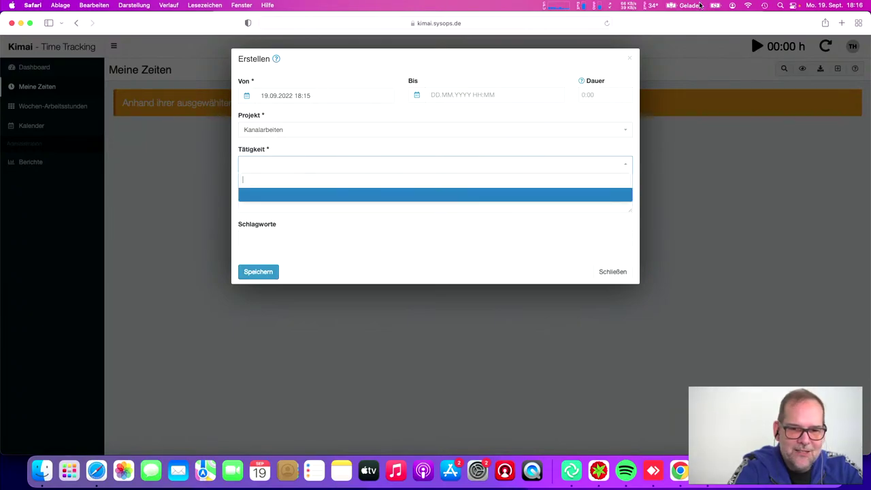
{"action": "key", "text": "super+Tab"}
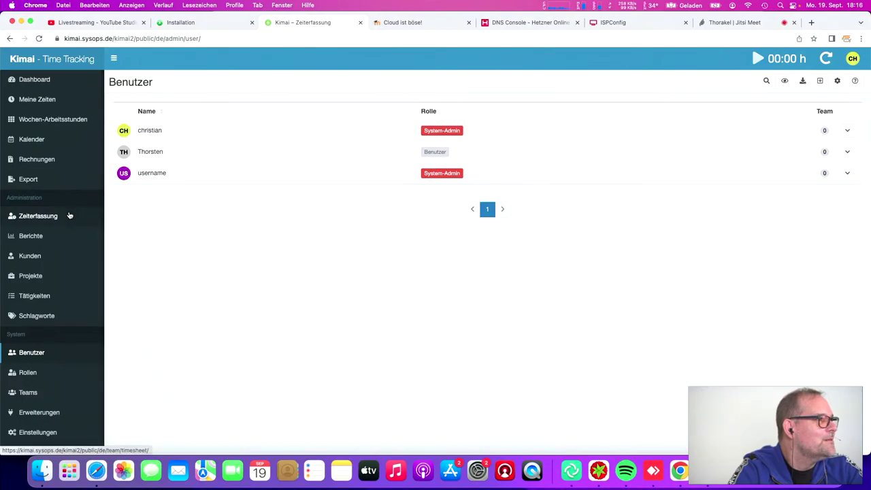
Return to the administrator's Chrome session on the Kimai Benutzer list.
{"action": "key", "text": "super+Tab"}
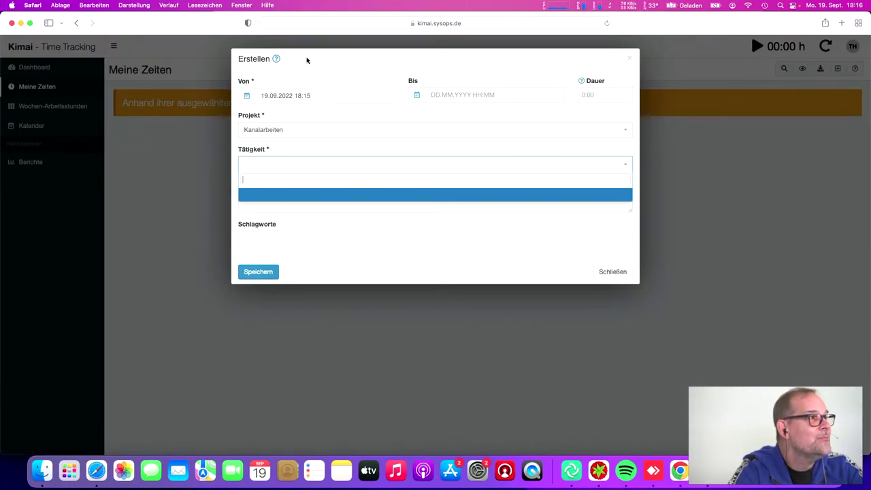
{"action": "left_click_drag", "start_coordinate": [307, 60], "coordinate": [391, 115]}
{"action": "left_click", "coordinate": [378, 218]}
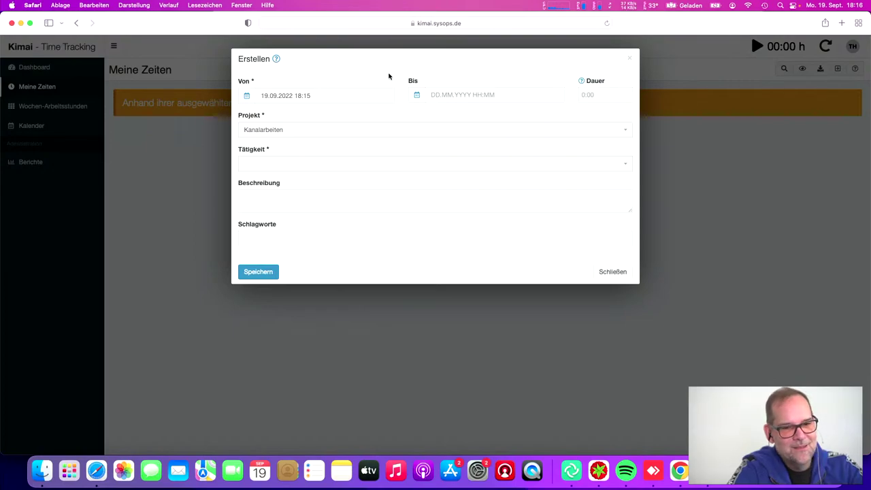
{"action": "key", "text": "super+Tab"}
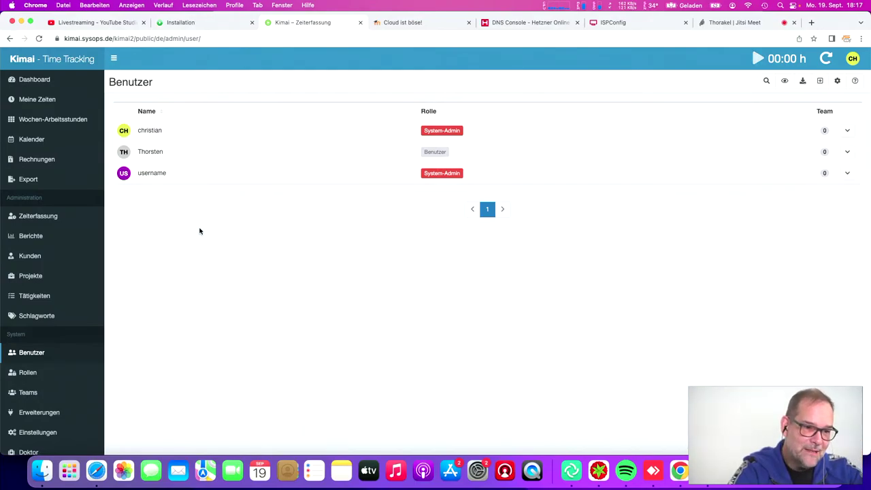
Under Tätigkeiten, start a new activity and name it Putzen.
{"action": "left_click", "coordinate": [51, 295]}
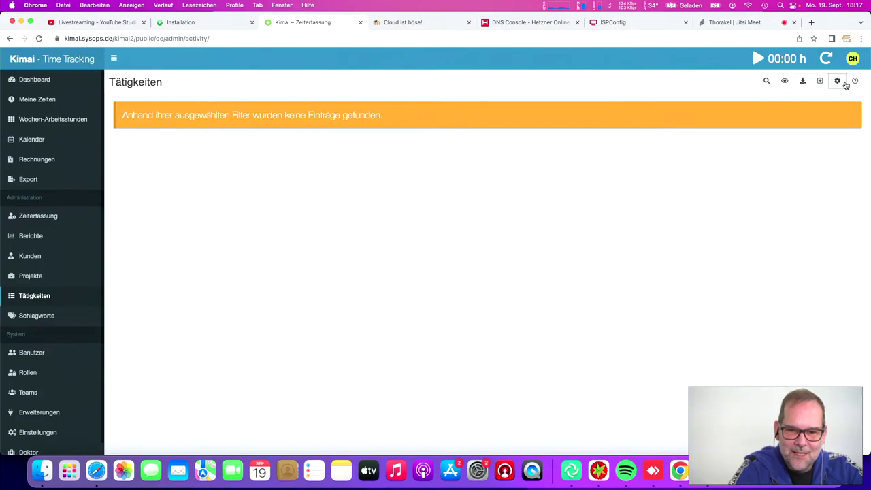
{"action": "left_click", "coordinate": [821, 83]}
{"action": "type", "text": "Putzen"}
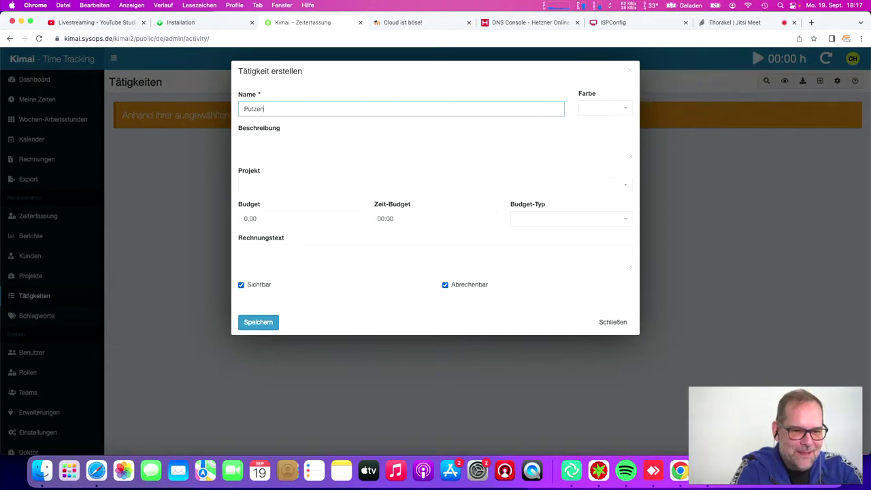
{"action": "left_click", "coordinate": [459, 138]}
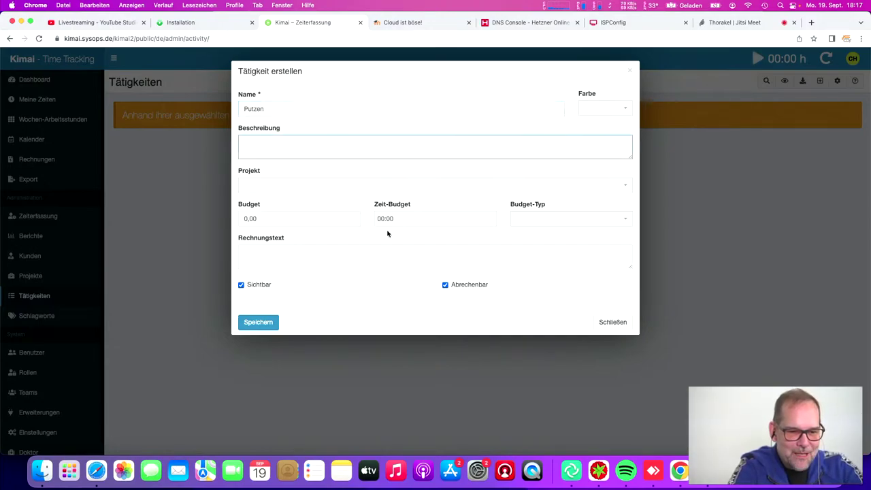
Save the Putzen activity and discard the user's outdated new-entry form.
{"action": "left_click", "coordinate": [260, 328]}
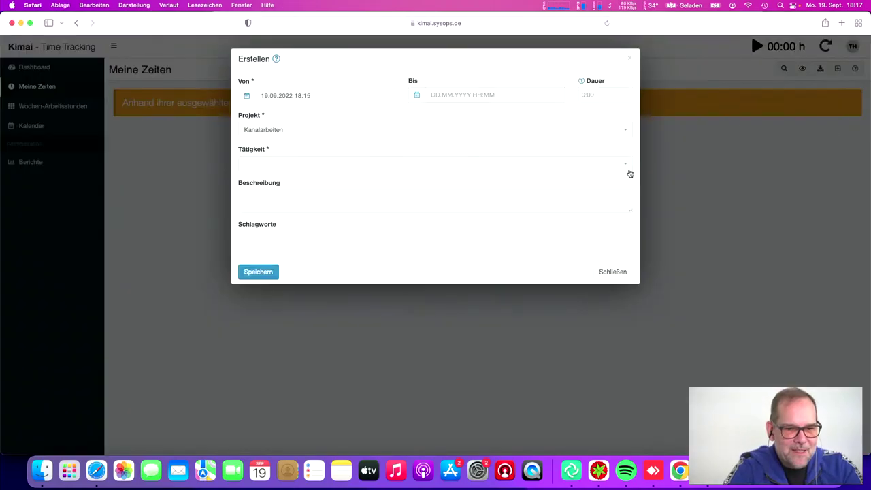
{"action": "left_click", "coordinate": [398, 167]}
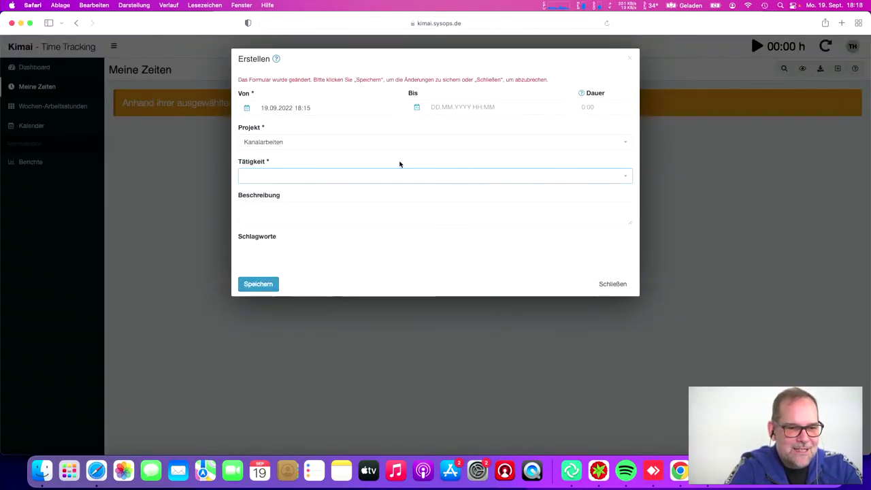
{"action": "left_click", "coordinate": [616, 283]}
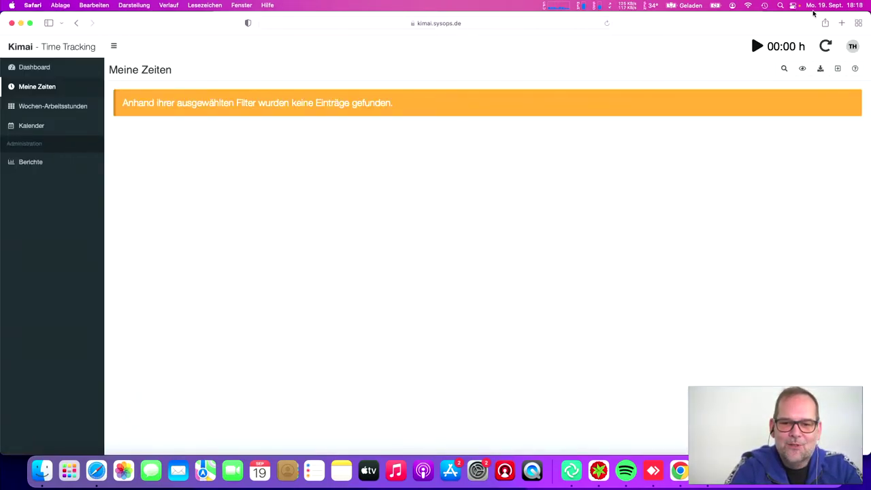
Start a new time entry for project Kanalarbeiten with activity Putzen.
{"action": "left_click", "coordinate": [765, 46]}
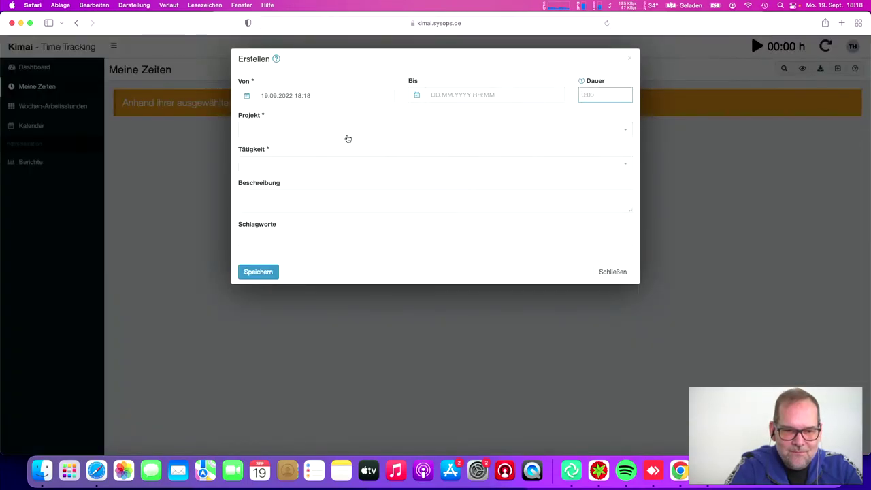
{"action": "left_click", "coordinate": [326, 130]}
{"action": "left_click", "coordinate": [308, 186]}
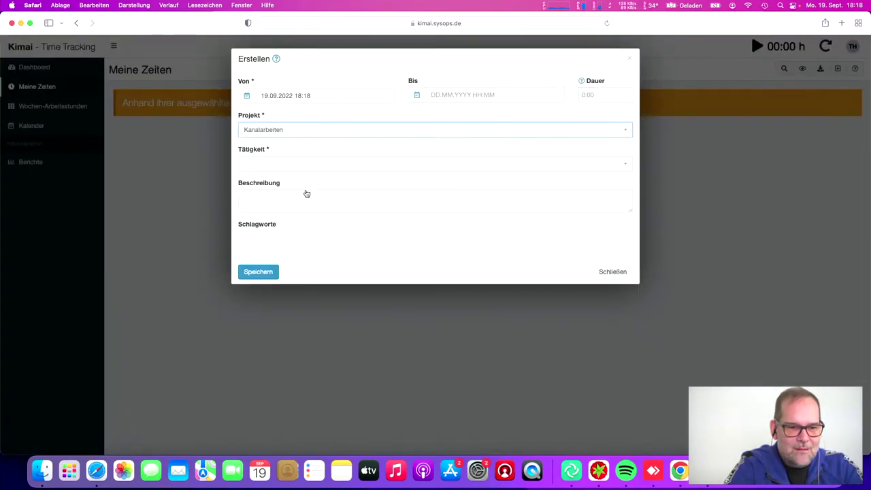
{"action": "left_click", "coordinate": [298, 165]}
{"action": "left_click", "coordinate": [286, 210]}
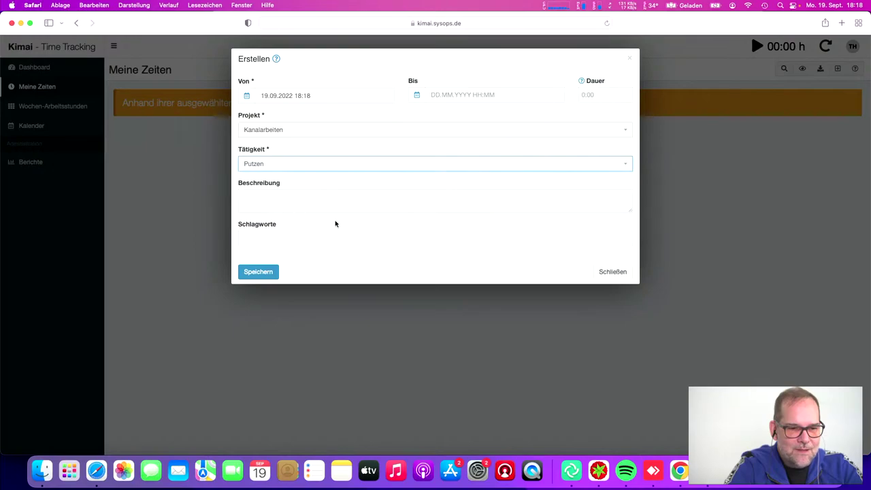
{"action": "left_click", "coordinate": [259, 273]}
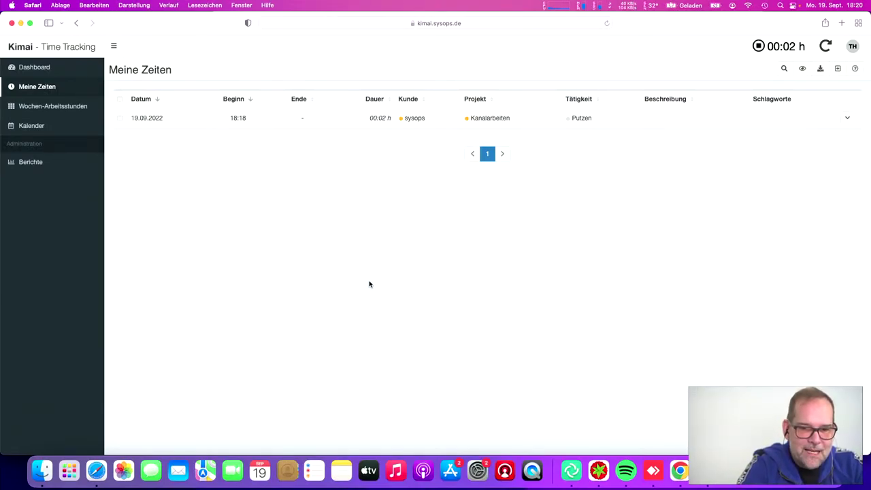
{"action": "left_click", "coordinate": [297, 124]}
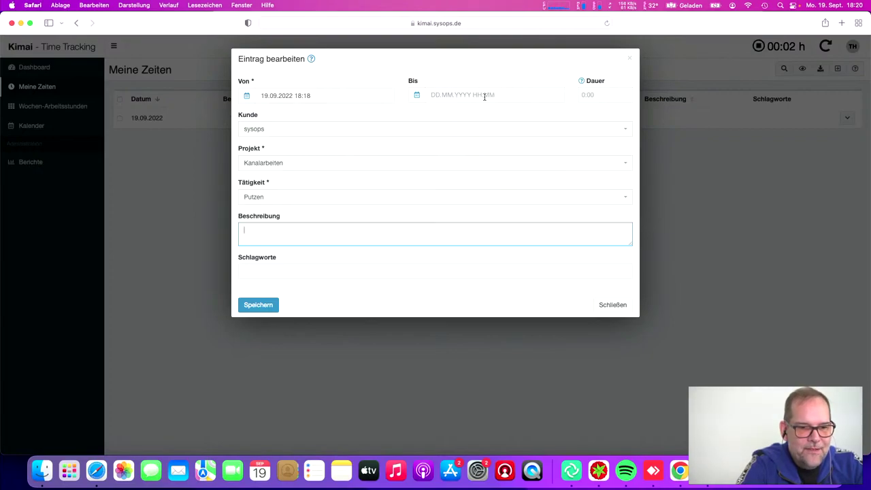
{"action": "left_click", "coordinate": [612, 306]}
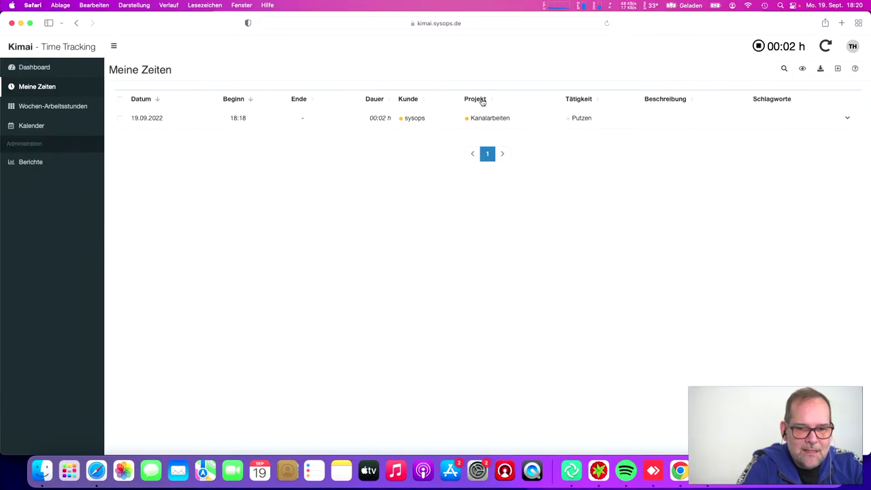
Stop the running Kanalarbeiten / Putzen entry with the row's Beenden action.
{"action": "left_click", "coordinate": [848, 119]}
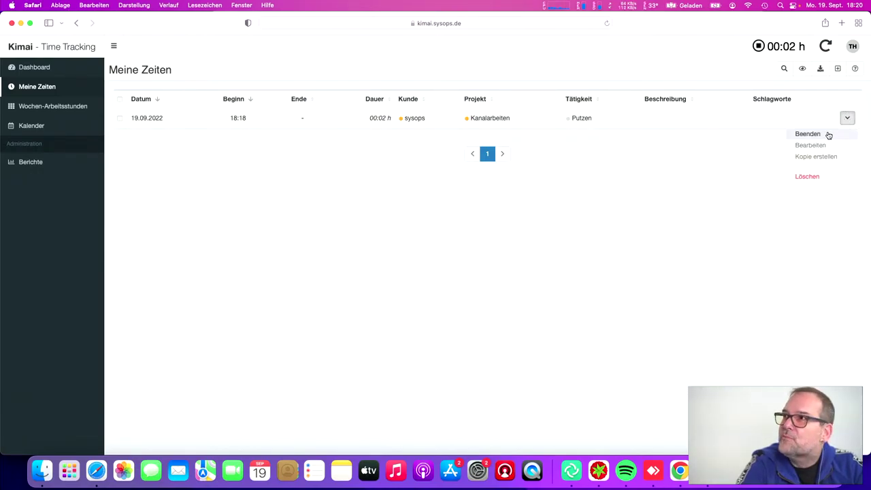
{"action": "left_click", "coordinate": [829, 135]}
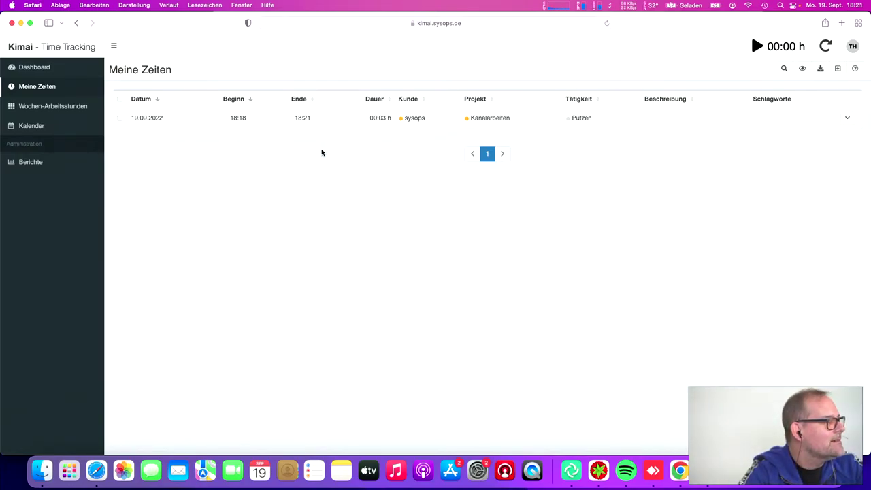
Check the admin dashboard's 00:03 h for all users, then go to the Jitsi Meet tab.
{"action": "key", "text": "super+Tab"}
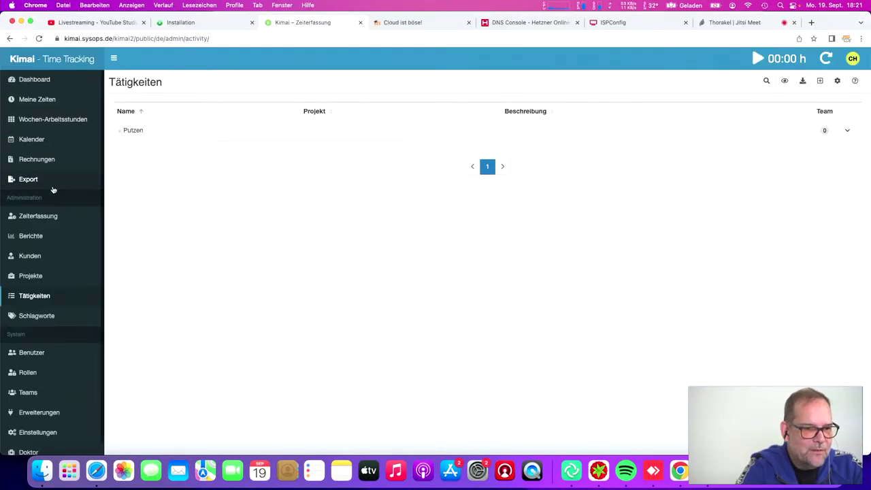
{"action": "left_click", "coordinate": [31, 80]}
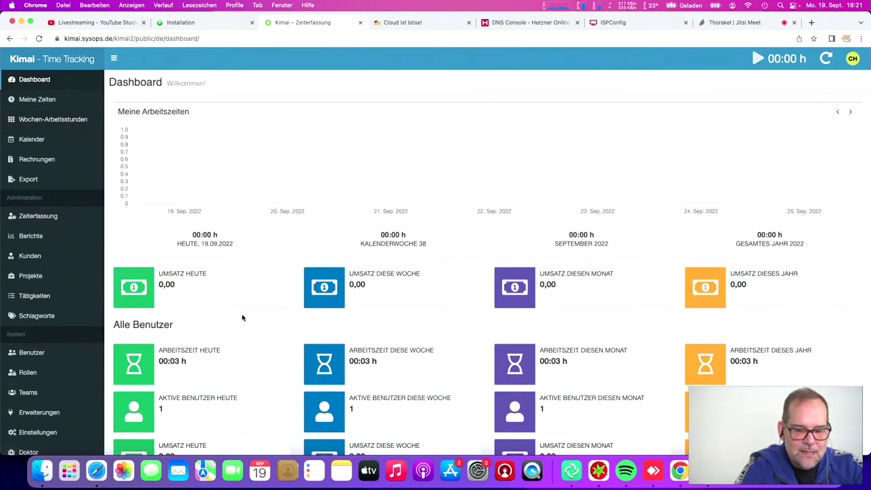
{"action": "scroll", "coordinate": [243, 317], "scroll_direction": "down", "scroll_amount": 2}
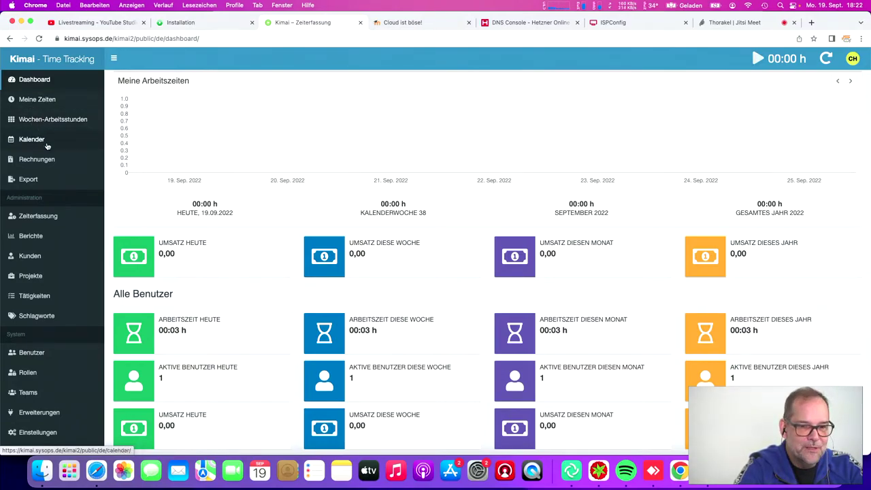
{"action": "left_click", "coordinate": [706, 23]}
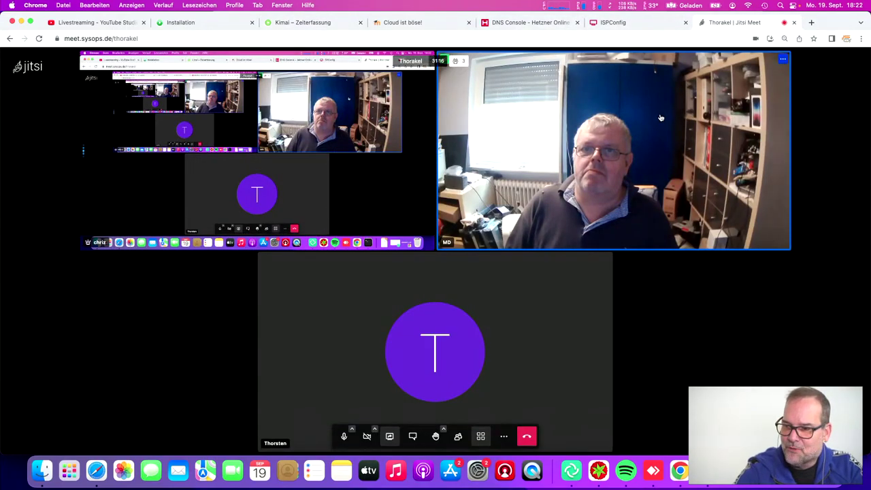
{"action": "mouse_move", "coordinate": [420, 215]}
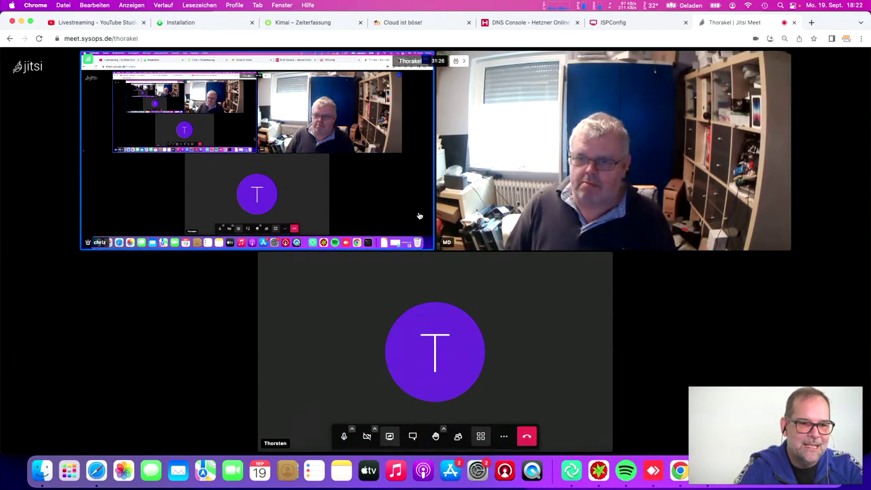
Back in Chrome, enlarge one participant's video to switch Jitsi to stage view.
{"action": "key", "text": "super+Tab"}
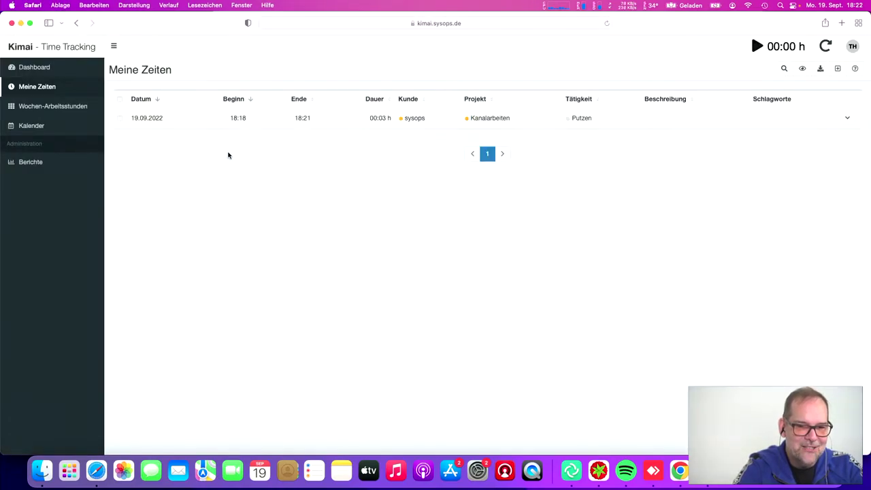
{"action": "key", "text": "super+Tab"}
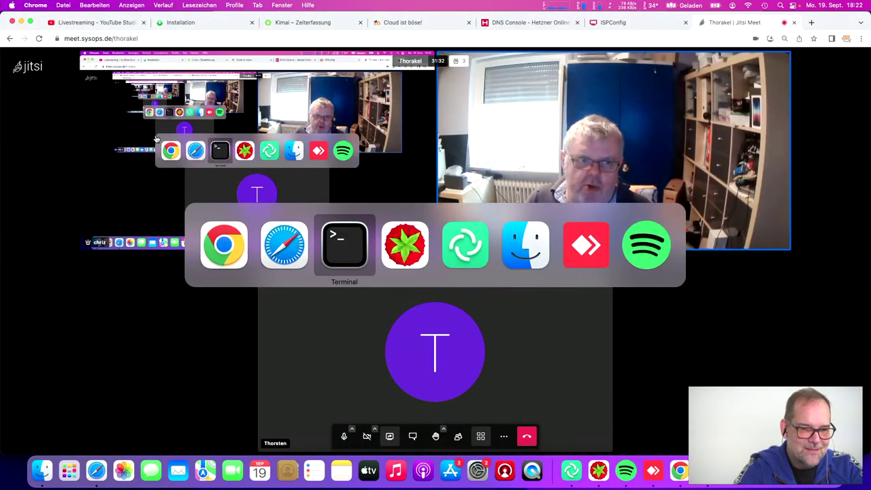
{"action": "key", "text": "Tab"}
{"action": "key", "text": "shift+Tab"}
{"action": "key", "text": "shift+Tab"}
{"action": "key", "text": "shift+Tab"}
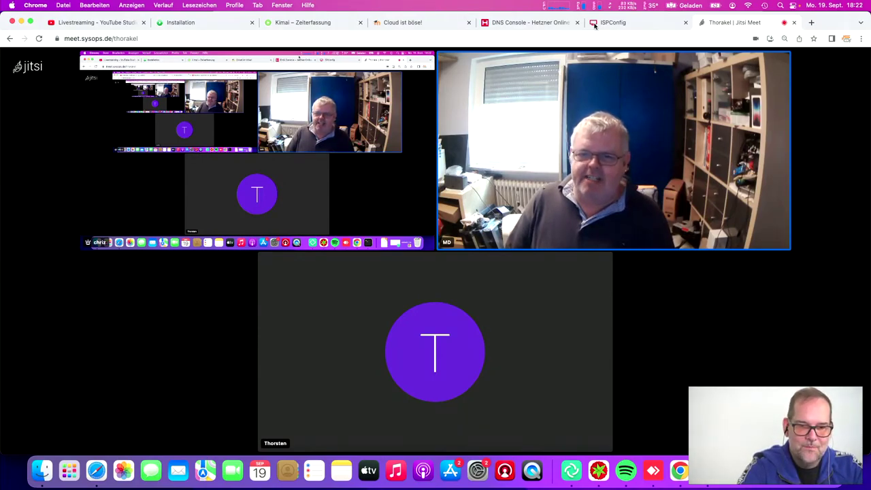
{"action": "left_click", "coordinate": [615, 121]}
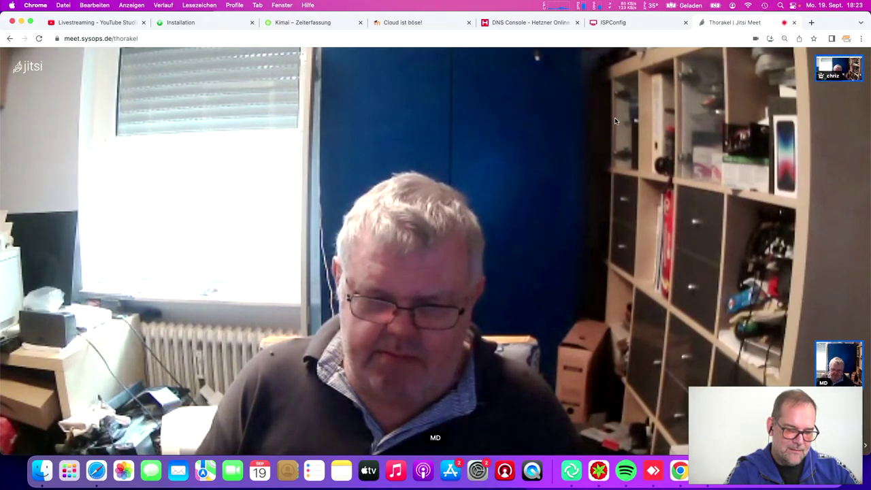
Load small.li in a new tab, view its enlarged screenshot, then open Download und Preis.
{"action": "left_click", "coordinate": [811, 23]}
{"action": "type", "text": "small."}
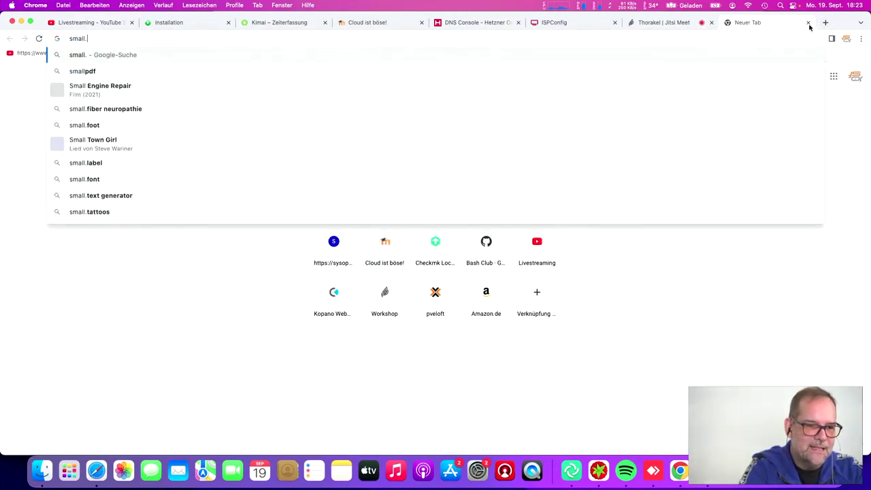
{"action": "type", "text": "li"}
{"action": "key", "text": "Return"}
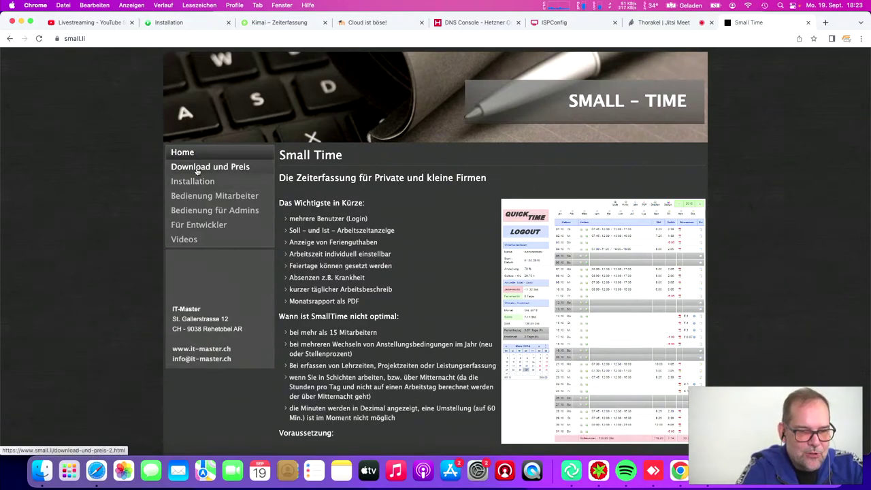
{"action": "left_click", "coordinate": [658, 302]}
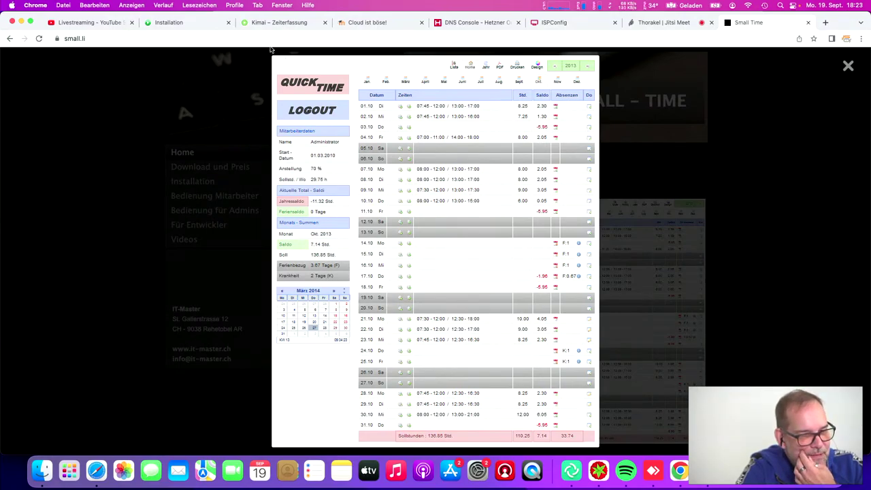
{"action": "left_click", "coordinate": [10, 39]}
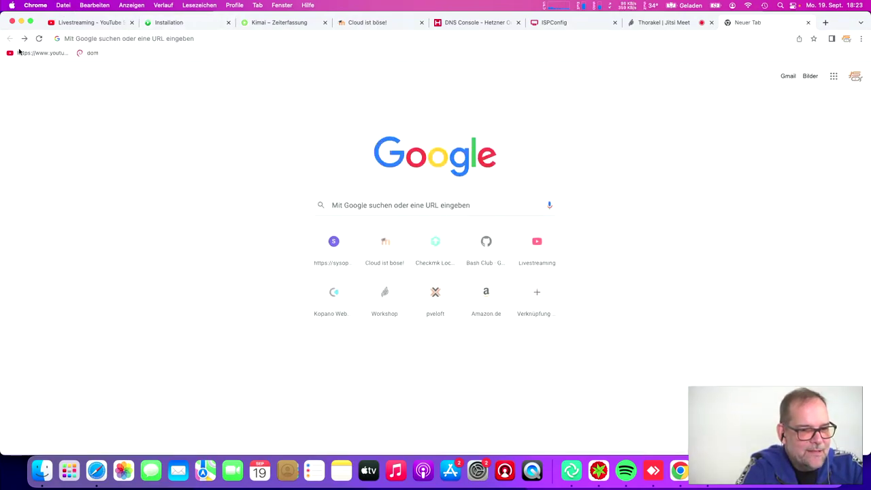
{"action": "left_click", "coordinate": [25, 39]}
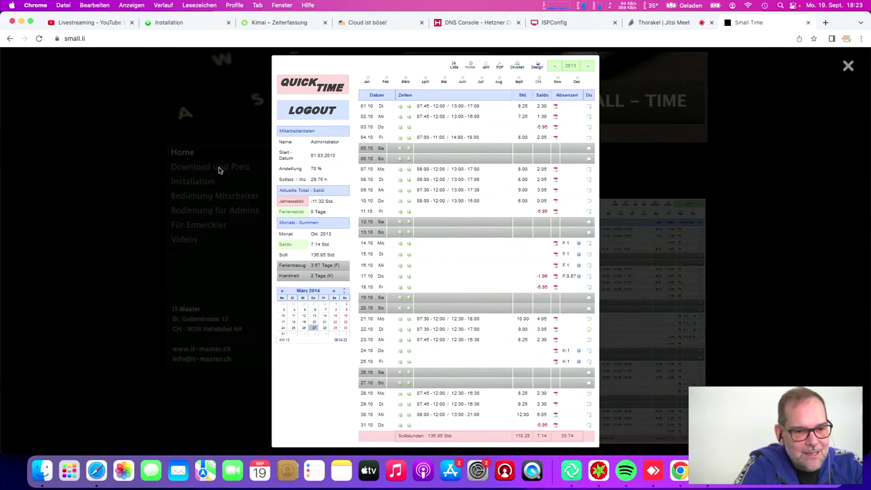
{"action": "left_click", "coordinate": [850, 67]}
{"action": "left_click", "coordinate": [211, 166]}
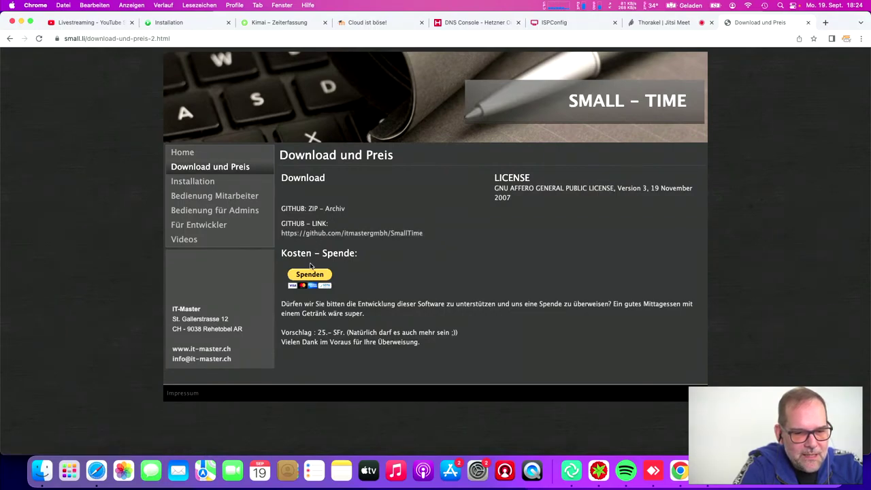
Open Small Time's Installation page and highlight the XAMPP / LAMP installieren and LINUX mit GUI lines.
{"action": "left_click", "coordinate": [212, 182]}
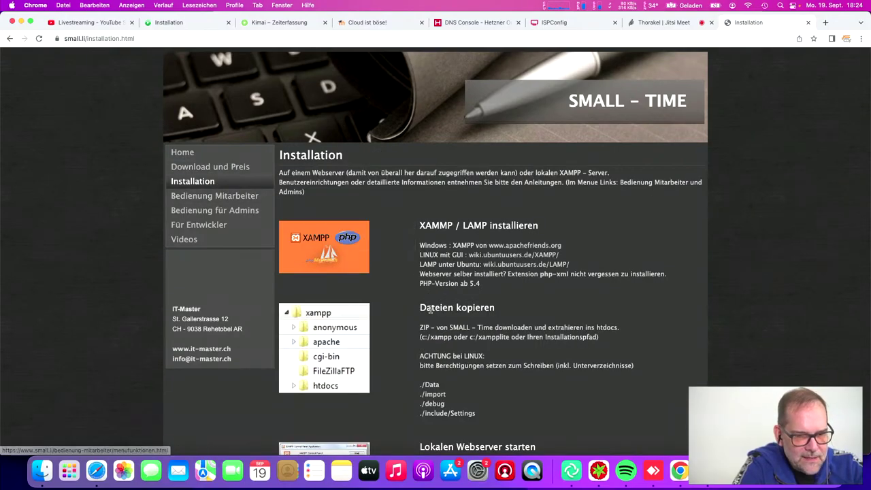
{"action": "scroll", "coordinate": [480, 261], "scroll_direction": "up", "scroll_amount": 5}
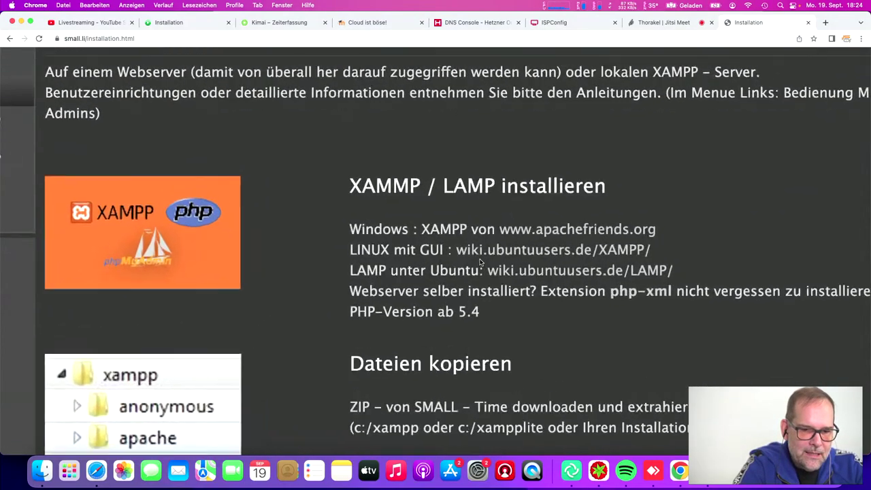
{"action": "triple_click", "coordinate": [386, 177]}
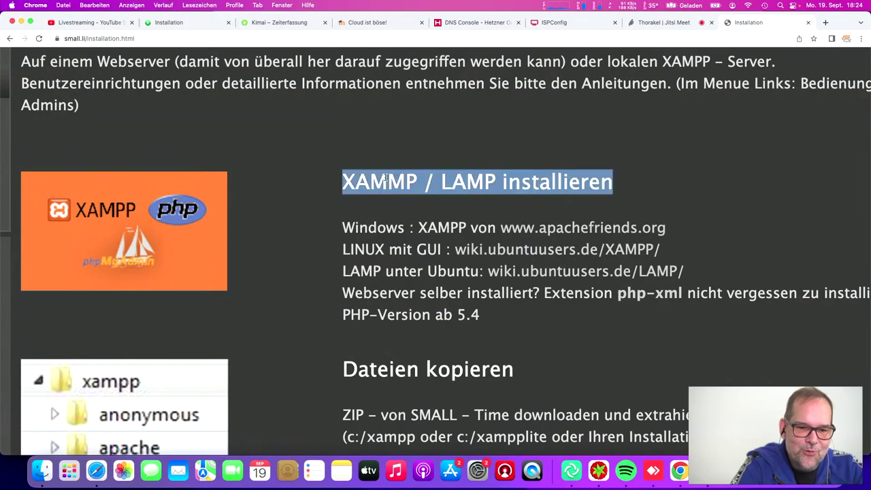
{"action": "left_click", "coordinate": [385, 178]}
{"action": "triple_click", "coordinate": [385, 178]}
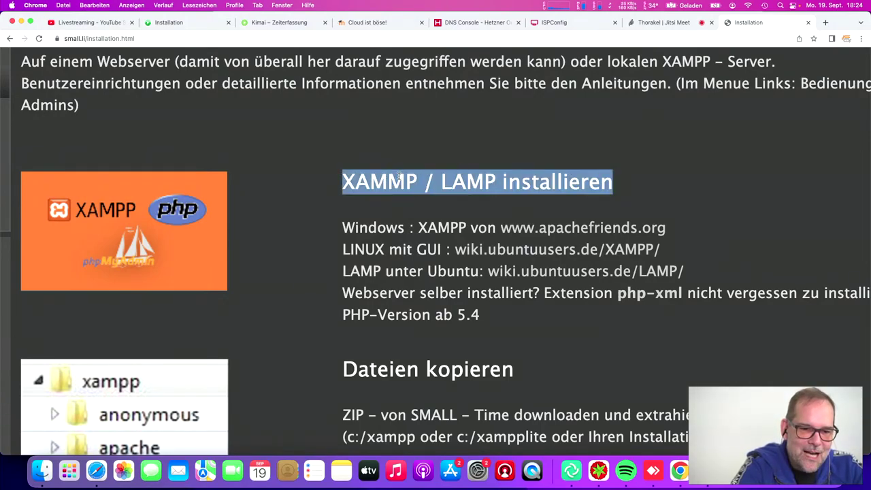
{"action": "scroll", "coordinate": [399, 176], "scroll_direction": "down", "scroll_amount": 5}
{"action": "scroll", "coordinate": [399, 175], "scroll_direction": "up", "scroll_amount": 4}
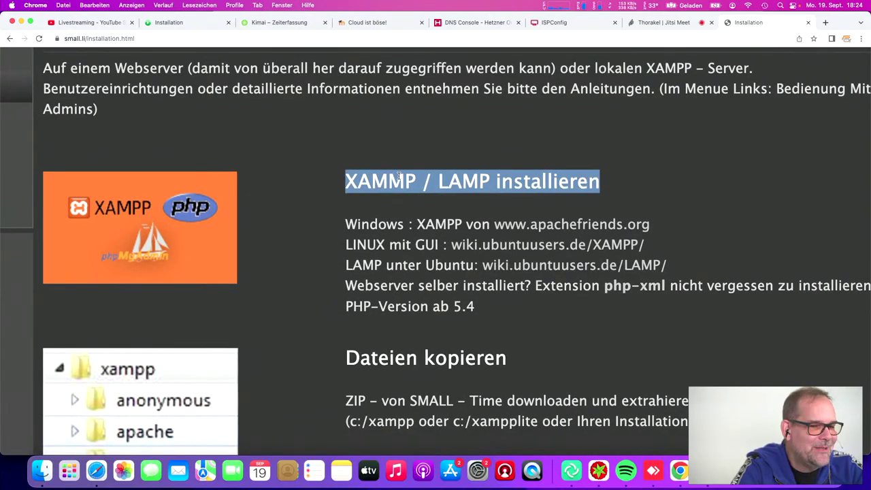
{"action": "scroll", "coordinate": [399, 176], "scroll_direction": "down", "scroll_amount": 1}
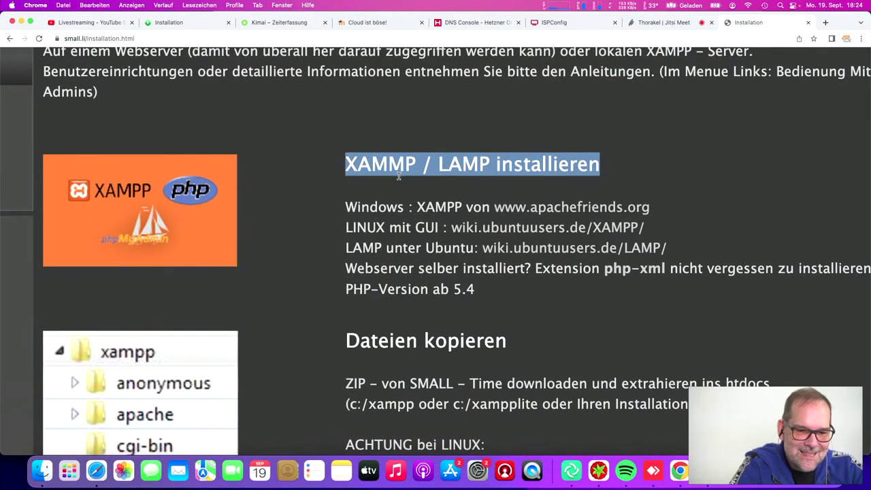
{"action": "triple_click", "coordinate": [398, 232]}
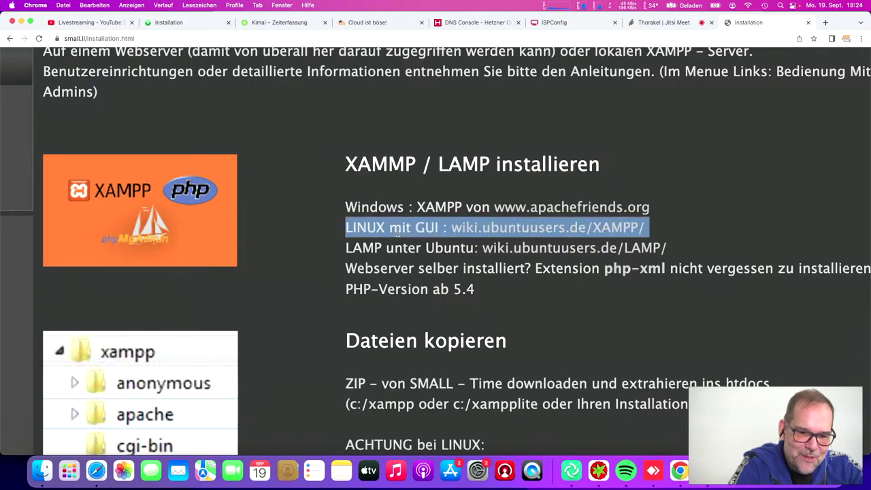
Scroll through the remaining installation instructions, then return to the Kimai dashboard tab.
{"action": "scroll", "coordinate": [400, 267], "scroll_direction": "down", "scroll_amount": 4}
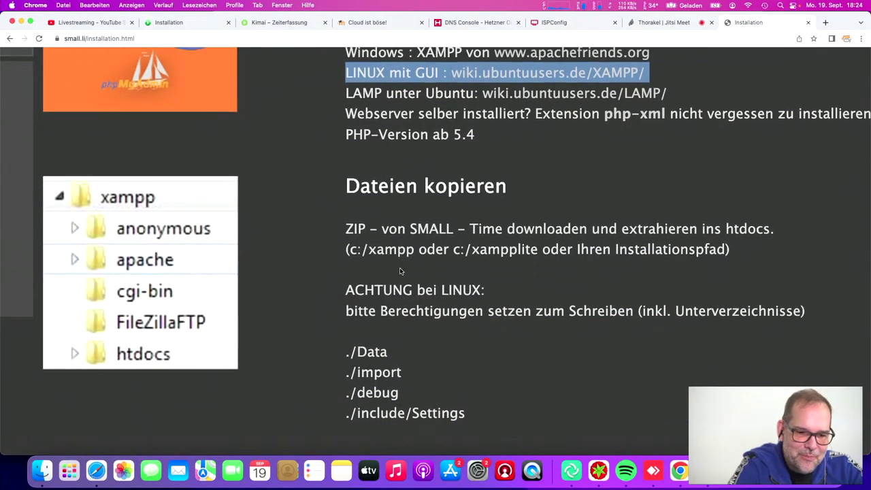
{"action": "scroll", "coordinate": [401, 270], "scroll_direction": "down", "scroll_amount": 5}
{"action": "scroll", "coordinate": [383, 286], "scroll_direction": "down", "scroll_amount": 2}
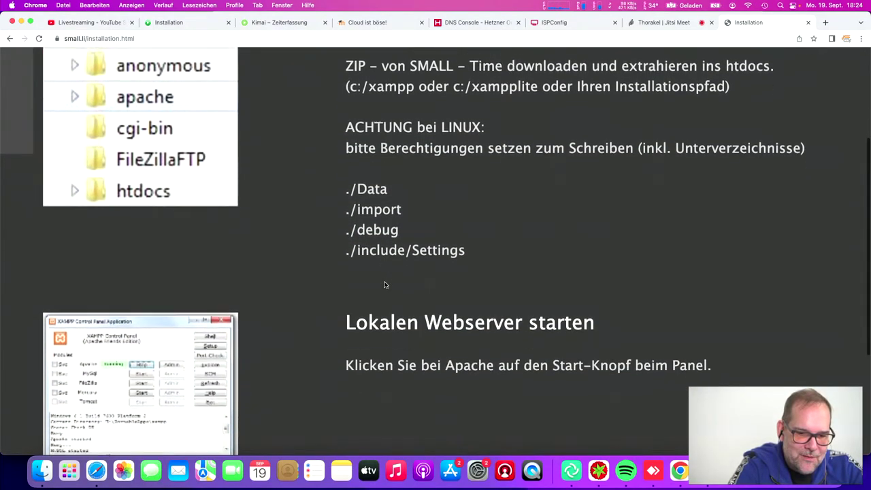
{"action": "scroll", "coordinate": [384, 285], "scroll_direction": "down", "scroll_amount": 4}
{"action": "scroll", "coordinate": [384, 285], "scroll_direction": "down", "scroll_amount": 2}
{"action": "scroll", "coordinate": [384, 285], "scroll_direction": "down", "scroll_amount": 2}
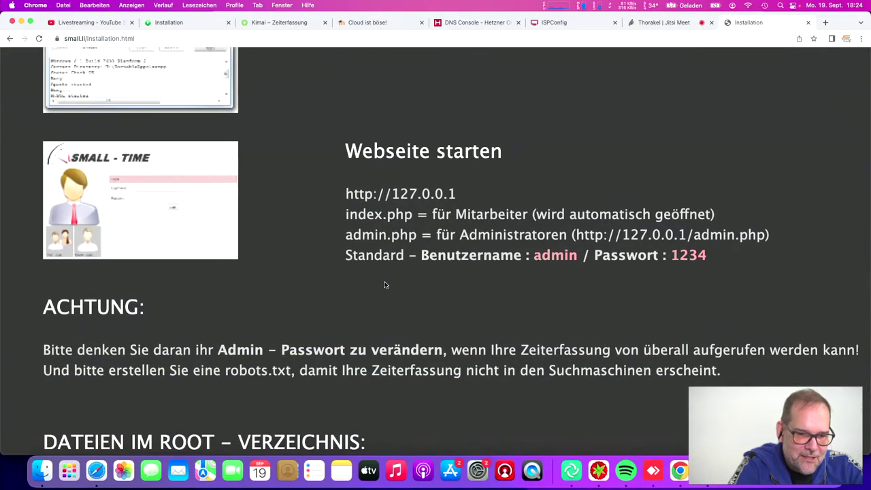
{"action": "scroll", "coordinate": [374, 334], "scroll_direction": "right", "scroll_amount": 2}
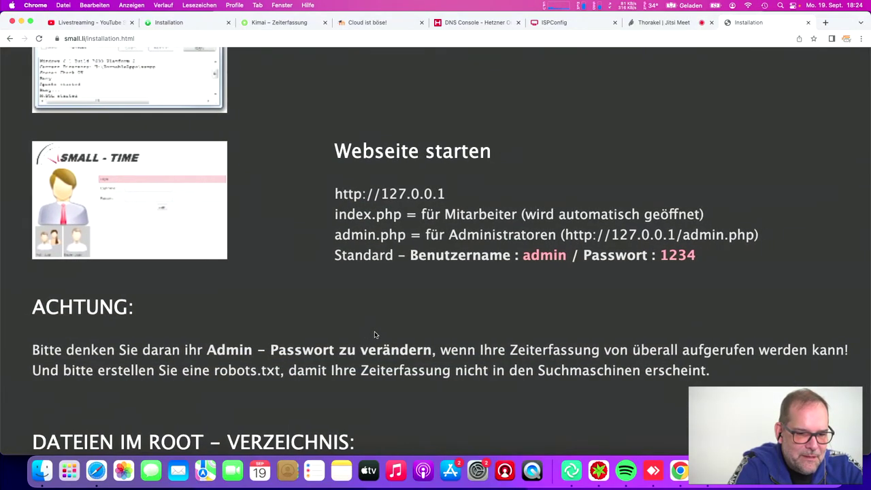
{"action": "scroll", "coordinate": [375, 334], "scroll_direction": "down", "scroll_amount": 3}
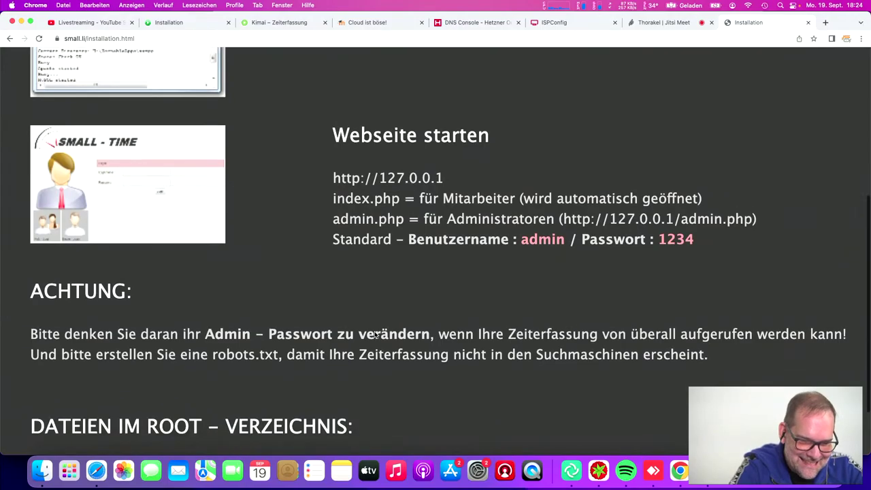
{"action": "scroll", "coordinate": [374, 335], "scroll_direction": "down", "scroll_amount": 3}
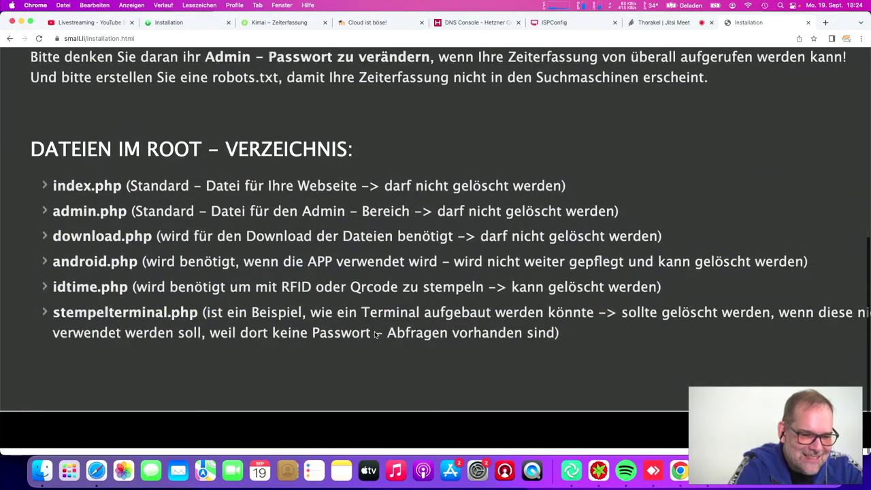
{"action": "scroll", "coordinate": [371, 320], "scroll_direction": "up", "scroll_amount": 10}
{"action": "scroll", "coordinate": [368, 307], "scroll_direction": "up", "scroll_amount": 3}
{"action": "scroll", "coordinate": [367, 302], "scroll_direction": "down", "scroll_amount": 5}
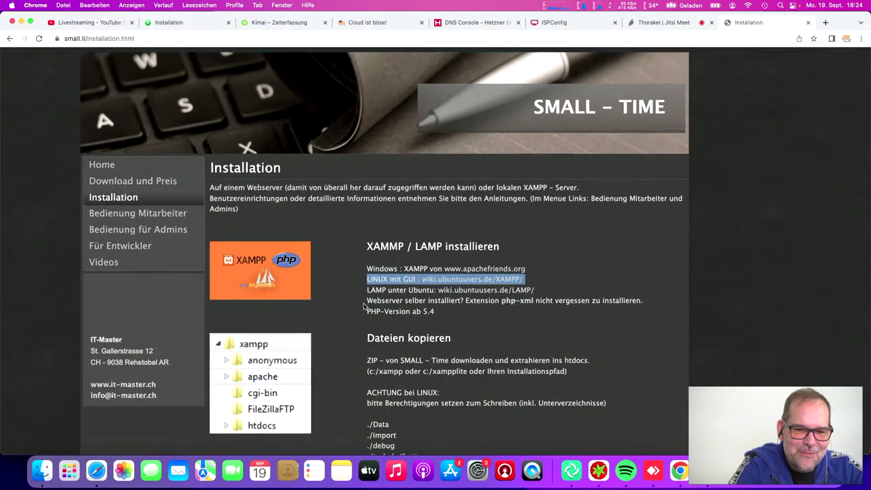
{"action": "scroll", "coordinate": [360, 307], "scroll_direction": "down", "scroll_amount": 2}
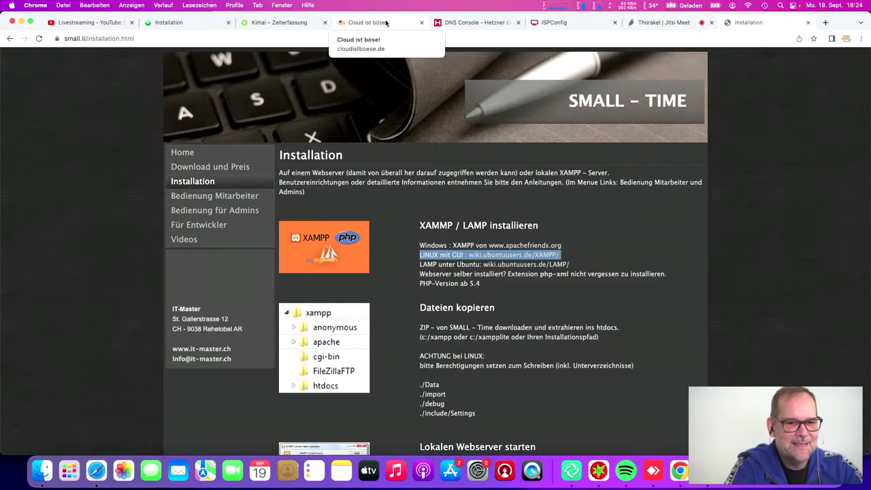
{"action": "left_click", "coordinate": [298, 25]}
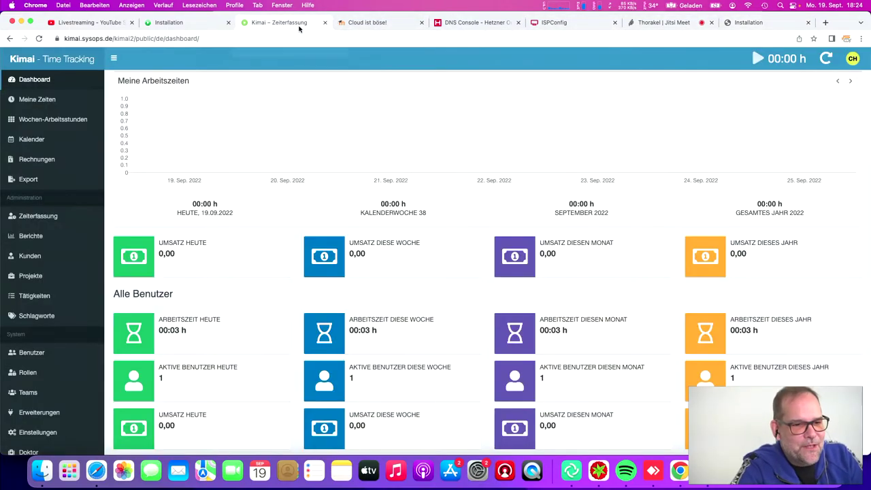
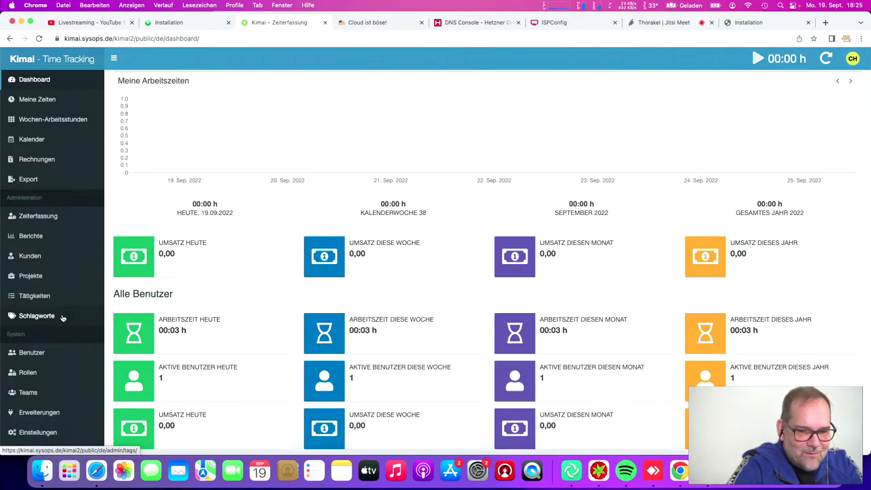
Move past the DNS Console and Jitsi tabs to the ISPConfig Websites list showing kimai.sysops.de.
{"action": "left_click", "coordinate": [475, 23]}
{"action": "left_click", "coordinate": [643, 24]}
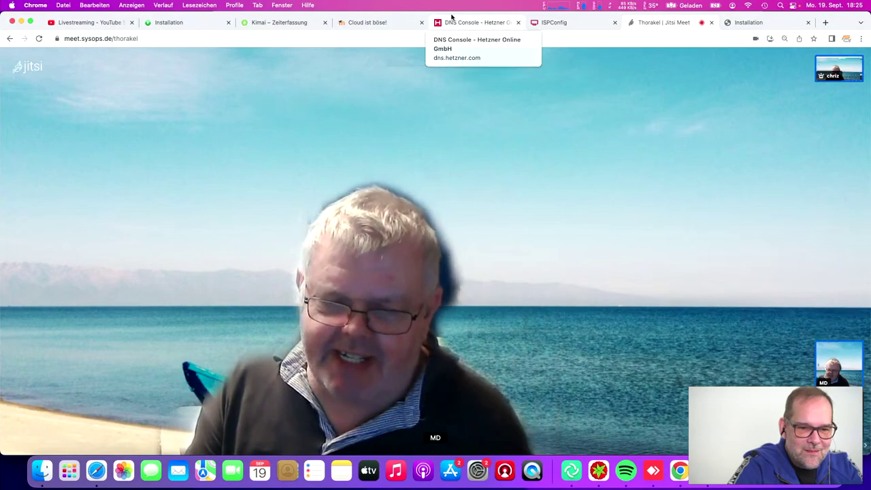
{"action": "left_click", "coordinate": [564, 22]}
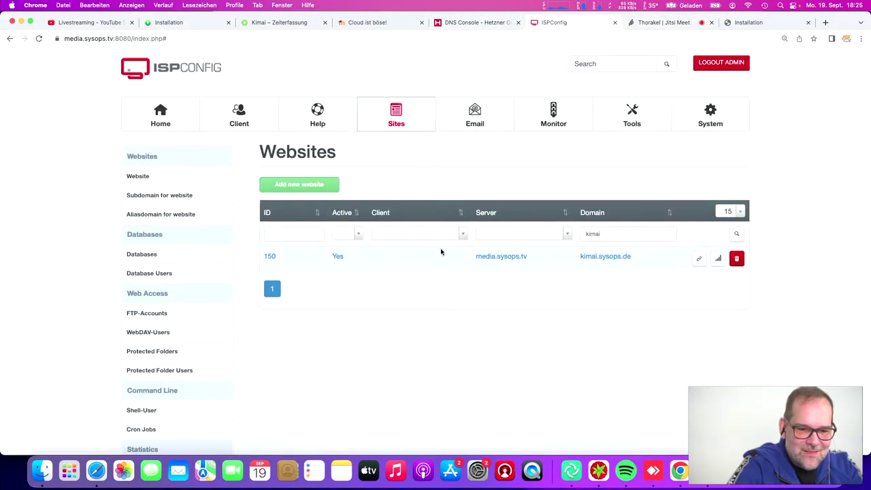
Save the kimai.sysops.de web domain as inactive, then bring up the Small-Time installation page.
{"action": "left_click", "coordinate": [605, 256]}
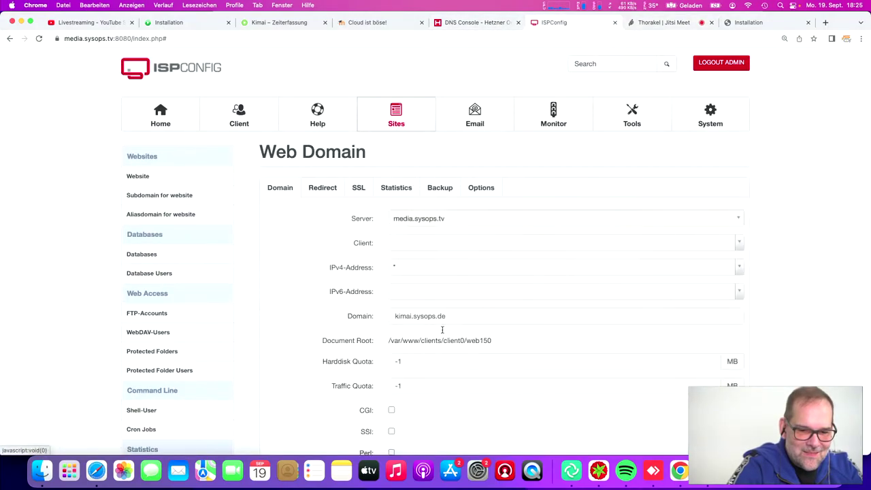
{"action": "scroll", "coordinate": [442, 331], "scroll_direction": "down", "scroll_amount": 5}
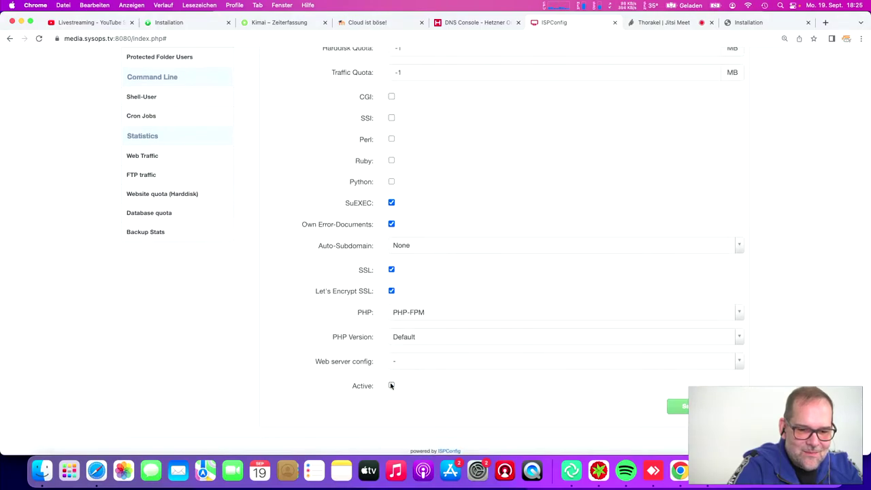
{"action": "left_click", "coordinate": [679, 407]}
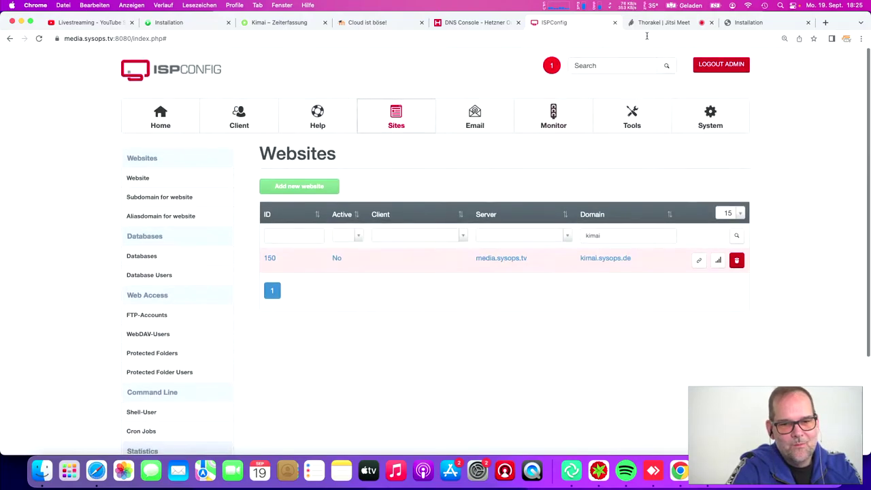
{"action": "left_click", "coordinate": [664, 24]}
{"action": "left_click", "coordinate": [765, 25]}
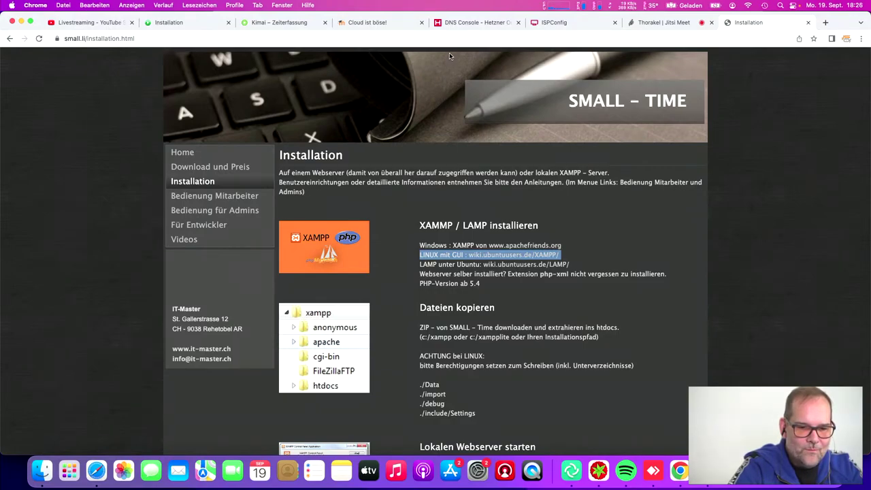
Copy the ZIP - Archiv link address from Small-Time's Download und Preis page.
{"action": "left_click", "coordinate": [448, 300]}
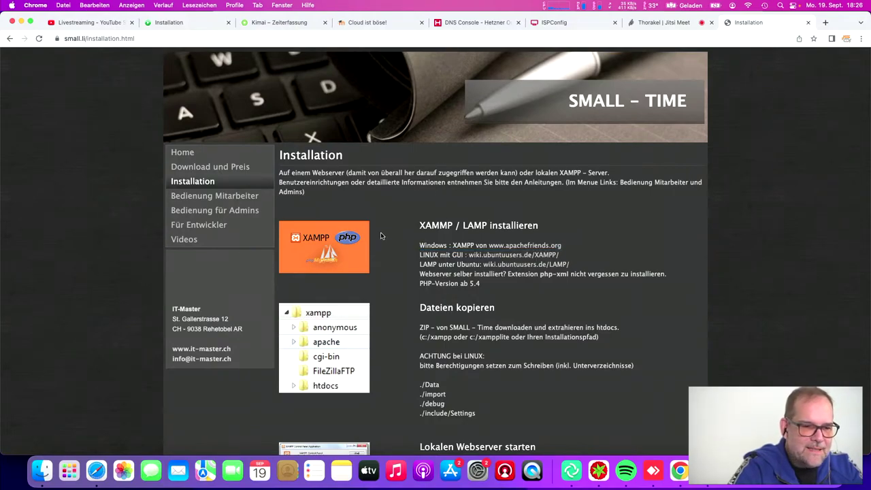
{"action": "left_click", "coordinate": [241, 171]}
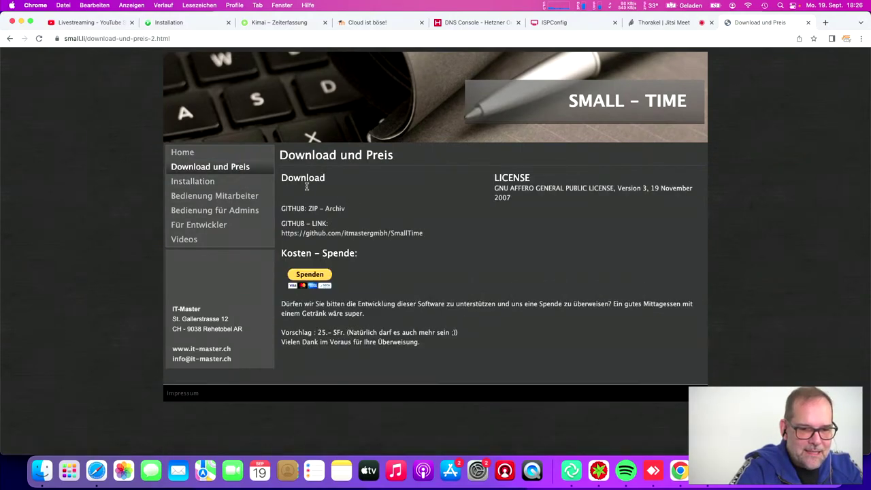
{"action": "right_click", "coordinate": [320, 209]}
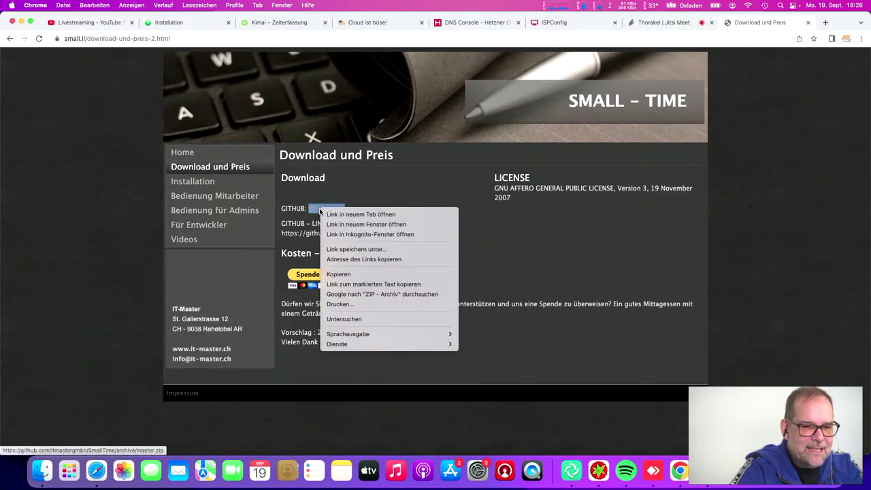
{"action": "left_click", "coordinate": [365, 261]}
Launch Terminal in a new tab and search the shell history for the ssh command.
{"action": "key", "text": "super+space"}
{"action": "type", "text": "terminal"}
{"action": "key", "text": "Return"}
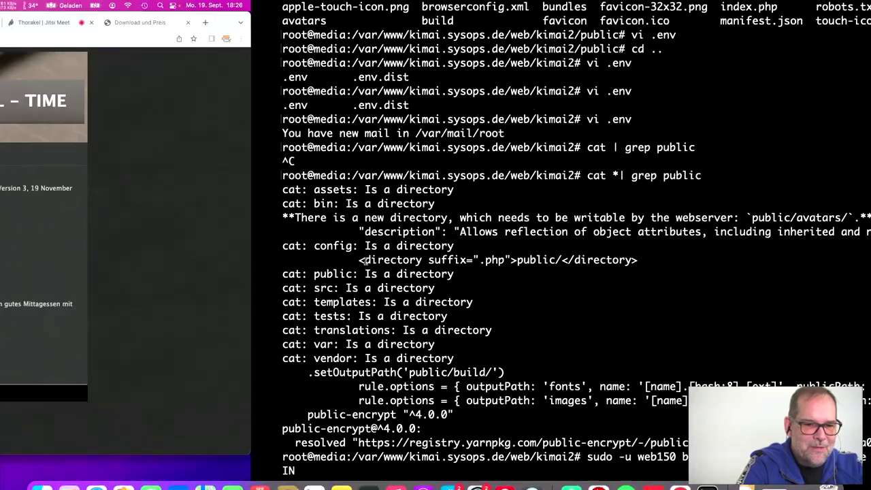
{"action": "key", "text": "super+t"}
{"action": "key", "text": "ctrl+r"}
{"action": "type", "text": "50."}
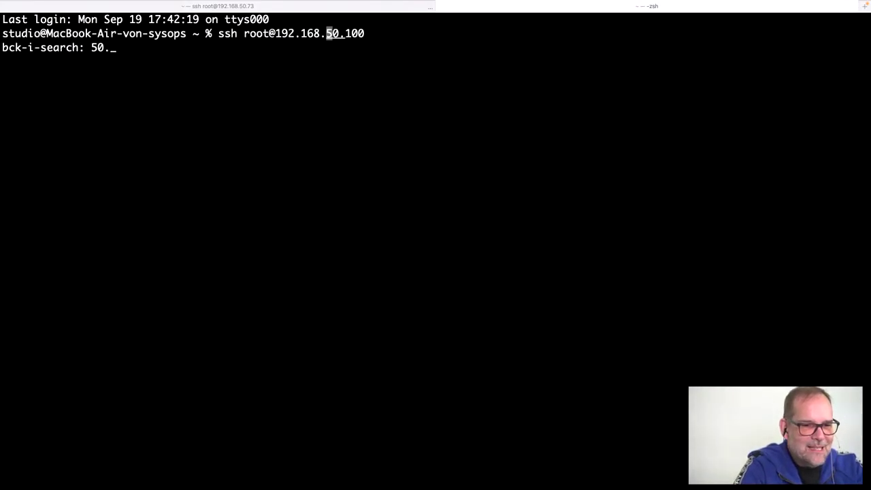
{"action": "type", "text": "10"}
{"action": "key", "text": "Right"}
{"action": "key", "text": "BackSpace"}
{"action": "key", "text": "Return"}
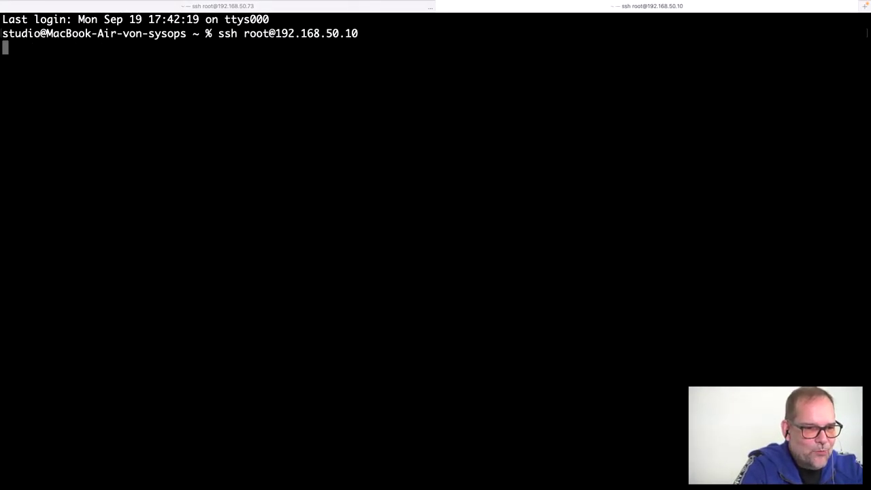
{"action": "type", "text": "cd /va"}
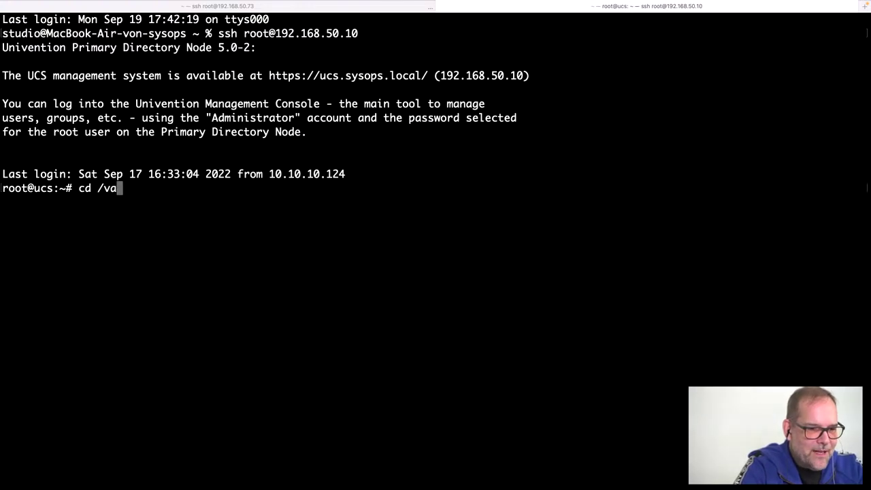
{"action": "type", "text": "r/www/"}
{"action": "key", "text": "Tab"}
{"action": "key", "text": "Tab"}
{"action": "key", "text": "Tab"}
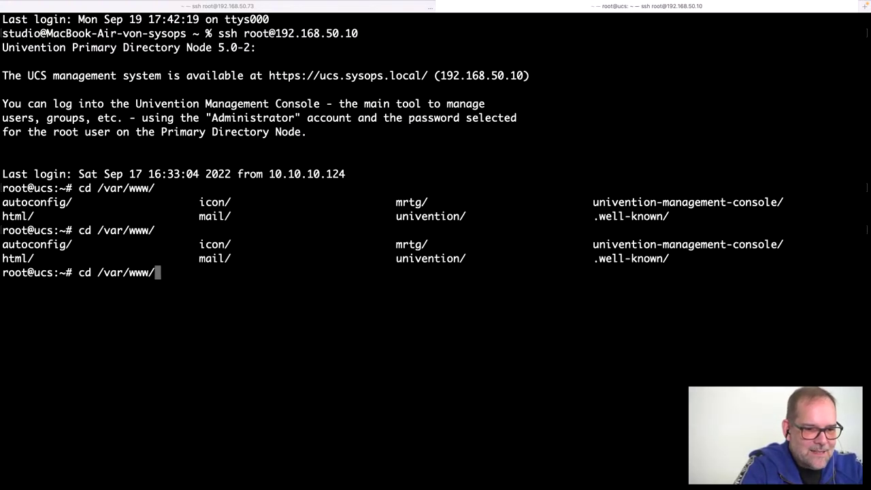
{"action": "key", "text": "Return"}
Create the directory /var/www/time, enter it and confirm it is empty.
{"action": "type", "text": "mkdir"}
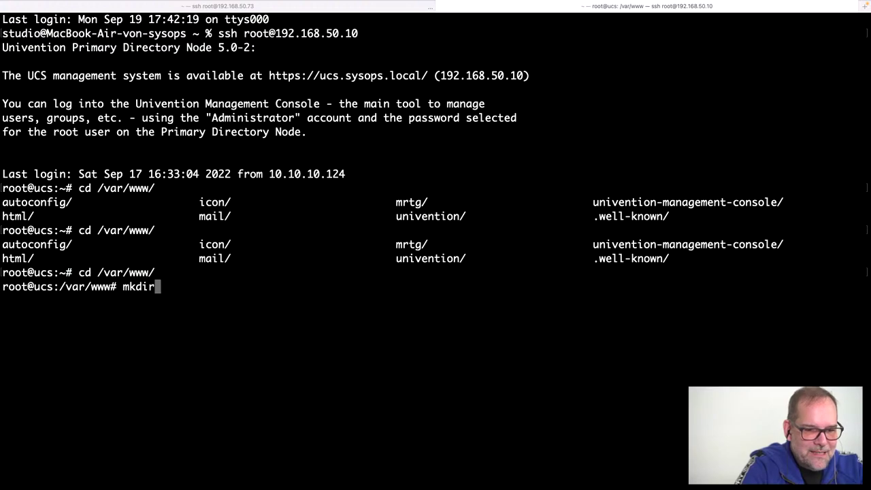
{"action": "key", "text": "super+Tab"}
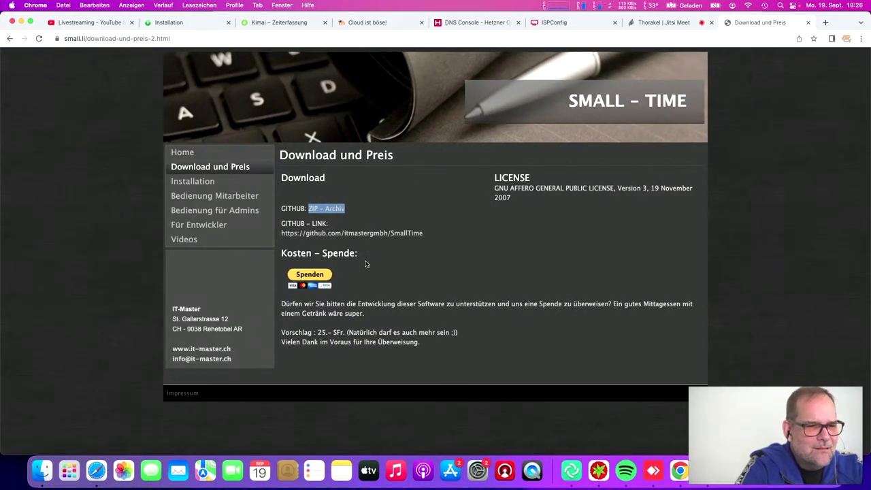
{"action": "key", "text": "super+Tab"}
{"action": "type", "text": "smakk"}
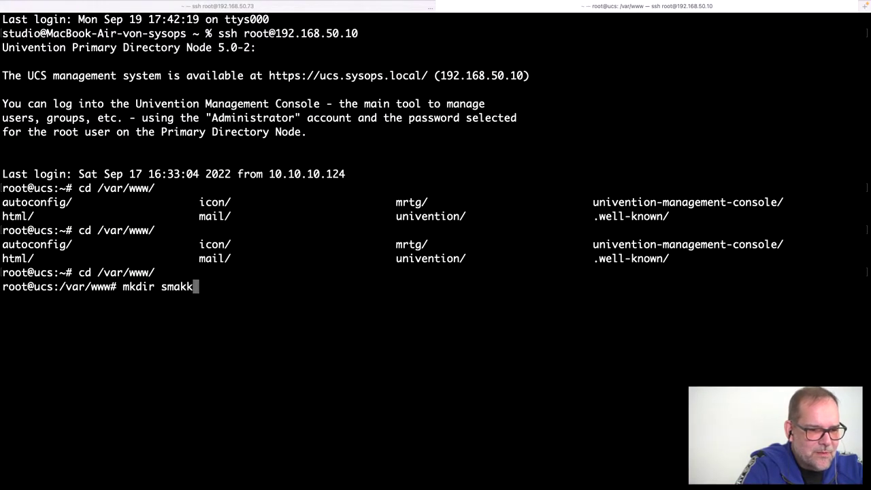
{"action": "key", "text": "BackSpace"}
{"action": "key", "text": "BackSpace"}
{"action": "key", "text": "BackSpace"}
{"action": "key", "text": "BackSpace"}
{"action": "key", "text": "BackSpace"}
{"action": "type", "text": "tom"}
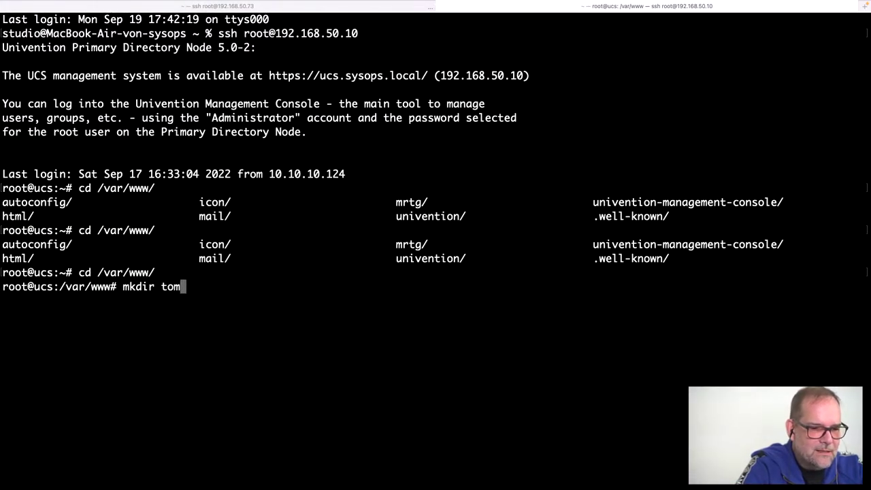
{"action": "key", "text": "BackSpace"}
{"action": "key", "text": "BackSpace"}
{"action": "type", "text": "ime"}
{"action": "key", "text": "Return"}
{"action": "type", "text": "cd"}
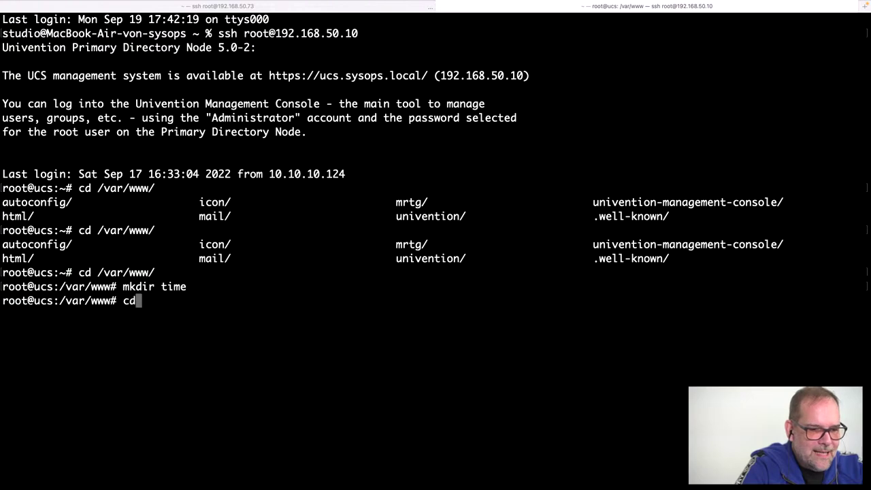
{"action": "type", "text": " time/"}
{"action": "key", "text": "Return"}
{"action": "type", "text": "ls"}
{"action": "key", "text": "Return"}
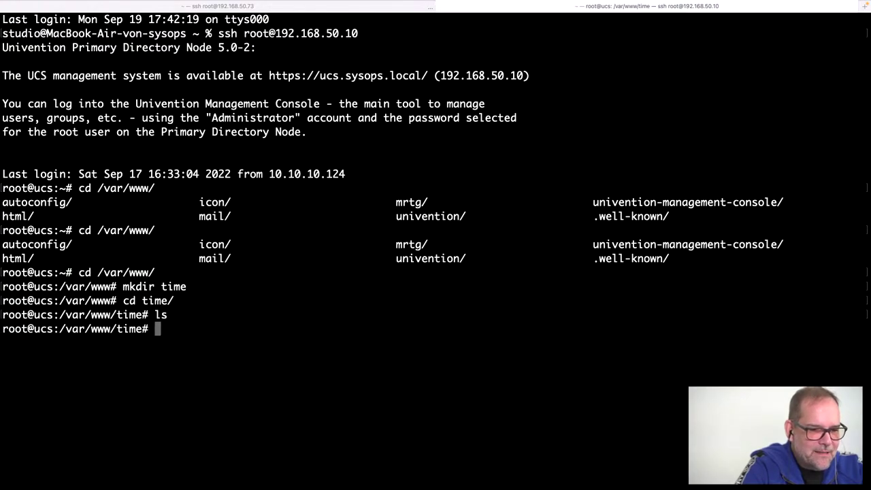
Download SmallTime's master.zip from GitHub with wget, unzip it and list the folder.
{"action": "type", "text": "wget https://github.com/itmastergmbh/SmallTime/archive/master.zip"}
{"action": "key", "text": "Return"}
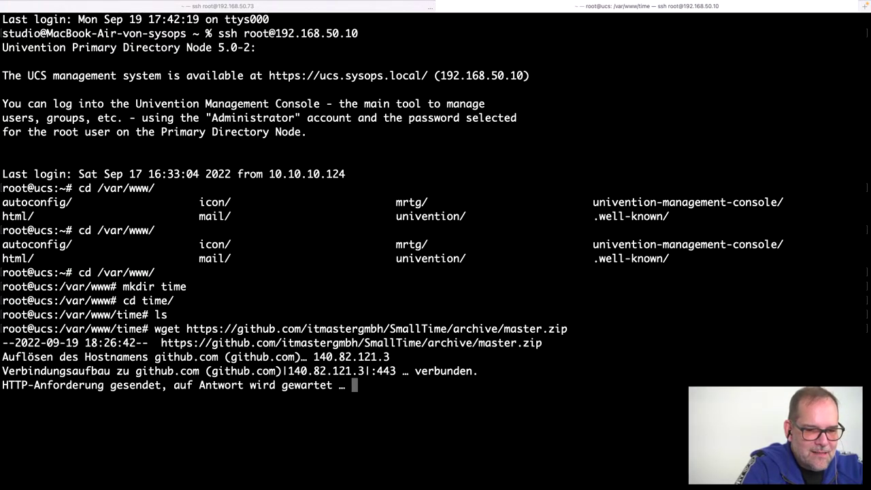
{"action": "type", "text": "un"}
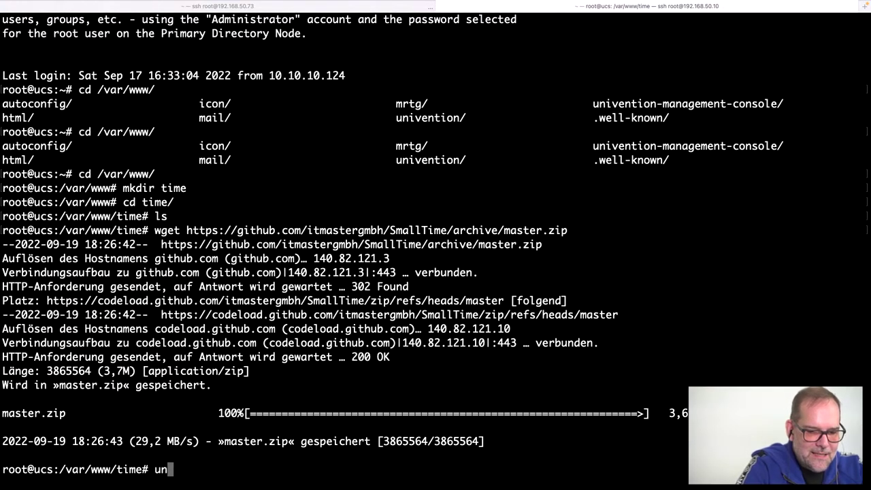
{"action": "type", "text": "zip mas"}
{"action": "key", "text": "Tab"}
{"action": "key", "text": "Return"}
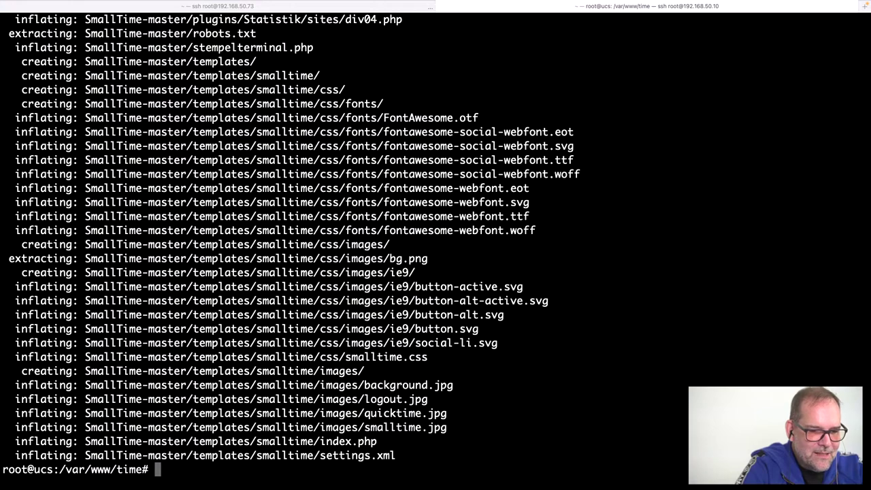
{"action": "type", "text": "ls"}
{"action": "key", "text": "Return"}
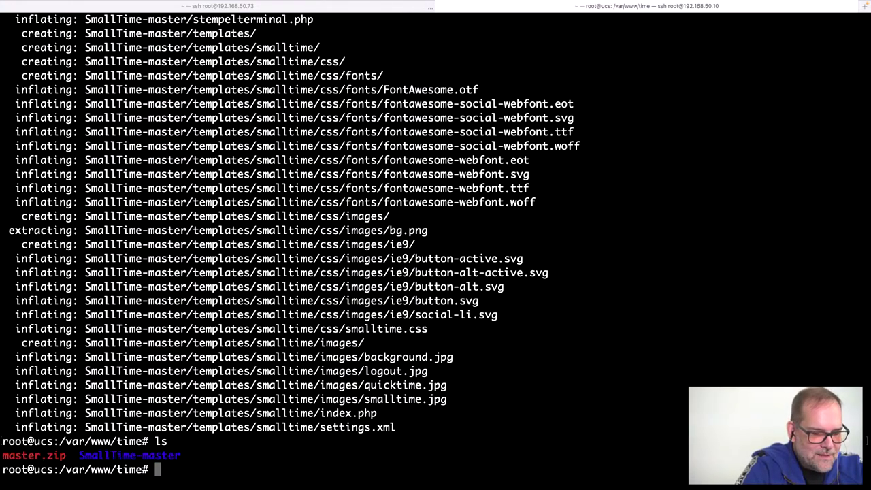
Start Midnight Commander (mc) with SmallTime-master highlighted in the left panel.
{"action": "type", "text": "mc"}
{"action": "key", "text": "Return"}
{"action": "key", "text": "Down"}
Mark all 25 files in SmallTime-master and move them up into /var/www/time.
{"action": "key", "text": "Return"}
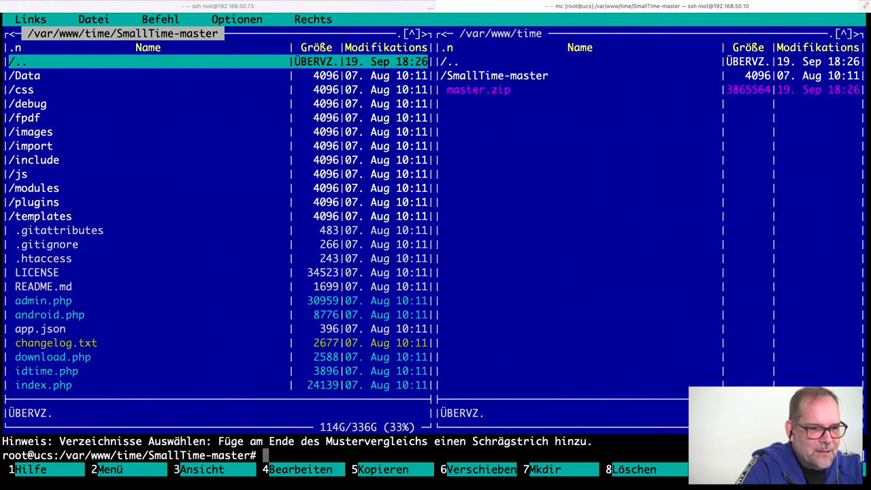
{"action": "key", "text": "plus"}
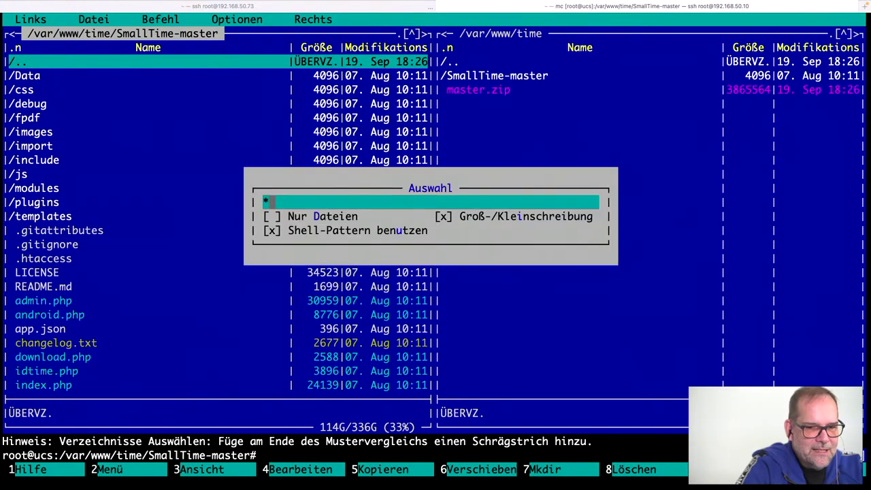
{"action": "key", "text": "Return"}
{"action": "key", "text": "Tab"}
{"action": "key", "text": "Down"}
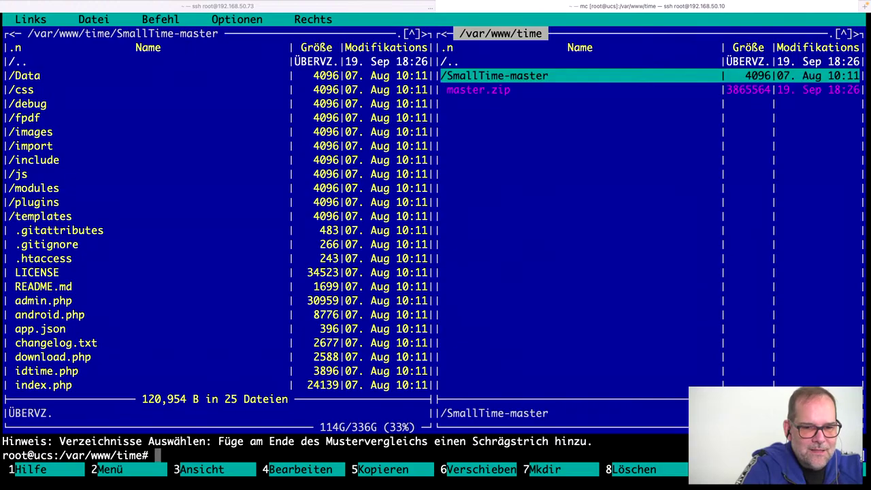
{"action": "key", "text": "Tab"}
{"action": "key", "text": "F6"}
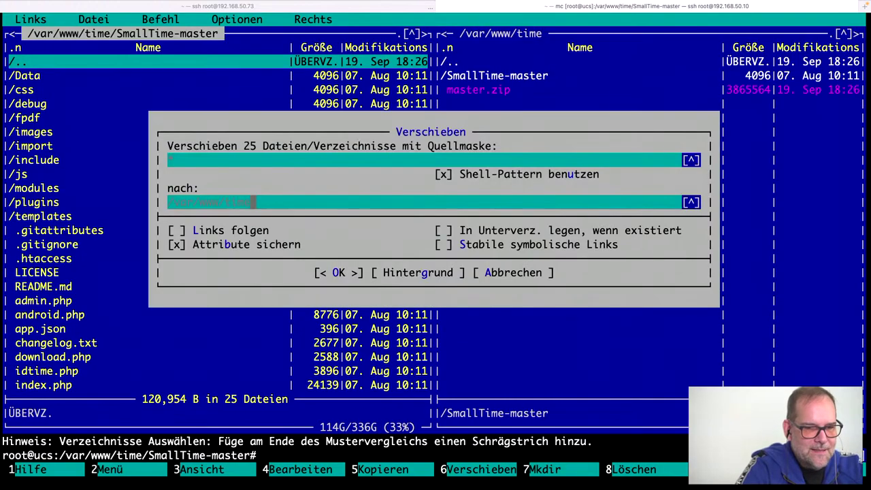
{"action": "key", "text": "Return"}
Load ucs.sysops.de/time in a new browser tab.
{"action": "key", "text": "super+Tab"}
{"action": "key", "text": "super+Tab"}
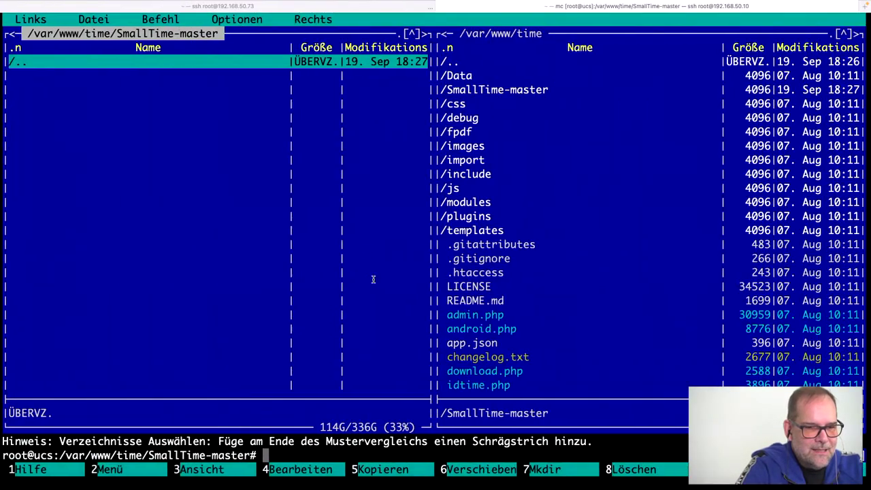
{"action": "key", "text": "super+Tab"}
{"action": "key", "text": "super+t"}
{"action": "type", "text": "u"}
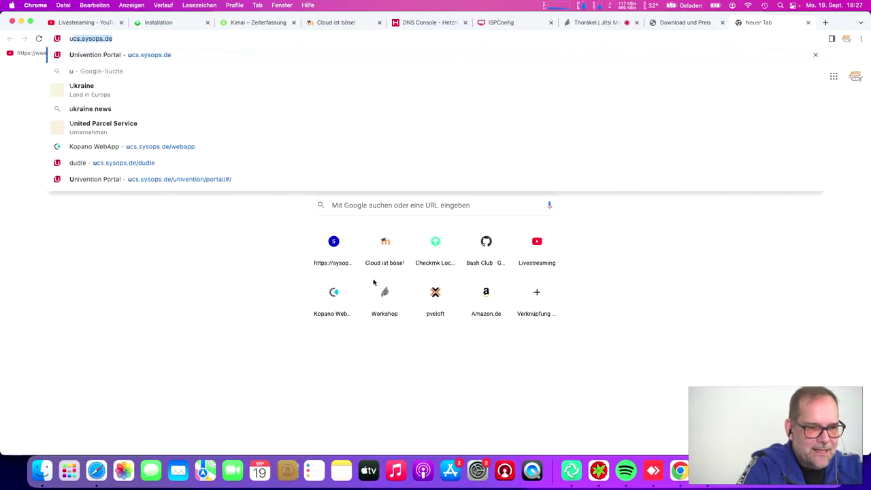
{"action": "type", "text": "cs.sysops.de/to"}
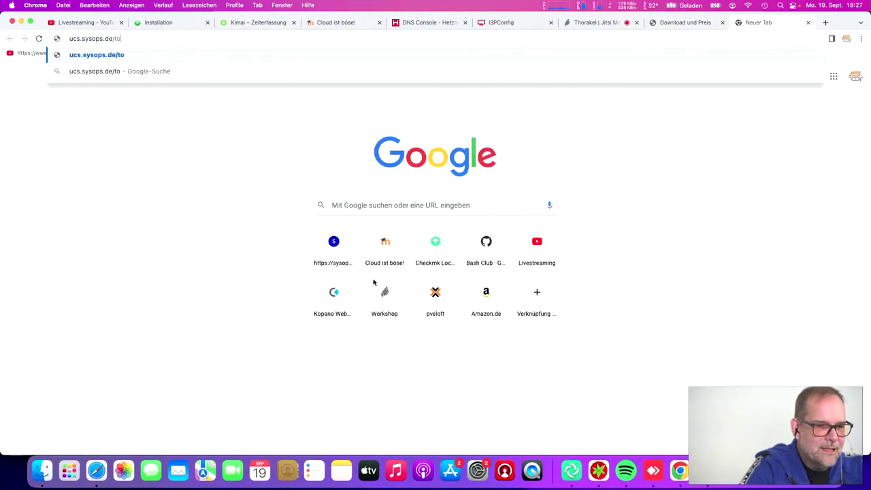
{"action": "type", "text": "im"}
{"action": "type", "text": "e"}
{"action": "key", "text": "Return"}
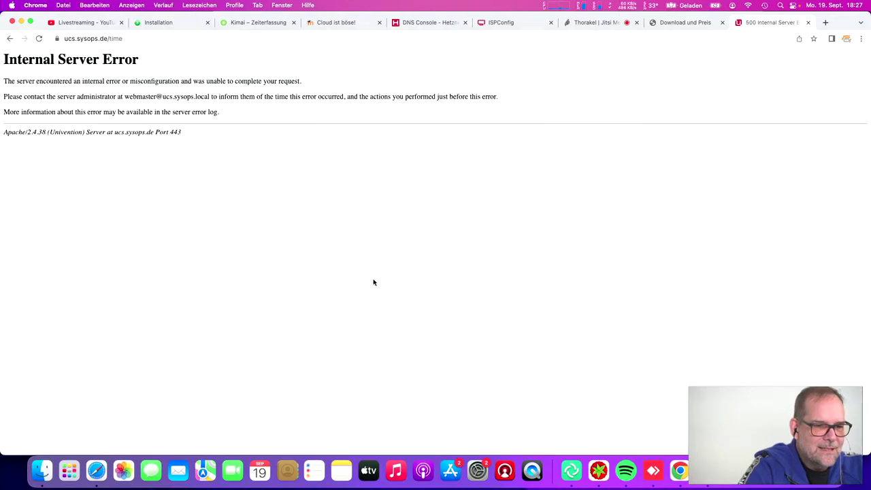
Quit Midnight Commander and list /var/www/time including hidden files with ls -althr.
{"action": "key", "text": "super+Tab"}
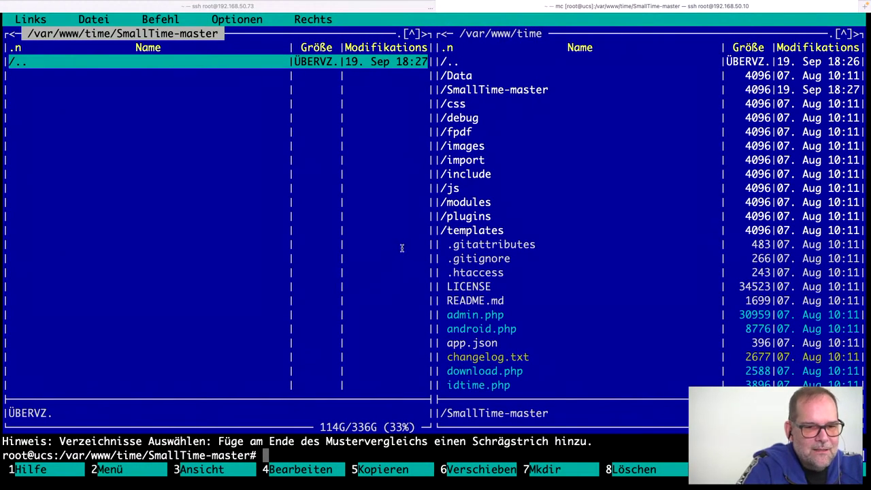
{"action": "key", "text": "Tab"}
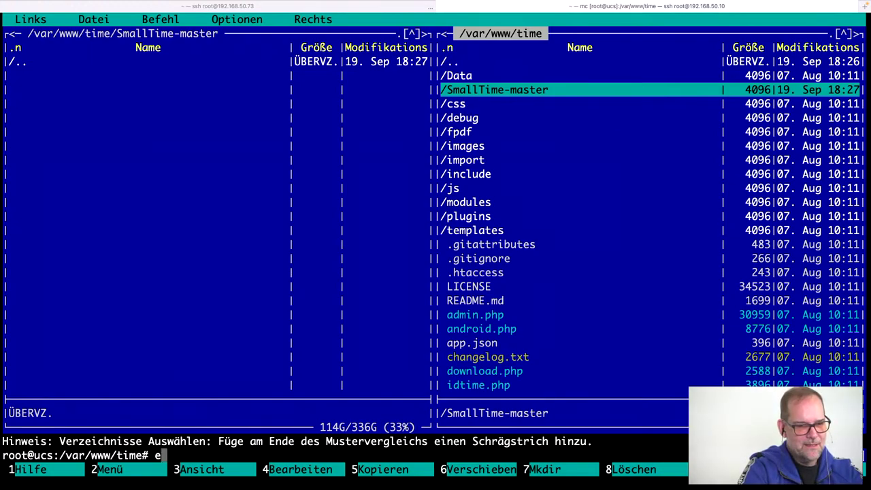
{"action": "type", "text": "xit"}
{"action": "key", "text": "Return"}
{"action": "type", "text": "*"}
{"action": "key", "text": "Return"}
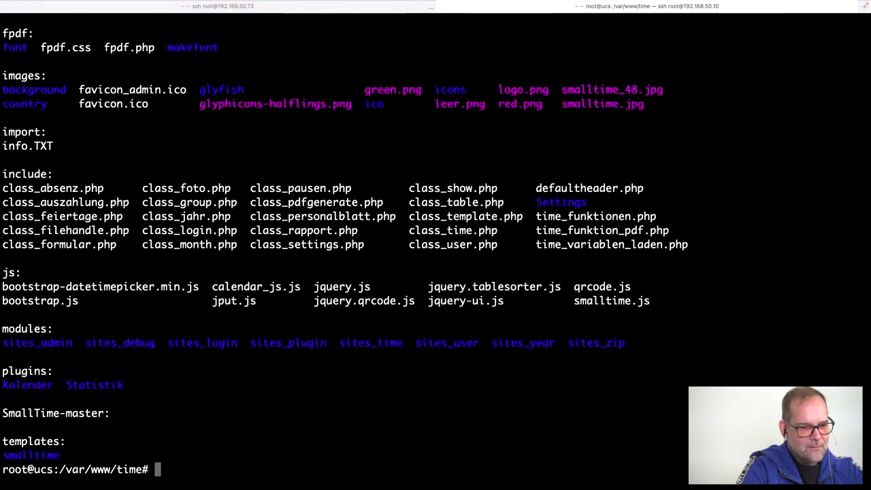
{"action": "type", "text": "ls -althr"}
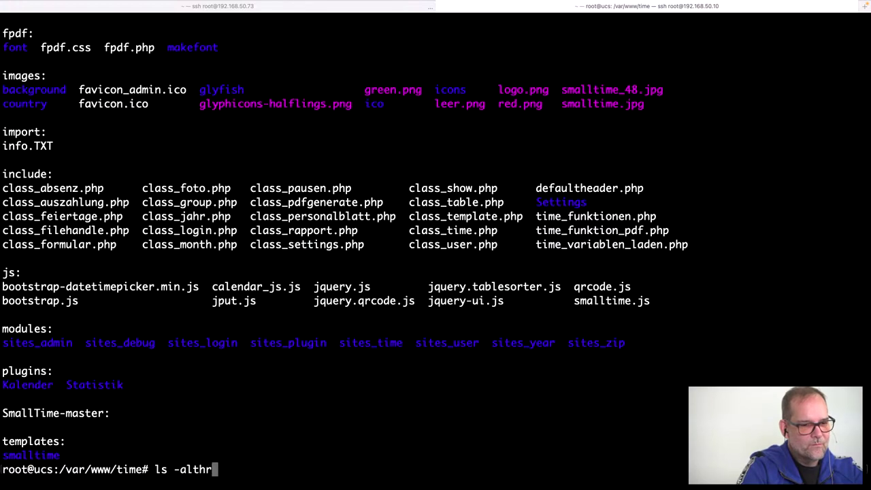
{"action": "key", "text": "Return"}
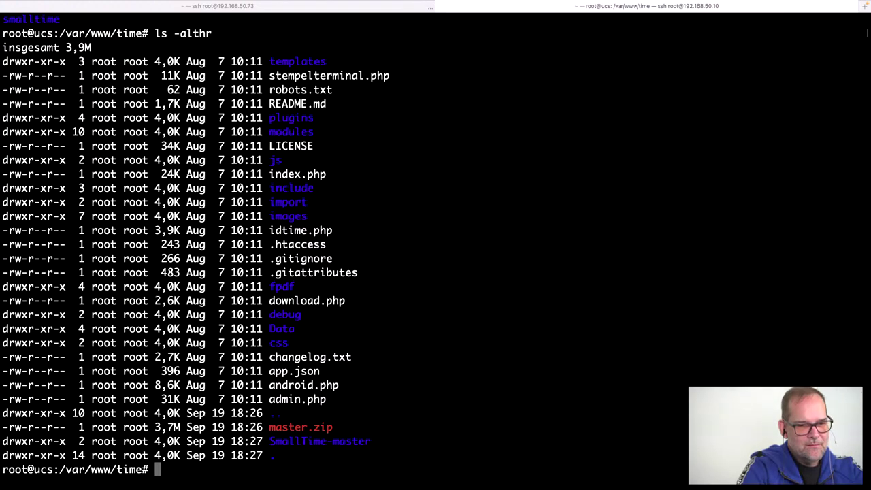
{"action": "key", "text": "super+Tab"}
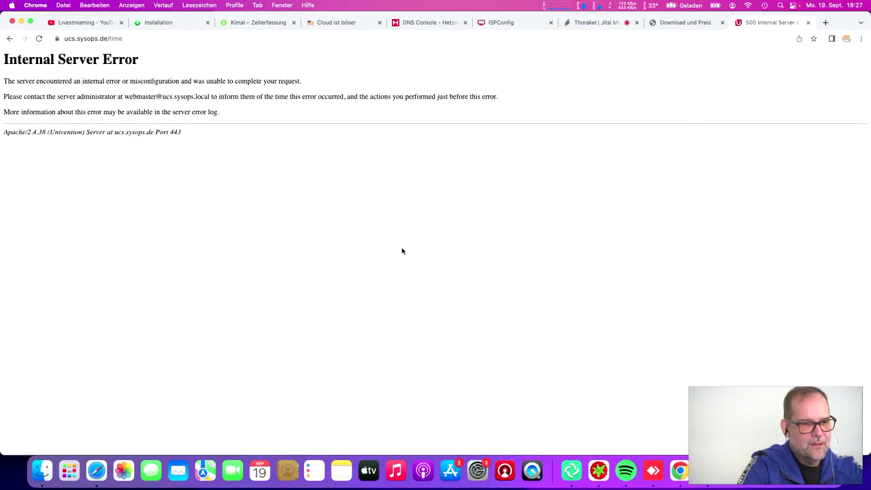
Correct the address to ucs.sysops.de/time and reload the page.
{"action": "key", "text": "super+l"}
{"action": "key", "text": "Left"}
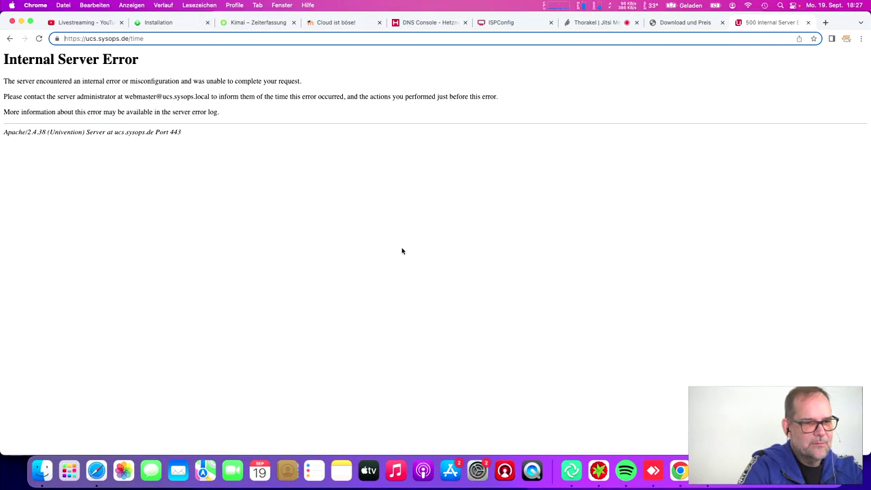
{"action": "key", "text": "BackSpace"}
{"action": "key", "text": "BackSpace"}
{"action": "key", "text": "BackSpace"}
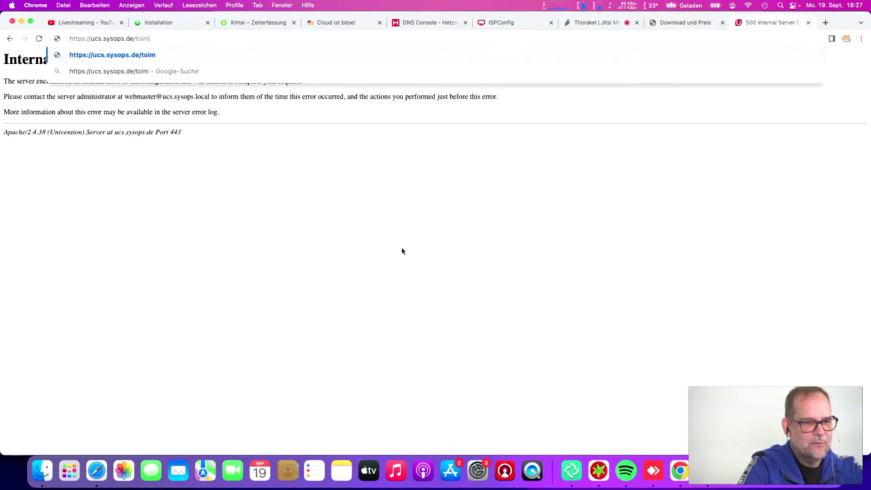
{"action": "key", "text": "BackSpace"}
{"action": "key", "text": "BackSpace"}
{"action": "key", "text": "BackSpace"}
{"action": "type", "text": "oi"}
{"action": "key", "text": "BackSpace"}
{"action": "key", "text": "BackSpace"}
{"action": "type", "text": "ime"}
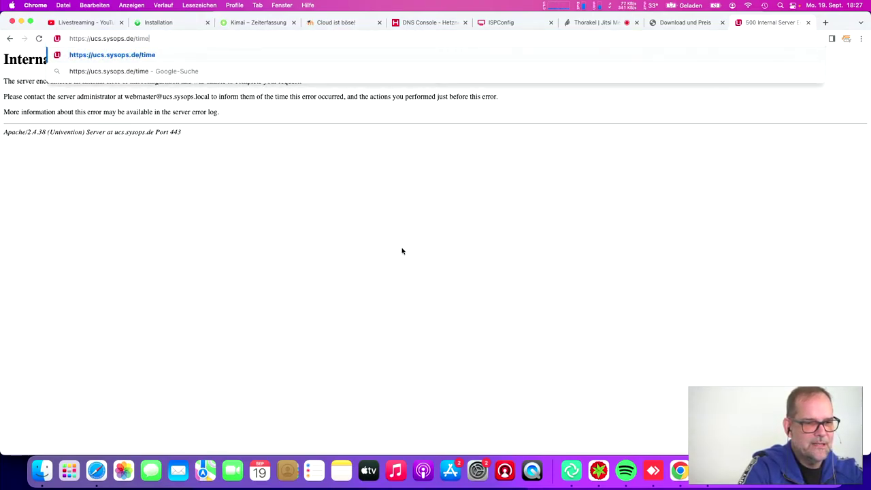
{"action": "key", "text": "Return"}
Copy changelog.txt from the terminal listing and load ucs.sysops.de/time/changelog.txt.
{"action": "key", "text": "super+Tab"}
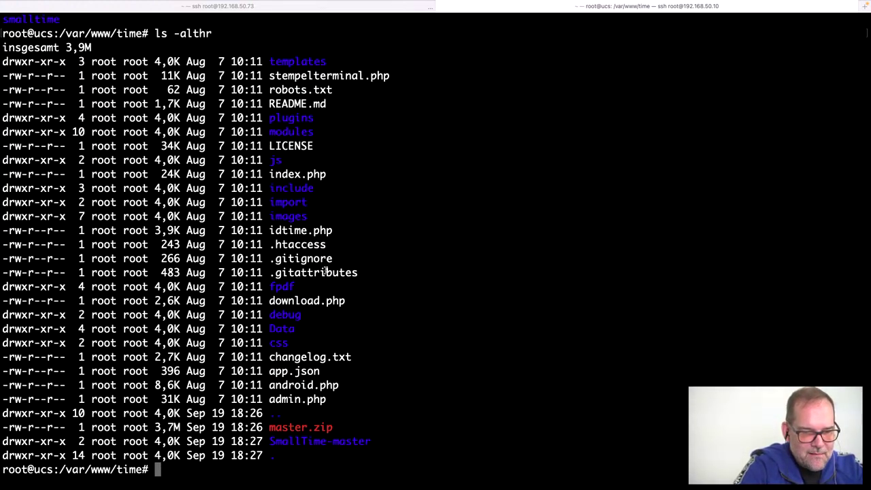
{"action": "left_click_drag", "start_coordinate": [352, 357], "coordinate": [273, 356]}
{"action": "key", "text": "super+c"}
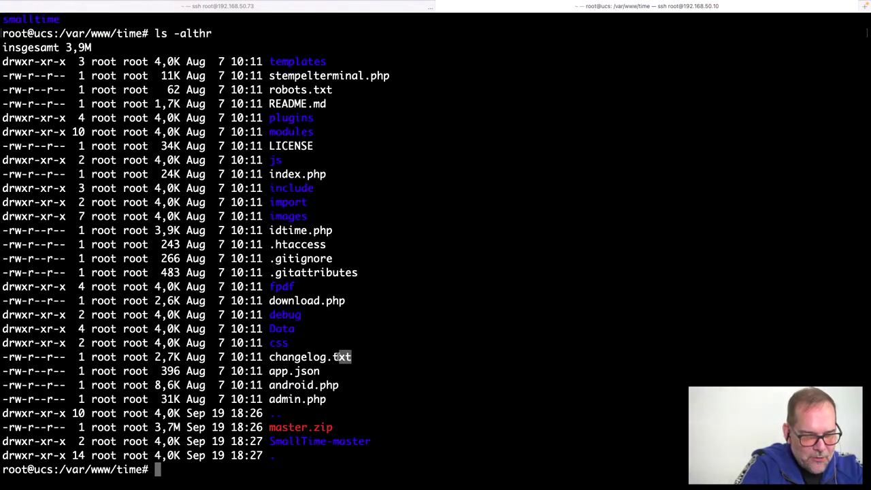
{"action": "key", "text": "super+Tab"}
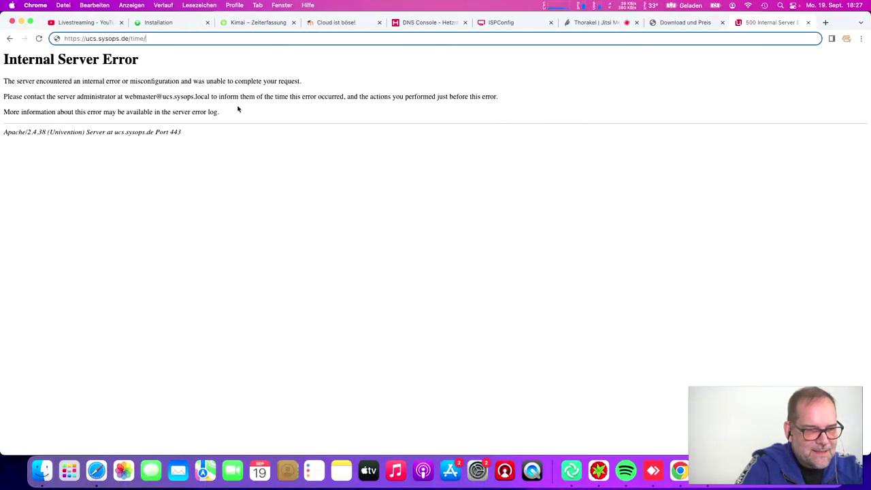
{"action": "key", "text": "super+v"}
{"action": "key", "text": "Return"}
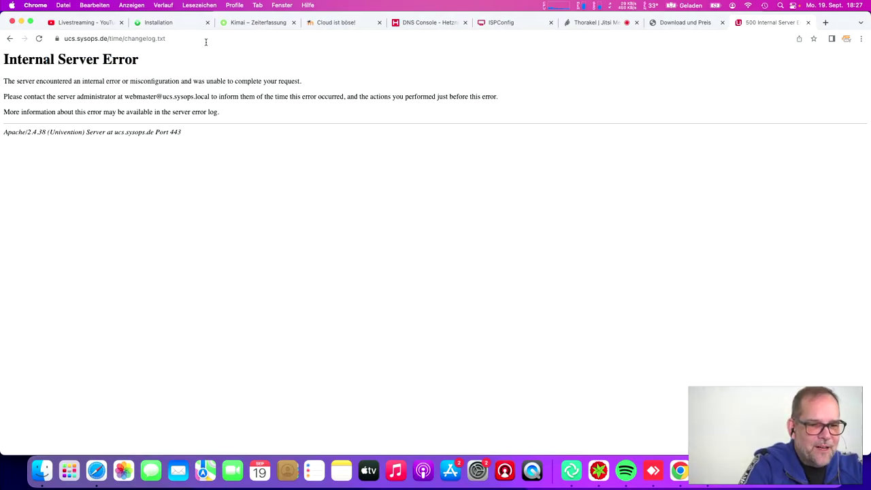
{"action": "key", "text": "super+Tab"}
Follow /var/log/apache2/error.log with tail -f to find the .htaccess error, then stop it.
{"action": "type", "text": "ti"}
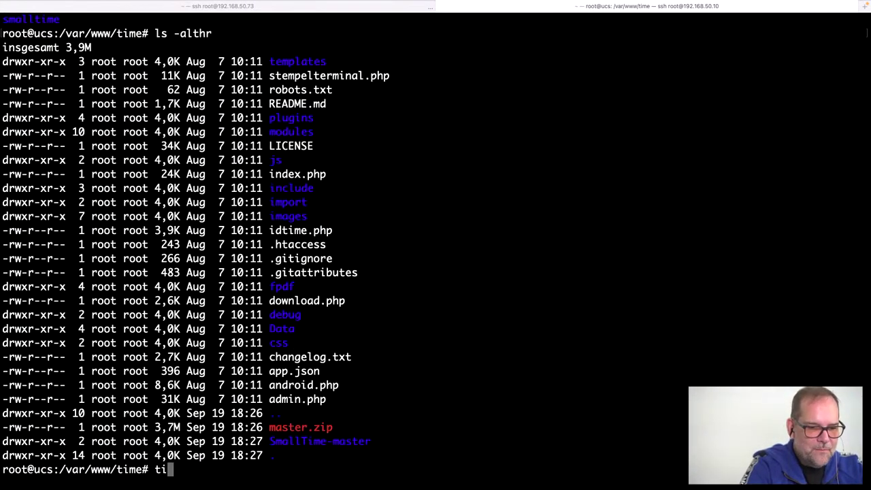
{"action": "type", "text": "ail -f /v"}
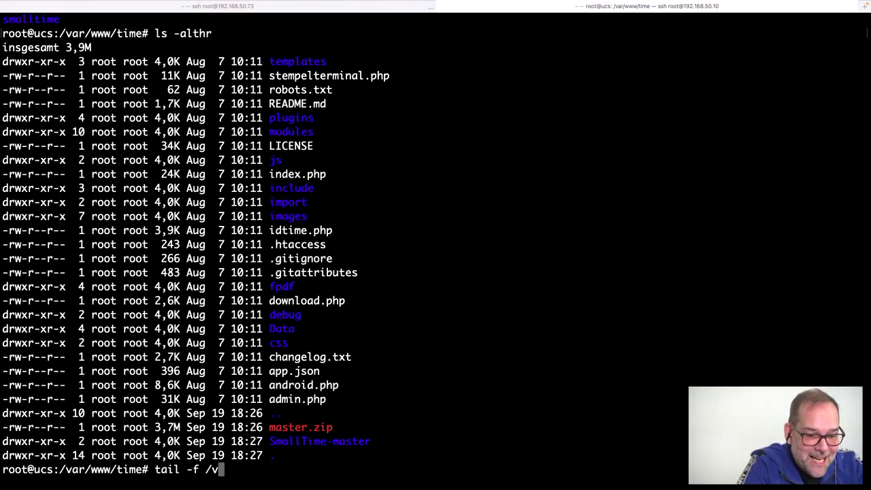
{"action": "type", "text": "ar/logh"}
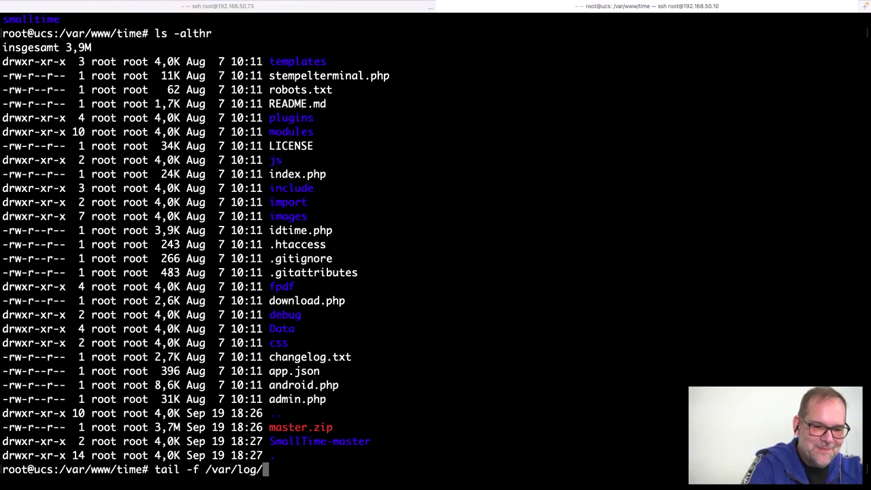
{"action": "type", "text": "apa"}
{"action": "key", "text": "Tab"}
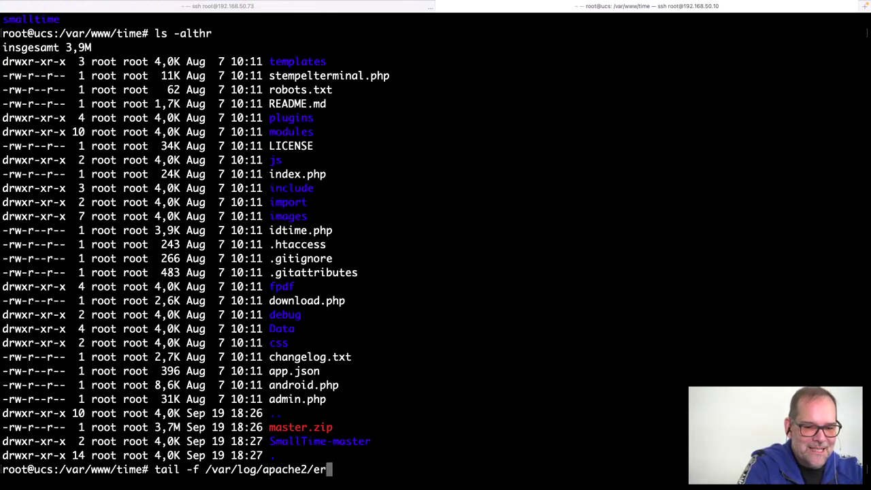
{"action": "type", "text": "r"}
{"action": "key", "text": "Tab"}
{"action": "key", "text": "Return"}
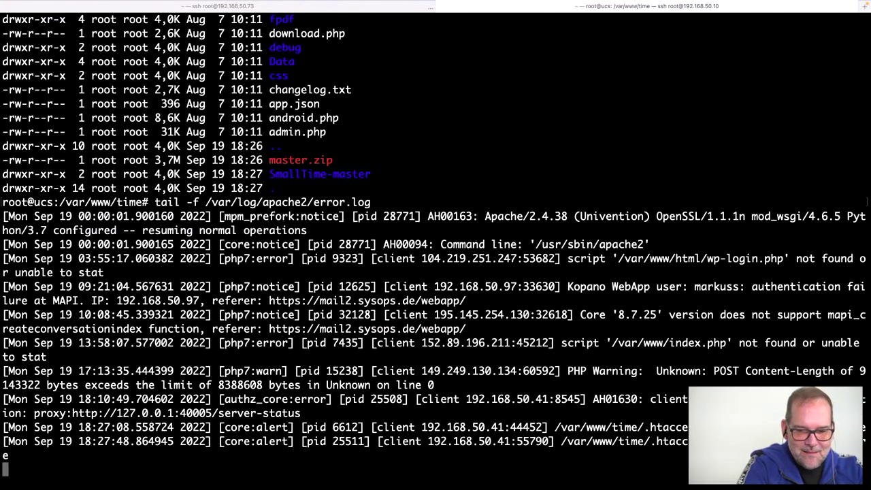
{"action": "key", "text": "Return"}
{"action": "key", "text": "Return"}
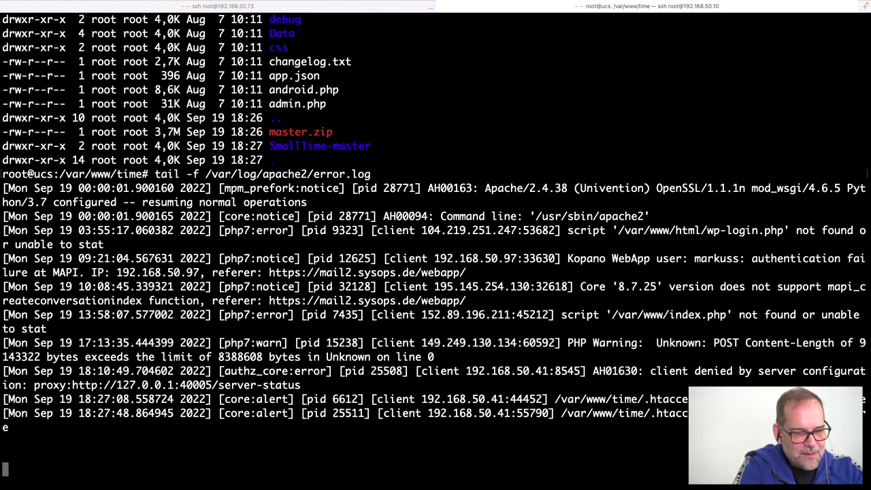
{"action": "key", "text": "ctrl+c"}
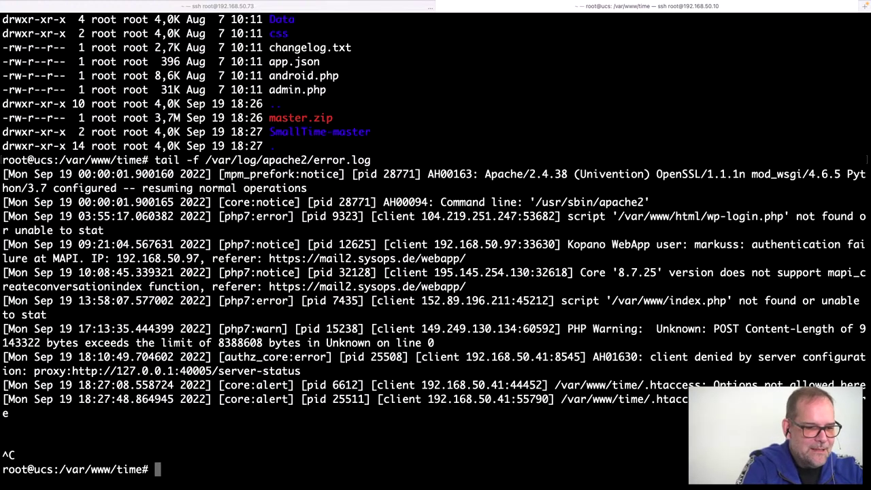
From /var/www, delete time/.htaccess and reload the page in Chrome.
{"action": "type", "text": "cd .."}
{"action": "key", "text": "Return"}
{"action": "type", "text": "rm ."}
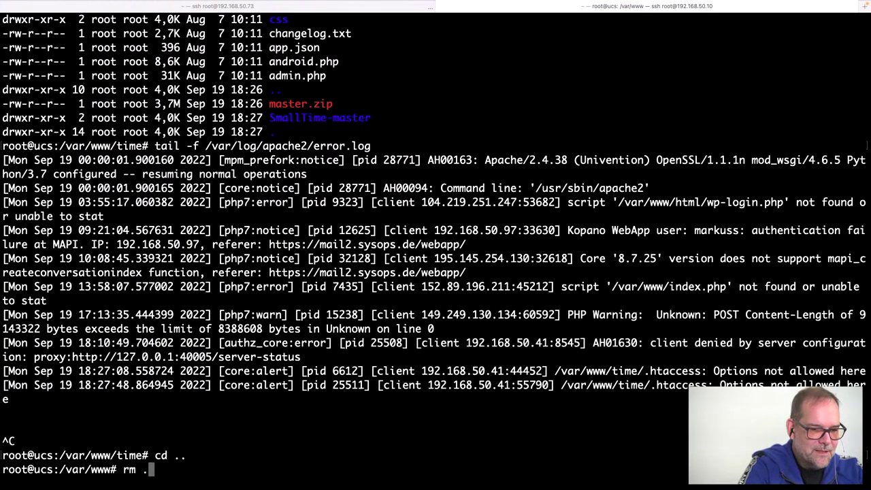
{"action": "type", "text": "hjt"}
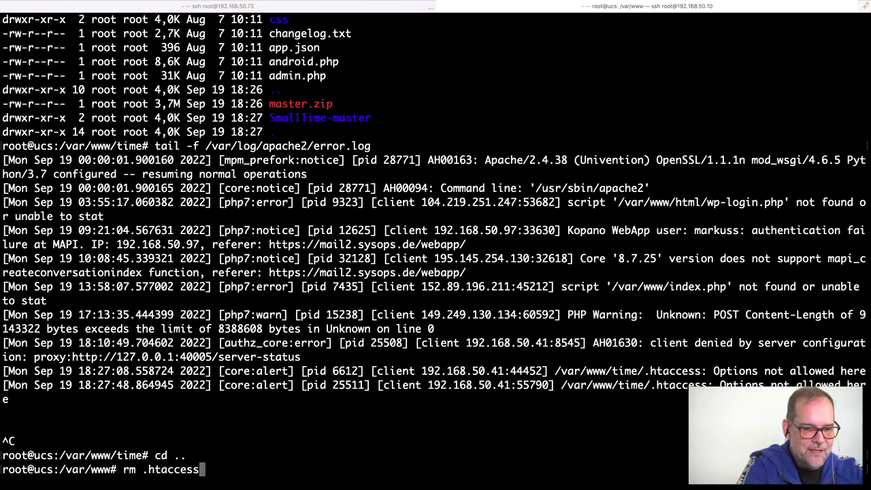
{"action": "key", "text": "ctrl+c"}
{"action": "type", "text": "rm tom"}
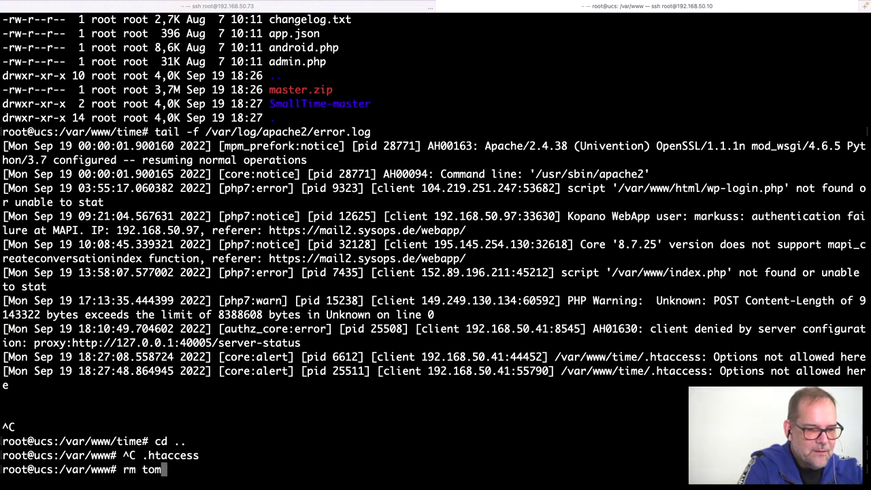
{"action": "key", "text": "BackSpace"}
{"action": "type", "text": "ii"}
{"action": "key", "text": "Tab"}
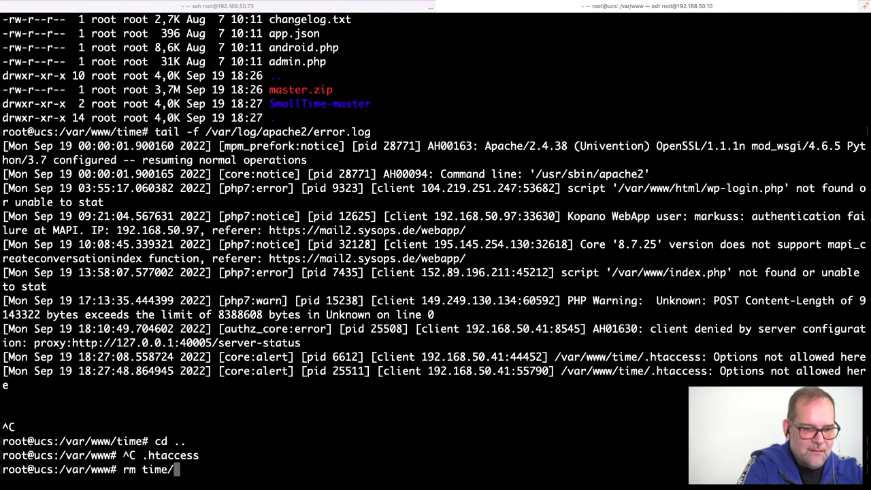
{"action": "type", "text": "h"}
{"action": "key", "text": "Tab"}
{"action": "key", "text": "Return"}
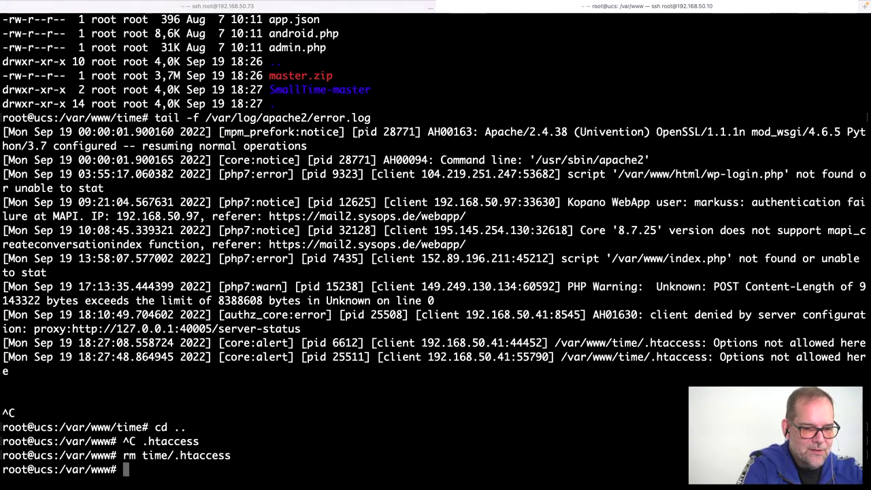
{"action": "key", "text": "super+Tab"}
{"action": "key", "text": "super+r"}
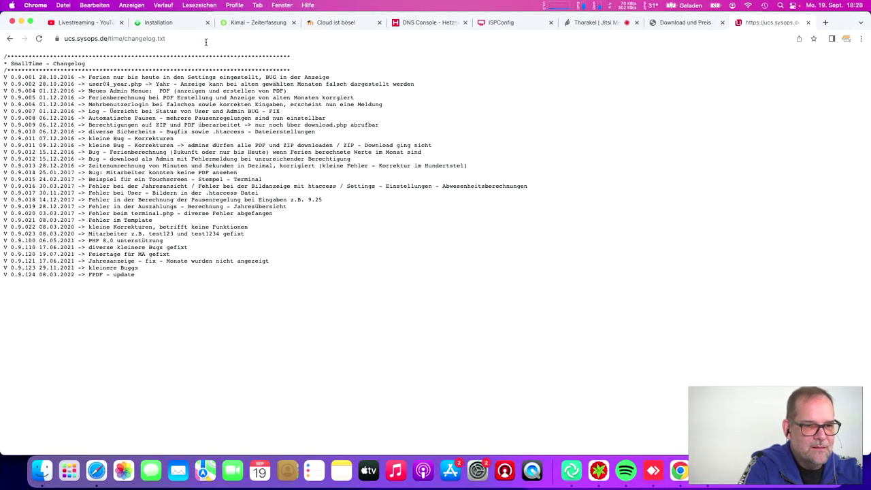
Trim the address to ucs.sysops.de/time/ and load the SmallTime start page.
{"action": "left_click", "coordinate": [205, 42]}
{"action": "key", "text": "Right"}
{"action": "key", "text": "BackSpace"}
{"action": "key", "text": "BackSpace"}
{"action": "key", "text": "BackSpace"}
{"action": "key", "text": "BackSpace"}
{"action": "key", "text": "BackSpace"}
{"action": "key", "text": "BackSpace"}
{"action": "key", "text": "BackSpace"}
{"action": "key", "text": "BackSpace"}
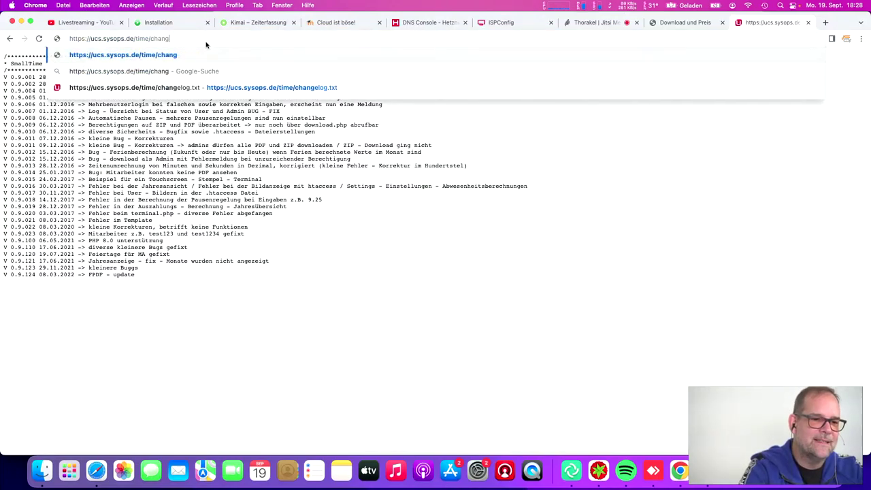
{"action": "key", "text": "BackSpace"}
{"action": "key", "text": "BackSpace"}
{"action": "key", "text": "BackSpace"}
{"action": "key", "text": "BackSpace"}
{"action": "key", "text": "BackSpace"}
{"action": "key", "text": "Return"}
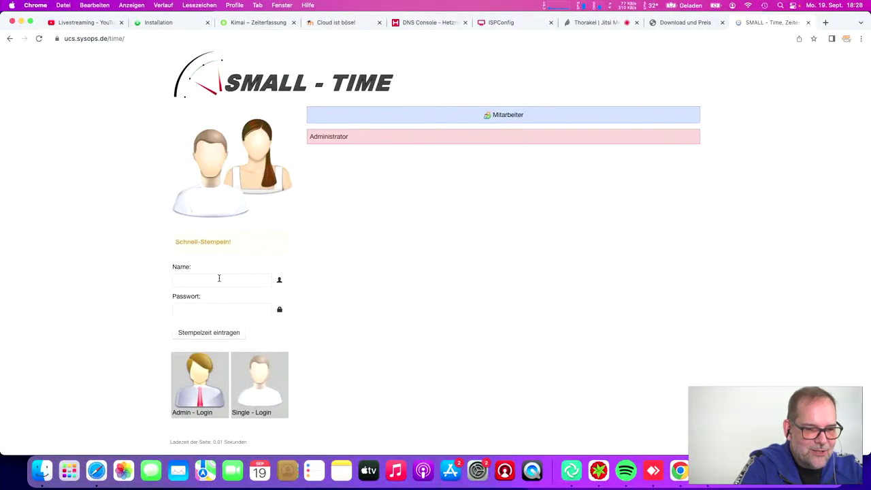
Submit a Schnell-Stempeln quick clock-in with the user name and password.
{"action": "key", "text": "ctrl+Right"}
{"action": "key", "text": "ctrl+Left"}
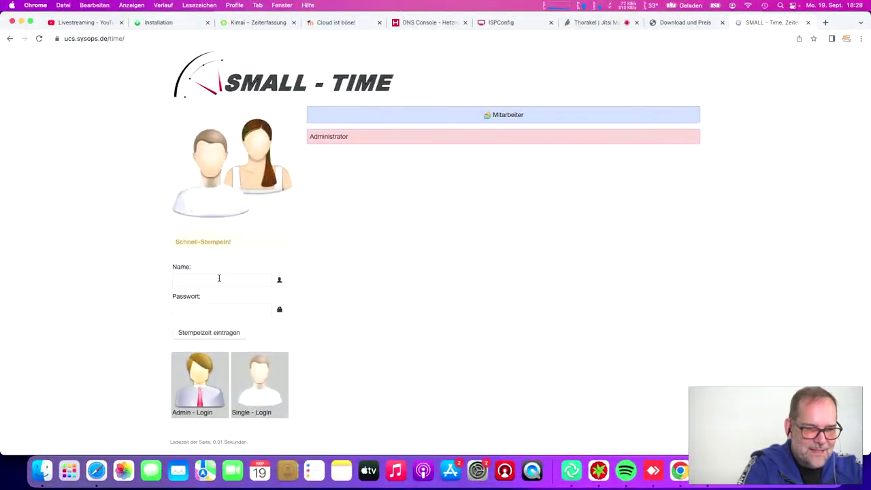
{"action": "type", "text": "admin"}
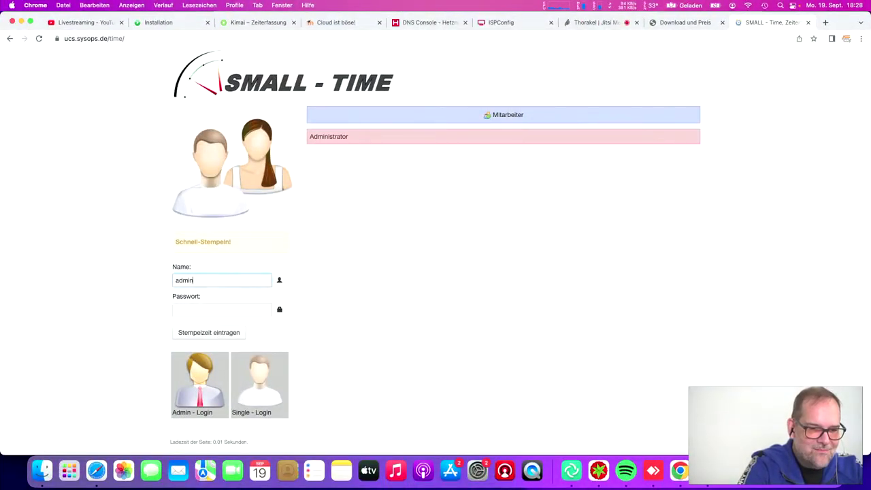
{"action": "key", "text": "Tab"}
{"action": "type", "text": "a"}
{"action": "key", "text": "Return"}
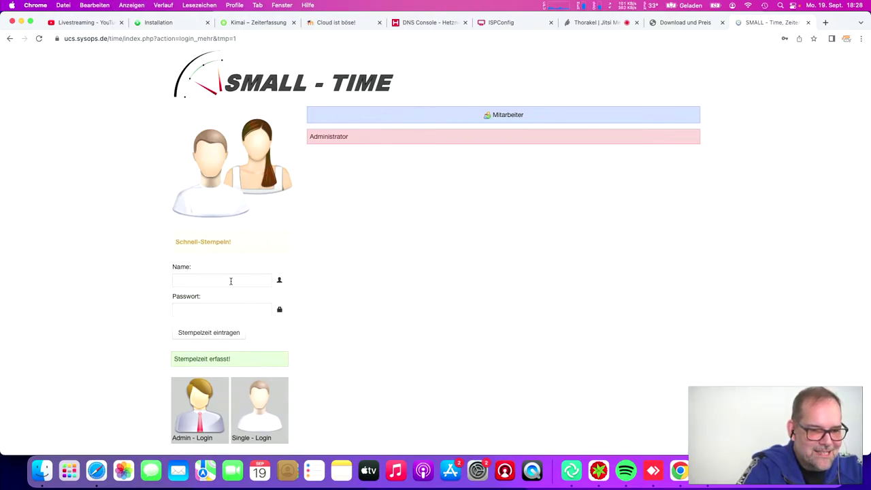
{"action": "scroll", "coordinate": [237, 341], "scroll_direction": "down", "scroll_amount": 2}
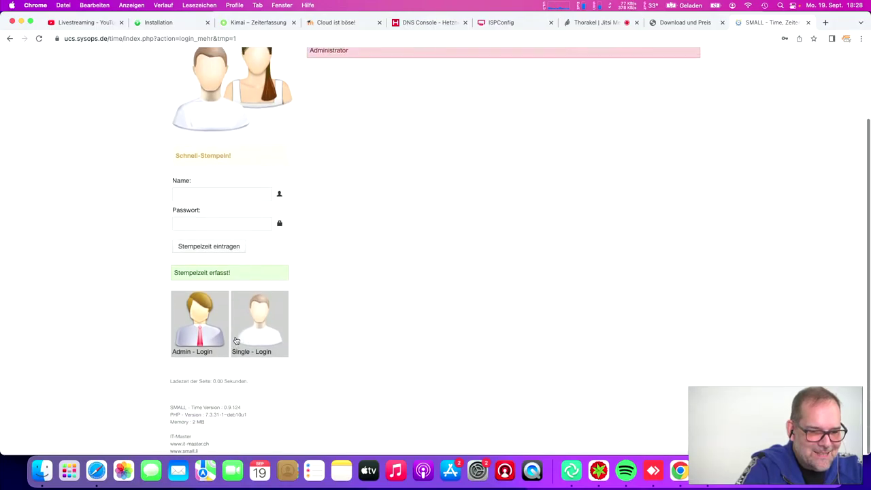
Run a recursive delete command in the terminal, then reload and close the SmallTime tab.
{"action": "key", "text": "ctrl+Right"}
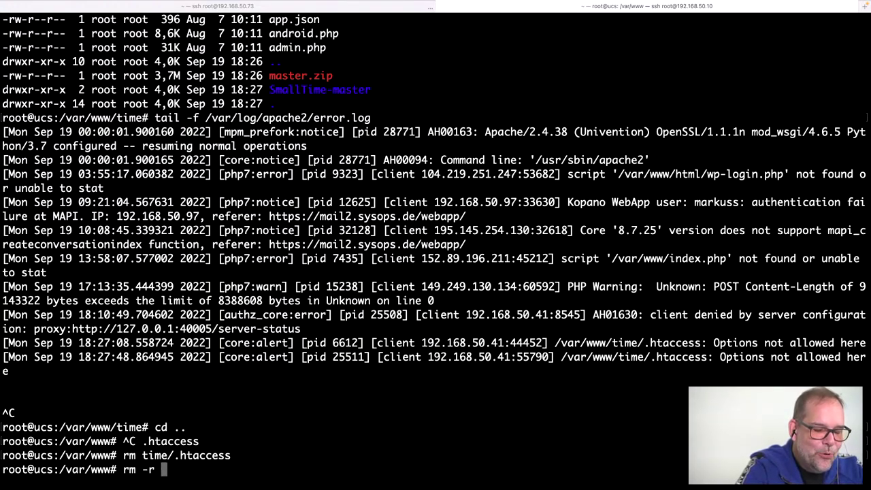
{"action": "type", "text": "tio"}
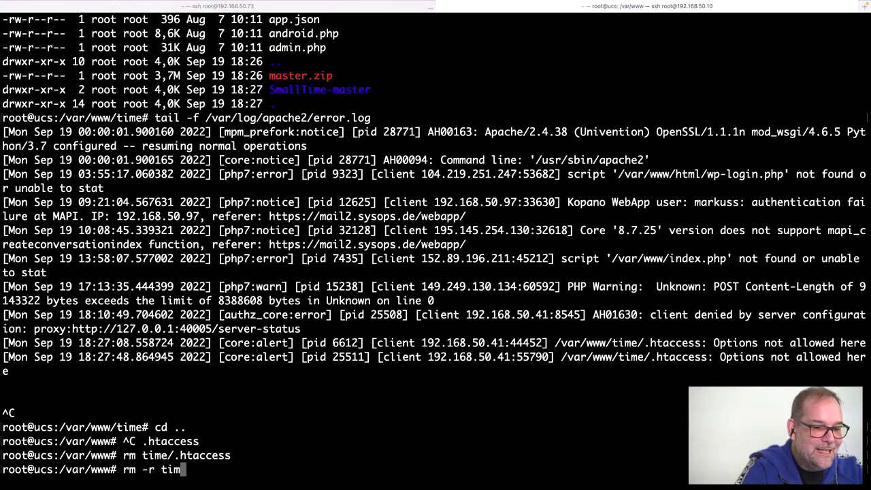
{"action": "key", "text": "Return"}
{"action": "key", "text": "ctrl+Left"}
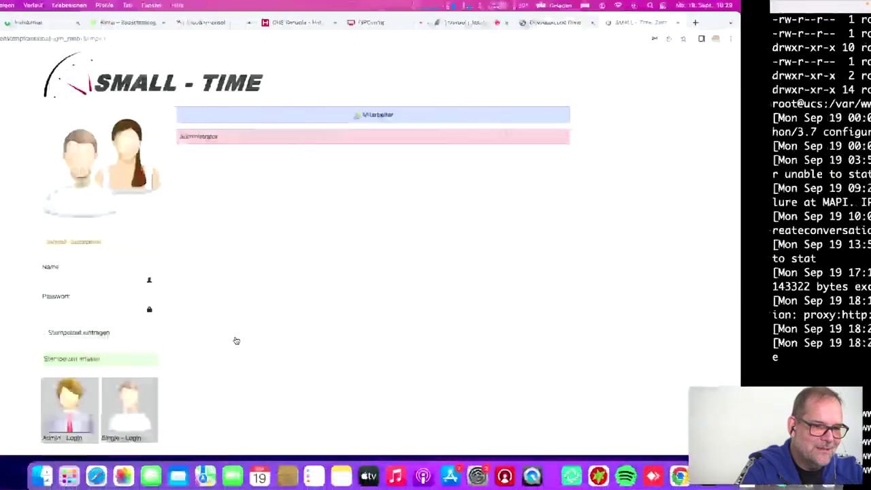
{"action": "key", "text": "super+r"}
{"action": "key", "text": "super+w"}
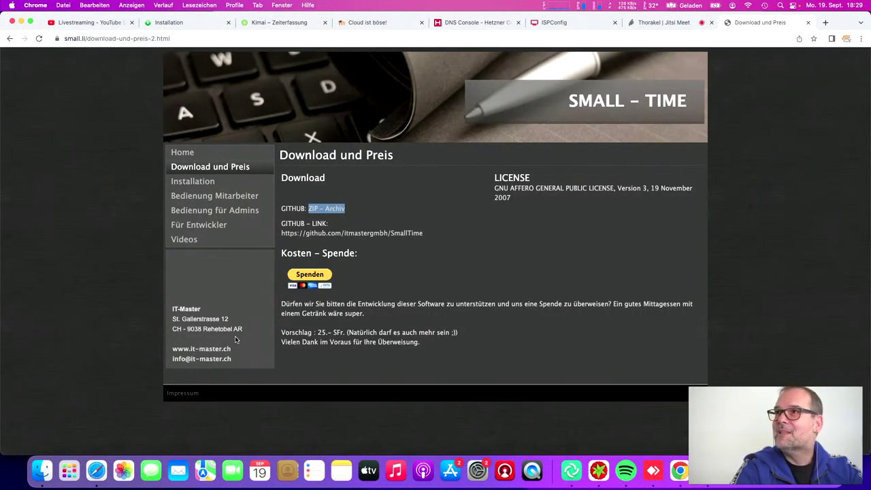